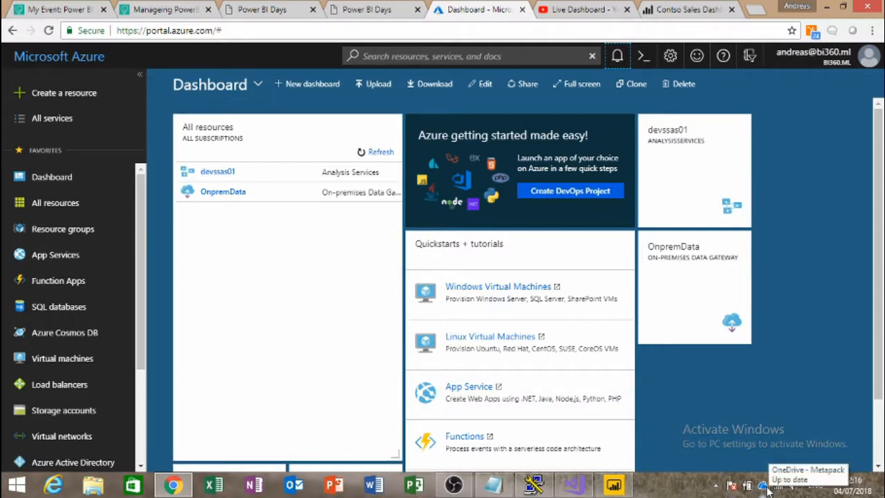
Step: Show the Resource groups page listing Demo_Resources (Free Trial, UK South)
left_click(715, 486)
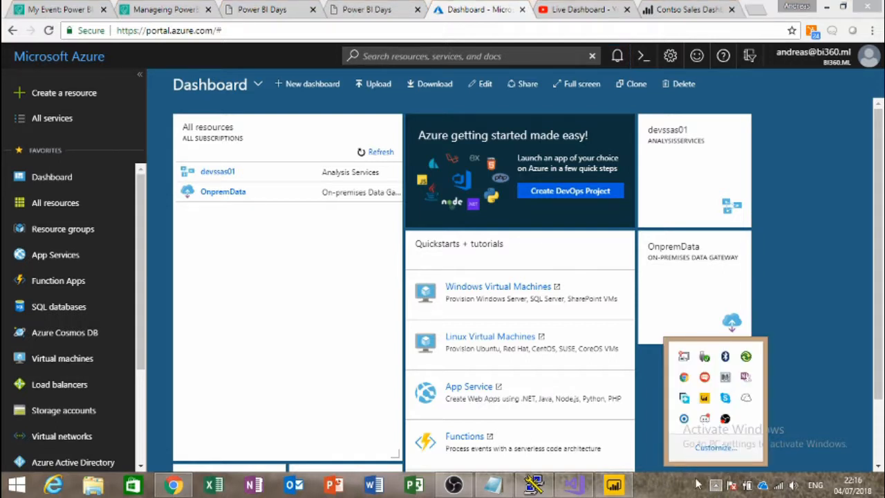
left_click(690, 489)
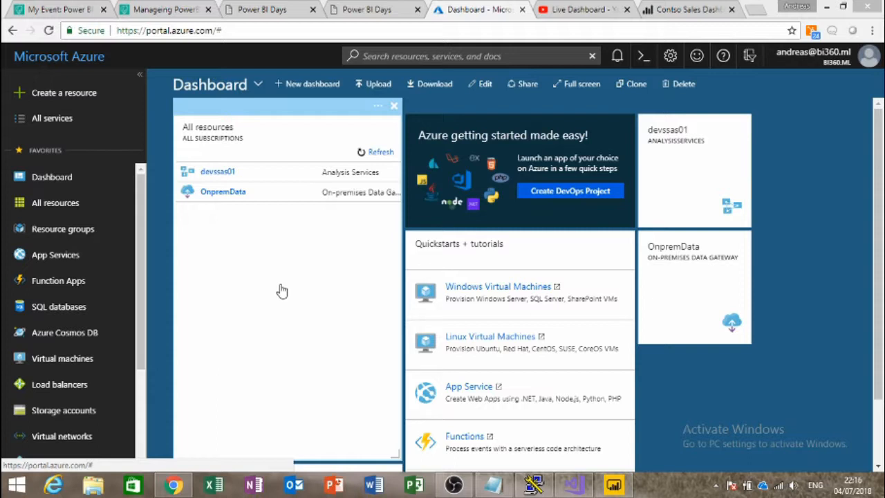
left_click(74, 235)
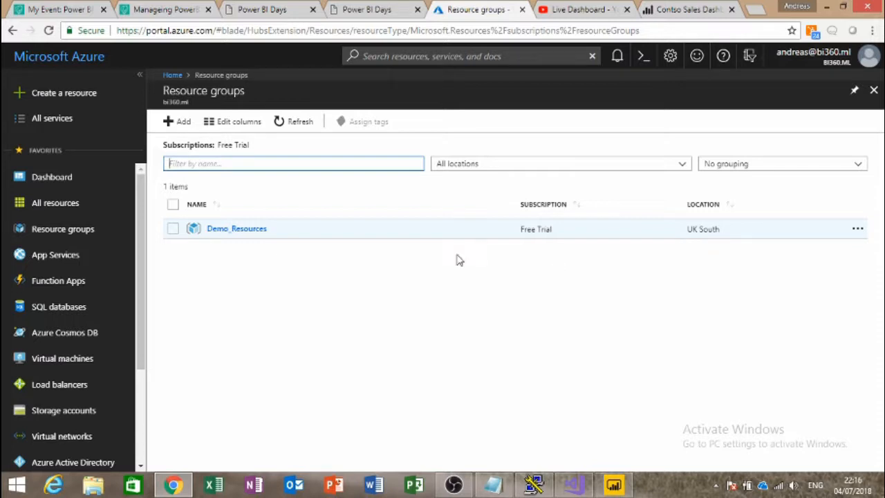
Step: Go from Demo_Resources to devssas01 and view its On-Premises Data Gateway settings for OnpremData
left_click(237, 229)
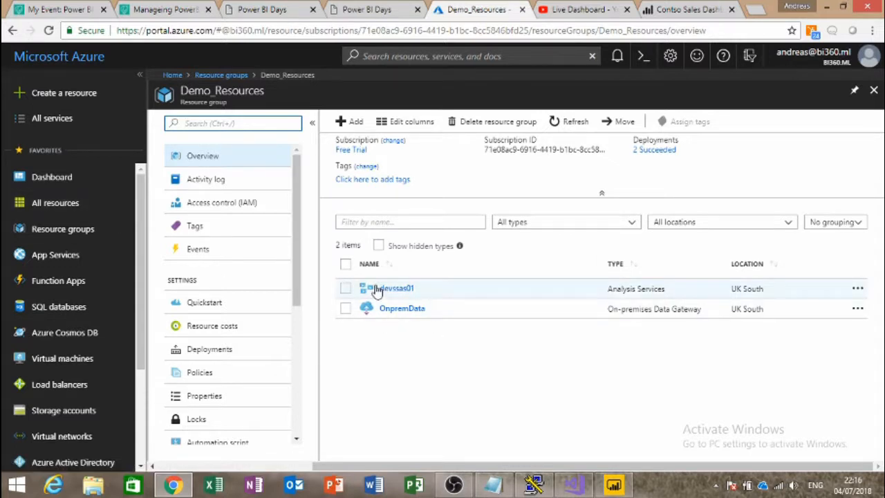
left_click(391, 291)
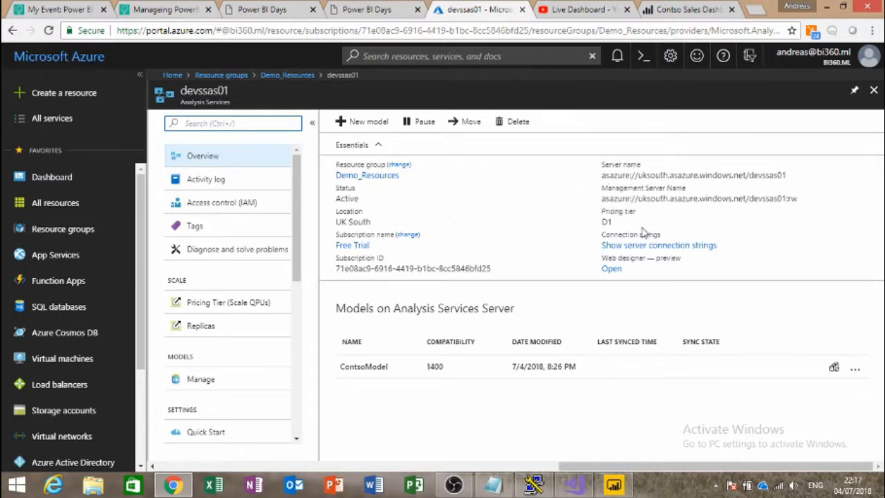
left_click_drag(611, 223, 594, 224)
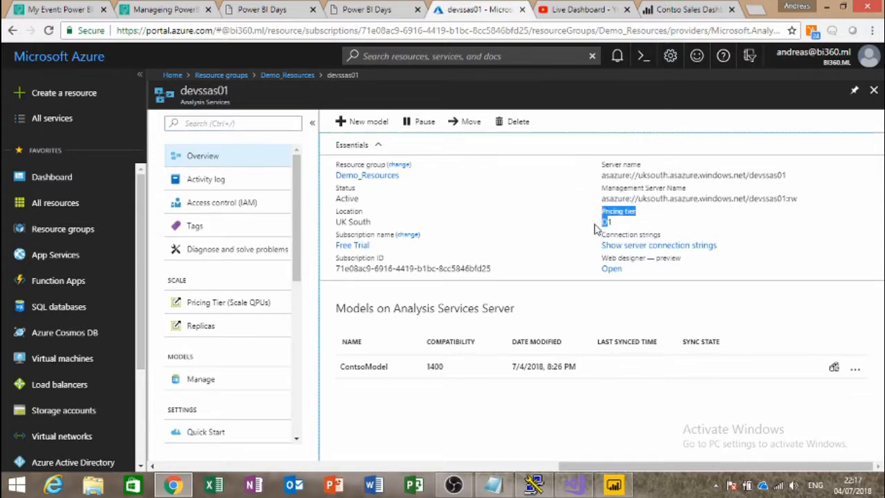
left_click(526, 224)
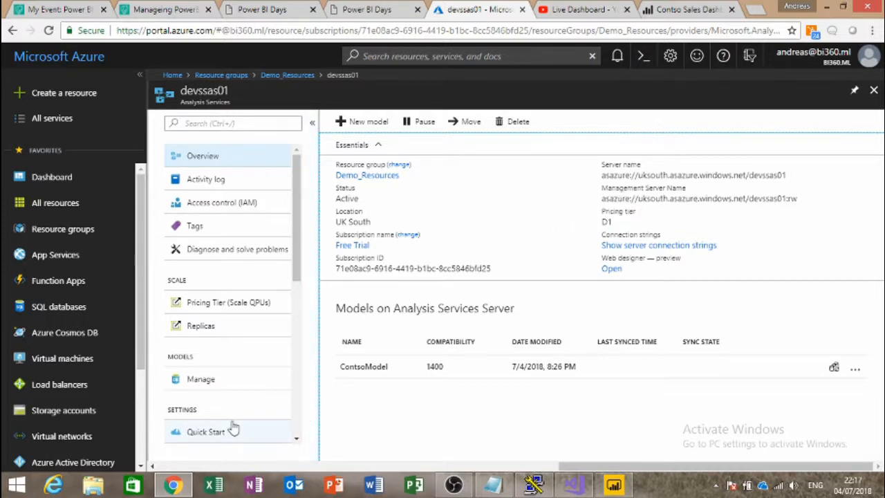
scroll(223, 373, "down", 2)
scroll(226, 373, "down", 1)
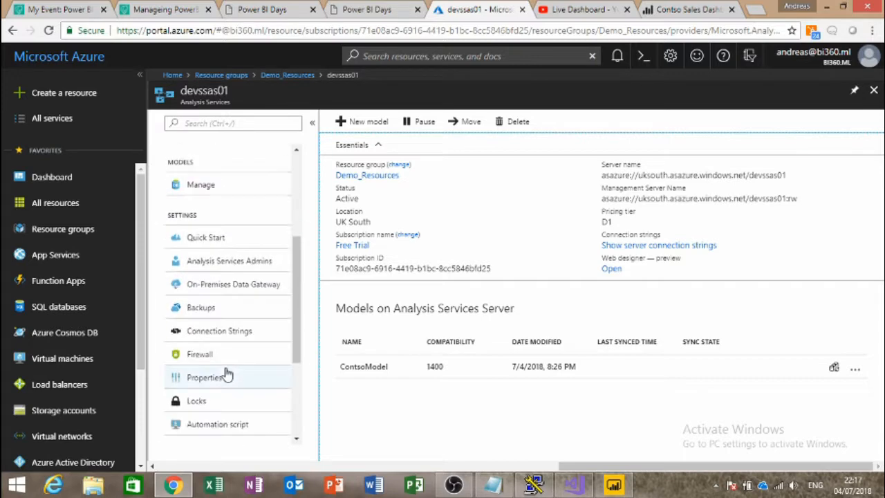
left_click(256, 289)
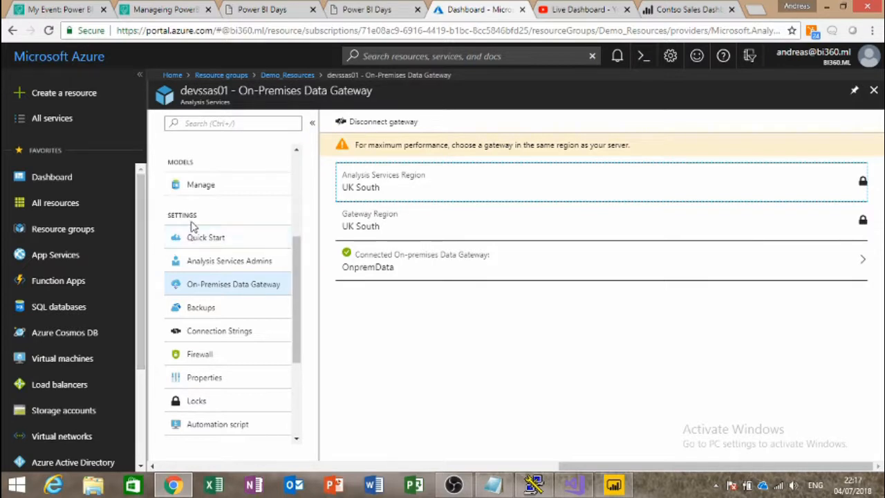
Step: Start creating an On-premises data gateway from Create a resource > Integration
left_click(71, 102)
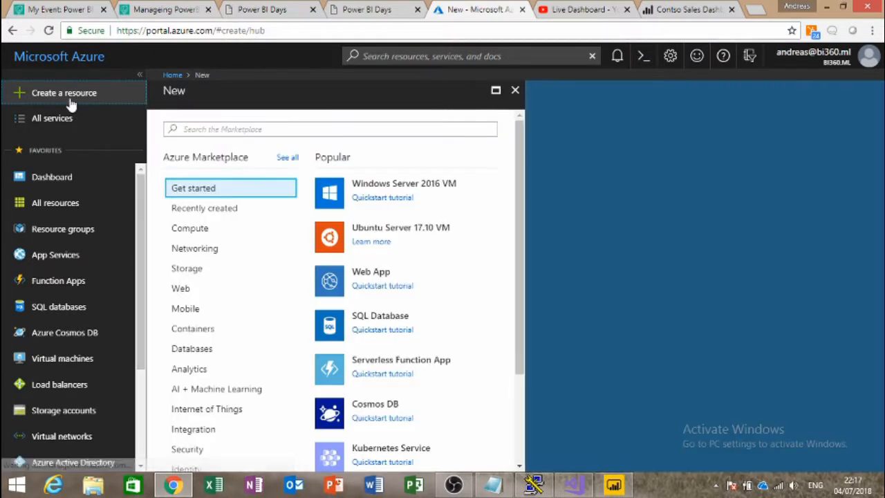
scroll(292, 419, "down", 2)
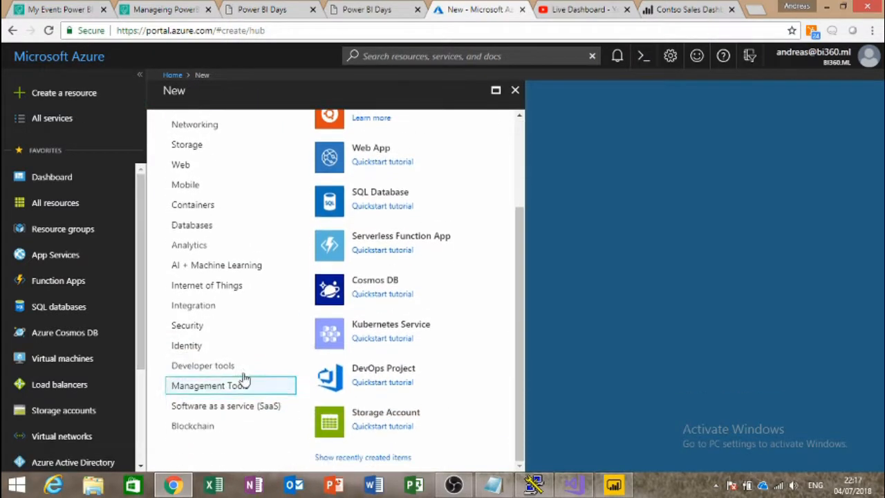
left_click(227, 307)
scroll(315, 303, "up", 2)
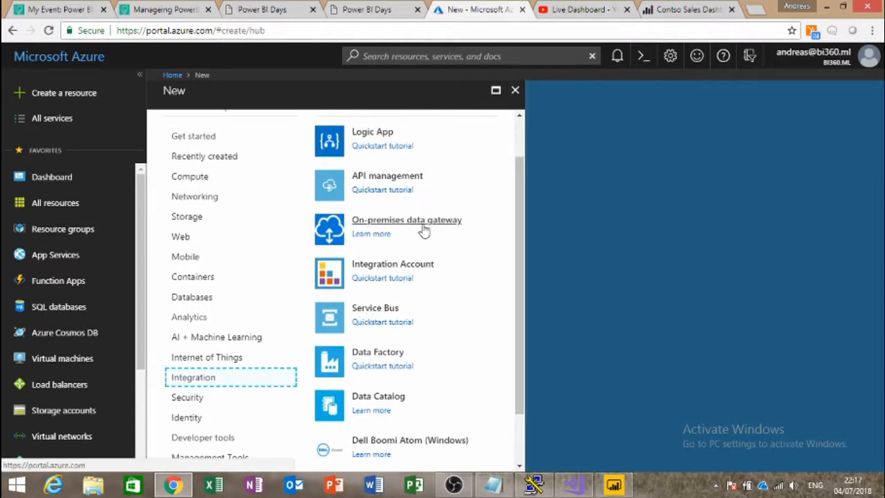
left_click(424, 230)
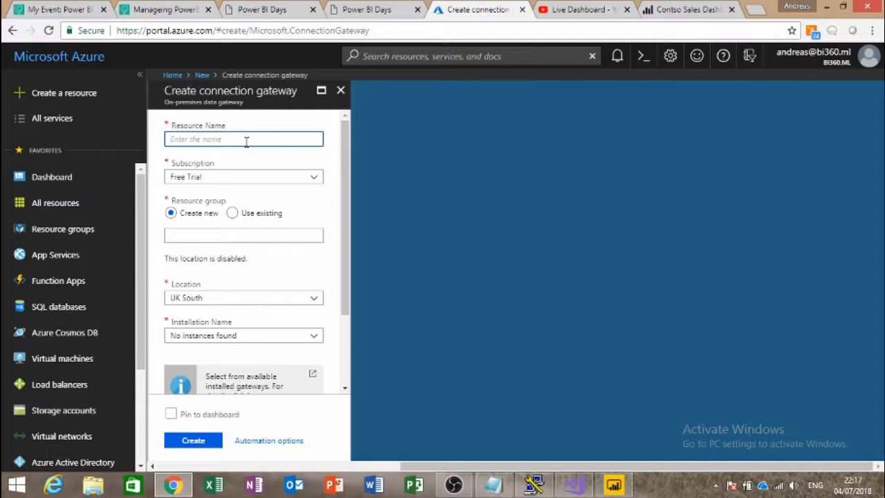
Step: Set the new gateway's resource group to the existing Demo_Resources
left_click(233, 213)
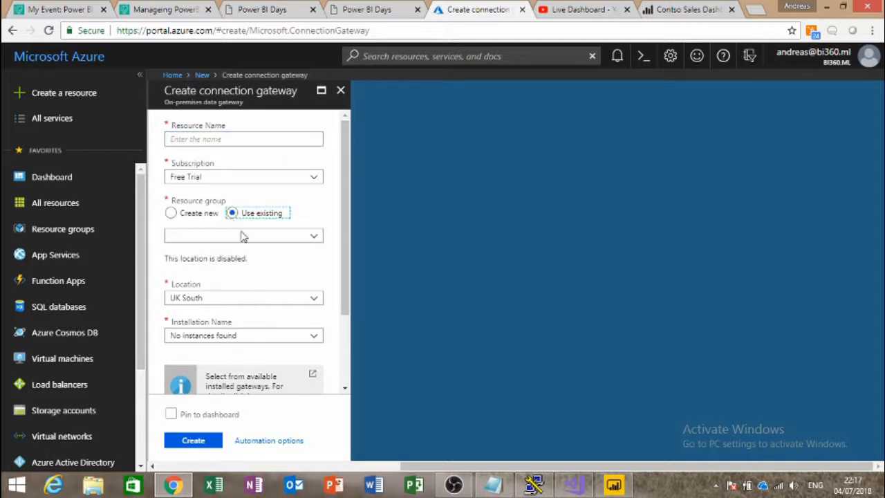
left_click(242, 236)
left_click(241, 253)
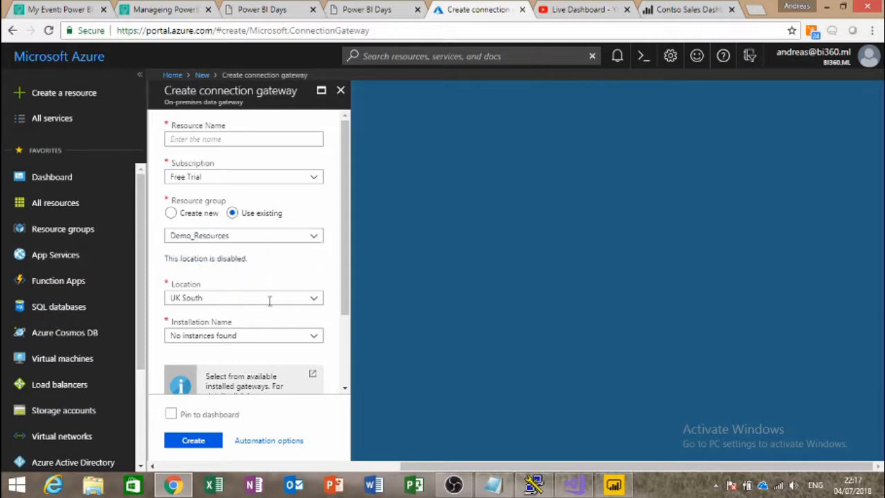
left_click(293, 338)
left_click(293, 339)
Step: Try the Installation Name list, which only offers 'No instances found', and consult the gateway help page
scroll(295, 344, "down", 1)
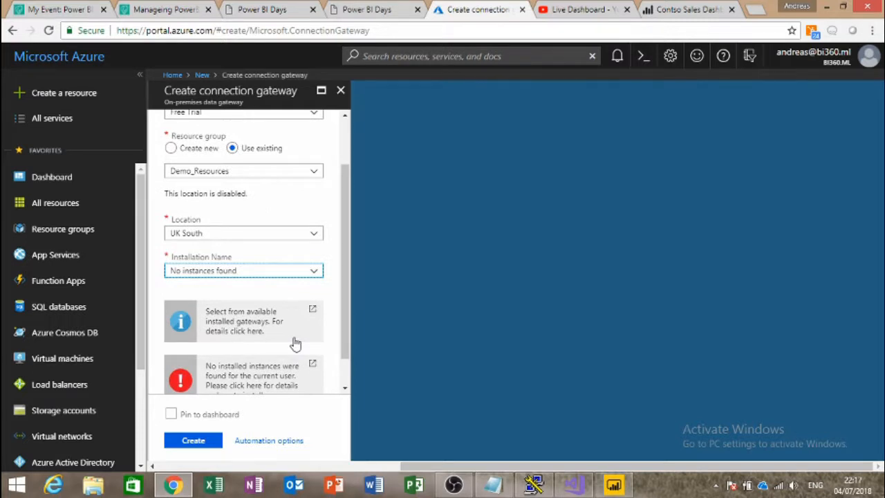
scroll(295, 344, "down", 1)
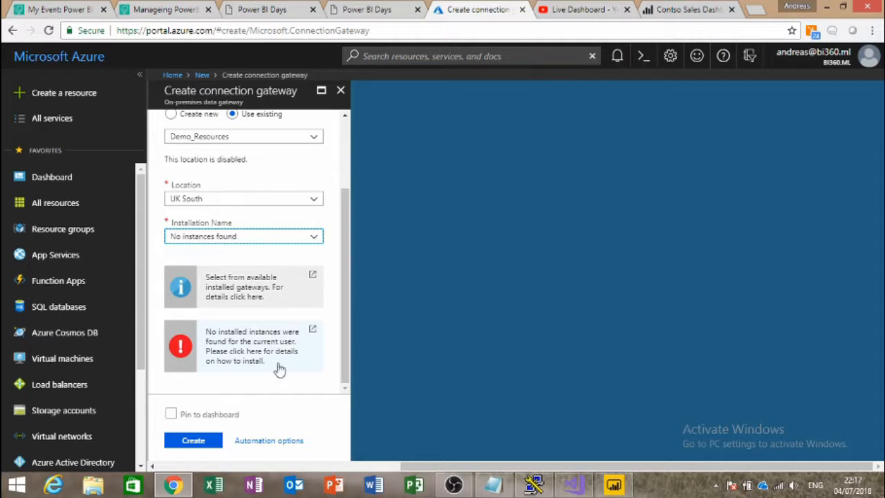
left_click(281, 238)
left_click(217, 257)
left_click(233, 240)
left_click(217, 253)
left_click(223, 240)
left_click(204, 256)
left_click(223, 240)
left_click(211, 255)
left_click(232, 240)
left_click(223, 253)
left_click(228, 239)
left_click(228, 253)
left_click(266, 288)
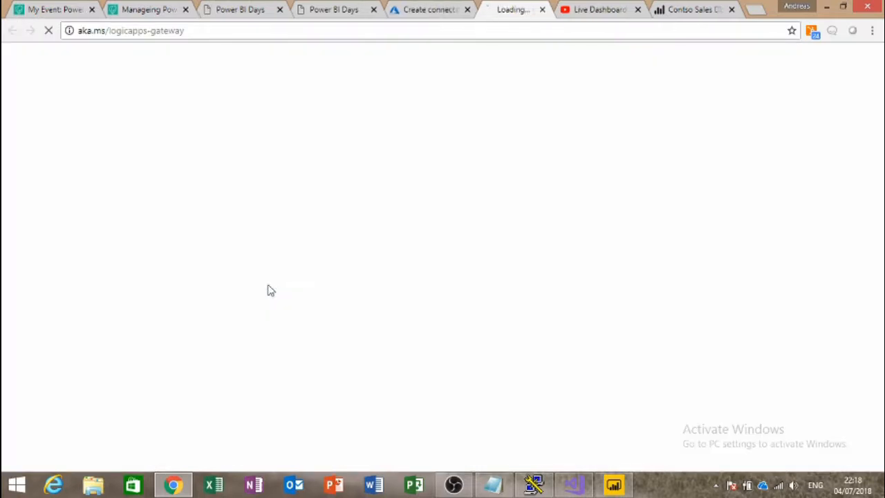
left_click(549, 9)
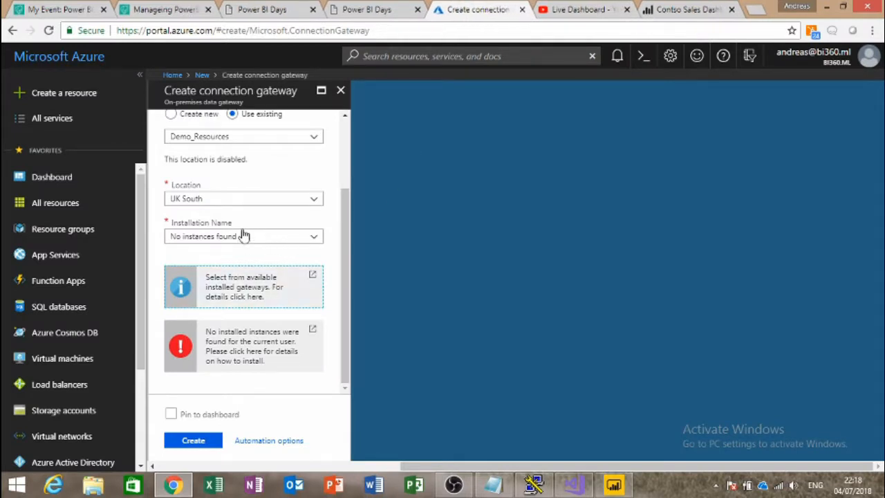
Step: Cancel the gateway creation and discard the unsaved form
scroll(253, 315, "up", 2)
scroll(252, 323, "down", 2)
scroll(253, 324, "up", 2)
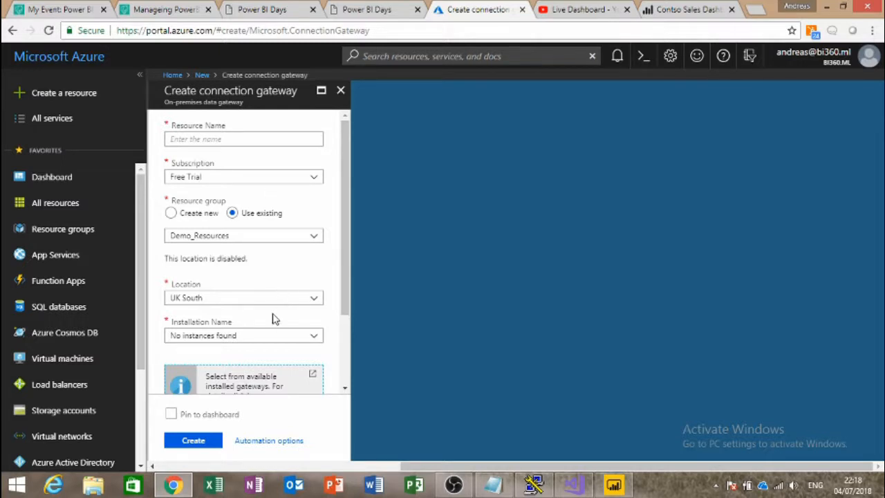
left_click(340, 89)
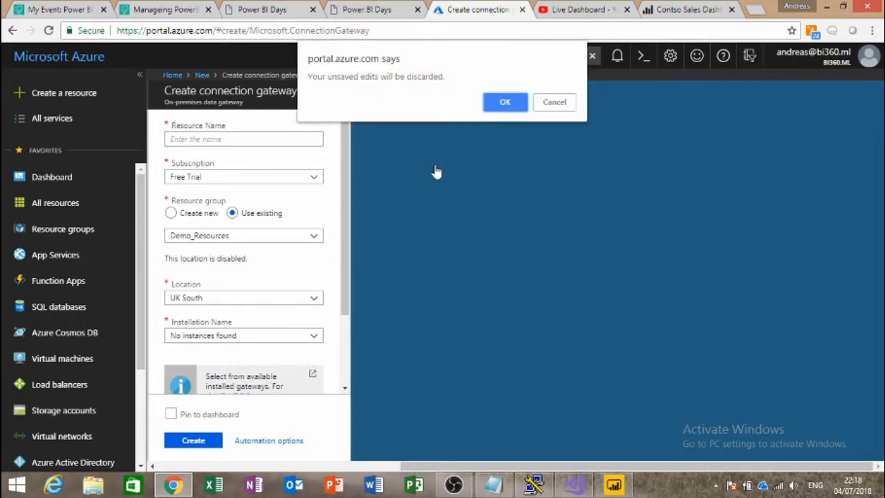
left_click(505, 103)
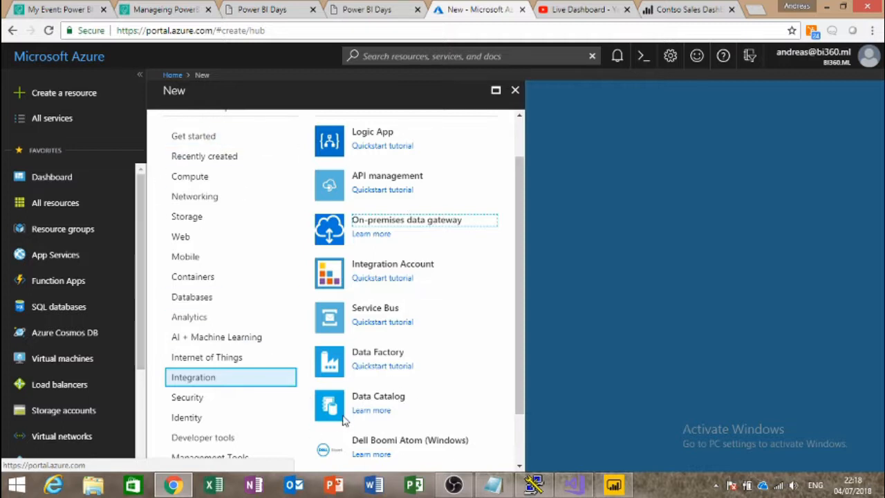
left_click(657, 203)
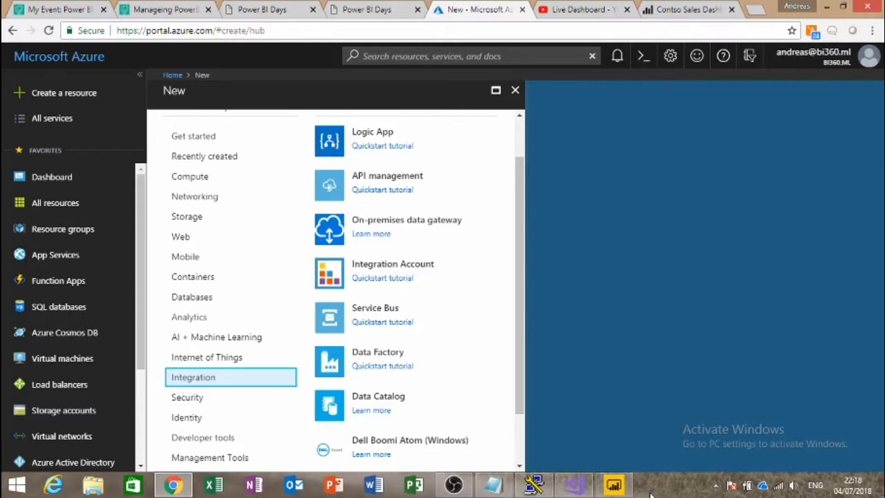
Step: Search the Start screen for the data gateway app, trying 'azure data' then 'data'
key("super")
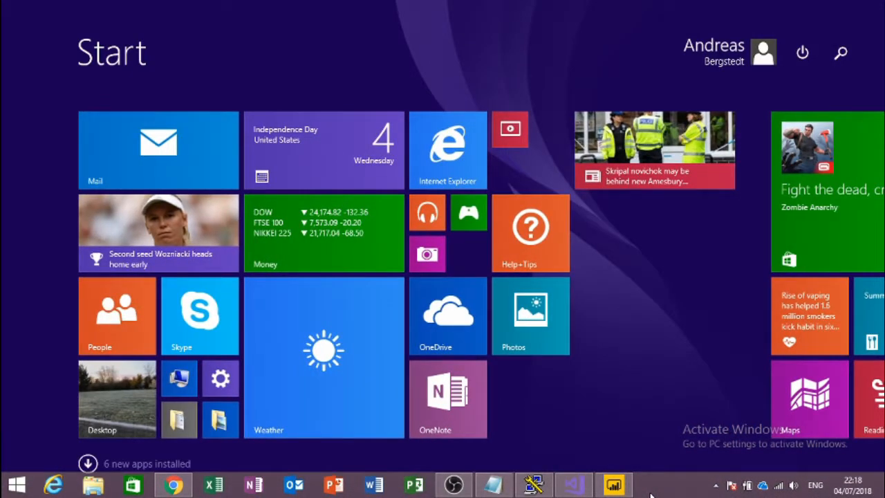
type("azure HPC Scheduler SDK Content")
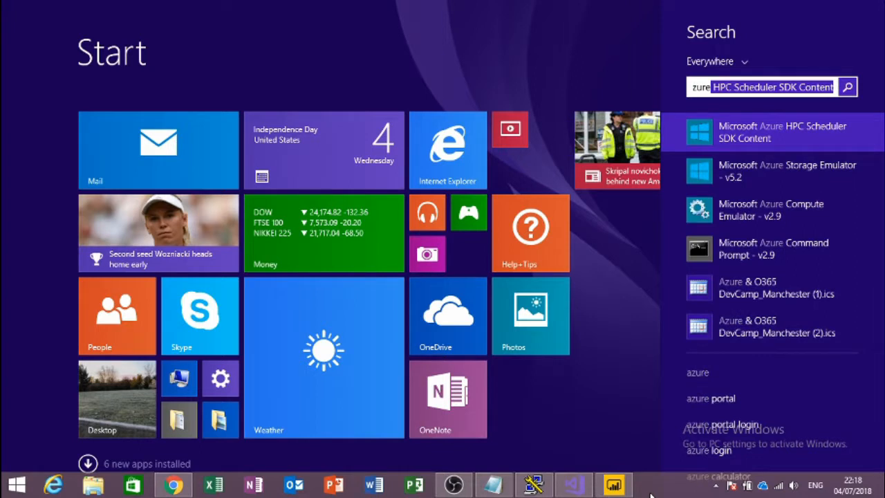
type(" data")
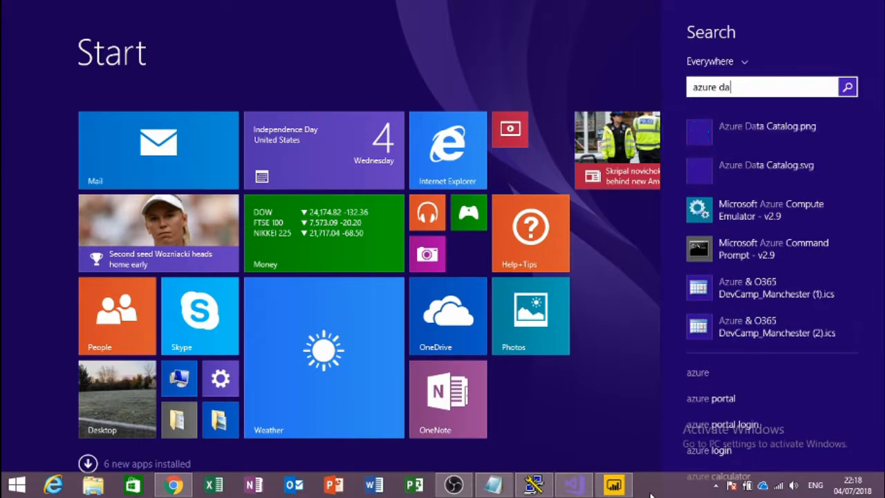
key("BackSpace")
key("BackSpace")
key("BackSpace")
key("BackSpace")
key("BackSpace")
key("BackSpace")
key("BackSpace")
key("BackSpace")
key("BackSpace")
key("BackSpace")
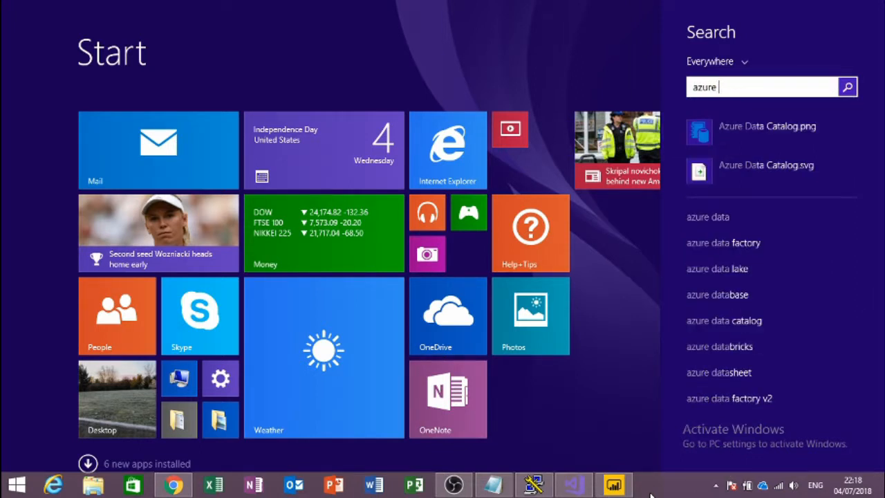
type("da")
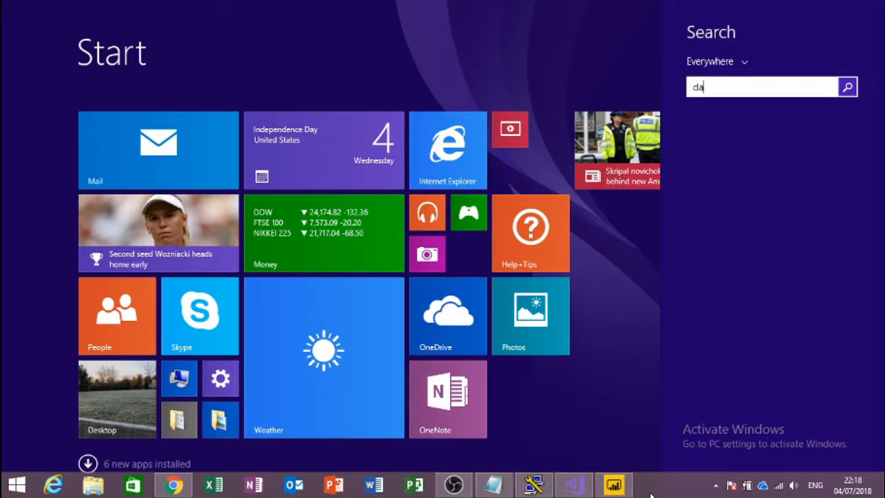
type("ta")
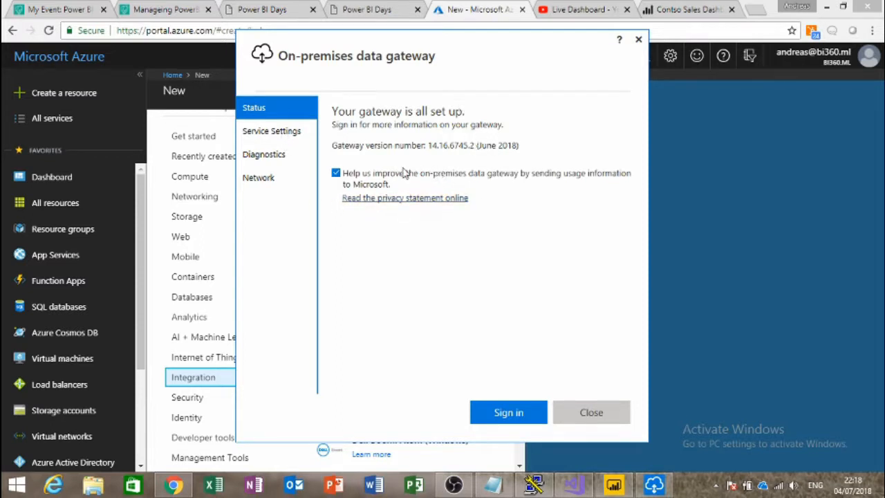
Step: Review the gateway's Service Settings, Diagnostics, Network and Status pages, then close the app
left_click(281, 137)
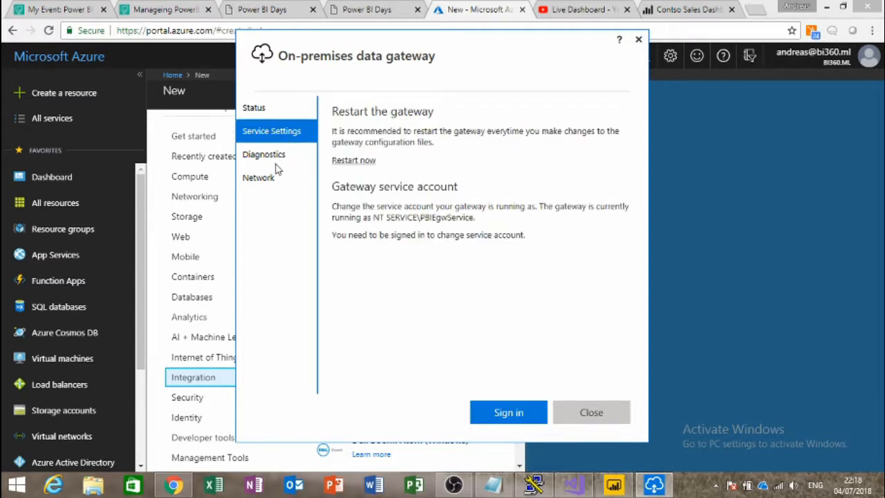
left_click(276, 158)
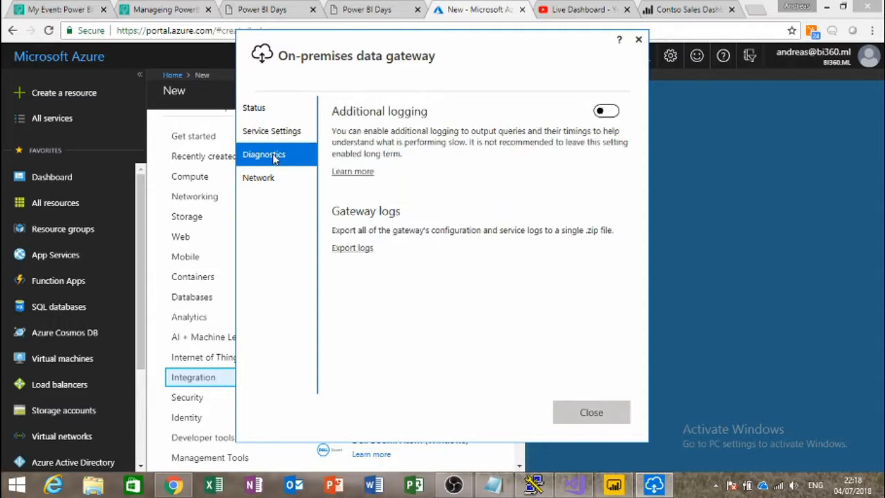
left_click(277, 179)
left_click(268, 153)
left_click(264, 132)
left_click(265, 111)
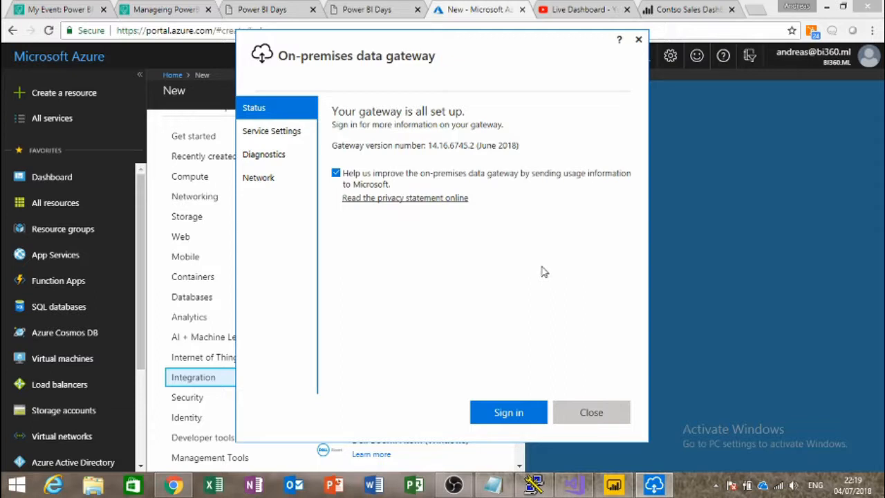
left_click(591, 412)
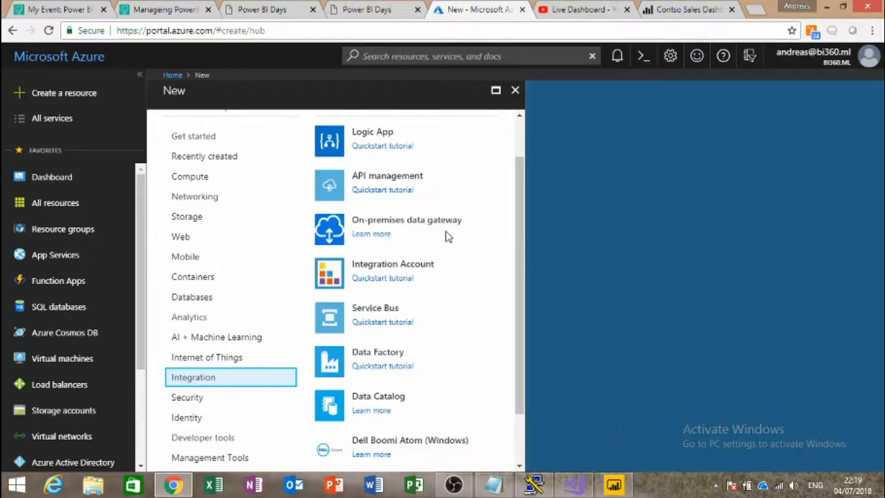
Step: Open the devssas01 server's On-Premises Data Gateway page from the dashboard
left_click(515, 90)
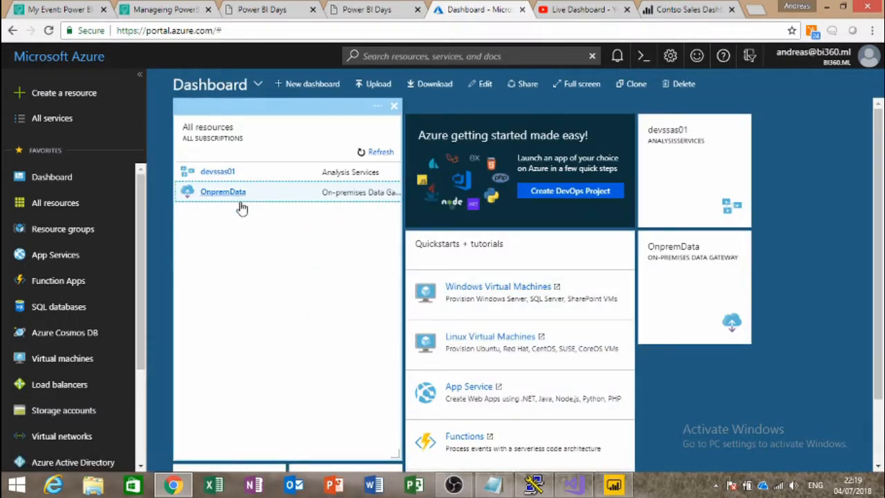
left_click(224, 174)
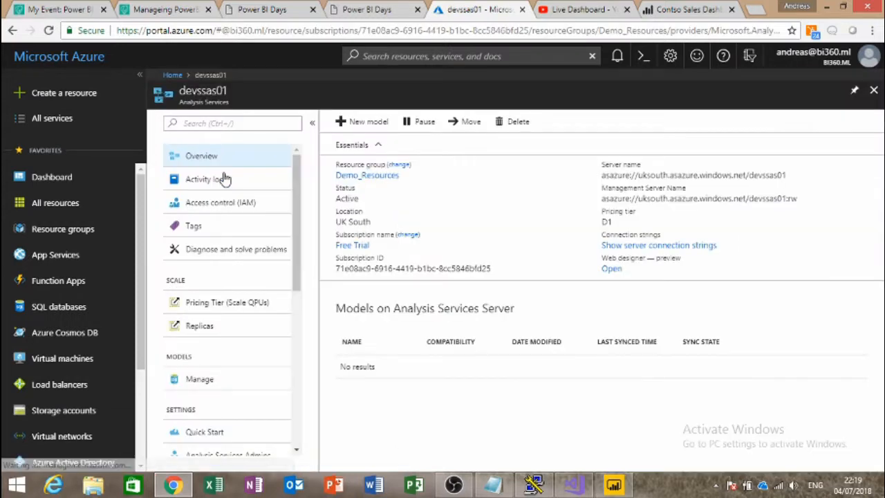
scroll(253, 320, "down", 3)
left_click(228, 286)
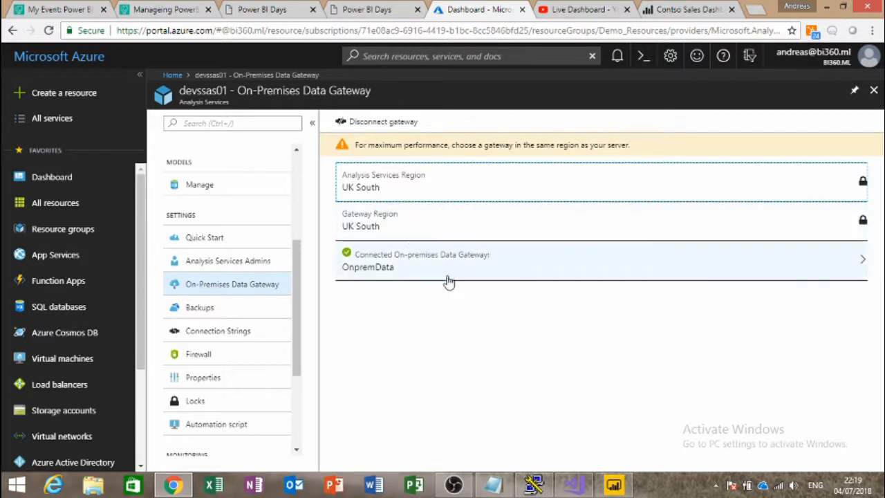
Step: Inspect the OnpremData gateway's overview and activity log, then return to devssas01's gateway page
left_click(864, 262)
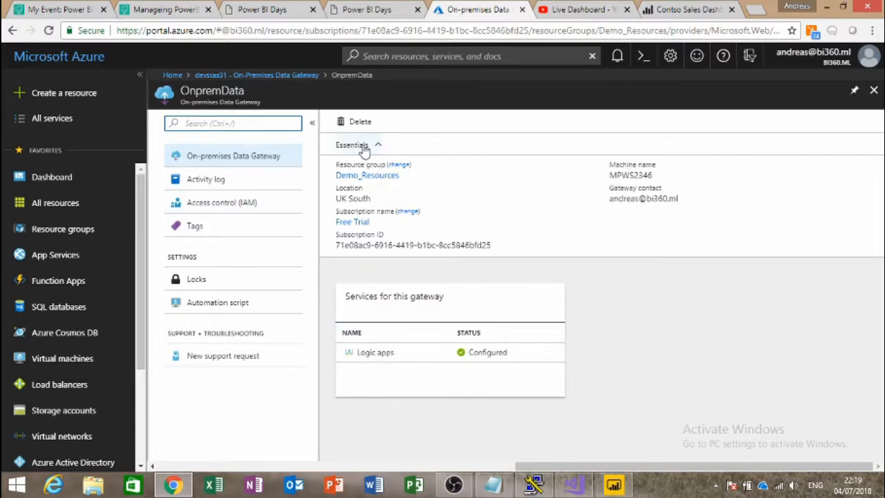
left_click(223, 164)
left_click(222, 181)
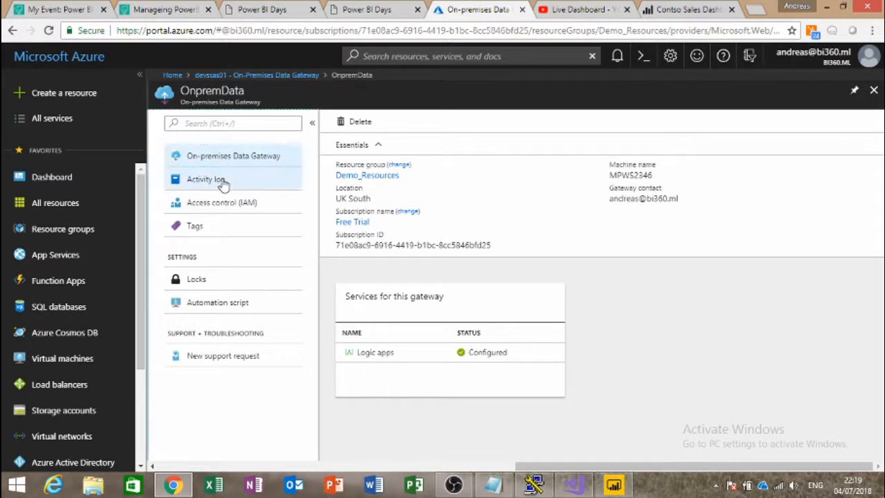
left_click(213, 163)
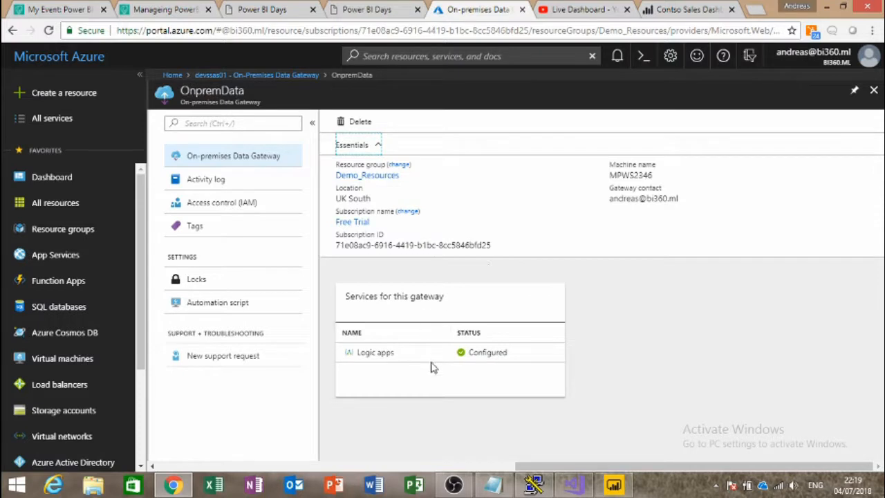
left_click(376, 145)
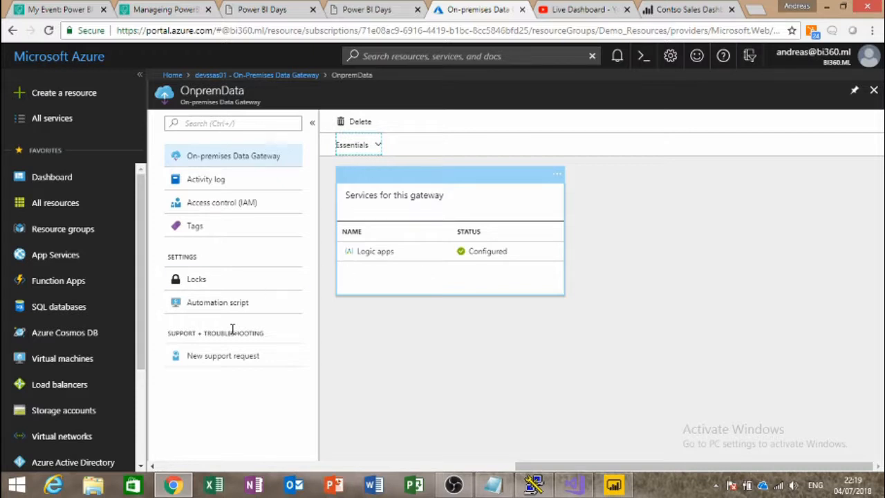
left_click(208, 75)
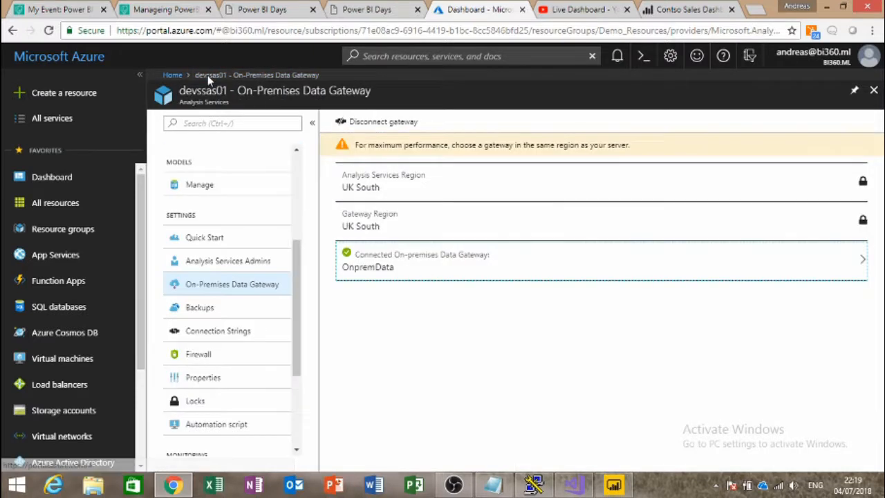
Step: Confirm ContsoModel is listed on devssas01's Manage page, then switch back to Visual Studio
left_click(228, 190)
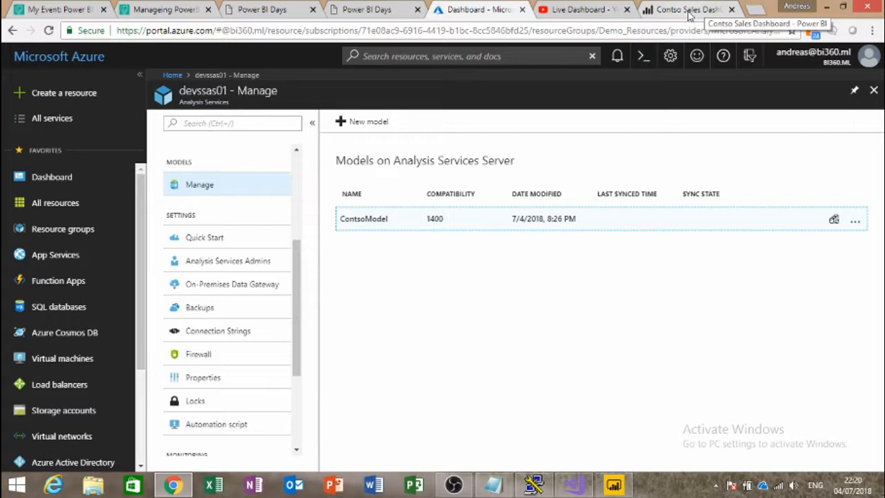
left_click(689, 10)
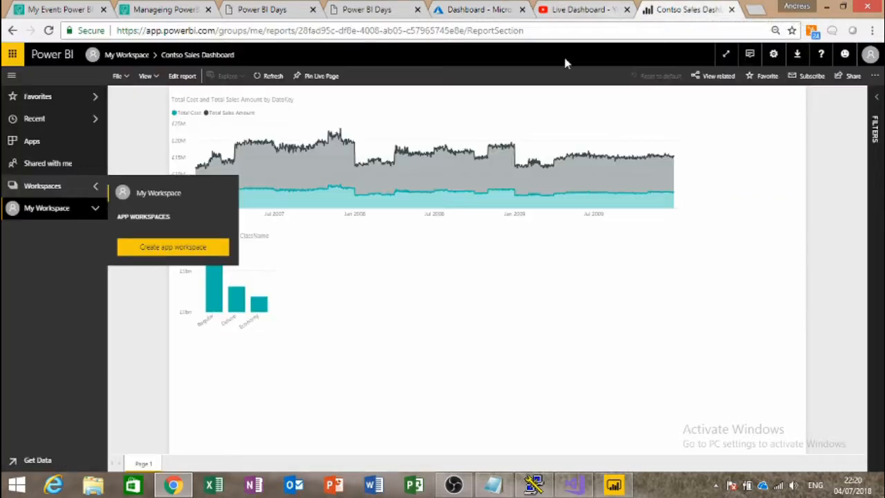
left_click(462, 9)
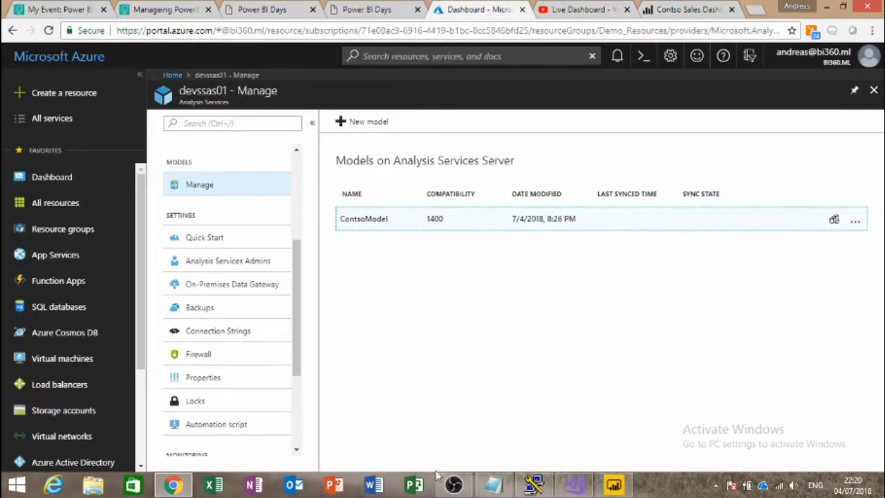
mouse_move(586, 491)
left_click(581, 449)
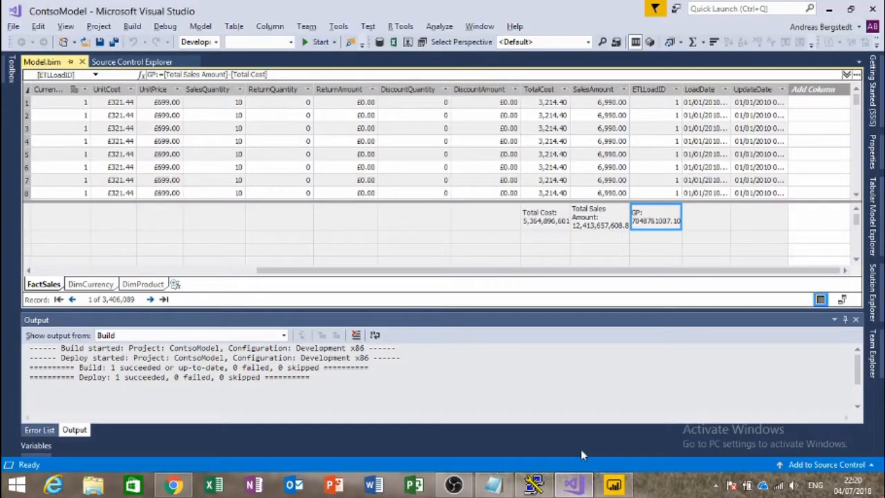
Step: Switch the ContosoModel designer to Diagram view, showing FactSales related to DimCurrency
left_click(555, 241)
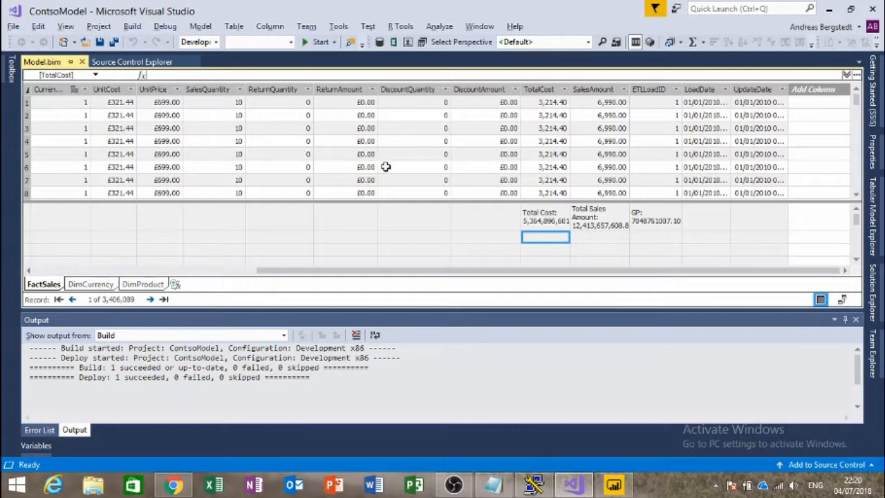
left_click(841, 299)
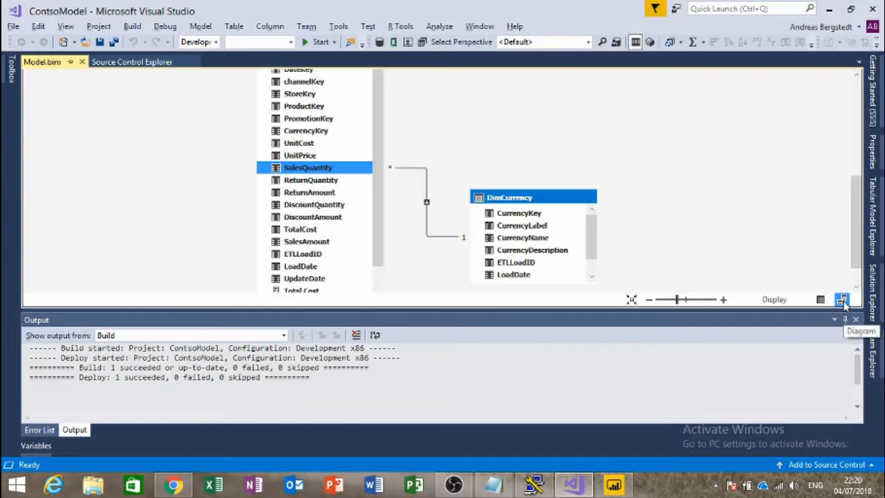
Step: Return to Grid view and check the GP measure formula [Total Sales Amount]-[Total Cost] in FactSales
scroll(429, 146, "up", 5)
scroll(428, 145, "up", 1)
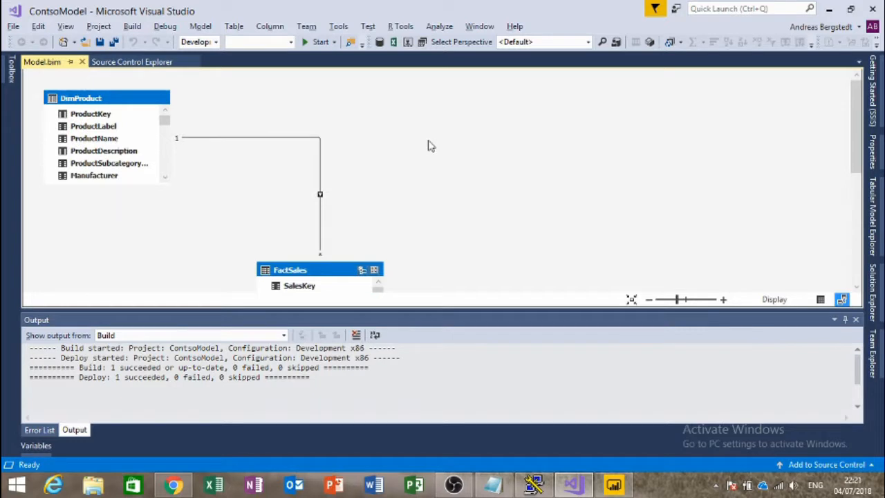
scroll(358, 163, "down", 3)
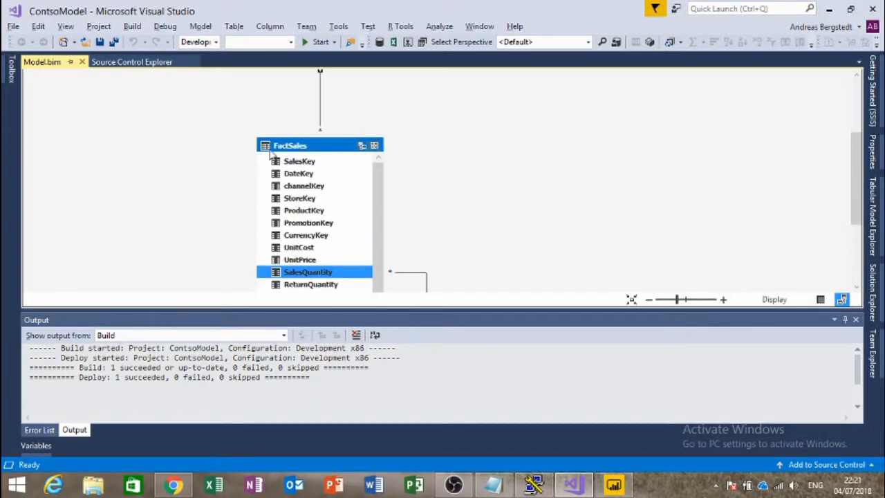
scroll(407, 157, "down", 3)
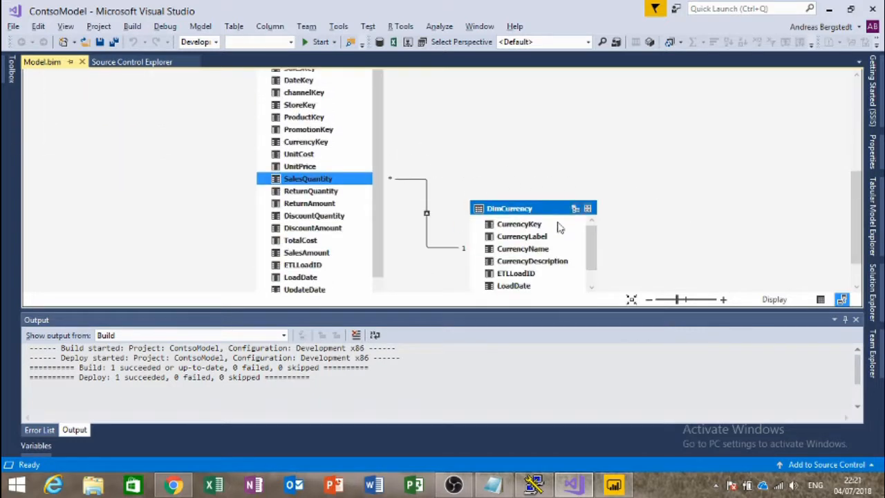
scroll(588, 208, "up", 3)
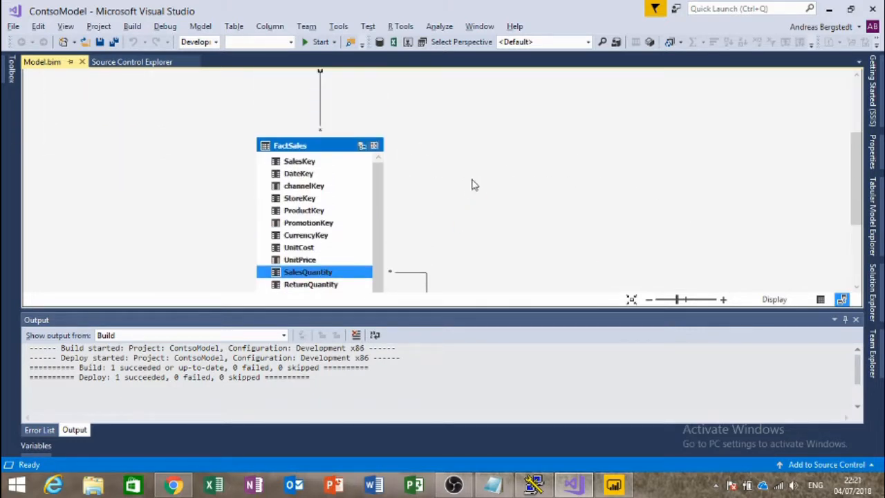
left_click(820, 300)
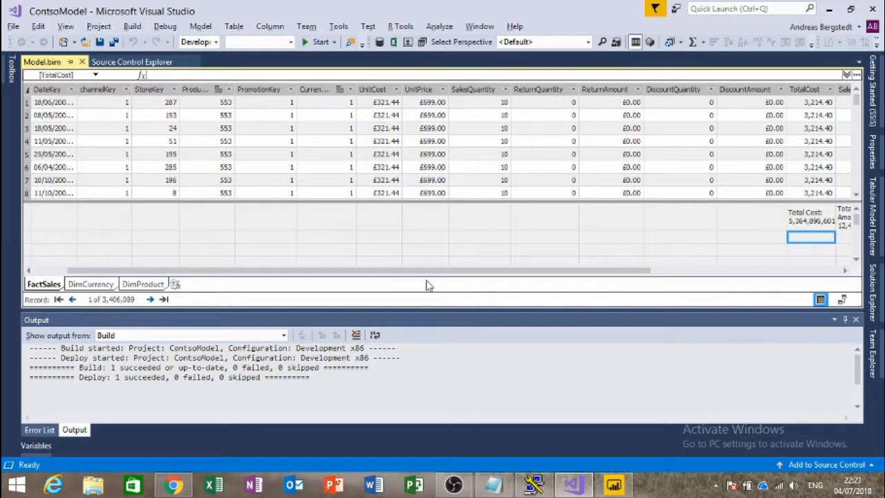
left_click_drag(426, 271, 650, 272)
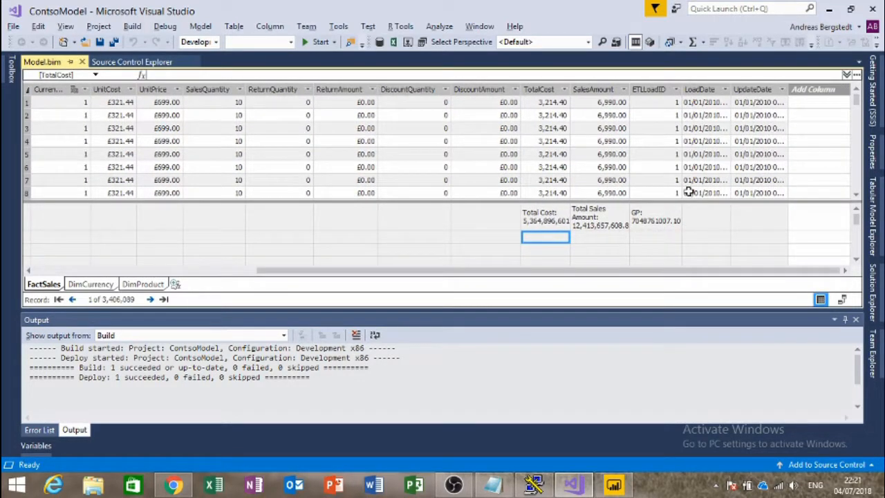
left_click(546, 114)
left_click(588, 114)
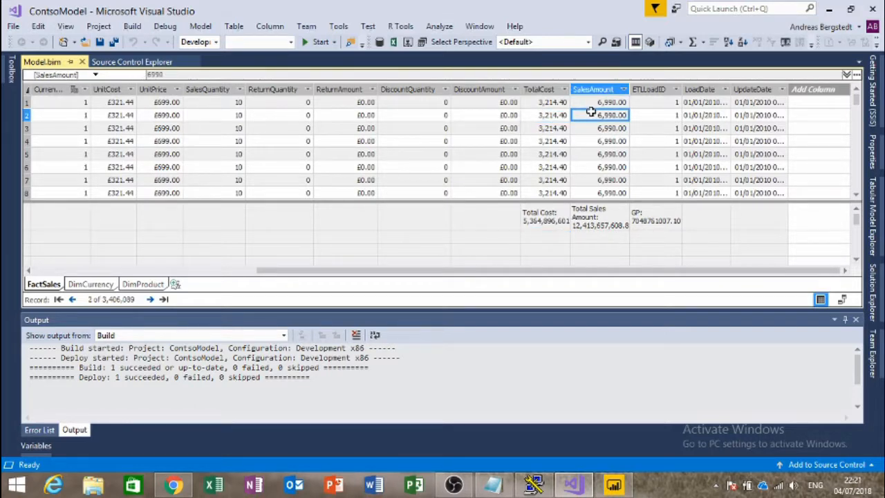
left_click(654, 220)
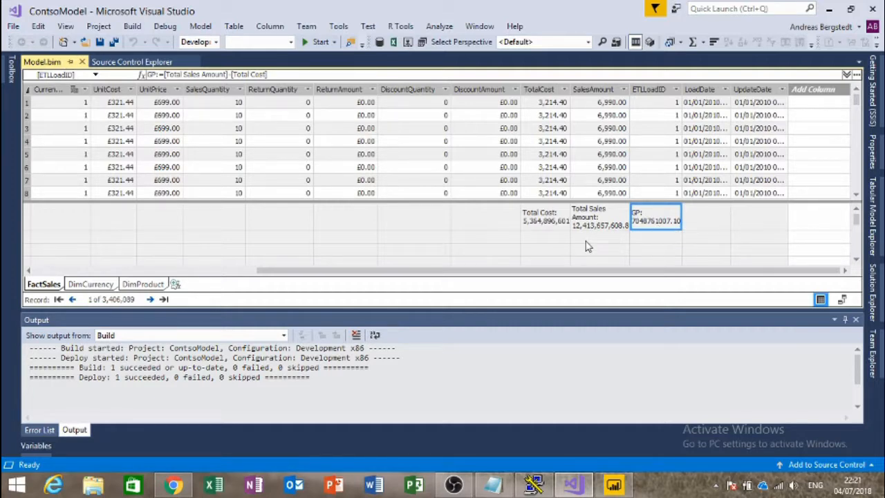
Step: Check the ContsoModel project's deployment server in Property Pages, then bring up the Azure Manage page
left_click(872, 294)
right_click(492, 123)
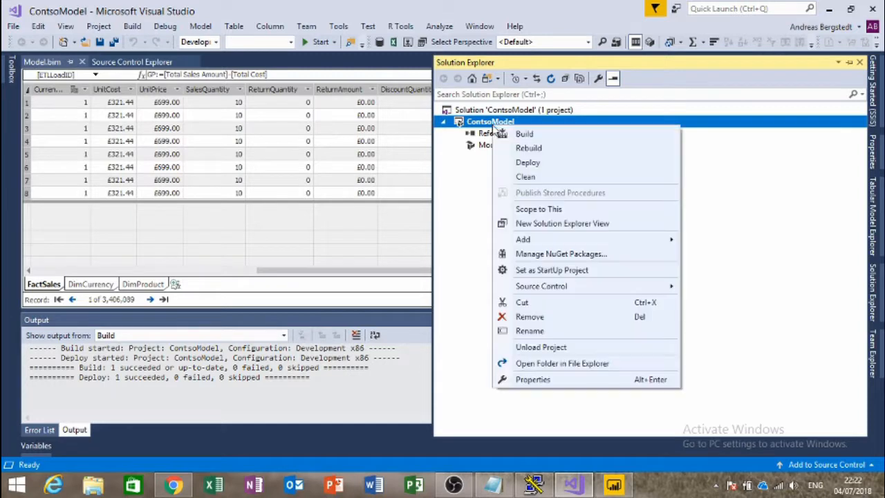
left_click(533, 379)
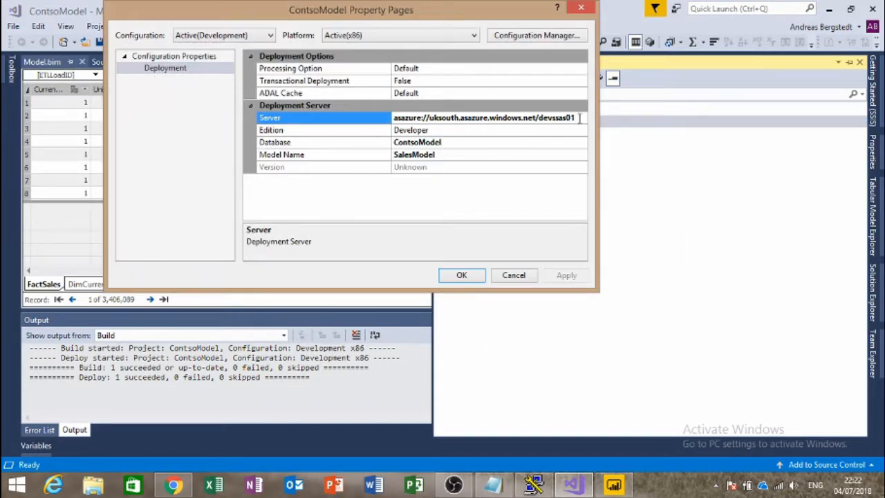
left_click_drag(579, 118, 364, 118)
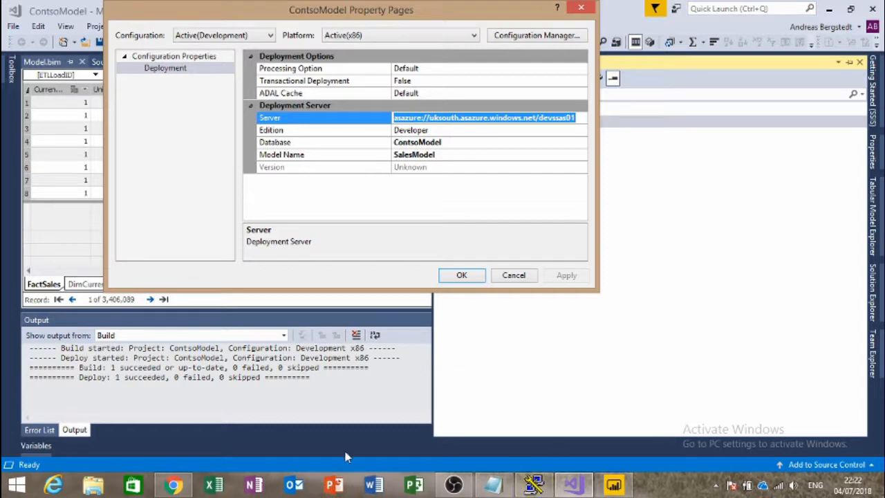
left_click(173, 486)
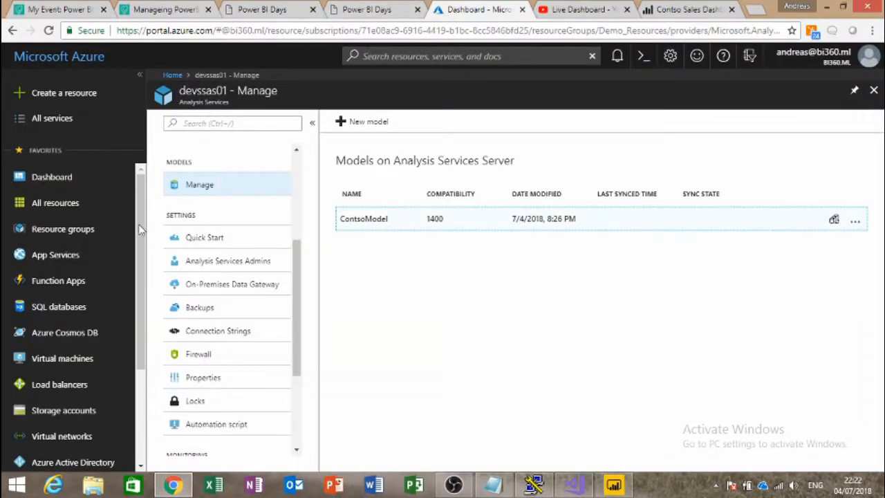
Step: Show devssas01's Overview and select its server name asazure://uksouth.asazure.windows.net/devssas01
scroll(228, 207, "up", 3)
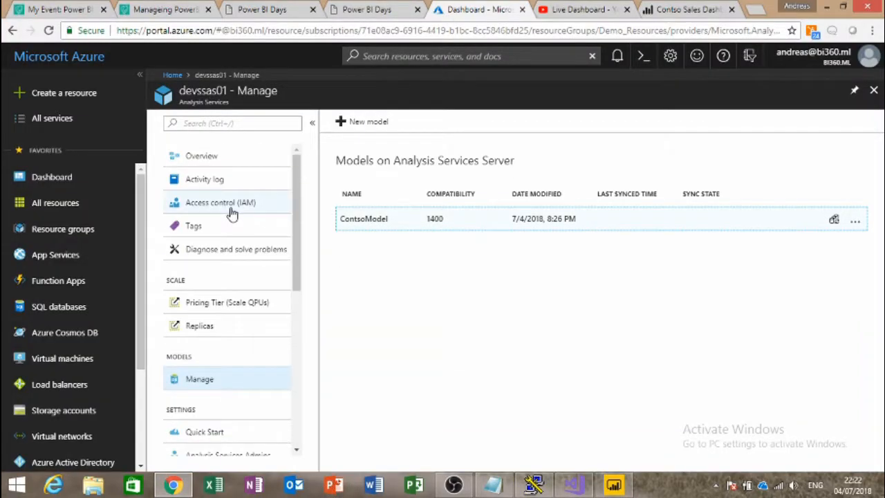
left_click(199, 158)
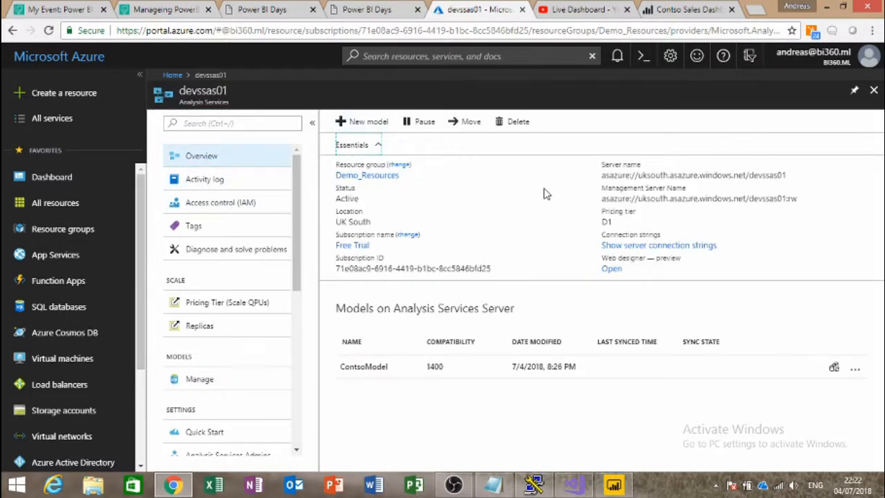
left_click_drag(605, 177, 781, 179)
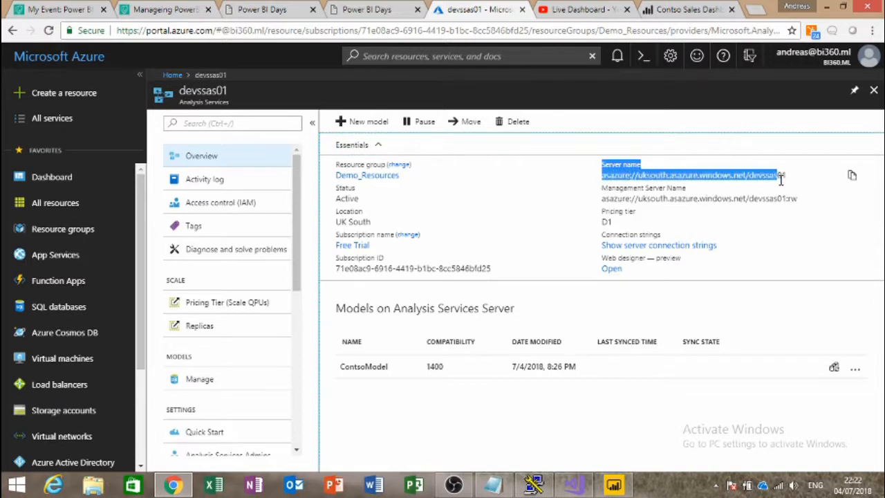
left_click(798, 178)
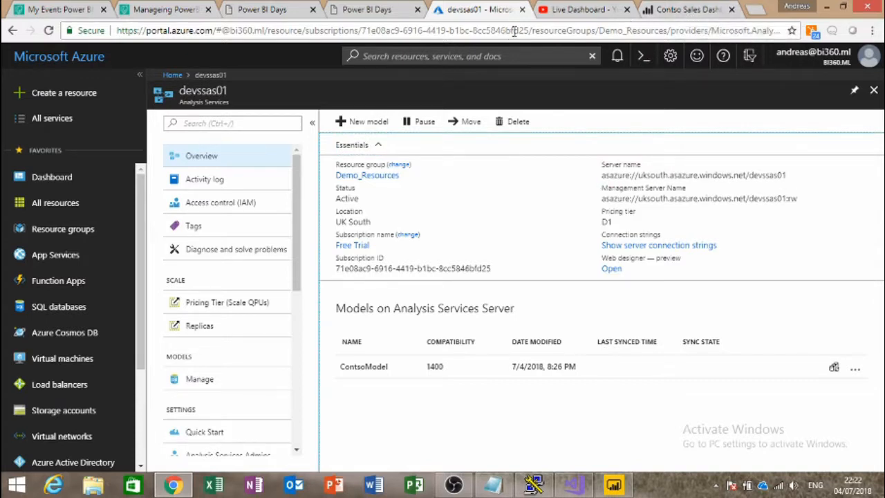
Step: Cancel the Property Pages and deploy the ContsoModel project from Solution Explorer, then go to Start
key("alt+Tab")
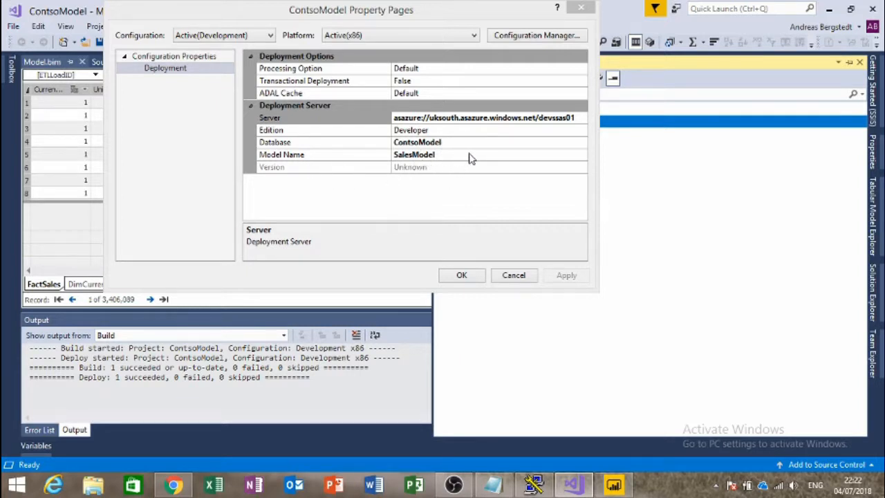
left_click(515, 275)
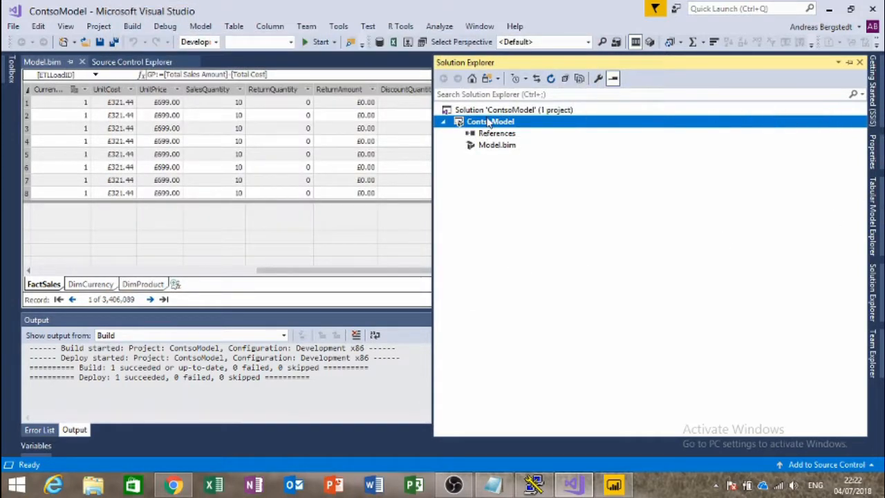
right_click(488, 121)
left_click(543, 156)
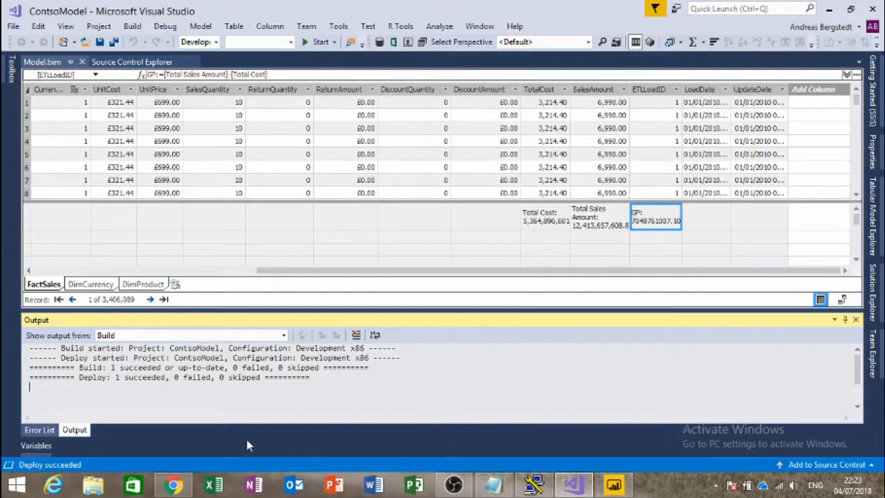
left_click(614, 252)
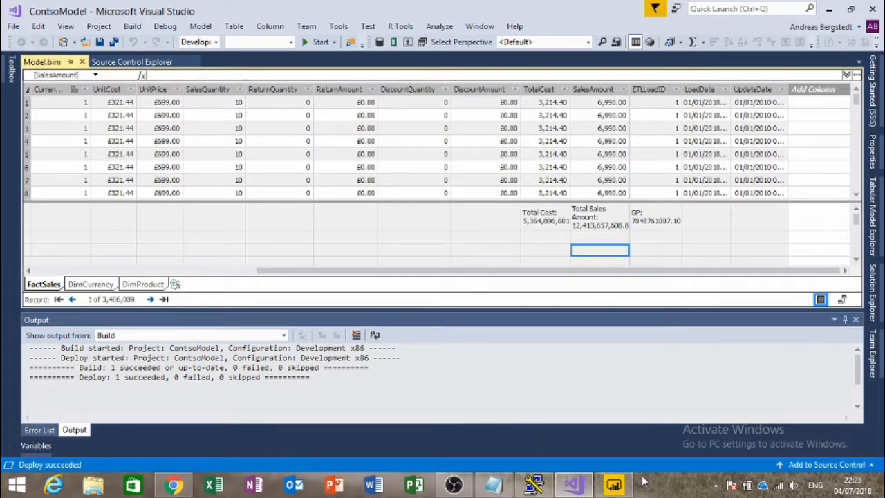
key("super")
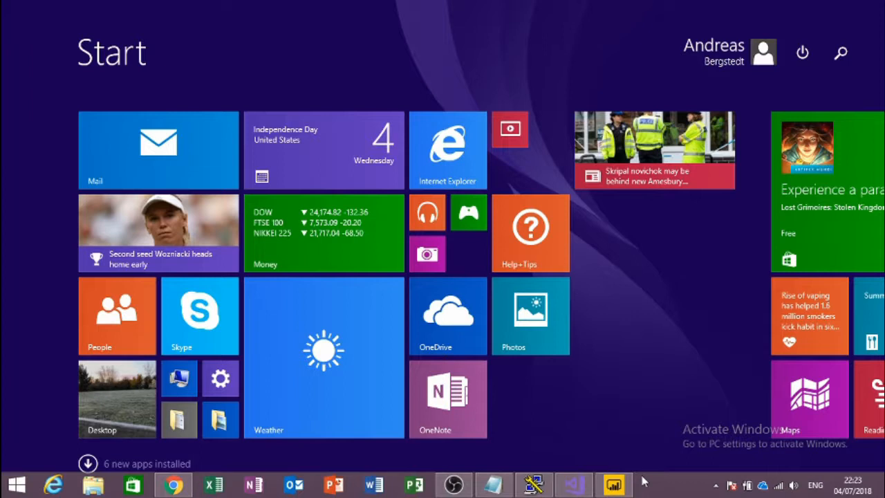
Step: Search 'sql' from Start and launch Microsoft SQL Server Management Studio 17
type("sql")
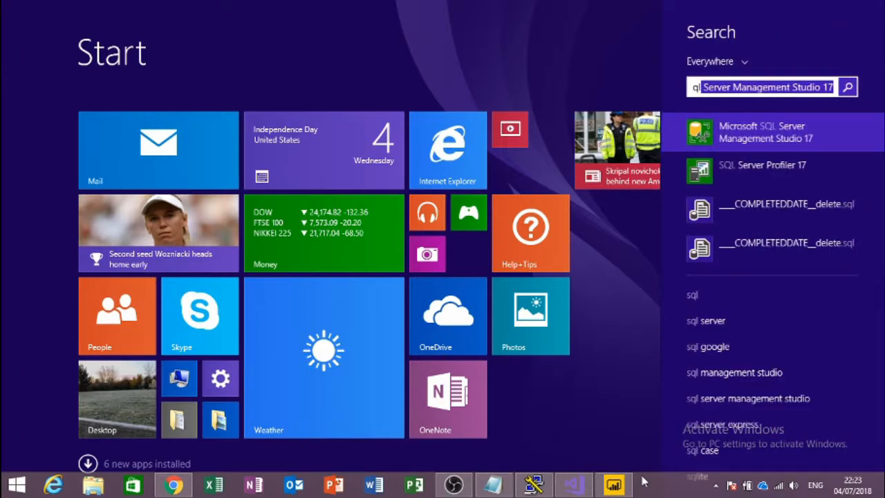
key("Down")
key("Up")
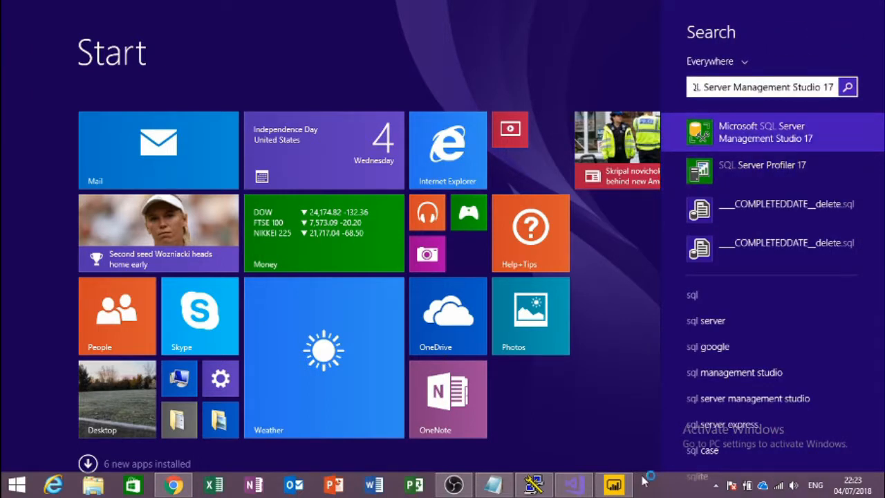
key("Return")
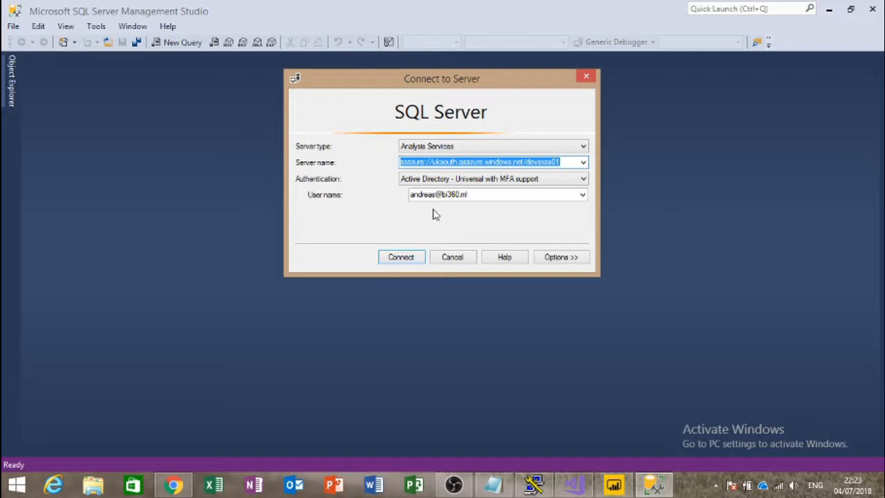
Step: Connect to asazure://uksouth.asazure.windows.net/devssas01, signing in with the account password
left_click(470, 195)
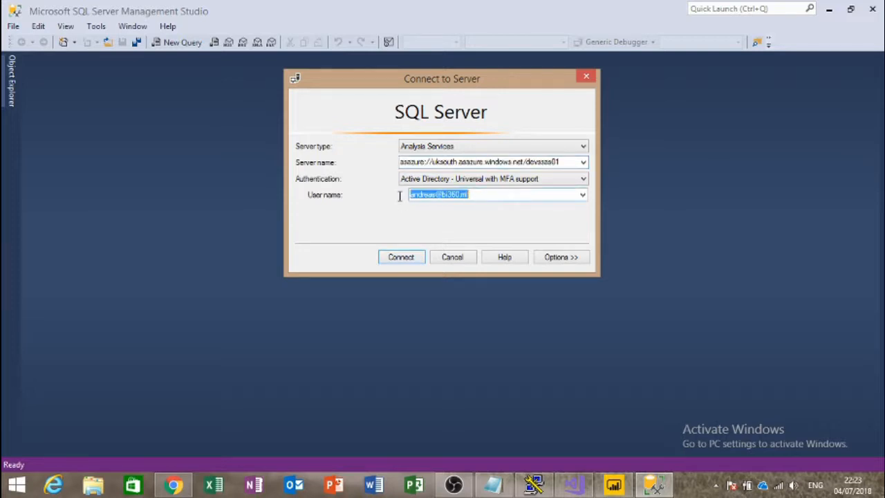
left_click(416, 258)
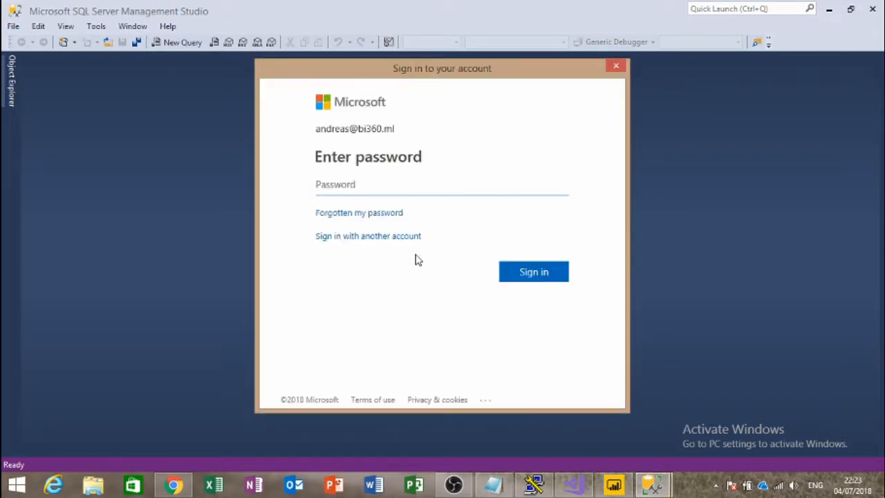
type("•••••••••")
key("Return")
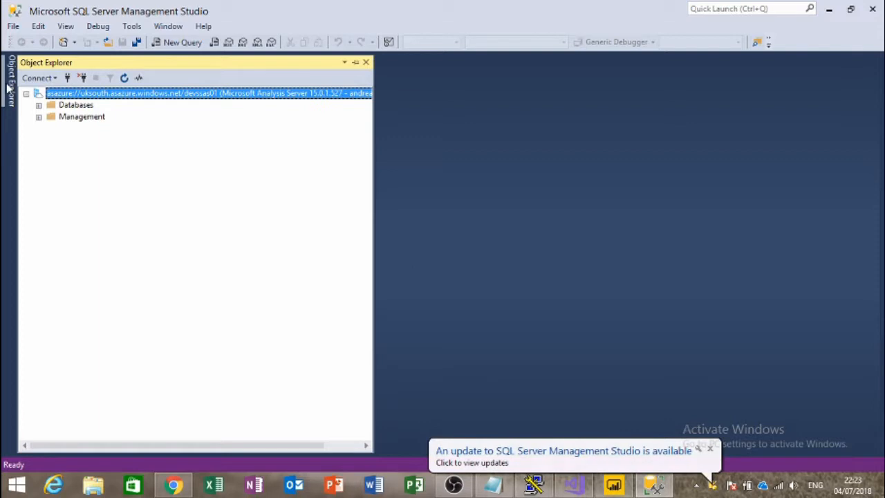
Step: Expand ContsoModel to inspect its DimCurrency, DimProduct and FactSales tables and Connections, then collapse them
left_click(39, 105)
left_click(50, 117)
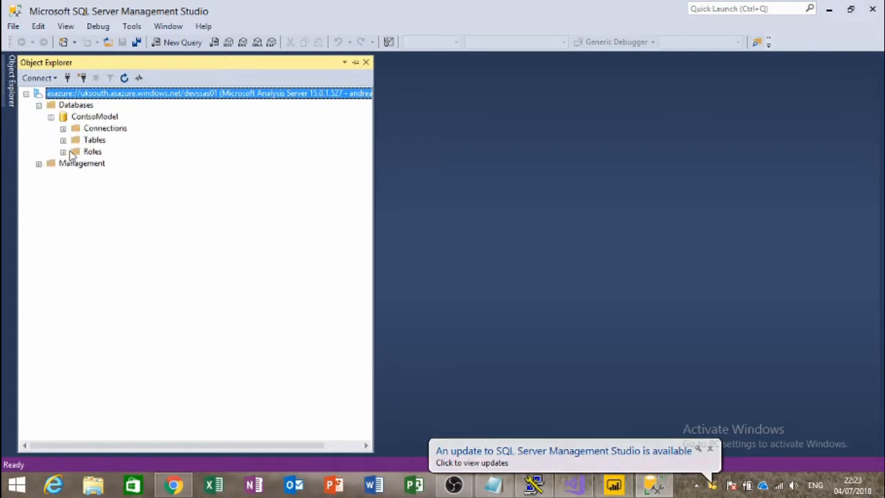
left_click(63, 139)
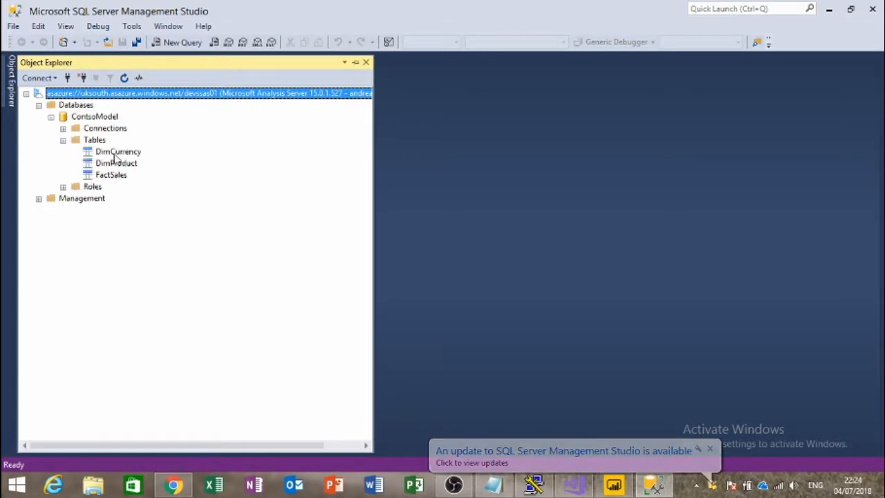
left_click(118, 152)
left_click(121, 164)
left_click(118, 174)
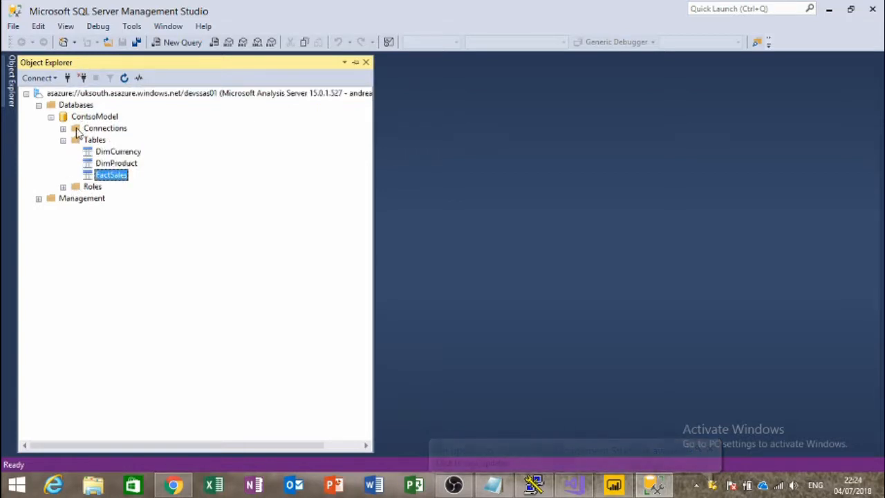
left_click(63, 129)
left_click(63, 128)
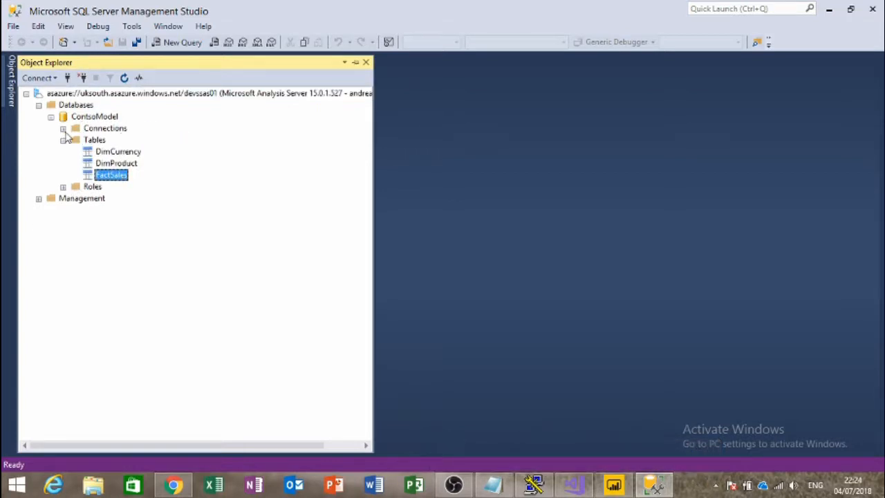
left_click(63, 139)
right_click(86, 117)
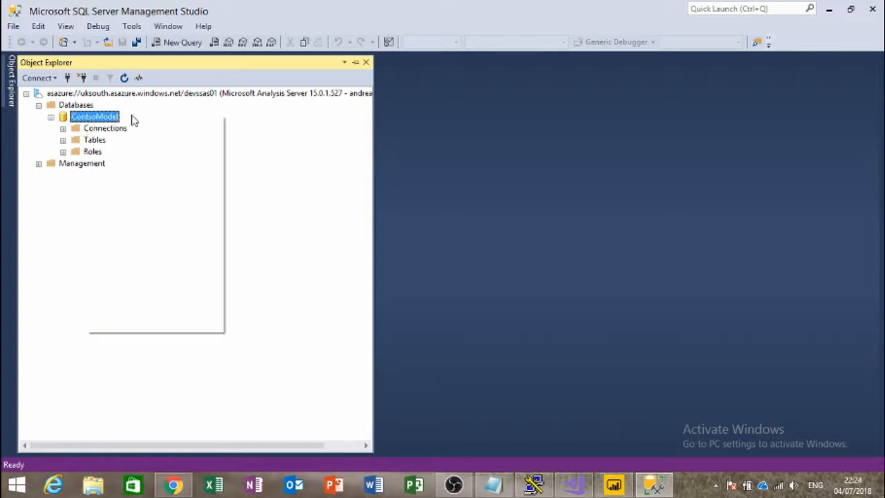
Step: Process the ContsoModel database with Process Recalc, then open it for browsing
mouse_move(154, 142)
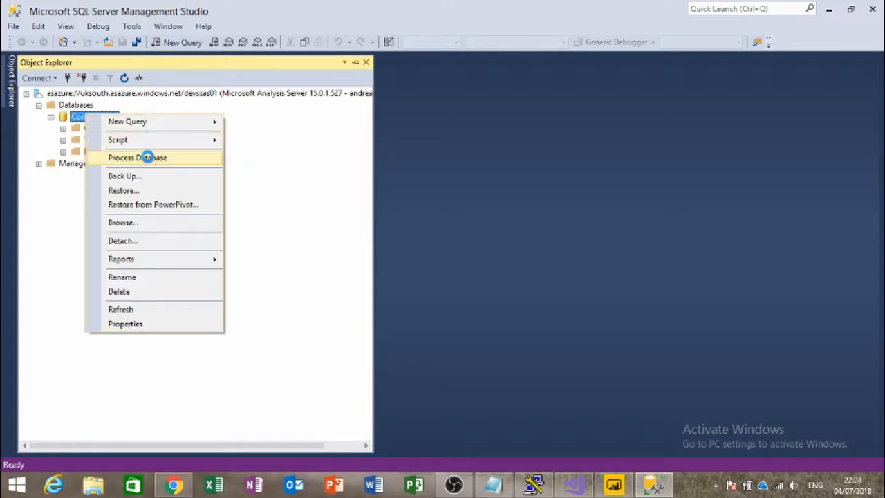
left_click(145, 158)
left_click(454, 115)
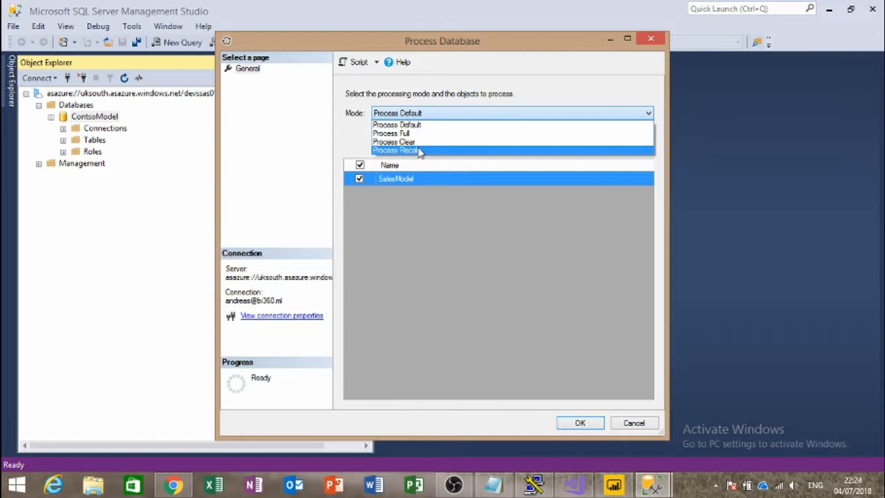
left_click(429, 150)
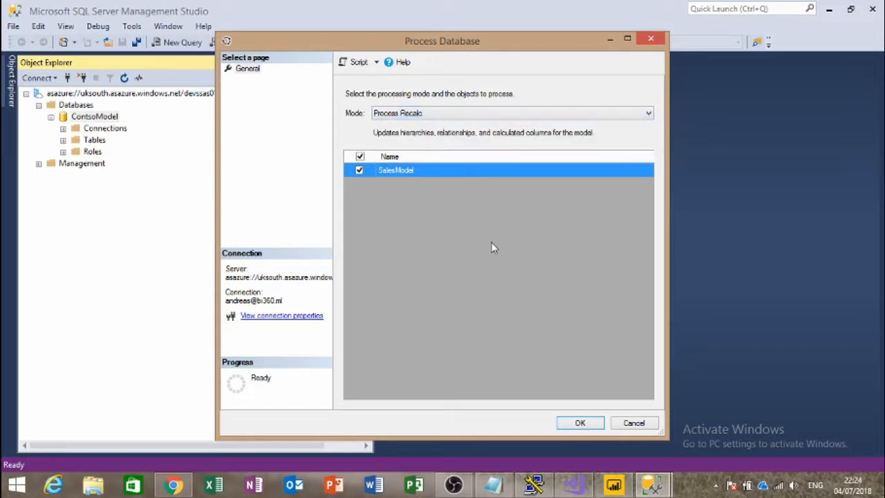
left_click(580, 425)
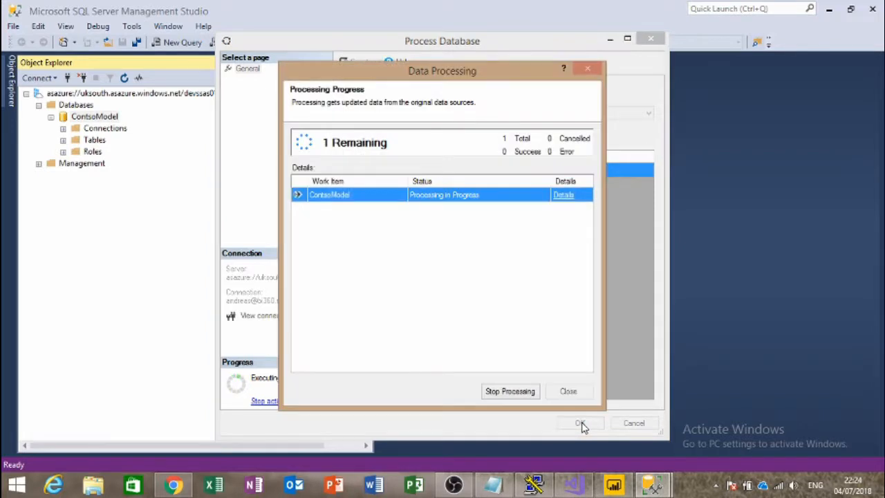
left_click(565, 395)
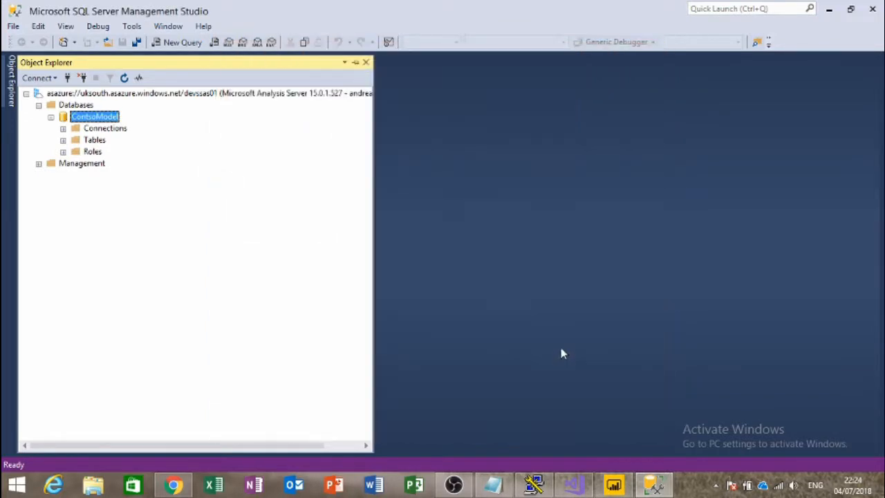
right_click(95, 118)
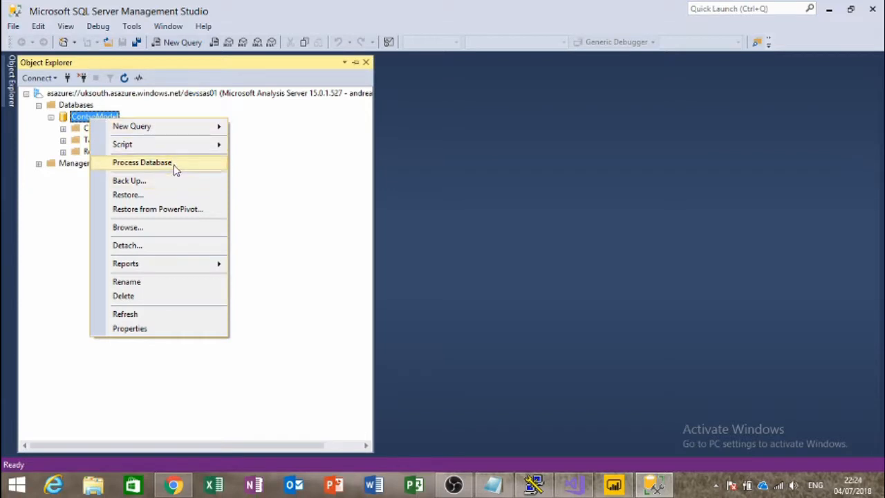
left_click(147, 229)
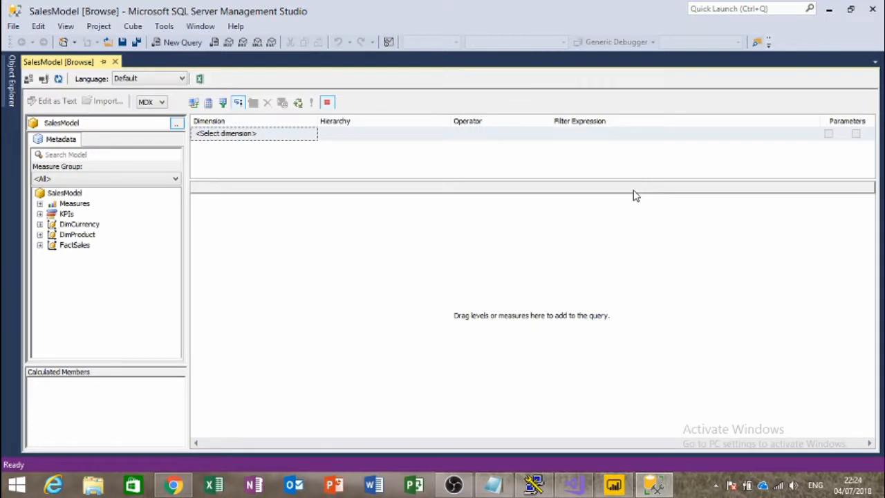
Step: Add Total Cost, Total Sales Amount, GP and DimProduct Manufacturer to the browse query
left_click(39, 203)
left_click(52, 214)
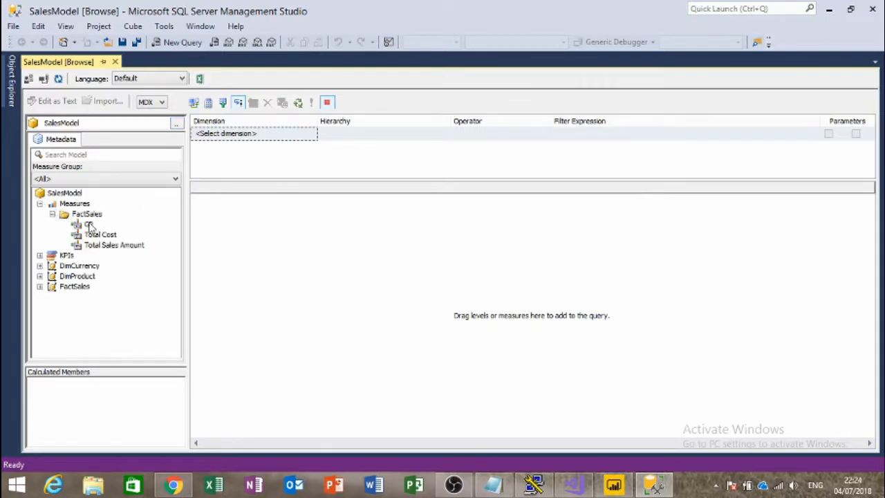
left_click_drag(99, 235, 267, 257)
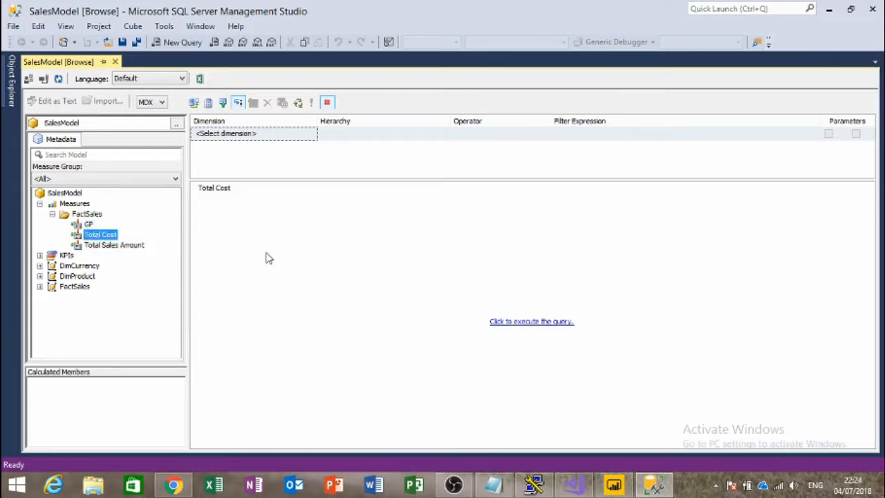
left_click(114, 245)
left_click_drag(114, 246, 205, 264)
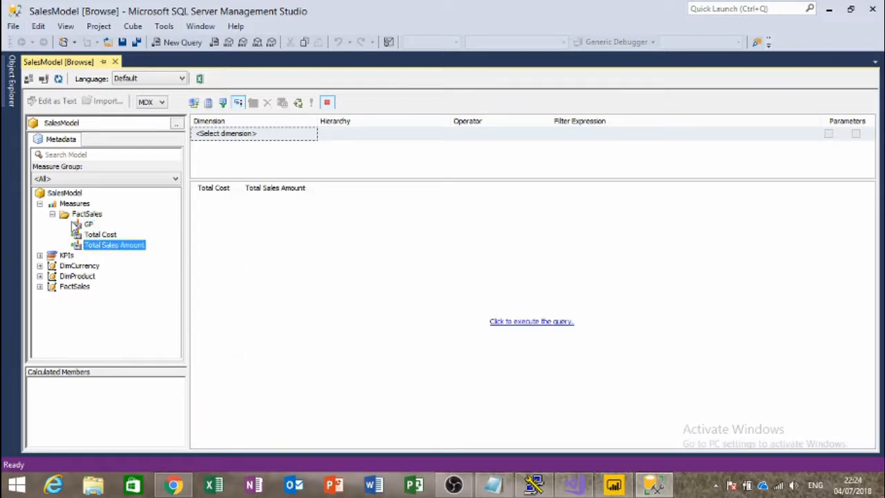
left_click(87, 225)
left_click_drag(87, 225, 378, 233)
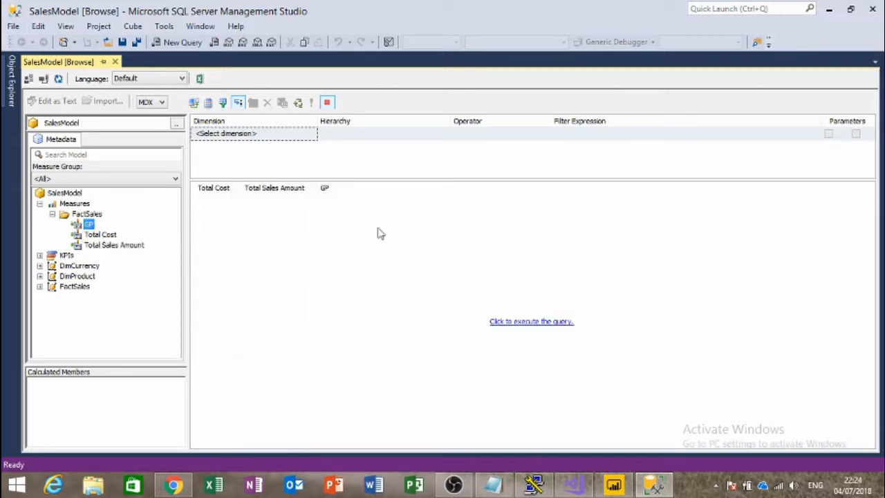
left_click(40, 276)
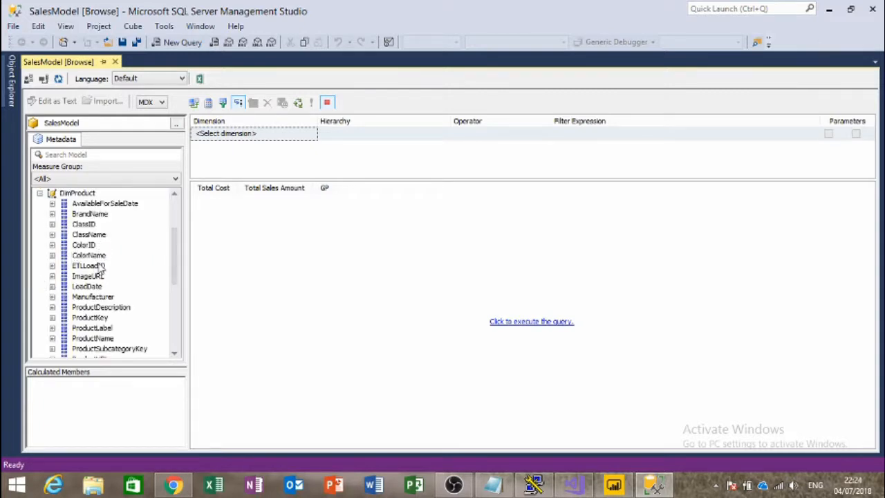
left_click_drag(92, 297, 208, 271)
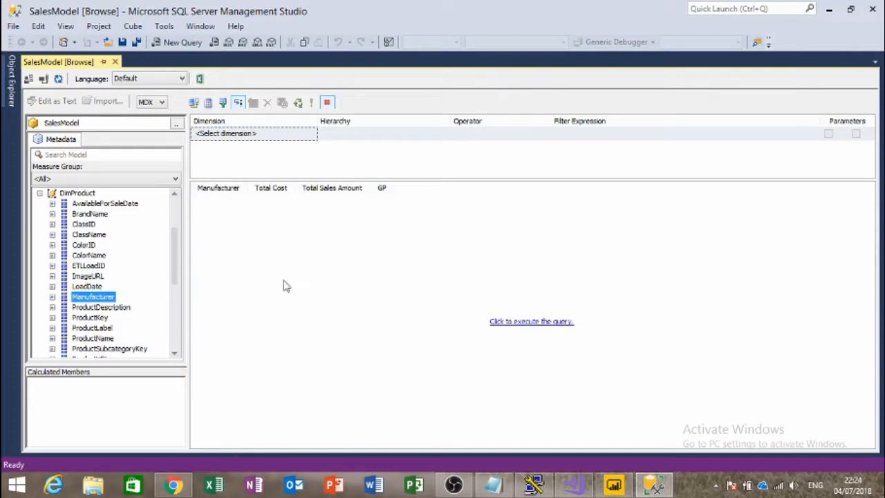
Step: Execute the query and widen the GP, Manufacturer and Total Cost columns
left_click(557, 322)
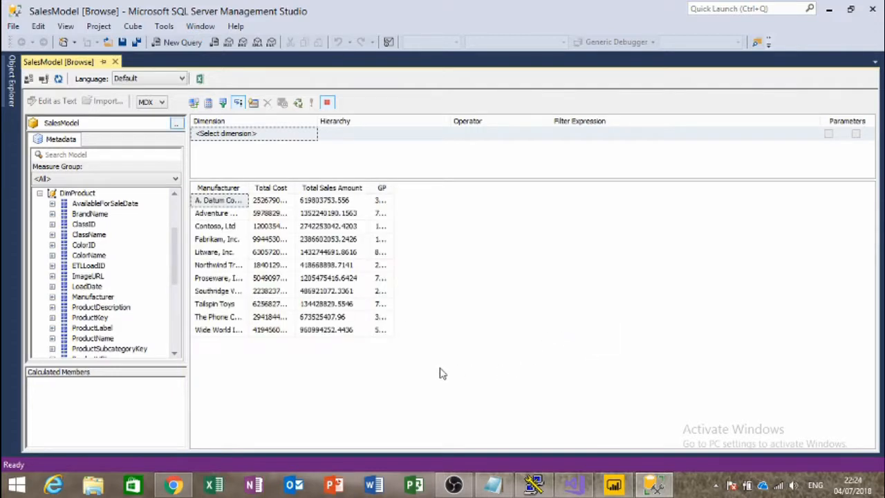
double_click(393, 187)
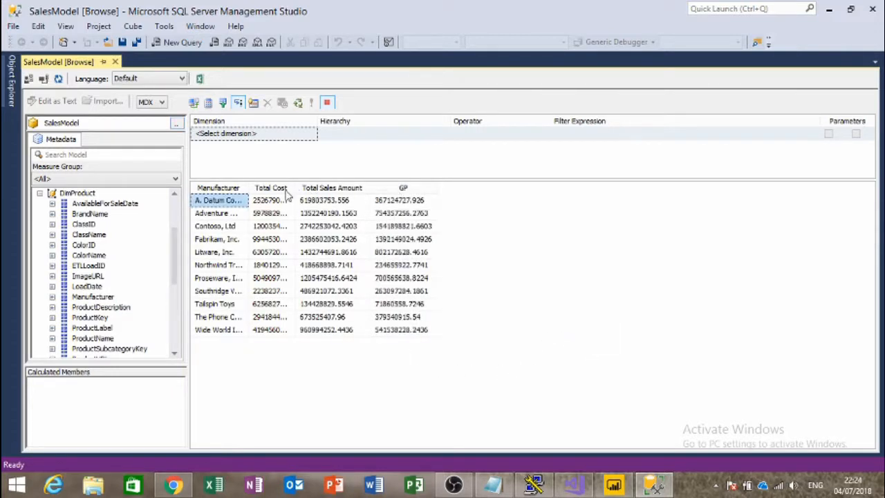
double_click(248, 186)
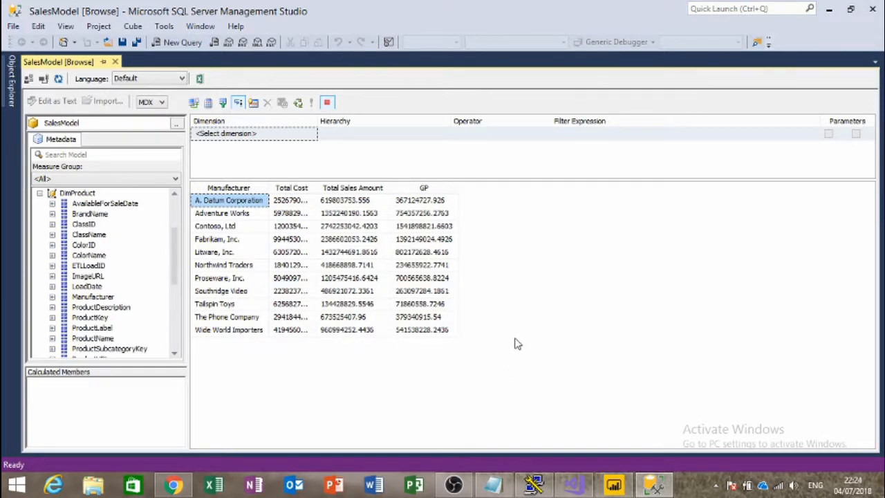
left_click(228, 215)
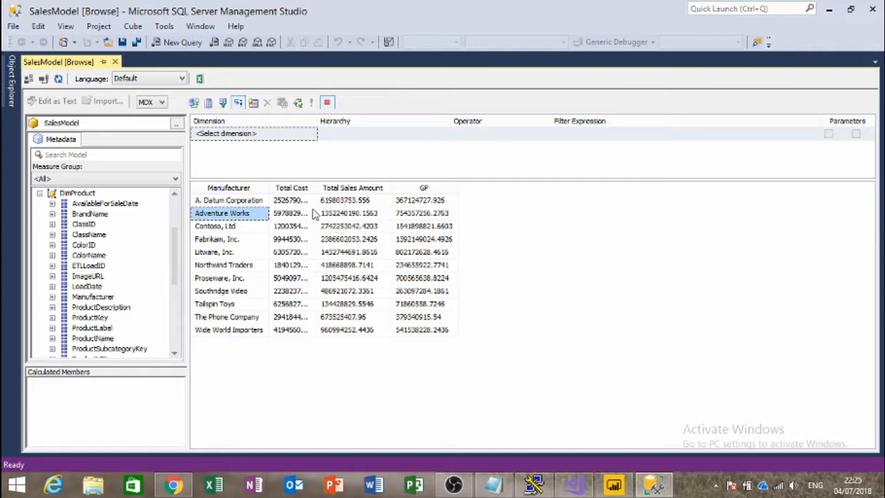
left_click_drag(313, 189, 350, 185)
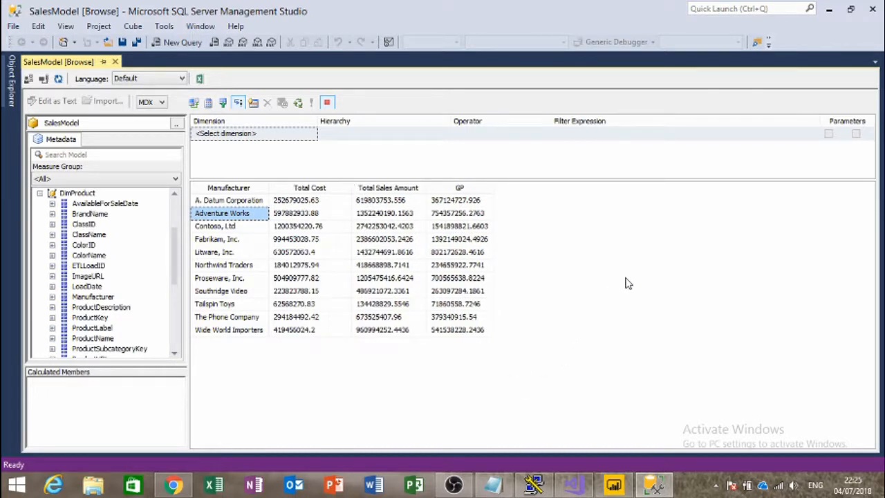
Step: Add a filter row on FactSales, hierarchy DateKey, with operator Equal
left_click(272, 136)
left_click(273, 137)
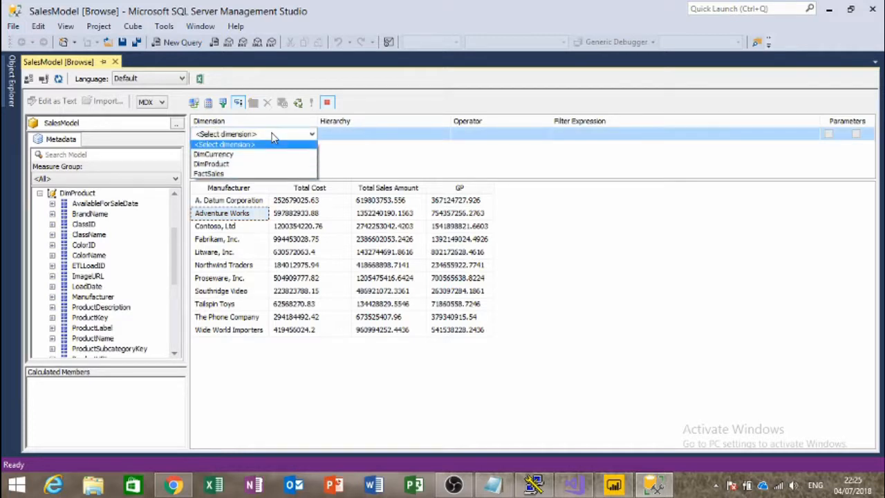
left_click(249, 175)
left_click(391, 134)
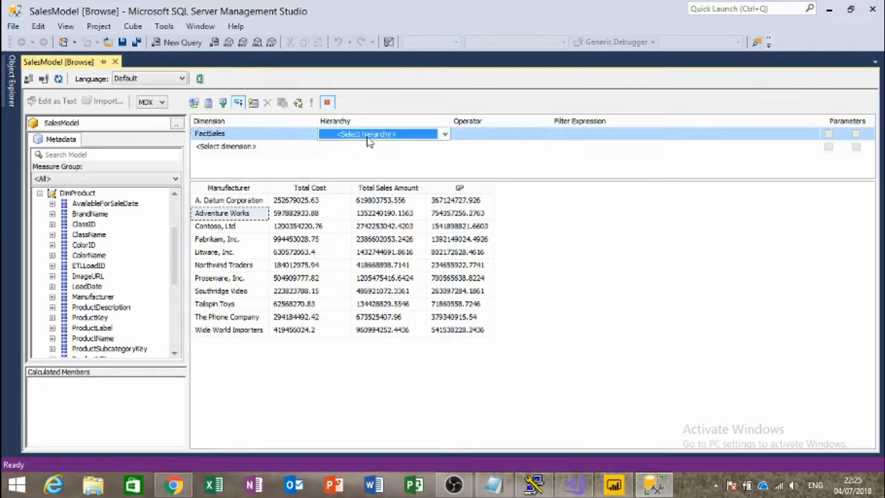
left_click(415, 138)
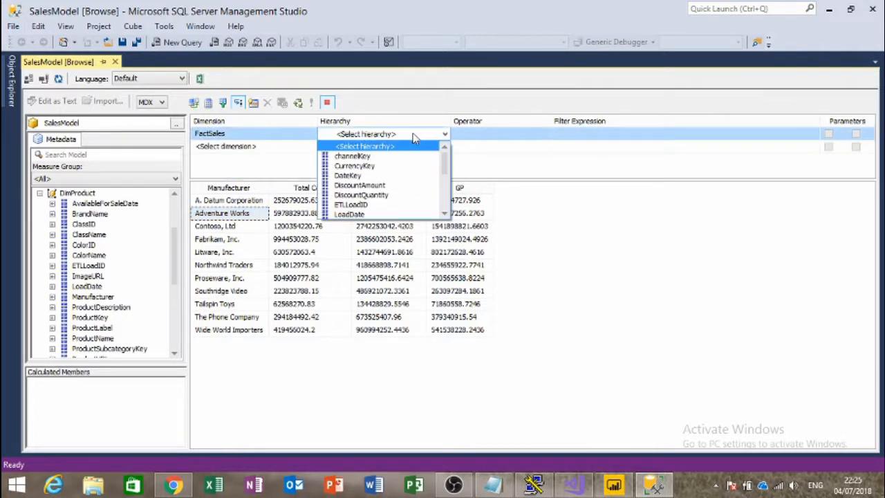
left_click(393, 176)
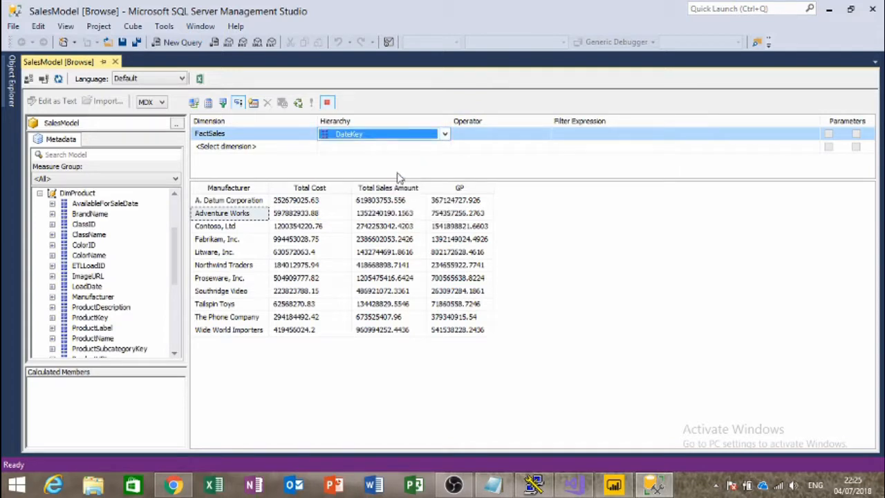
left_click(530, 138)
left_click(522, 138)
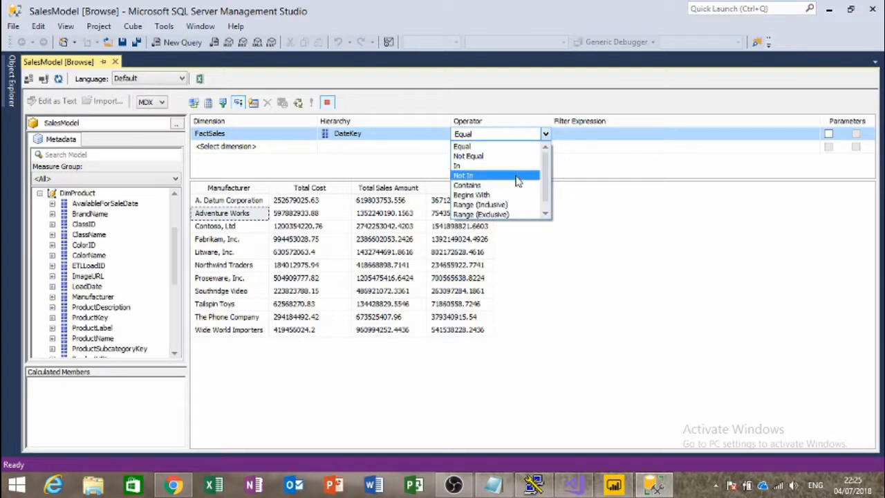
left_click(512, 148)
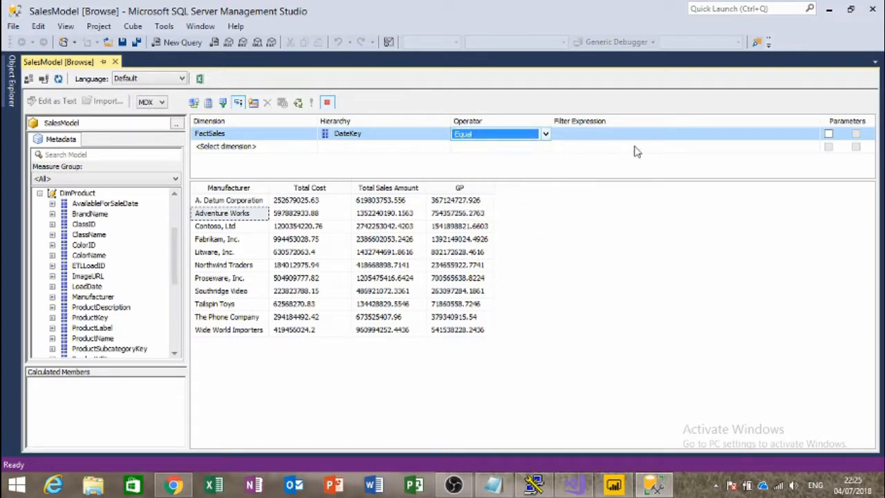
Step: Set the DateKey filter expression to 20/12/2007
left_click(760, 134)
left_click(814, 134)
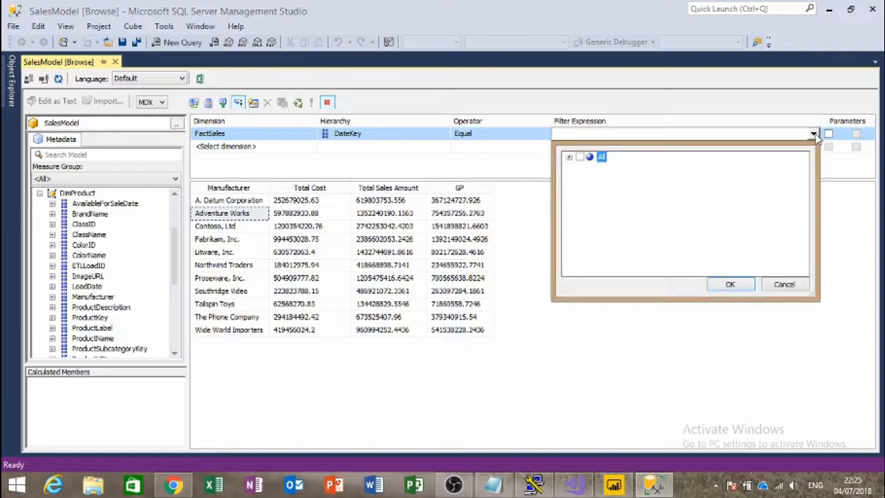
left_click(570, 158)
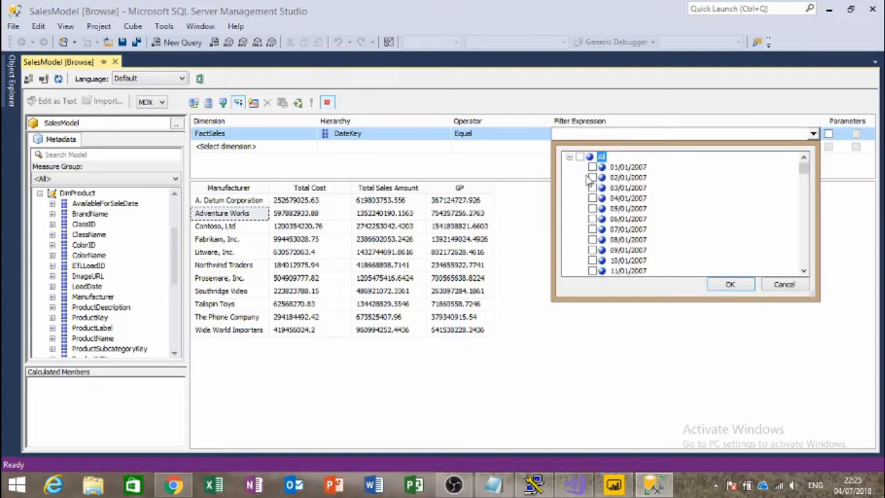
scroll(630, 214, "down", 20)
scroll(630, 214, "down", 20)
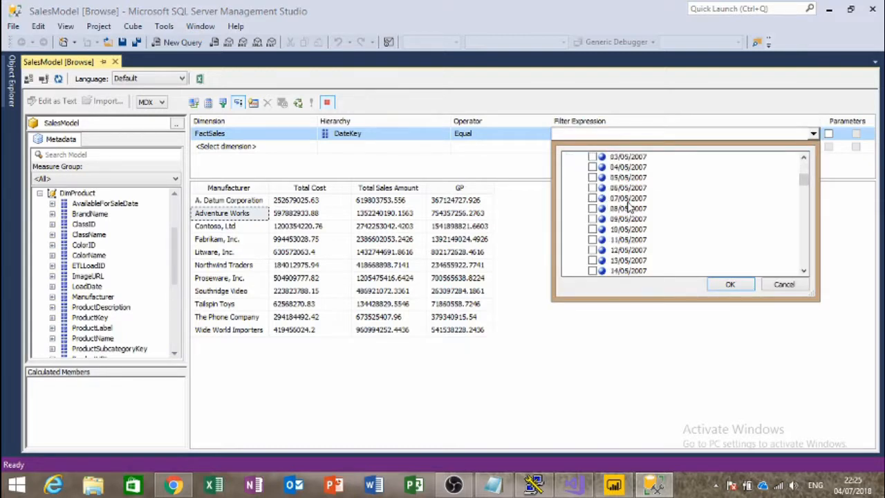
scroll(629, 200, "down", 20)
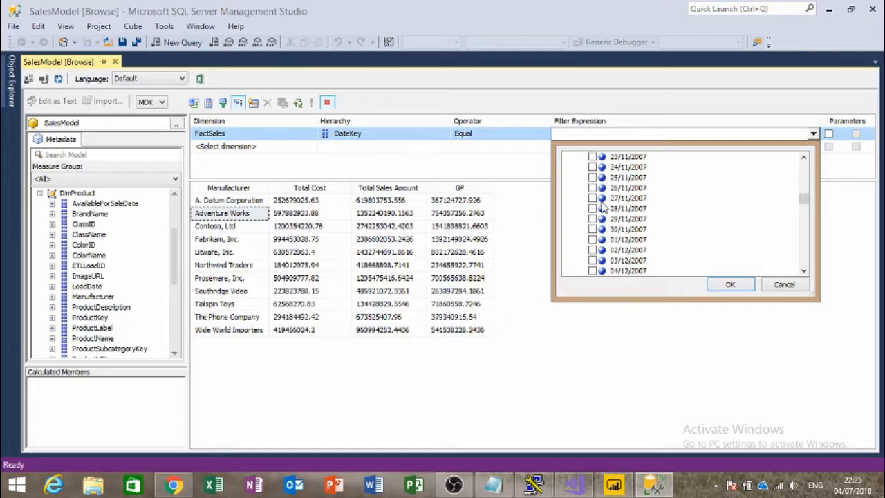
scroll(662, 223, "down", 16)
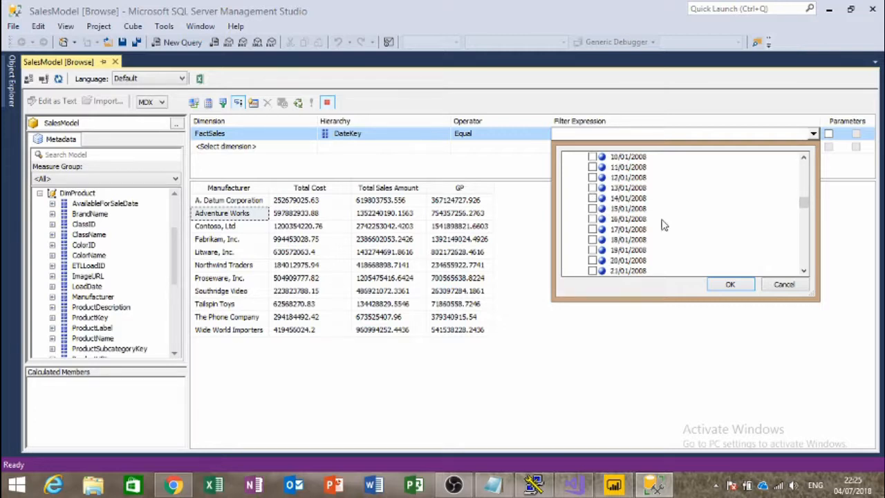
scroll(662, 223, "up", 9)
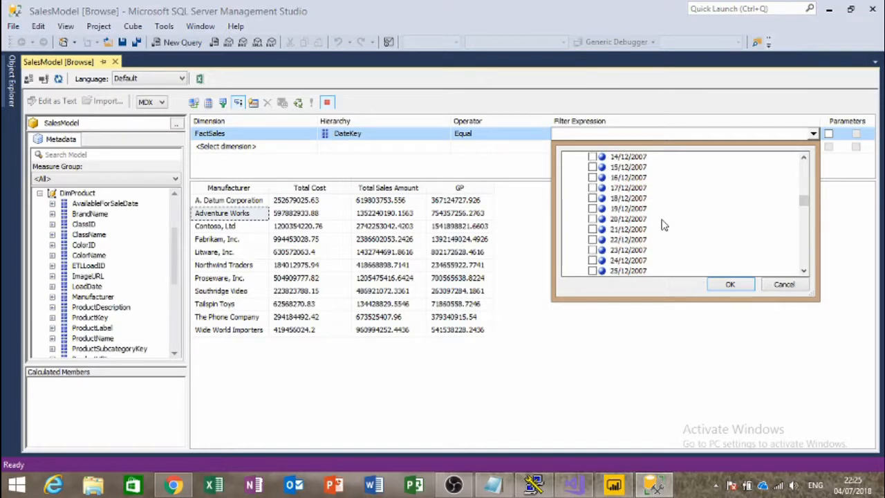
left_click(592, 219)
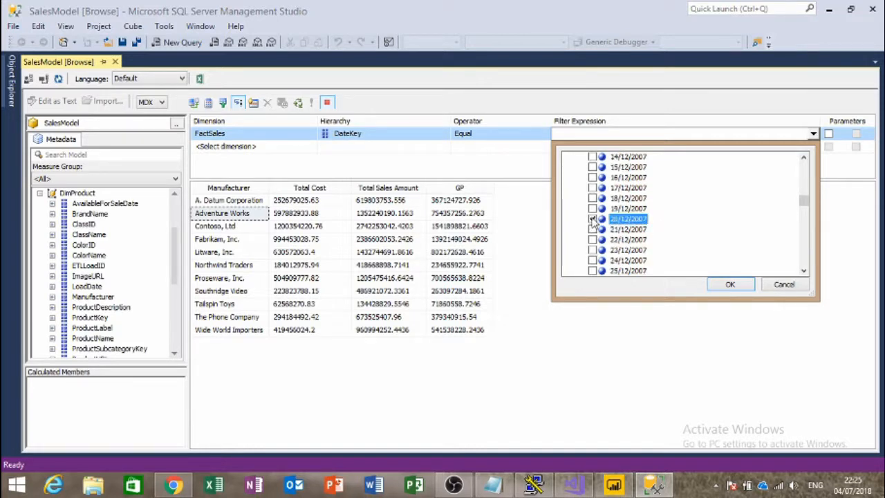
left_click(732, 287)
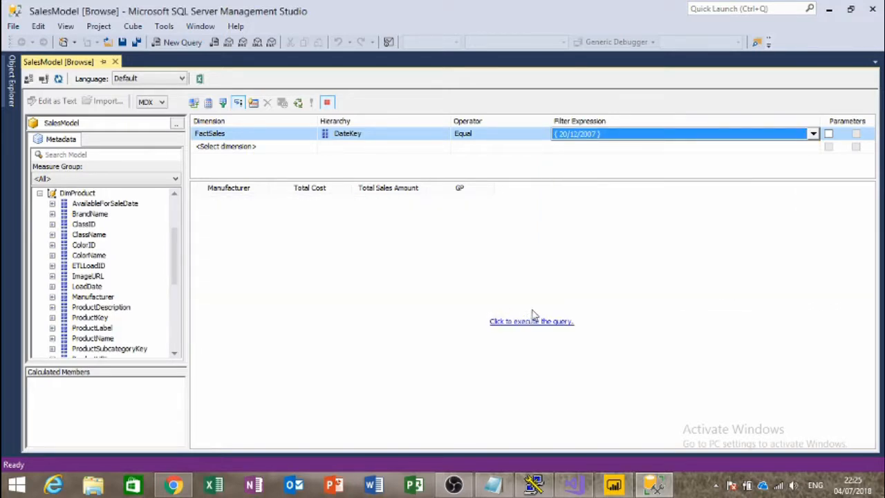
Step: Rerun the query and auto-fit the Manufacturer, Total Sales Amount and GP columns
left_click(539, 322)
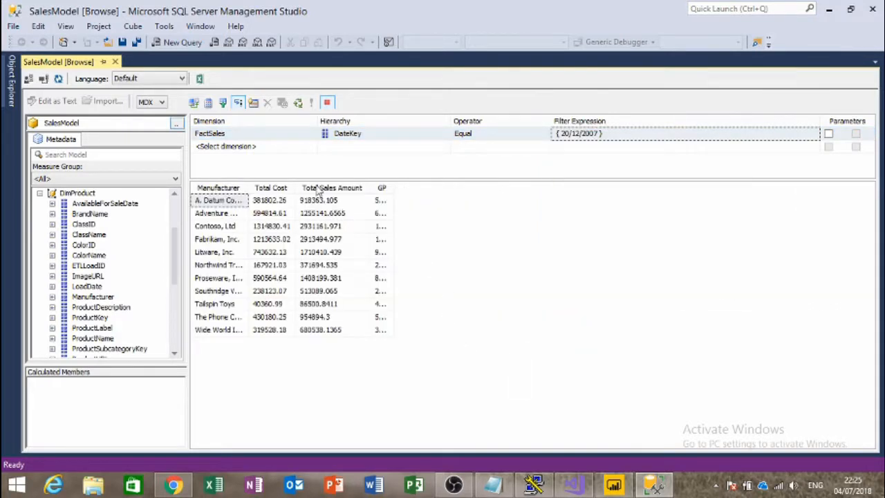
left_click(246, 187)
double_click(247, 187)
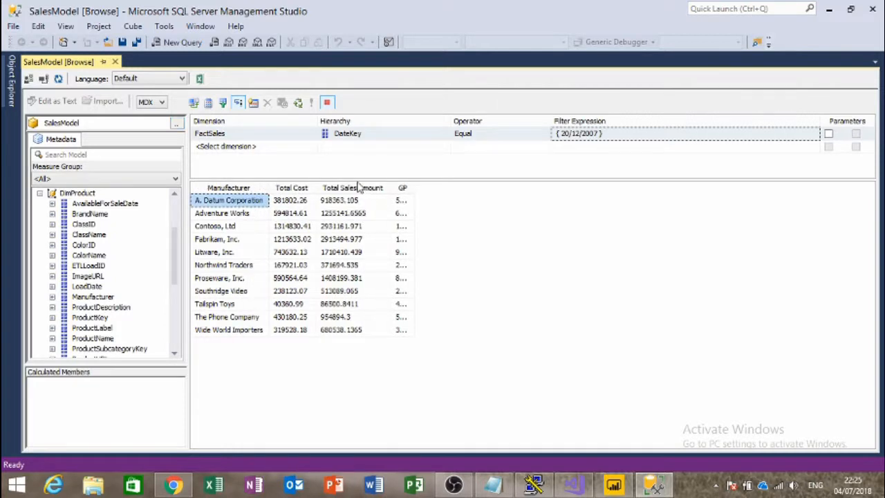
double_click(387, 187)
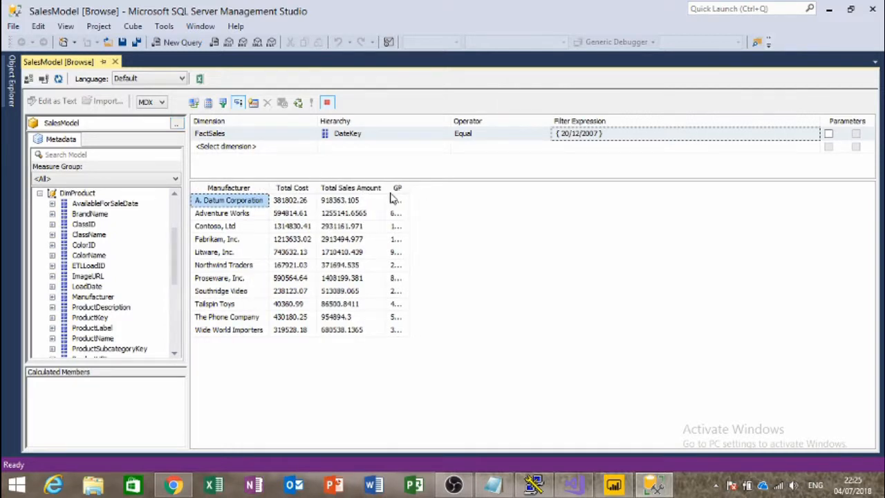
double_click(410, 183)
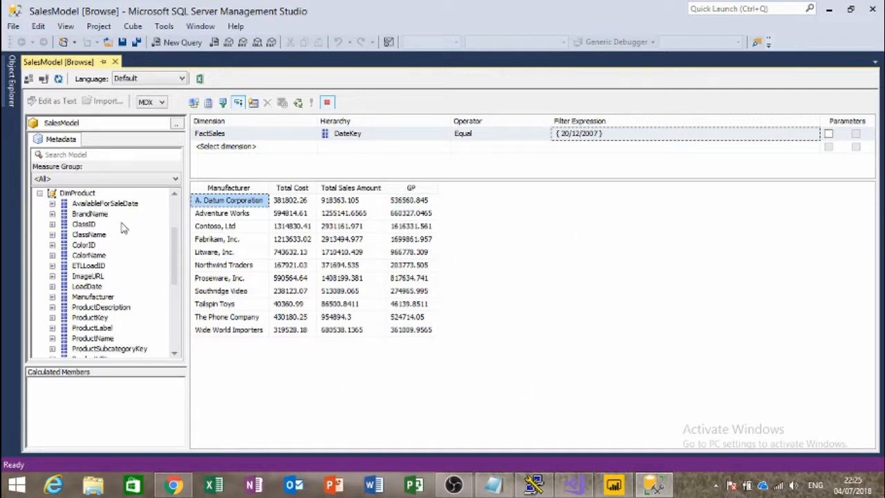
Step: Add a second filter row on DimProduct, hierarchy BrandName
left_click(251, 147)
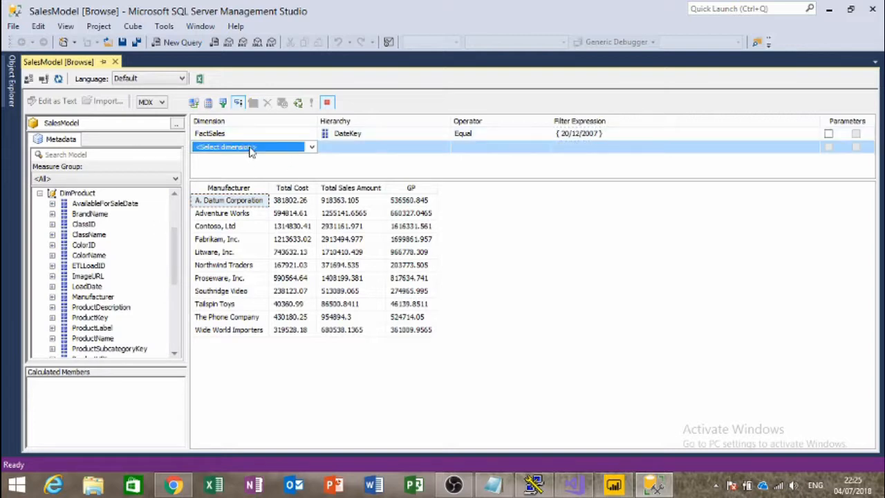
left_click(253, 147)
left_click(258, 180)
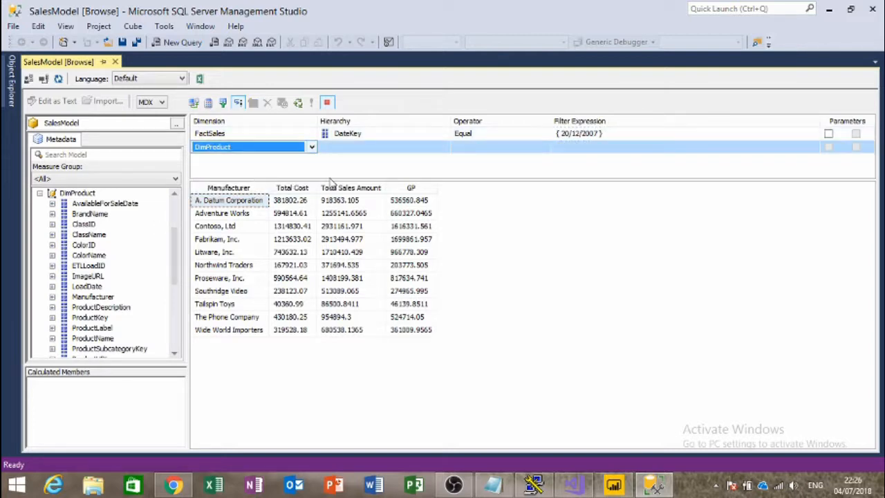
left_click(442, 148)
left_click(444, 147)
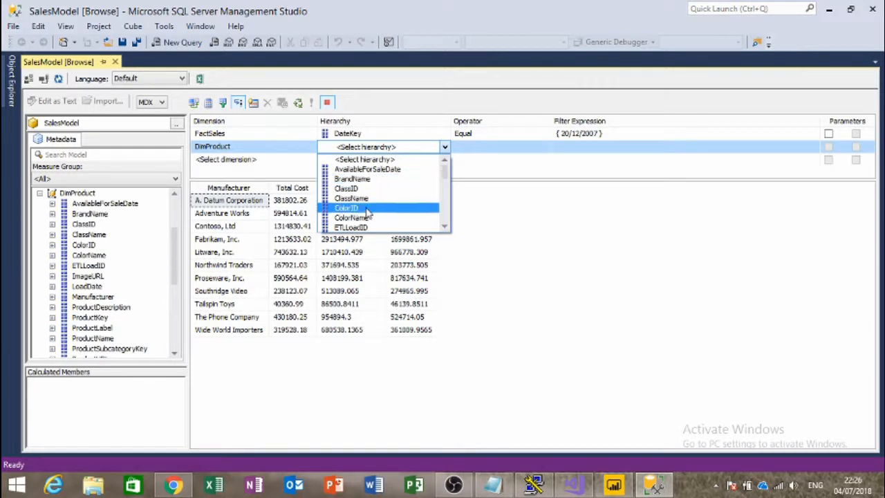
left_click(352, 178)
left_click(487, 148)
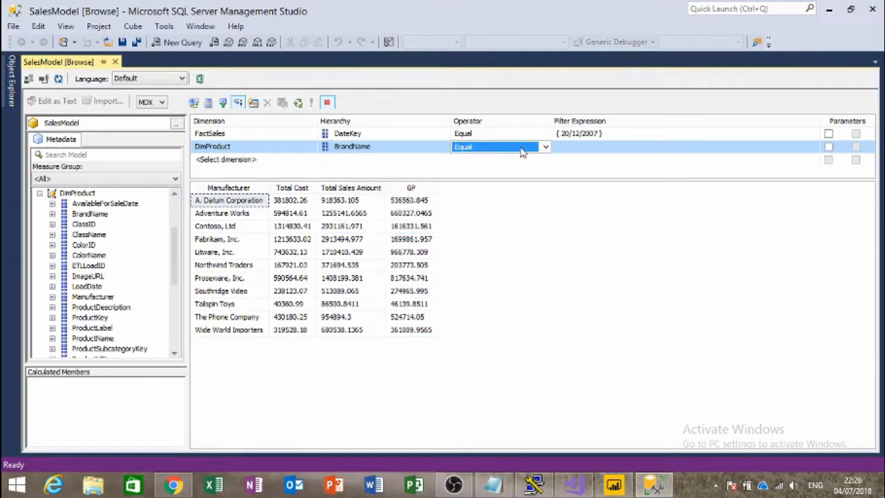
Step: Set the BrandName filter expression to Northwind Traders
left_click(586, 152)
left_click(814, 146)
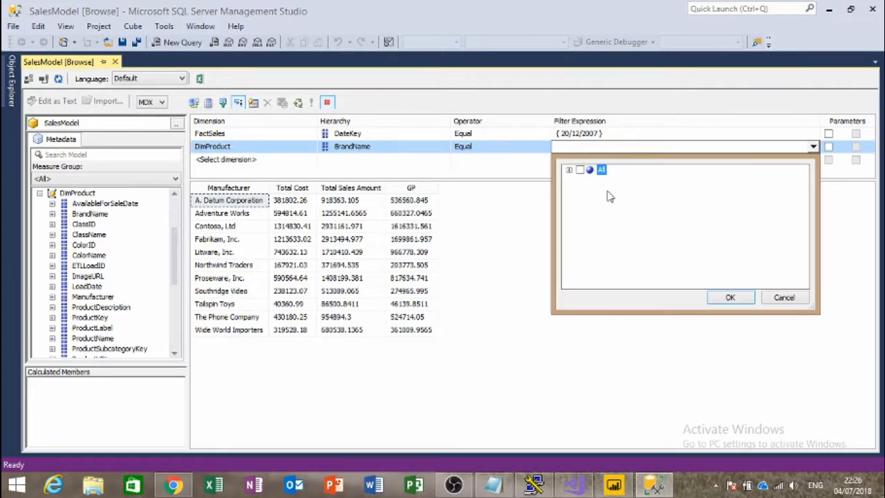
left_click(568, 171)
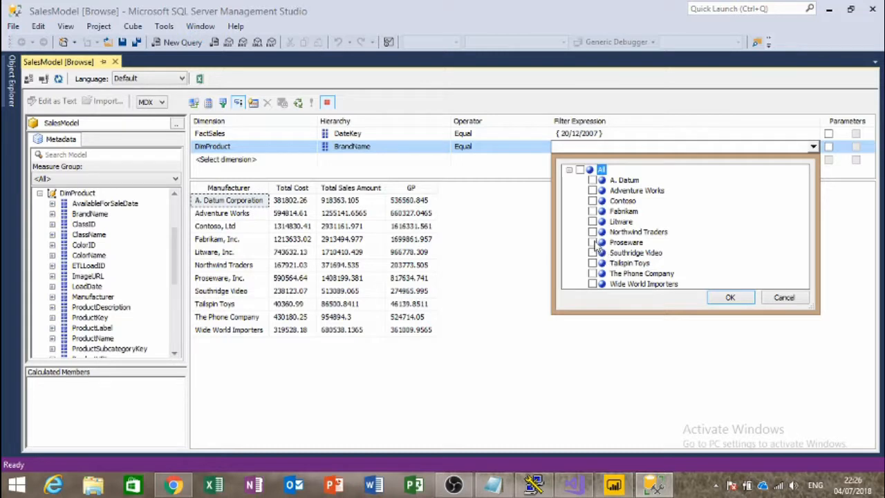
left_click(593, 232)
left_click(727, 297)
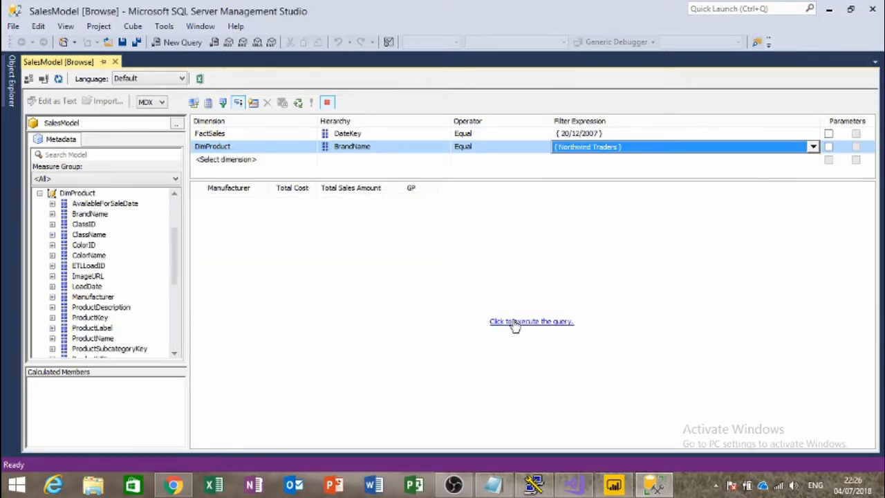
Step: Rerun the filtered query and widen the Total Cost, Total Sales Amount and GP columns
left_click(512, 321)
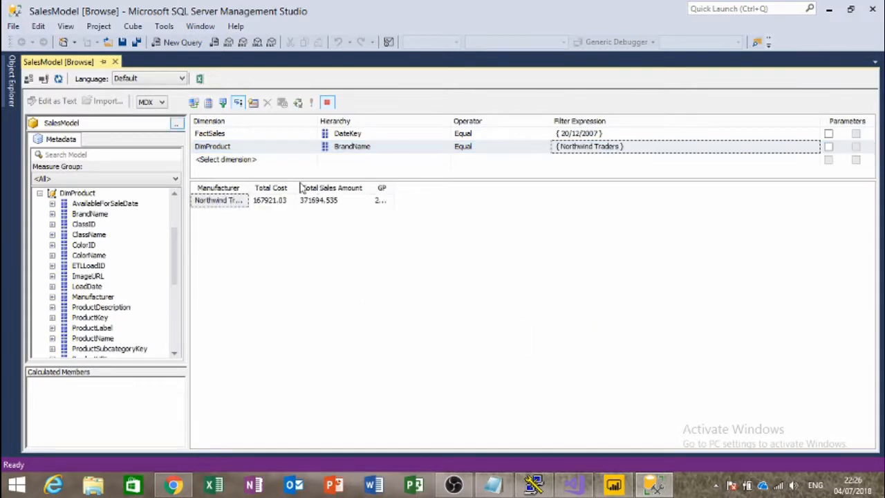
left_click_drag(300, 185, 344, 186)
left_click(551, 322)
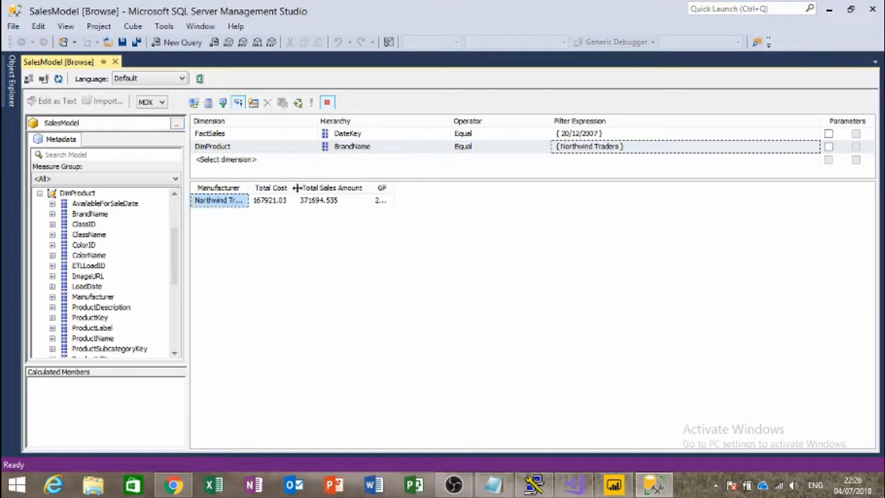
left_click_drag(298, 189, 335, 189)
left_click_drag(403, 189, 577, 190)
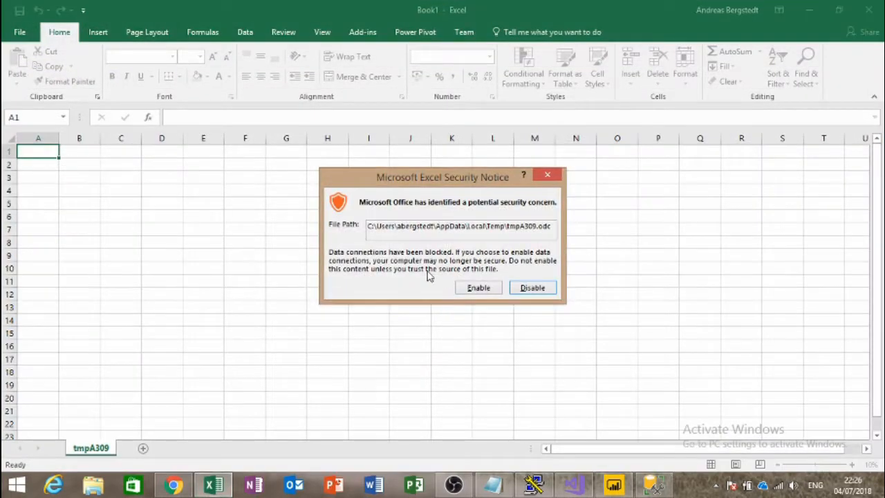
Step: Enable the data connection and finish the Analysis Services wizard, dismissing both system errors
left_click(488, 290)
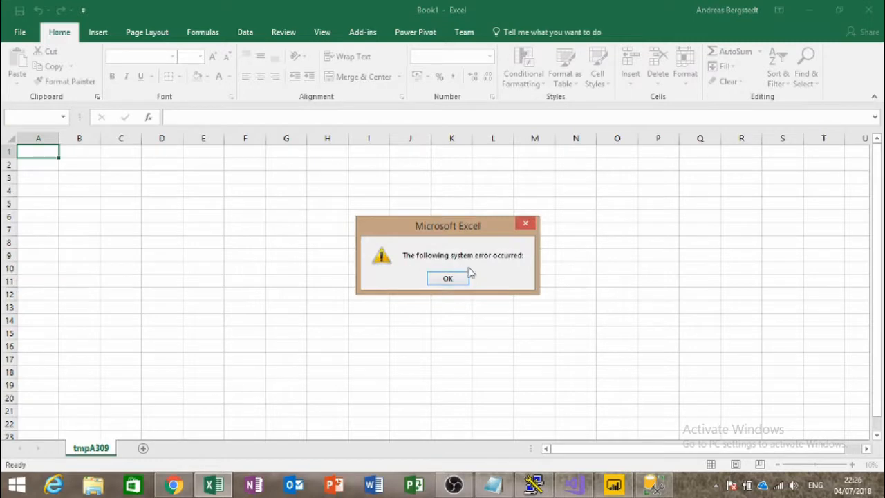
left_click(447, 278)
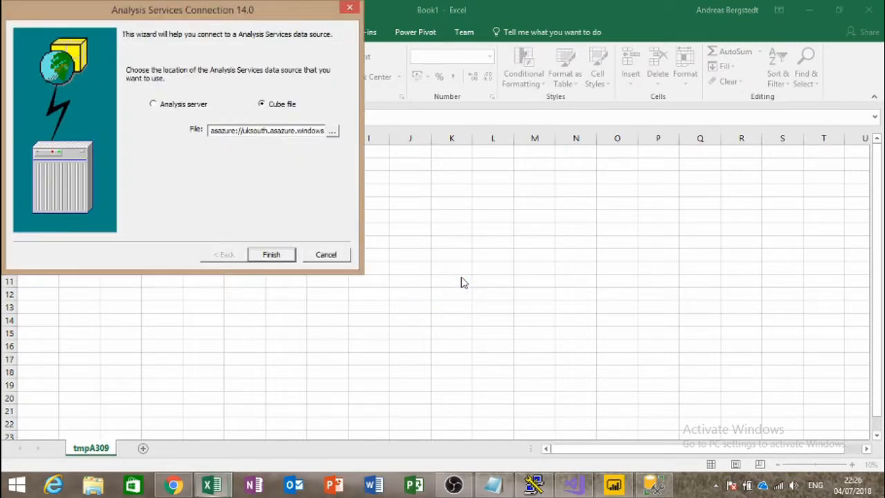
left_click(278, 254)
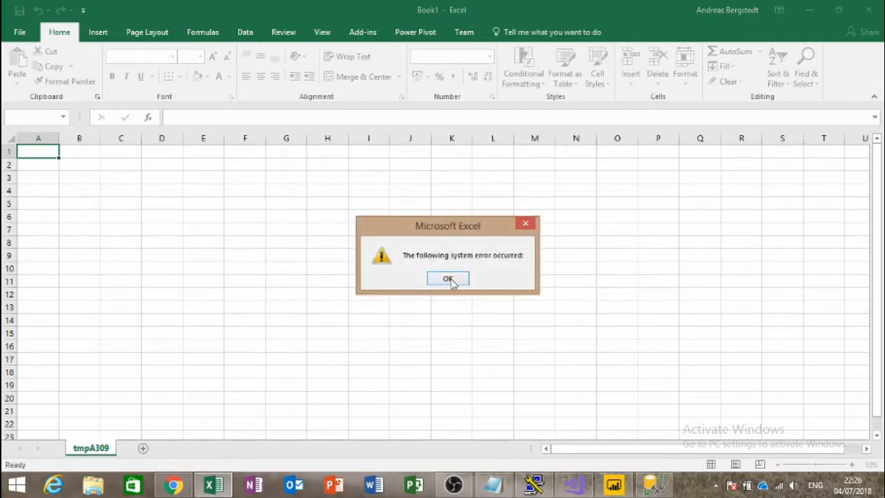
left_click(449, 278)
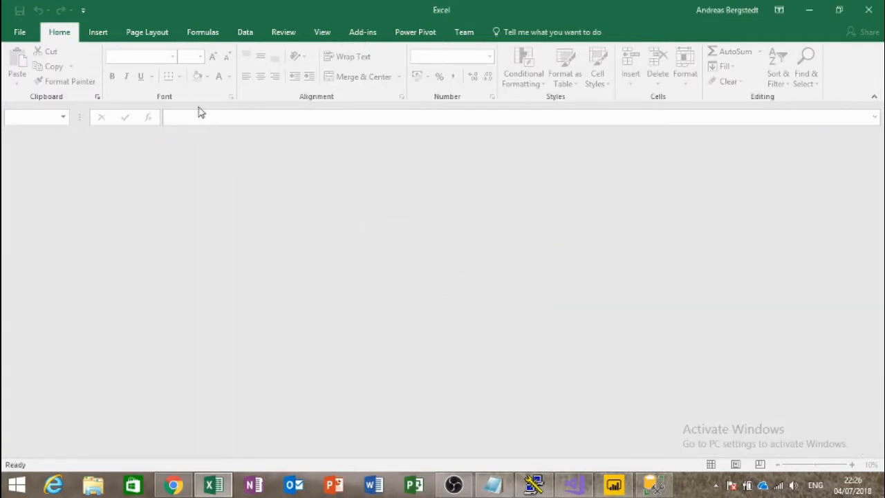
Step: Close the empty Excel window and bring Visual Studio's deployment output into view
left_click(872, 11)
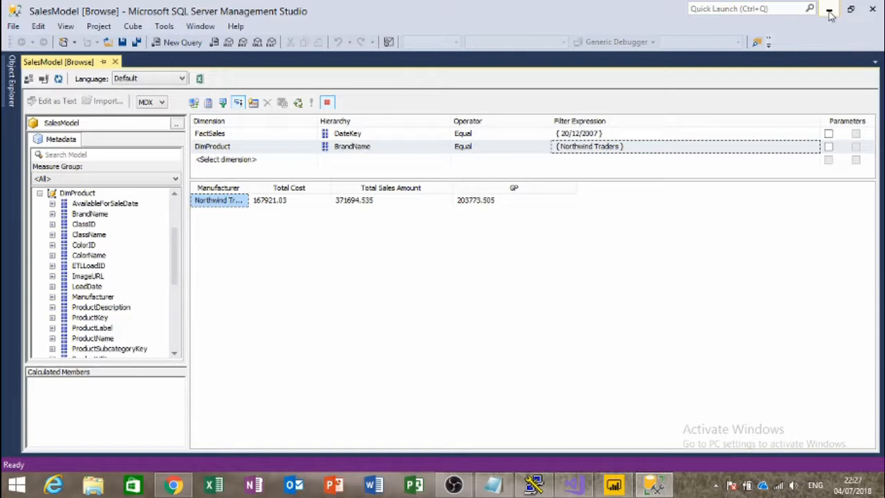
left_click(829, 12)
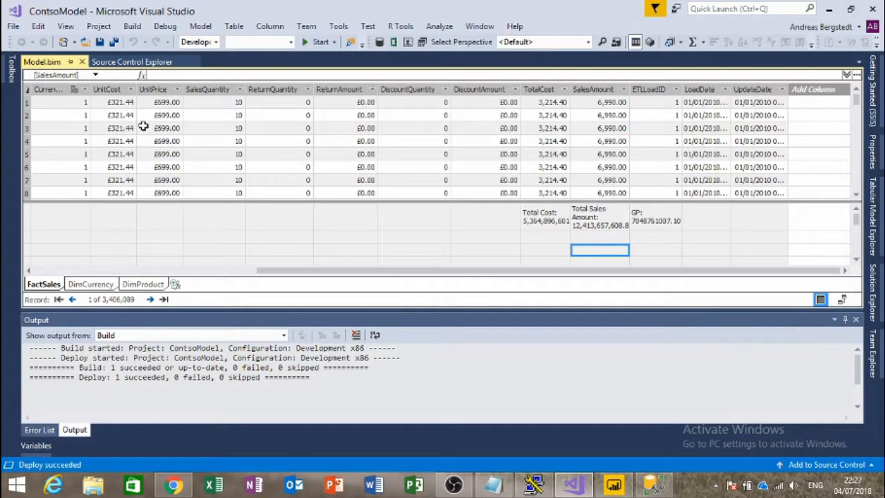
Step: Restore the Management Studio SalesModel browse window from the taskbar
left_click(666, 488)
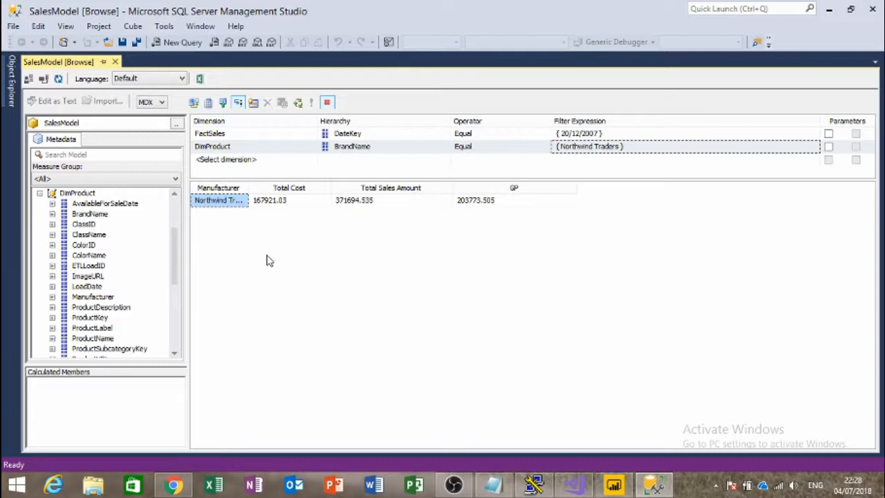
Step: Close the SalesModel browser, check ContsoModel under the server's Databases, then return to the Azure portal
left_click(115, 62)
left_click(12, 77)
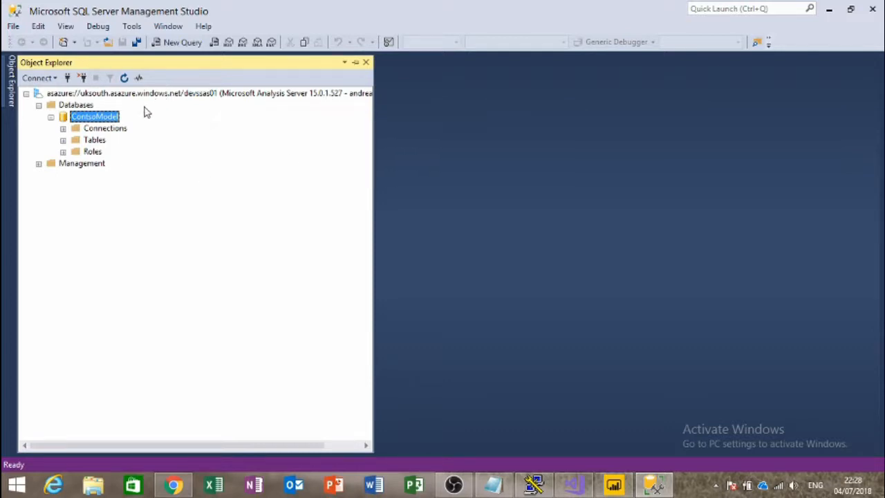
left_click(164, 96)
left_click(91, 108)
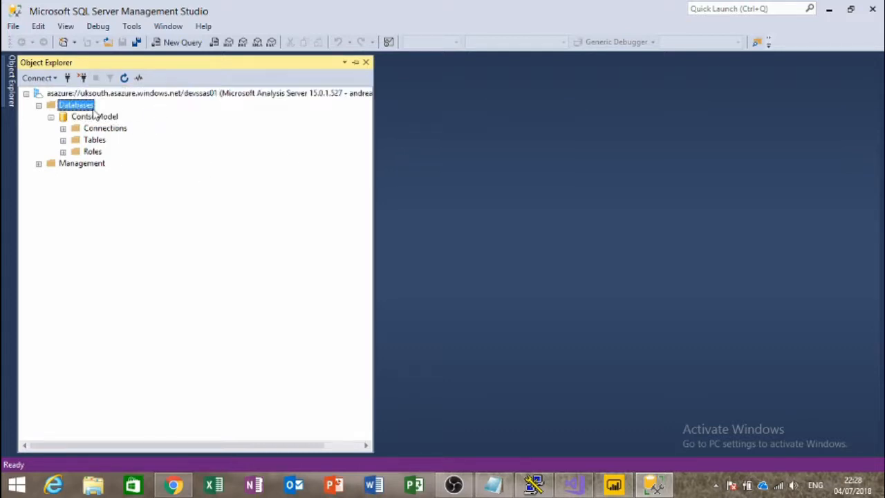
left_click(91, 119)
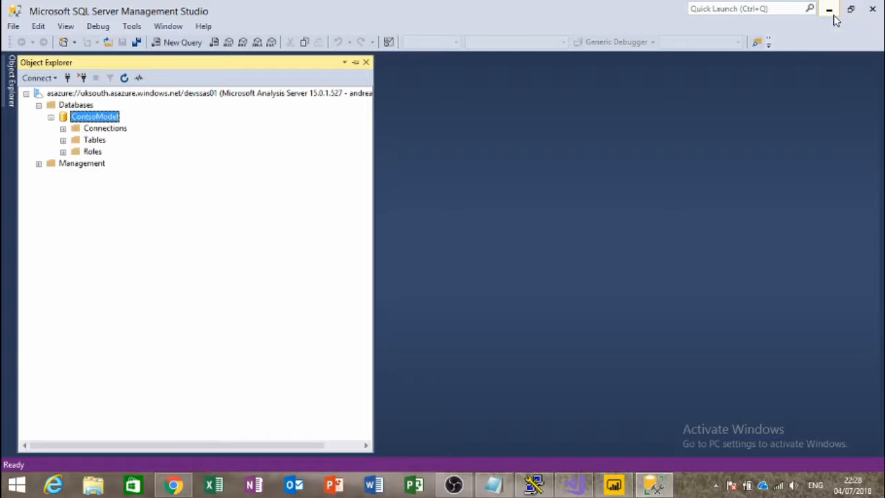
left_click(830, 9)
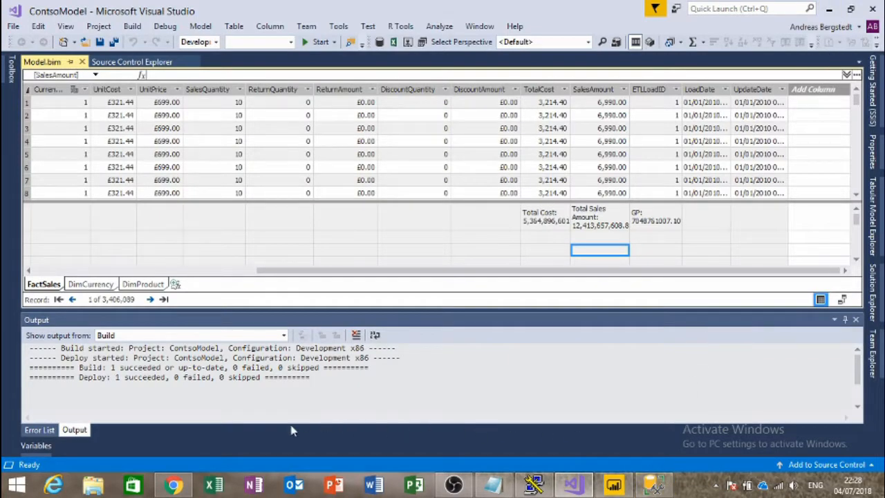
left_click(173, 484)
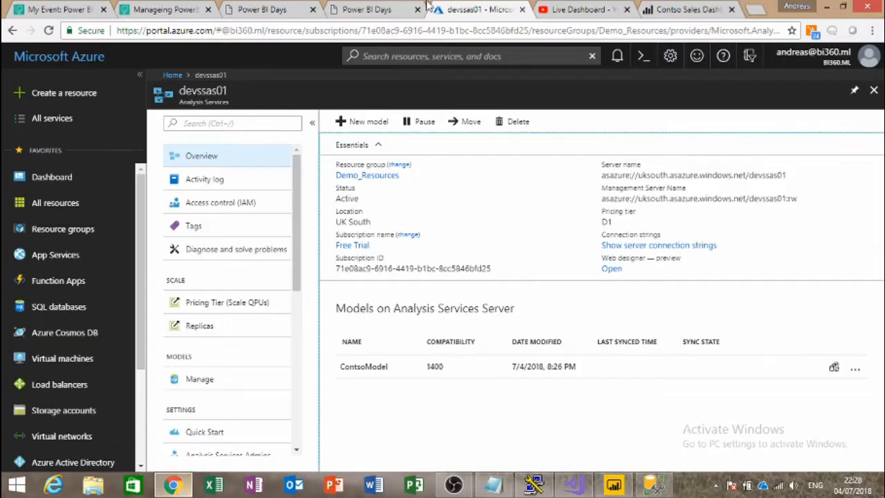
Step: Show the Power BI Days site, revisit devssas01, then open the Contoso Sales Dashboard report
left_click(381, 19)
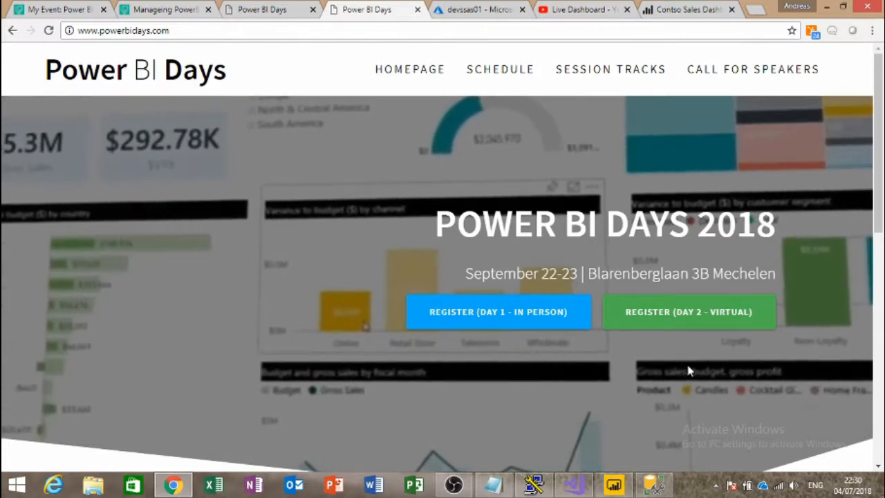
left_click(488, 11)
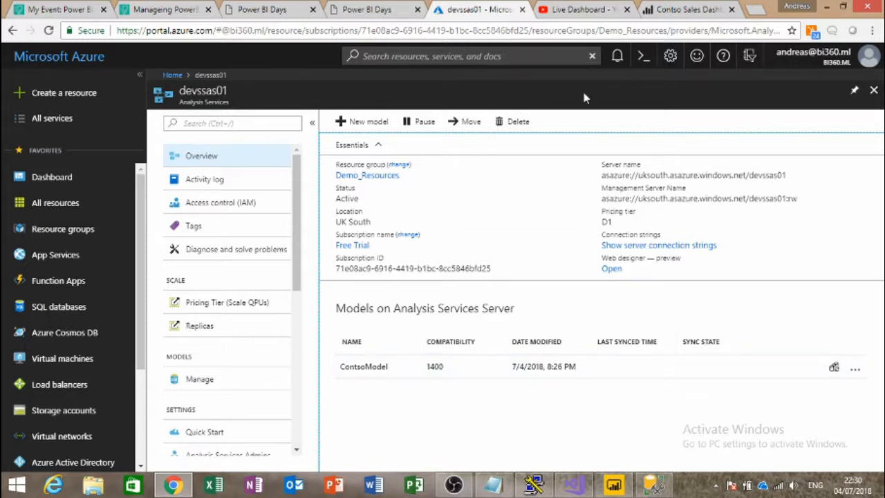
left_click(664, 13)
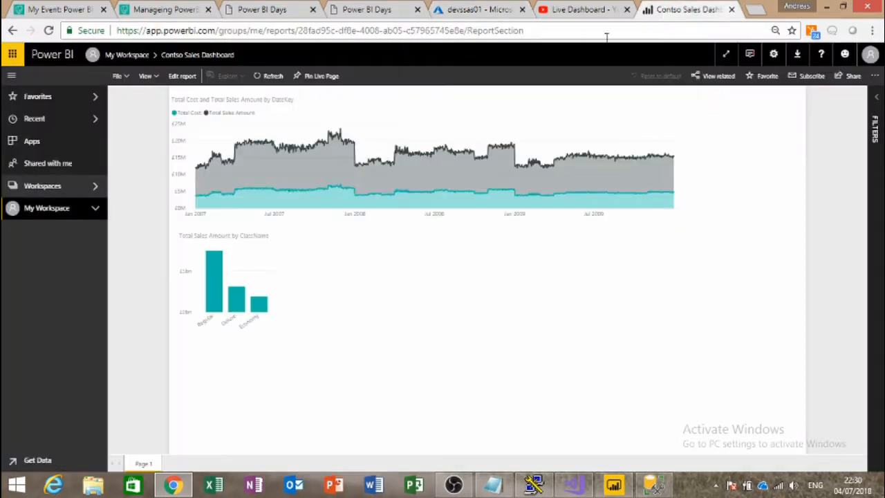
Step: Show the empty My Workspace and Download menu, then switch to the dashboard in Power BI Desktop
left_click(54, 211)
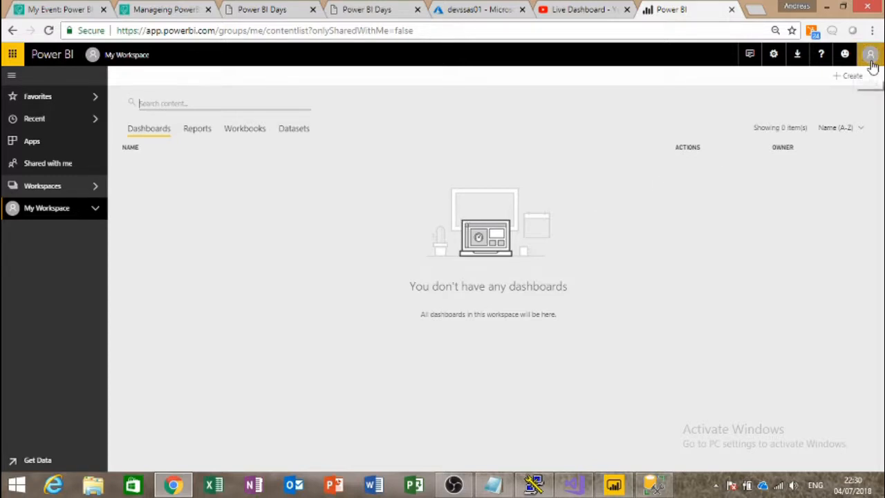
left_click(460, 14)
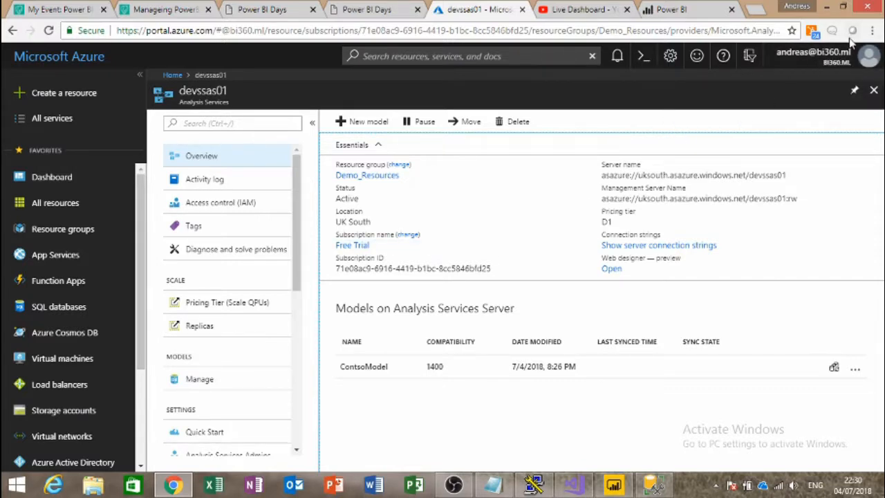
left_click(672, 11)
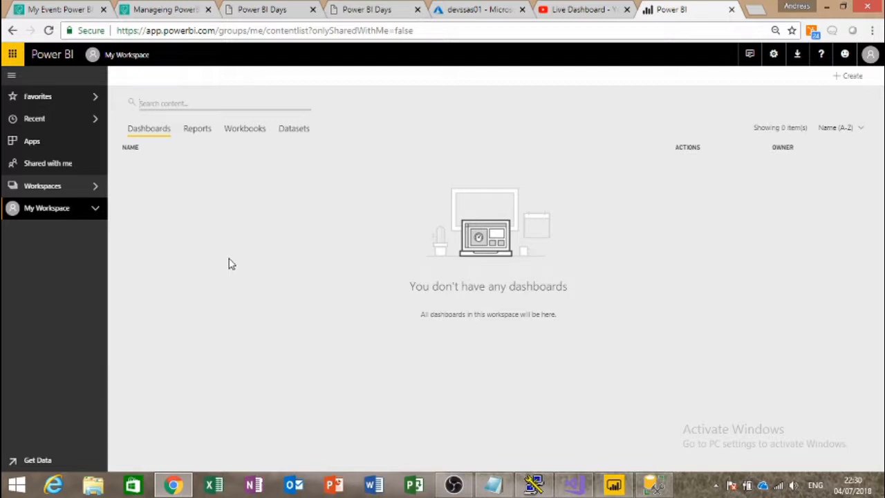
left_click(799, 56)
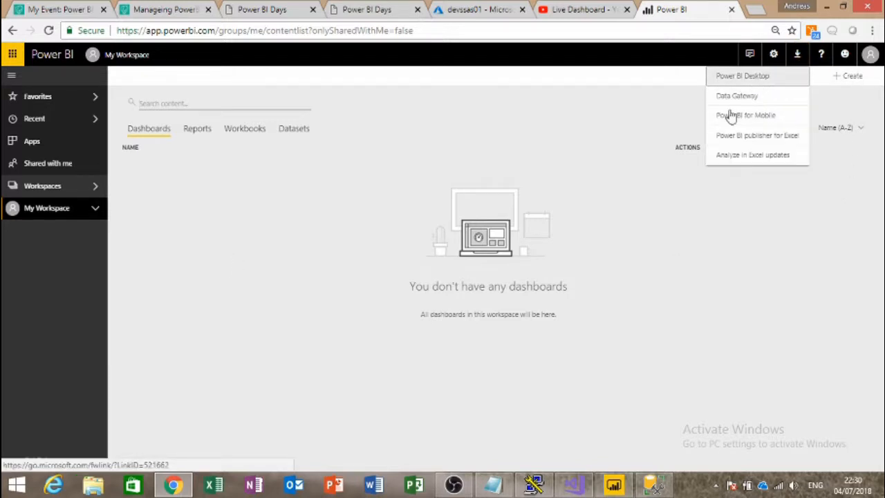
left_click(613, 484)
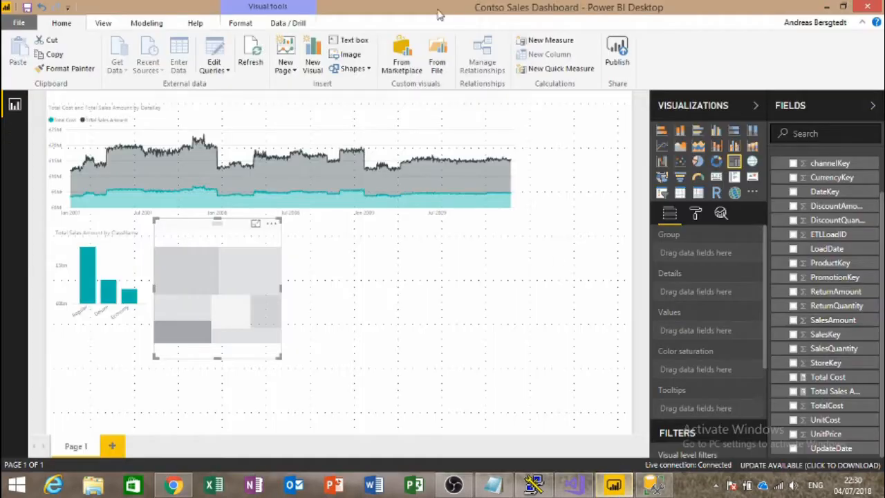
Step: Start a new blank report, discarding changes to the Contoso dashboard
left_click(19, 22)
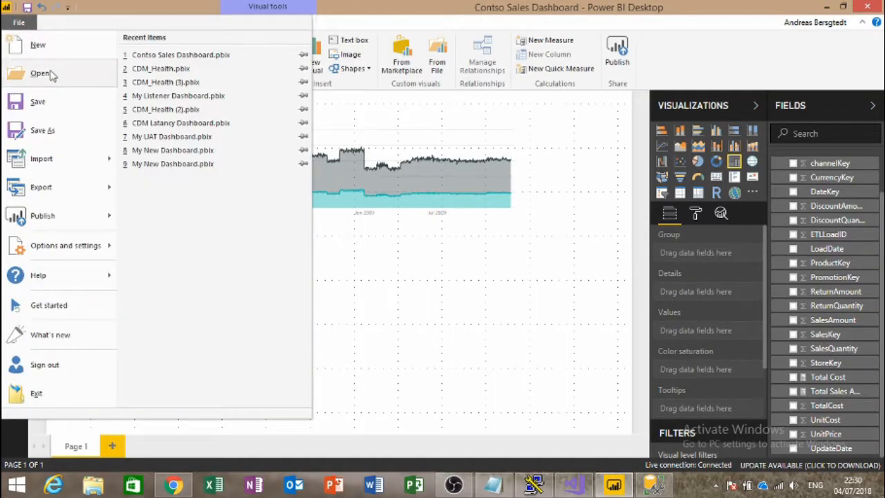
left_click(36, 46)
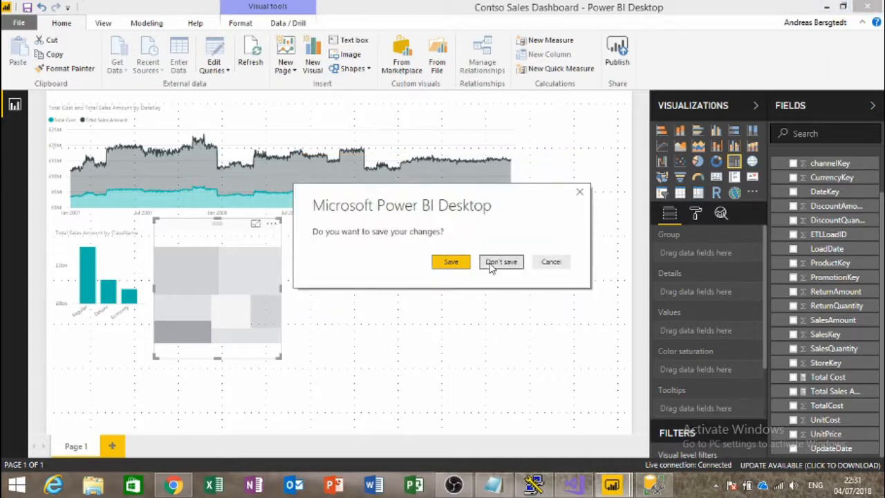
left_click(501, 262)
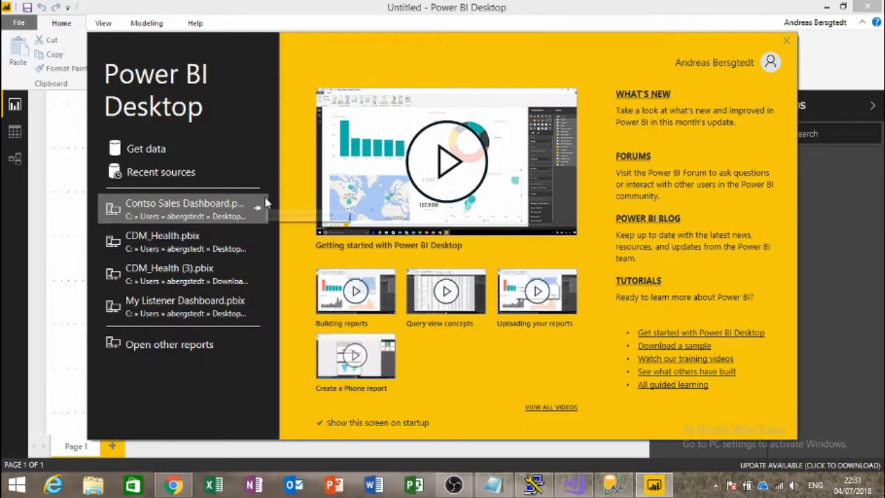
Step: Choose Get Data > Azure > Azure Analysis Services database and connect
left_click(153, 151)
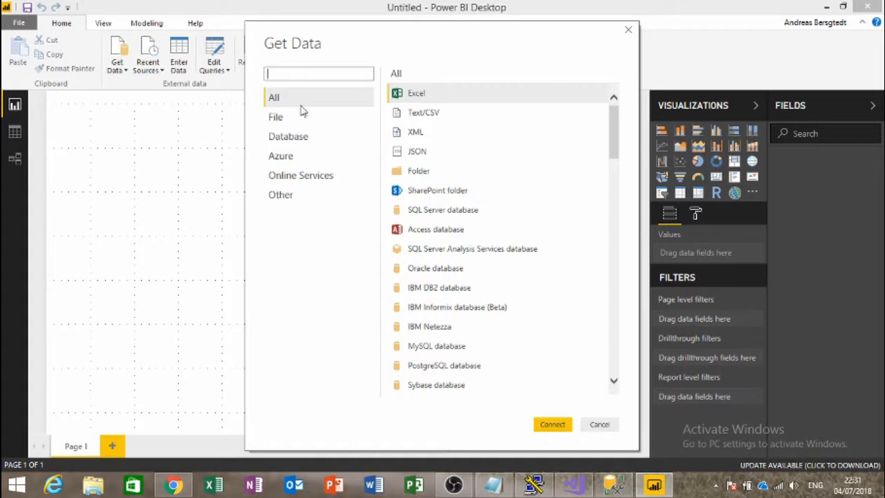
left_click(278, 159)
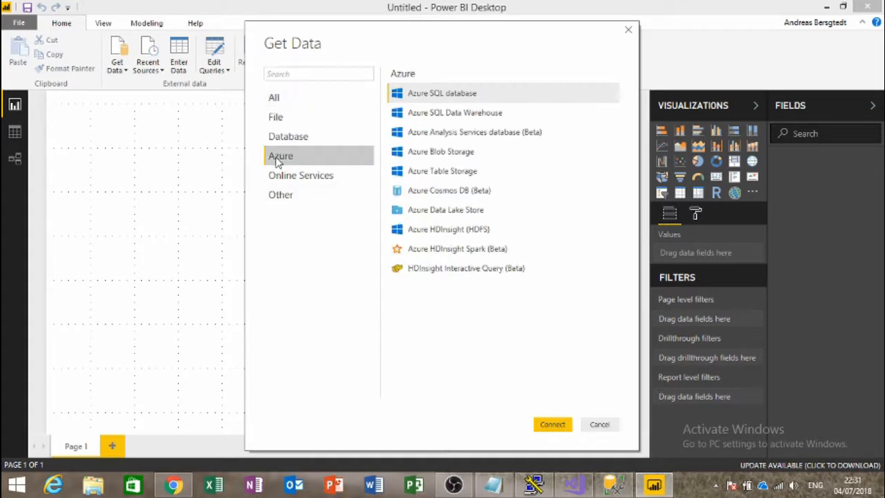
left_click(472, 135)
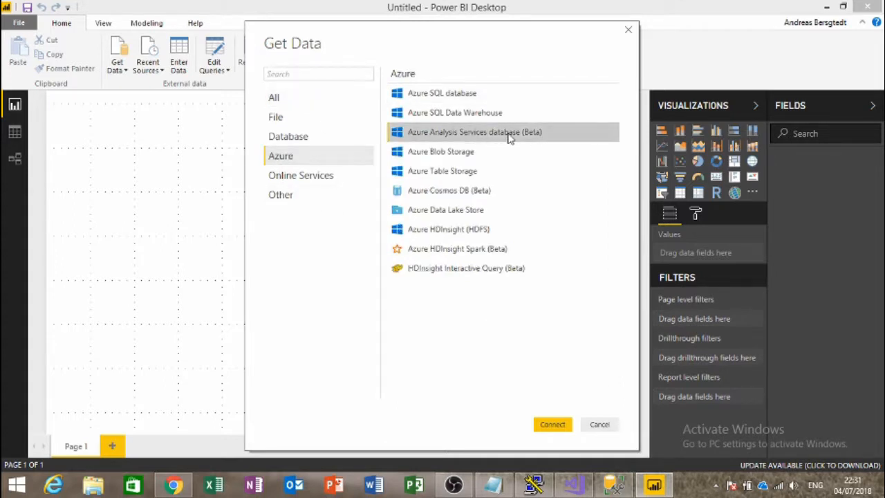
left_click(553, 424)
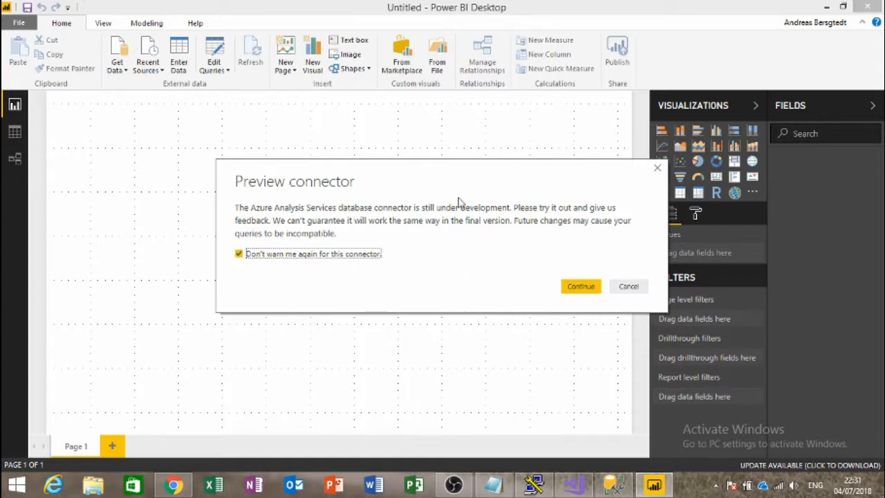
Step: Accept the preview warning and paste the devssas01 server name copied from the Azure portal
left_click(580, 286)
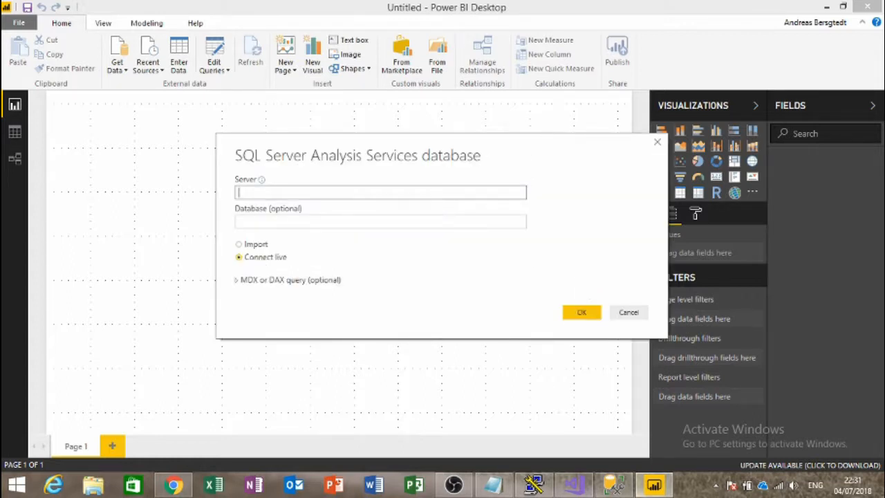
mouse_move(653, 484)
left_click(173, 485)
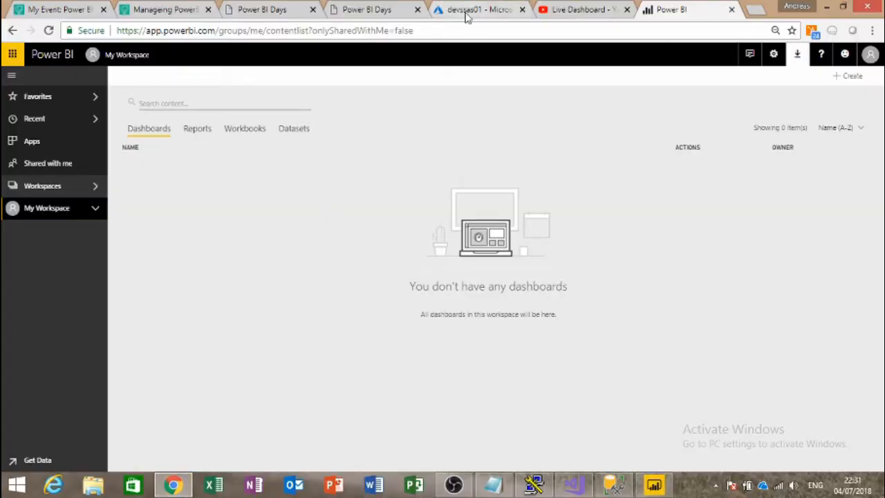
left_click(478, 10)
mouse_move(726, 177)
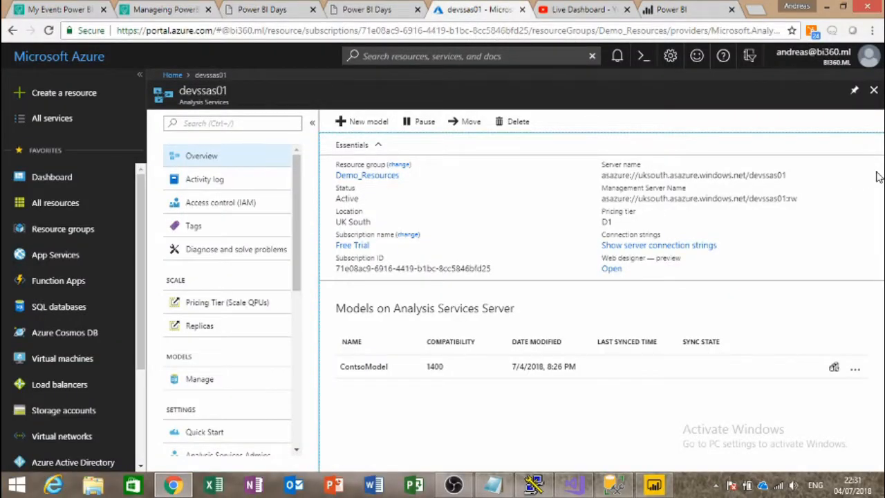
left_click(850, 181)
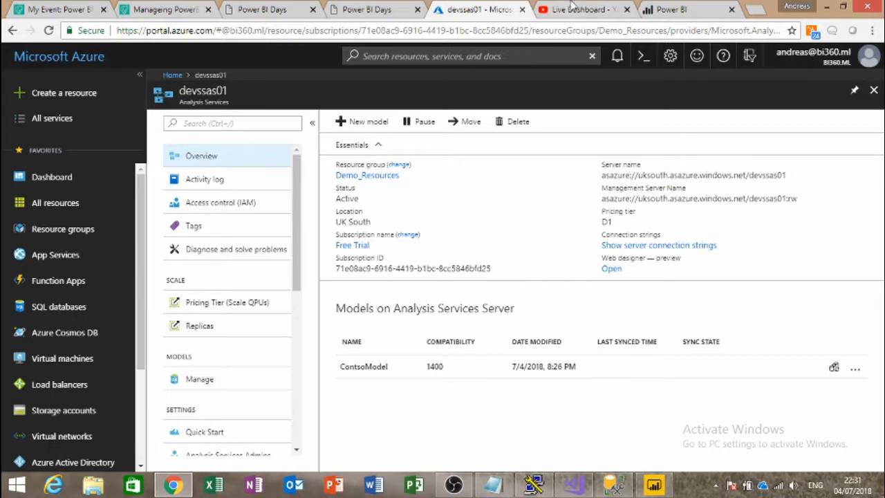
left_click(672, 13)
left_click(654, 484)
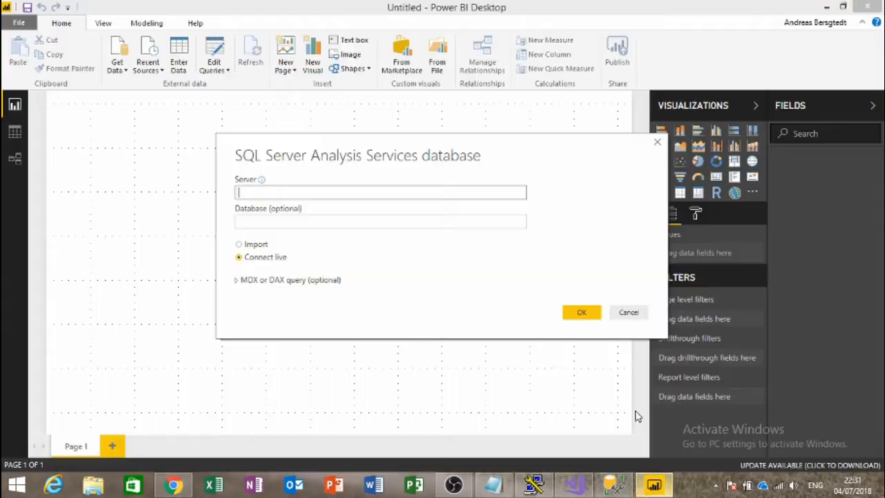
key("ctrl+v")
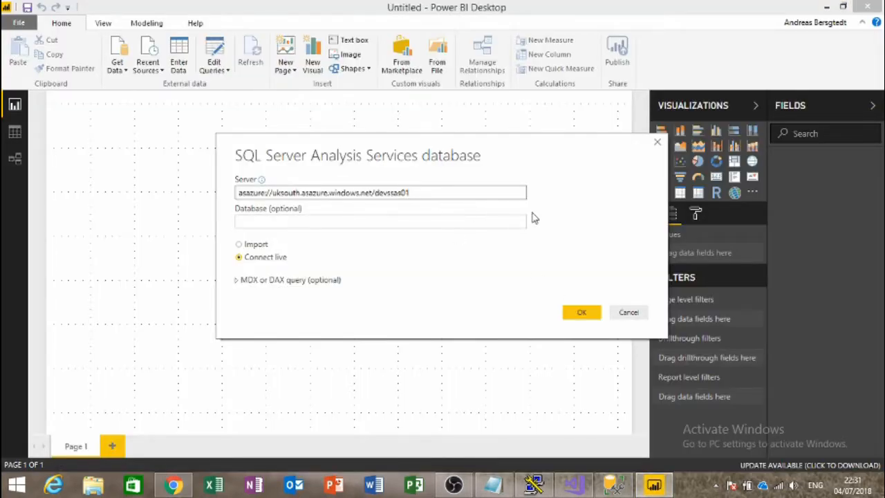
Step: Confirm the live connection and sign in with the work account and its password
left_click(579, 312)
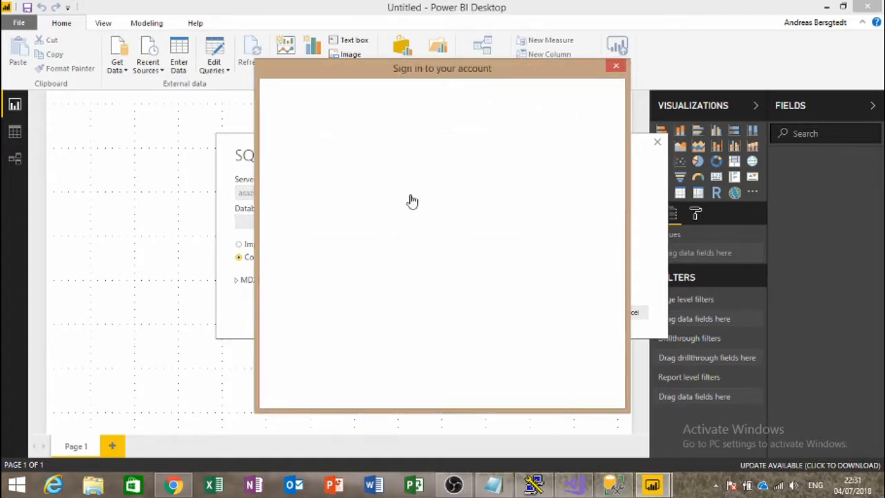
left_click(416, 181)
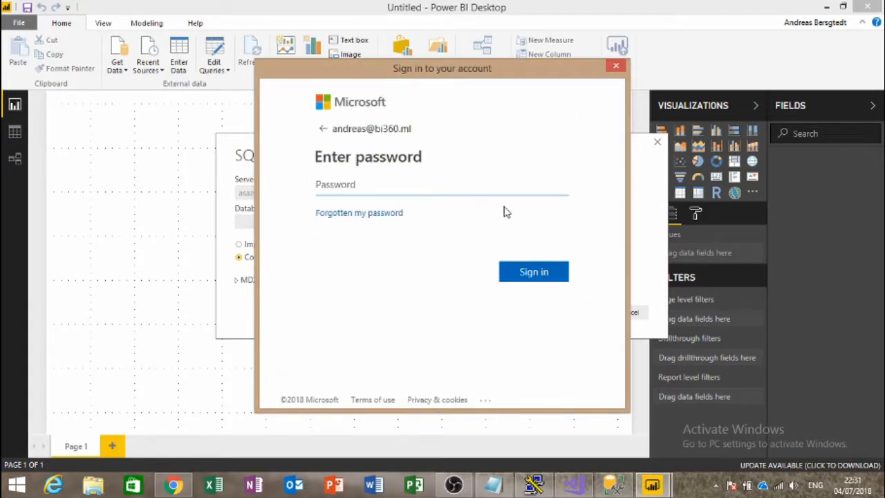
type("••")
key("Return")
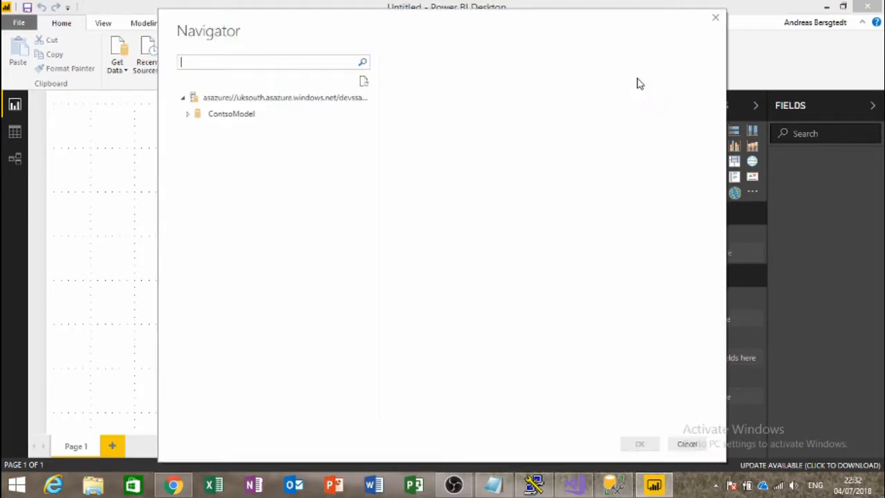
Step: Load ContsoModel's SalesModel perspective live and expand FactSales in the Fields pane
left_click(188, 113)
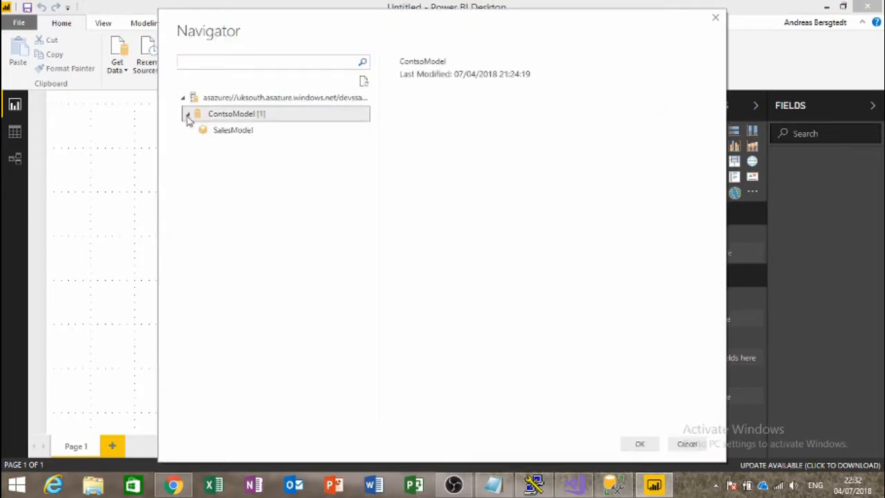
left_click(217, 134)
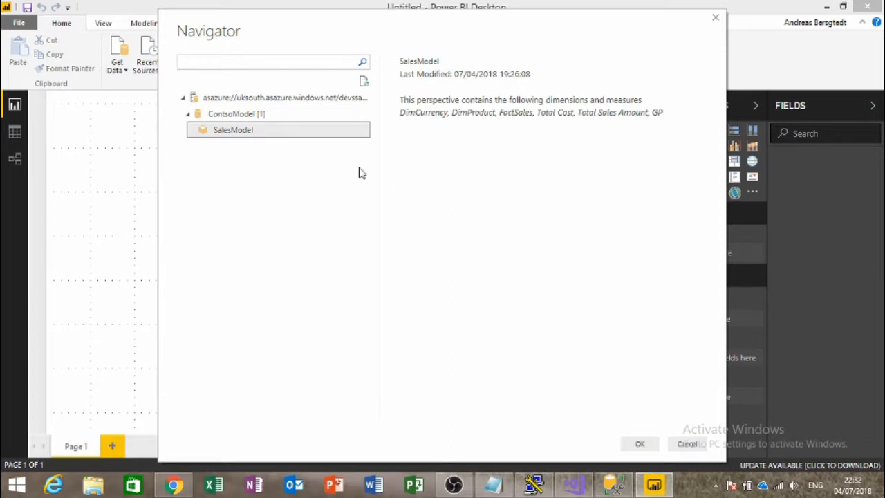
left_click(639, 443)
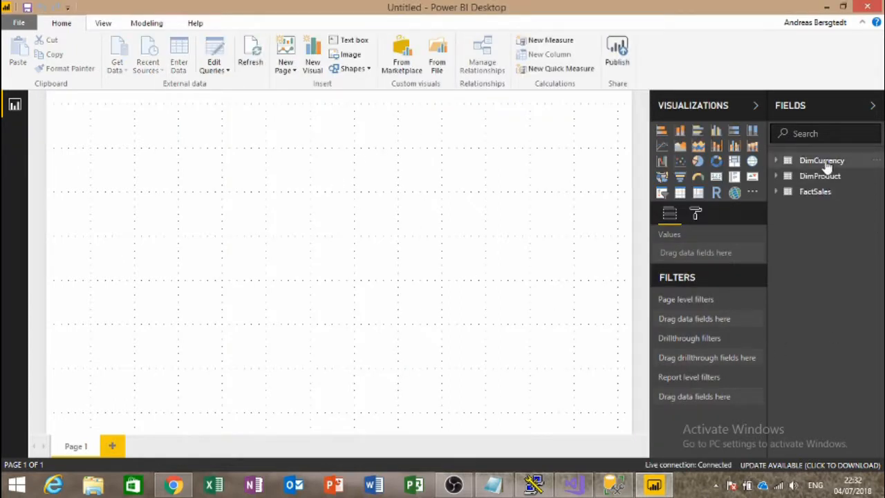
left_click(775, 197)
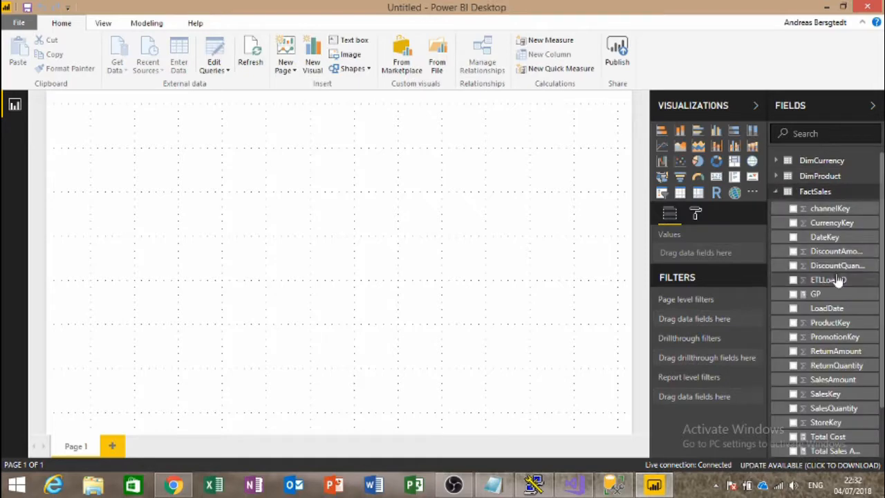
scroll(829, 256, "down", 2)
scroll(827, 250, "up", 2)
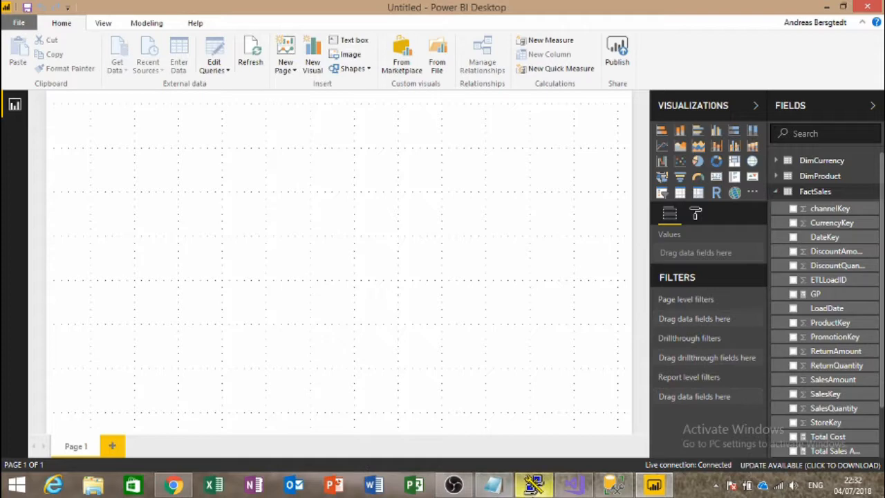
left_click(451, 485)
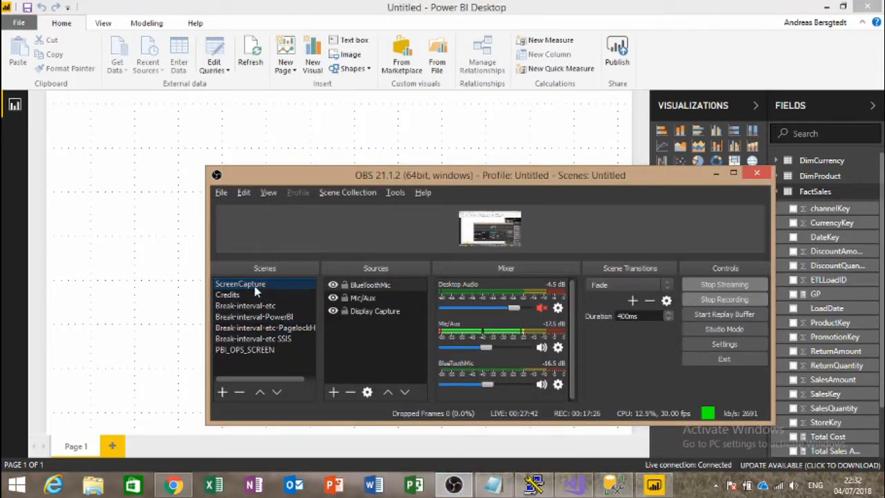
left_click(260, 316)
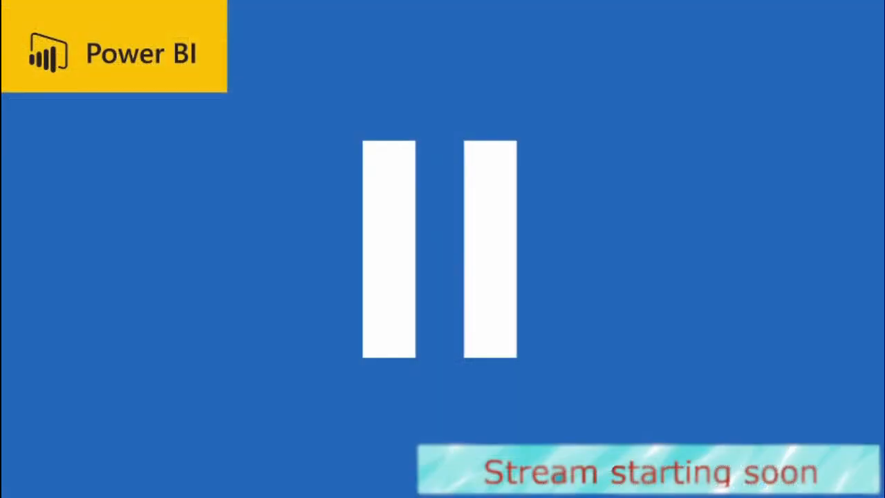
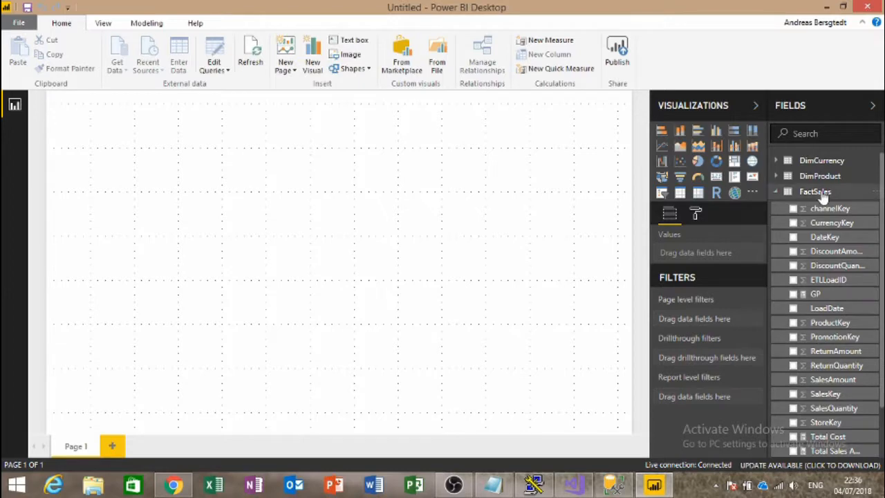
Step: Add a card showing GP at 7.05bn, moved to the top-right corner and shortened
scroll(831, 342, "down", 1)
scroll(832, 343, "down", 1)
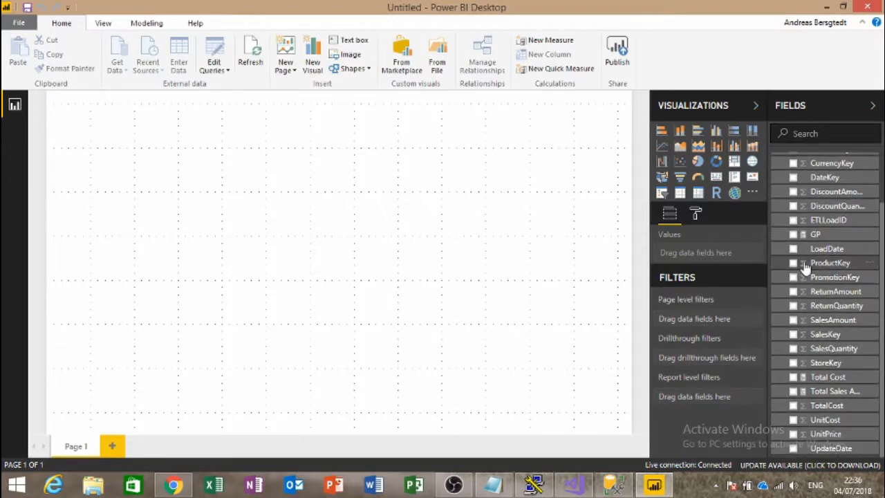
left_click(793, 235)
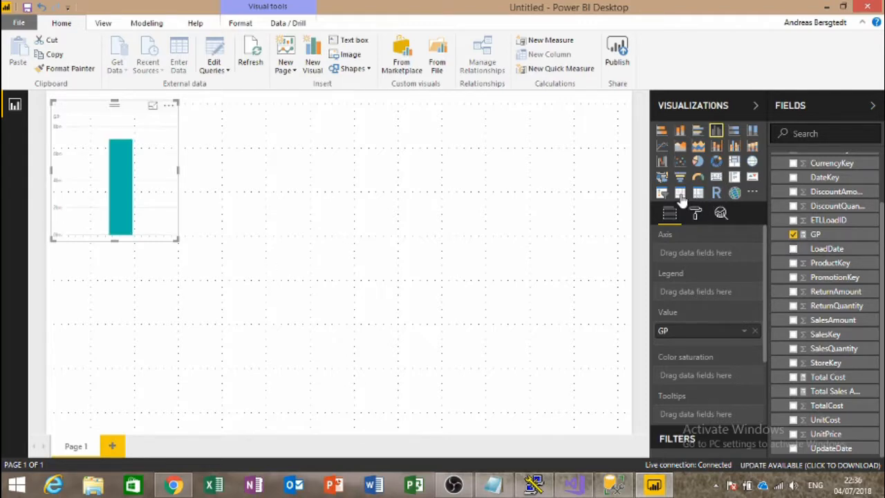
left_click(718, 178)
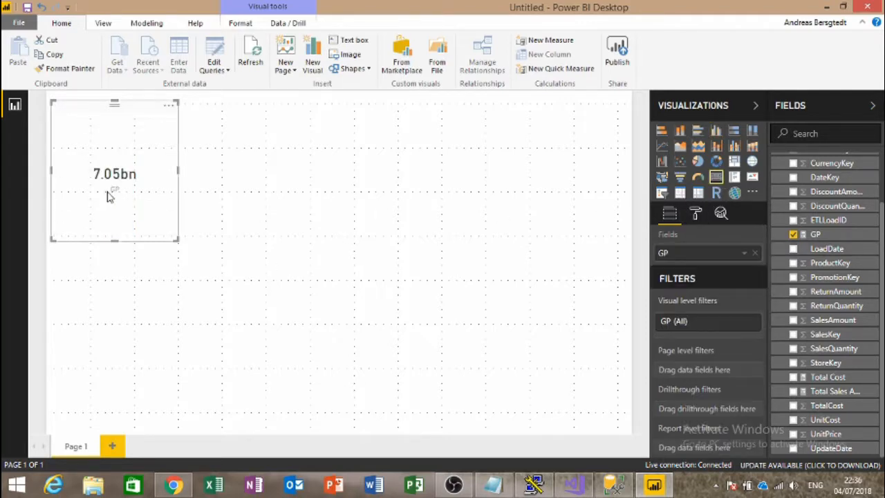
left_click_drag(123, 156, 587, 131)
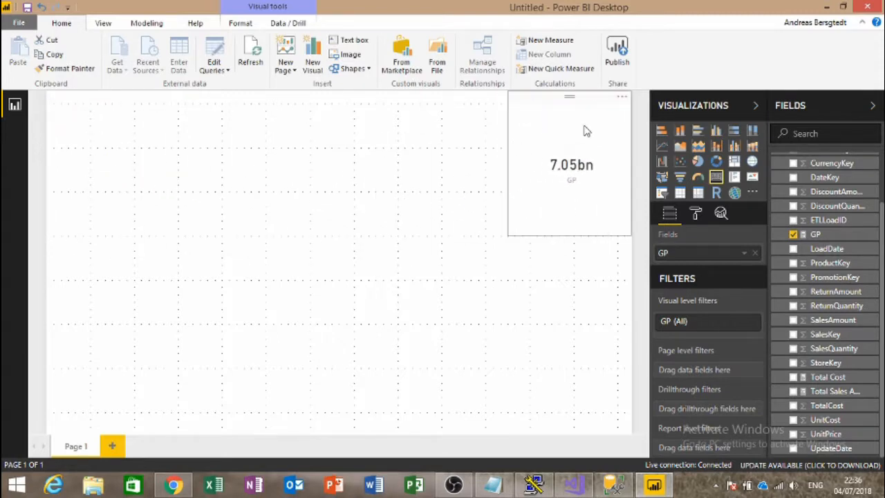
left_click_drag(570, 233, 573, 145)
left_click(566, 206)
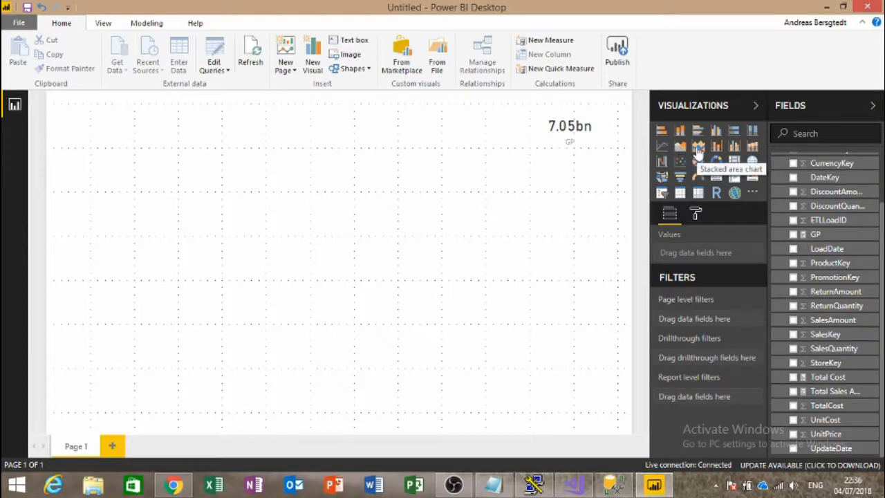
Step: Add an area chart across the top of the page plotting Total Sales Amount by DateKey
left_click(680, 146)
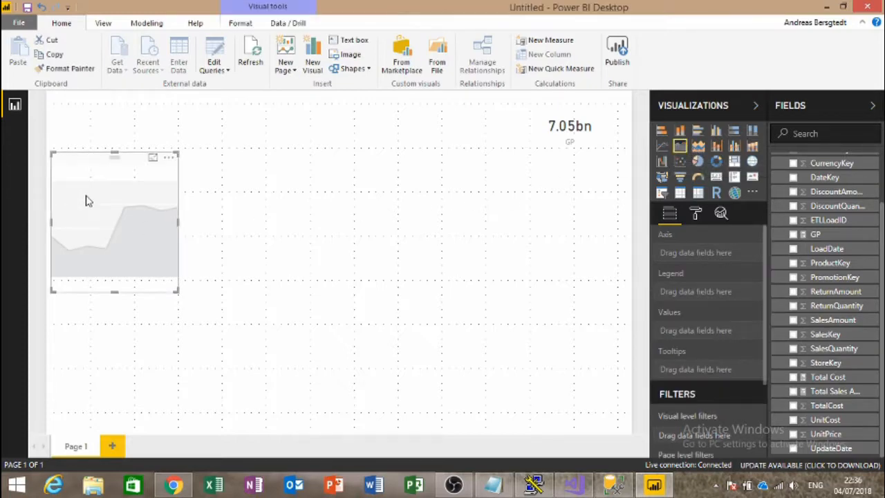
left_click_drag(74, 170, 61, 99)
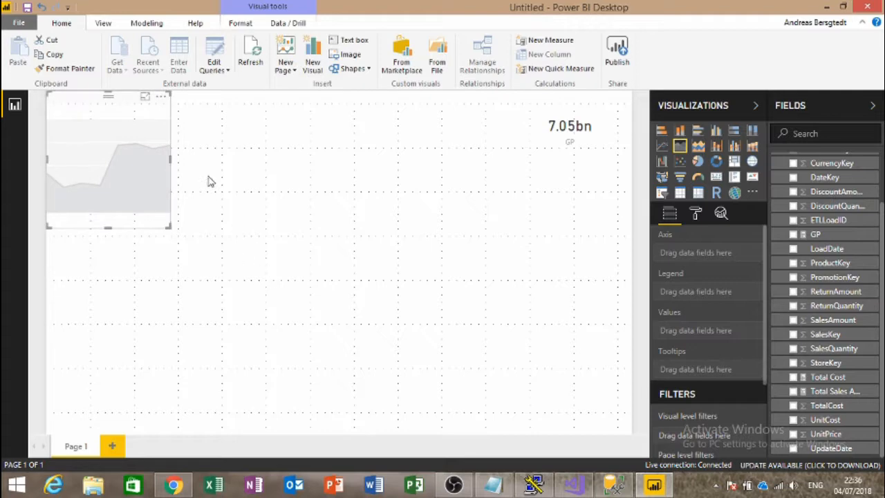
left_click_drag(170, 158, 529, 160)
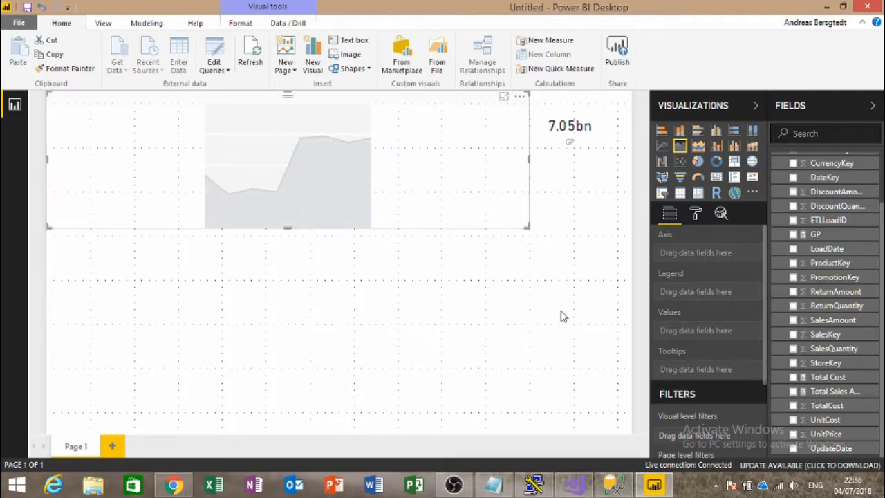
left_click(792, 393)
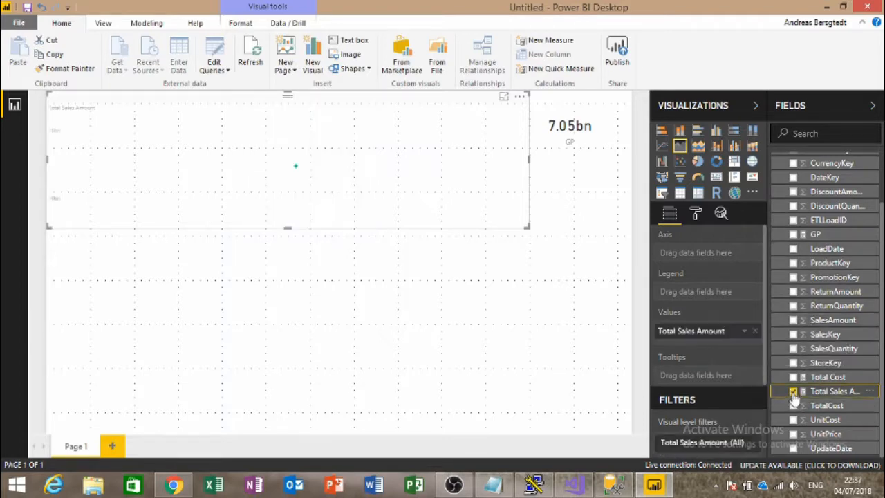
scroll(850, 207, "up", 3)
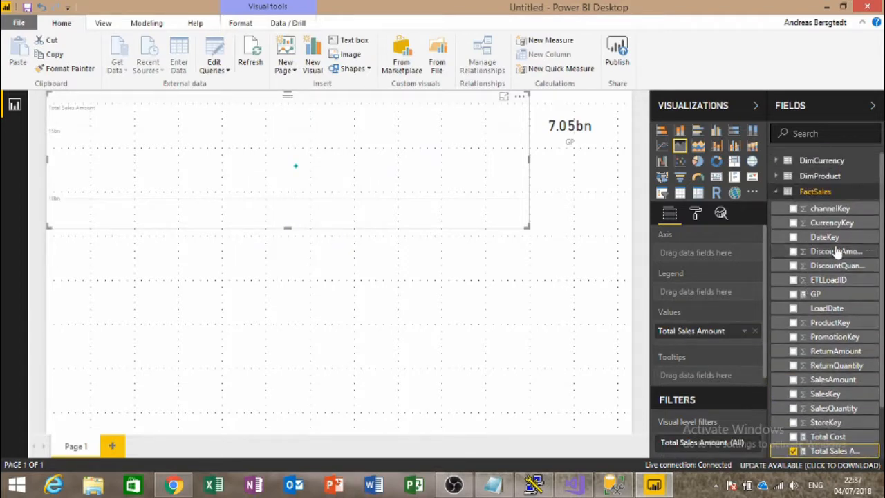
left_click_drag(848, 243, 729, 257)
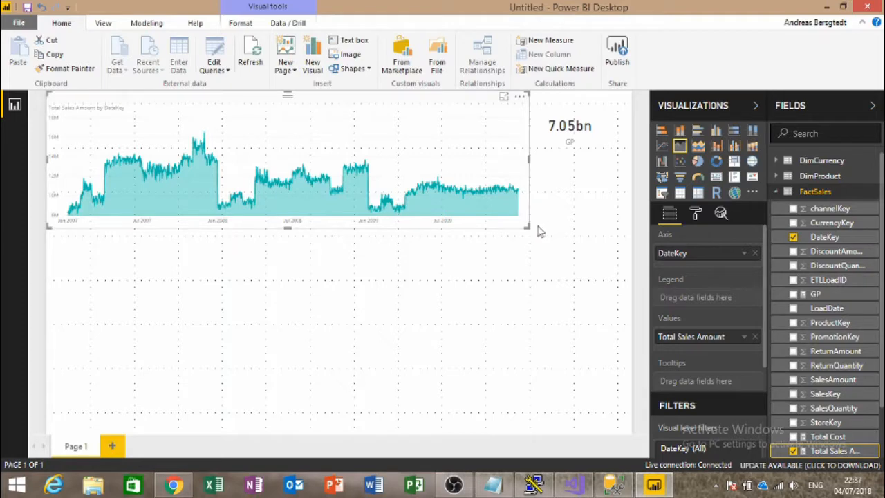
Step: Make the area chart shorter and narrower so it clears the GP card
left_click_drag(528, 227, 536, 191)
left_click(555, 143)
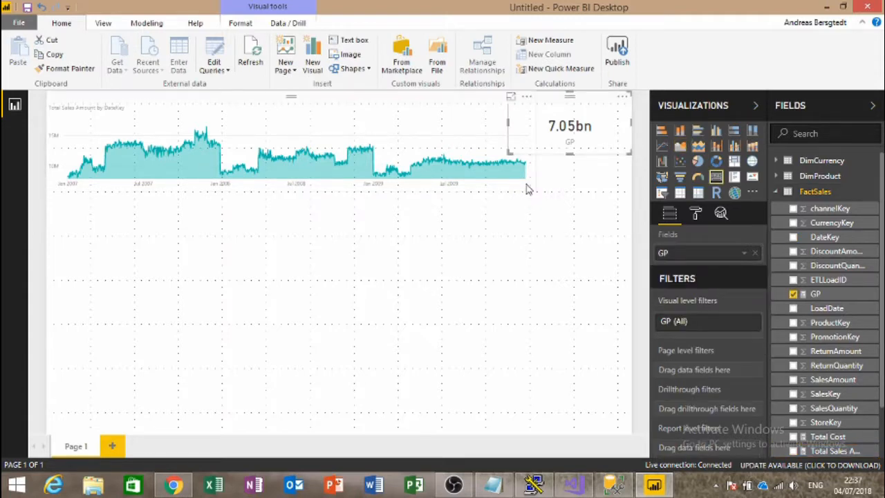
left_click(527, 188)
left_click_drag(535, 140, 511, 146)
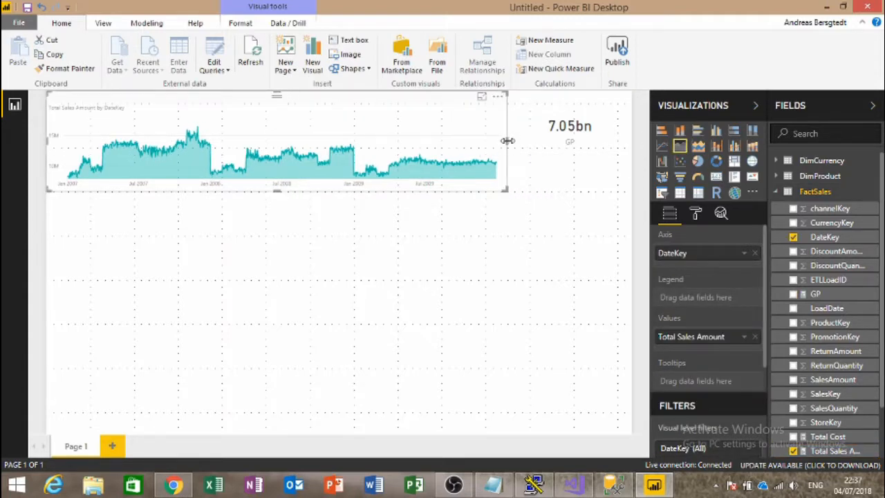
left_click(562, 227)
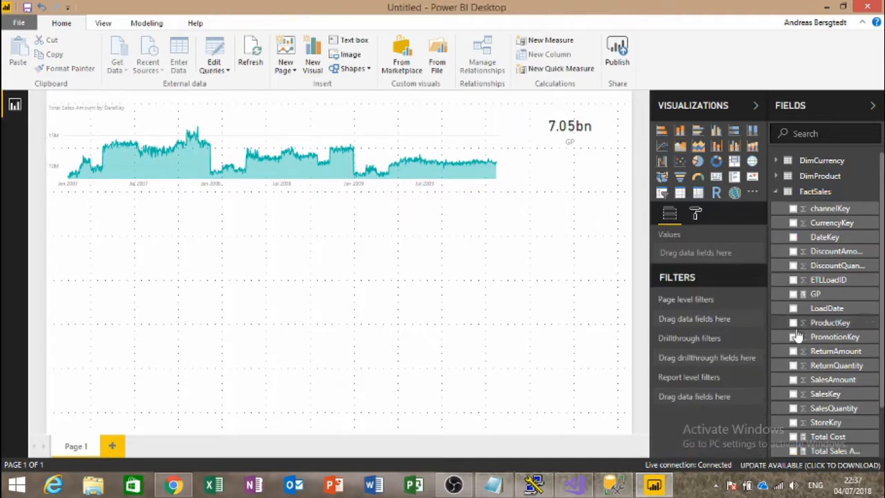
Step: Add a Total Cost card showing 5.36bn beneath the GP card, lined up with its edges
left_click(792, 436)
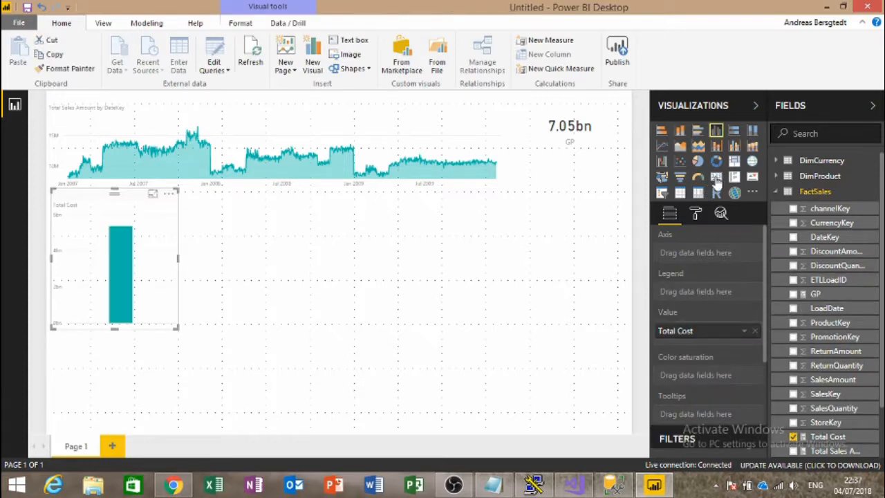
left_click(716, 178)
left_click_drag(174, 329, 160, 253)
left_click_drag(131, 205, 618, 173)
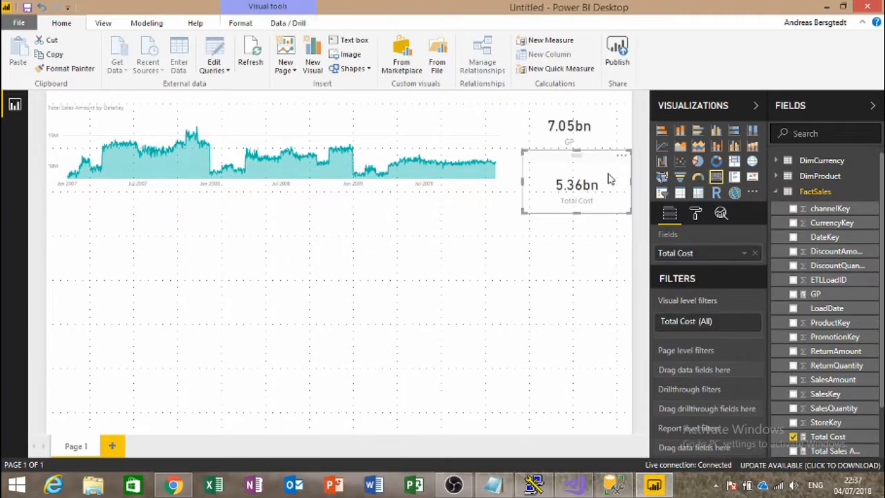
left_click(620, 142)
left_click(606, 202)
left_click_drag(523, 181, 510, 186)
left_click(418, 308)
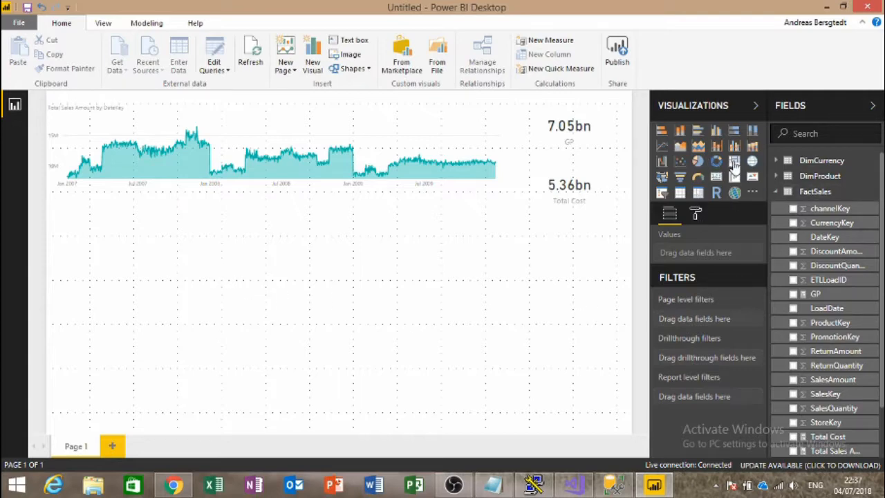
Step: Add a widened treemap of Total Cost by DimProduct BrandName under the area chart
left_click(734, 163)
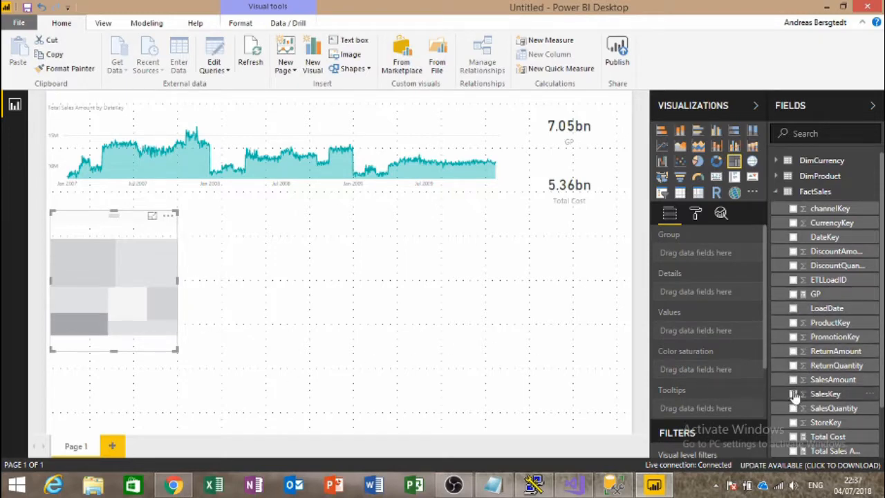
left_click(794, 437)
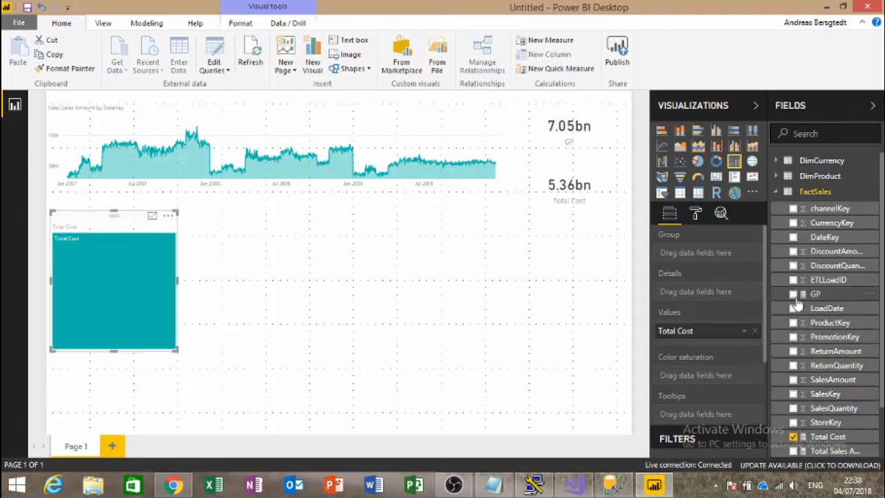
left_click(776, 176)
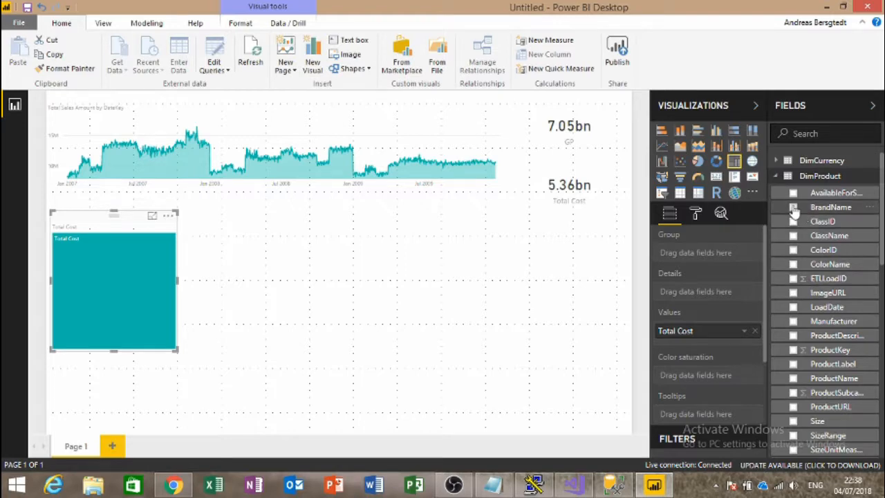
left_click(793, 207)
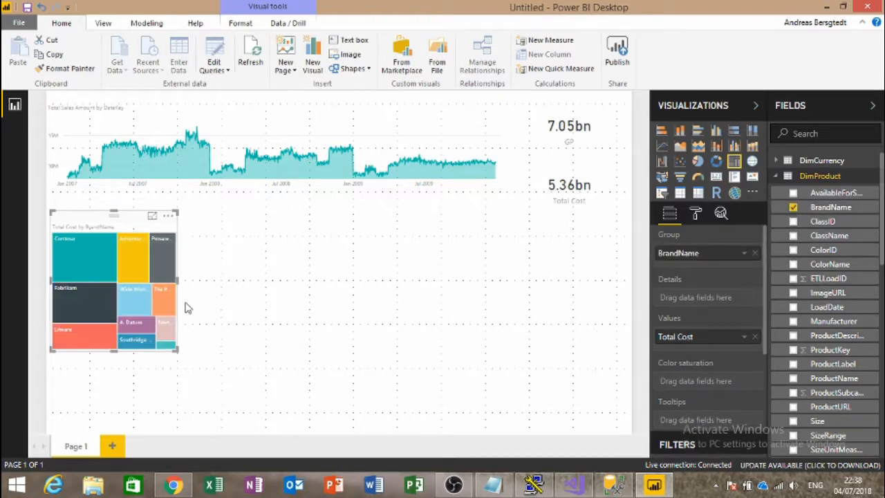
mouse_move(178, 278)
left_mouse_down()
mouse_move(330, 281)
mouse_move(548, 266)
mouse_move(191, 273)
left_mouse_up()
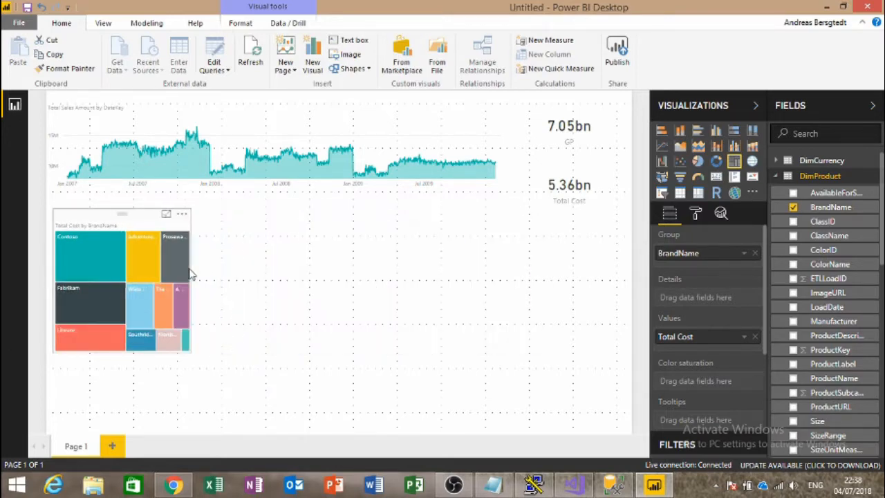
Step: Test cross-filtering on brand tiles such as Fabrikam, Contoso and Proseware, then clear the filter
left_click(133, 313)
left_click(80, 308)
left_click(138, 243)
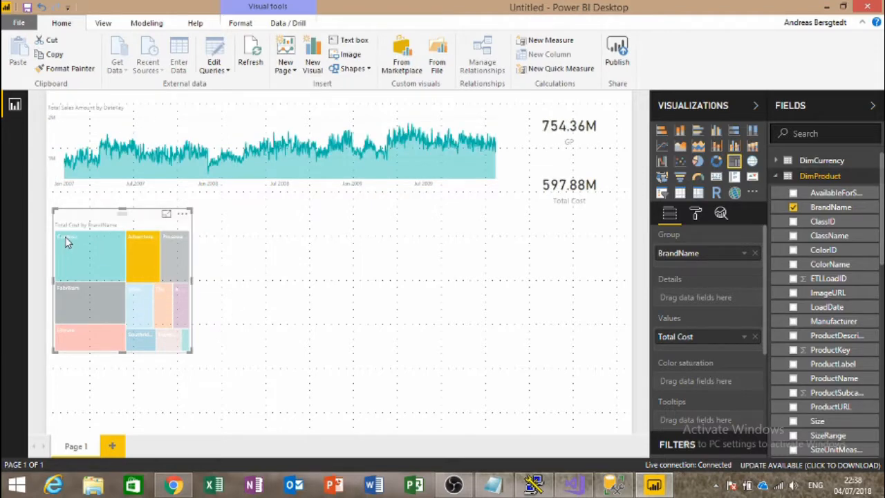
left_click(69, 243)
left_click(177, 266)
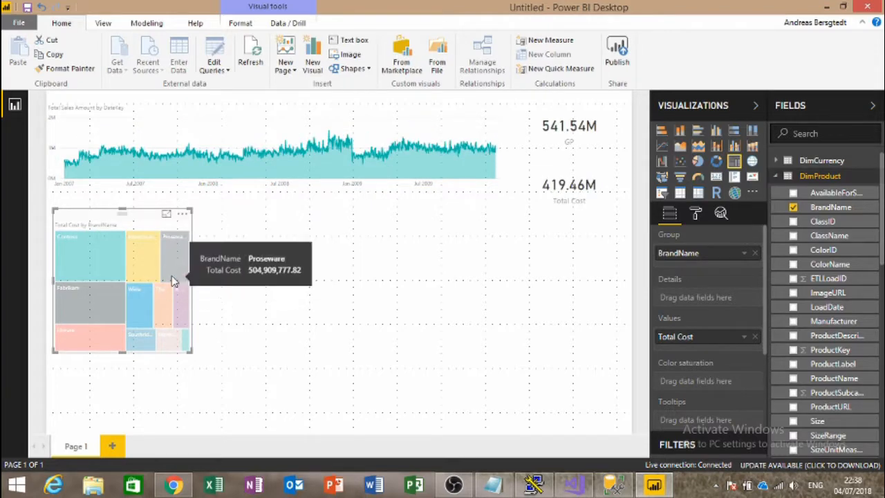
left_click(149, 265)
left_click(167, 295)
left_click(177, 304)
left_click(178, 304)
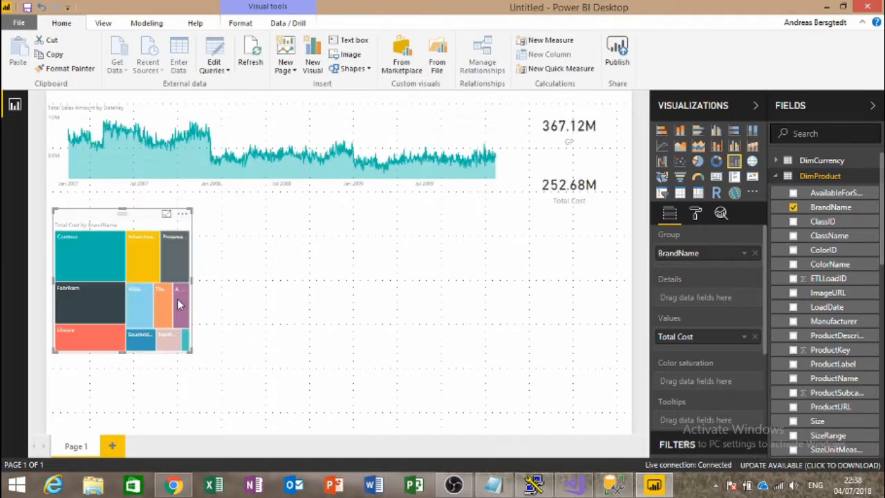
left_click(312, 286)
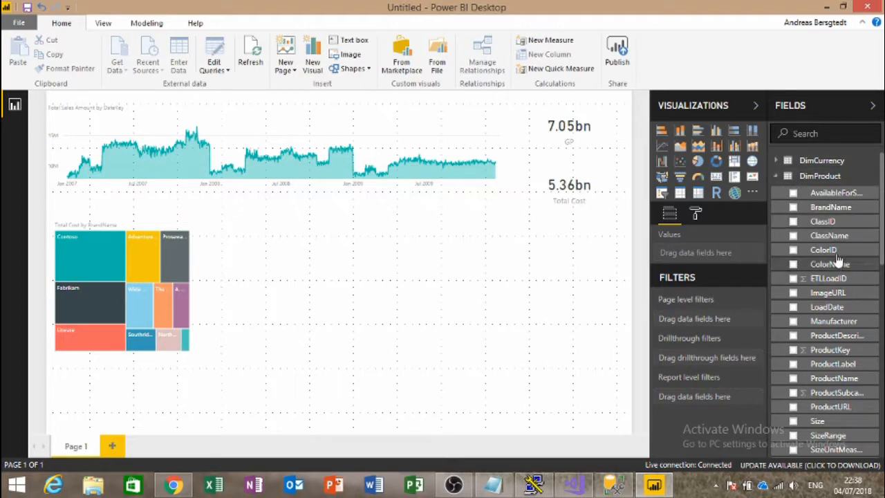
scroll(857, 272, "down", 2)
scroll(857, 272, "down", 2)
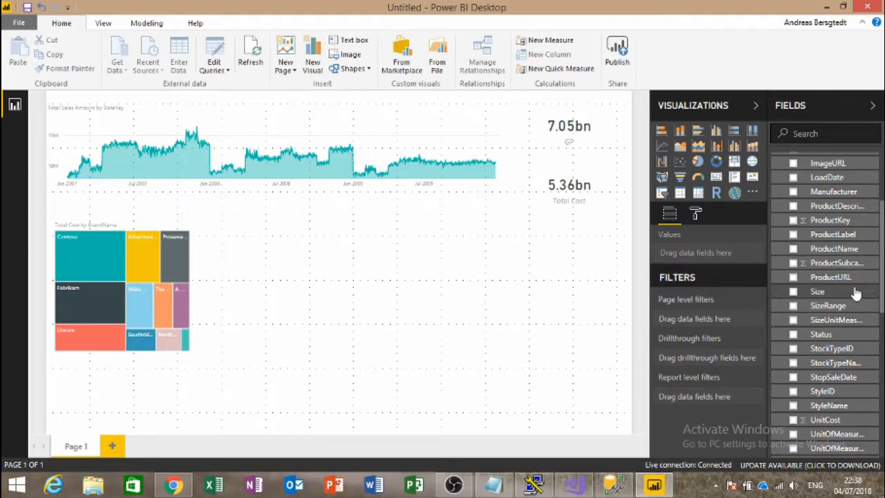
scroll(856, 290, "down", 2)
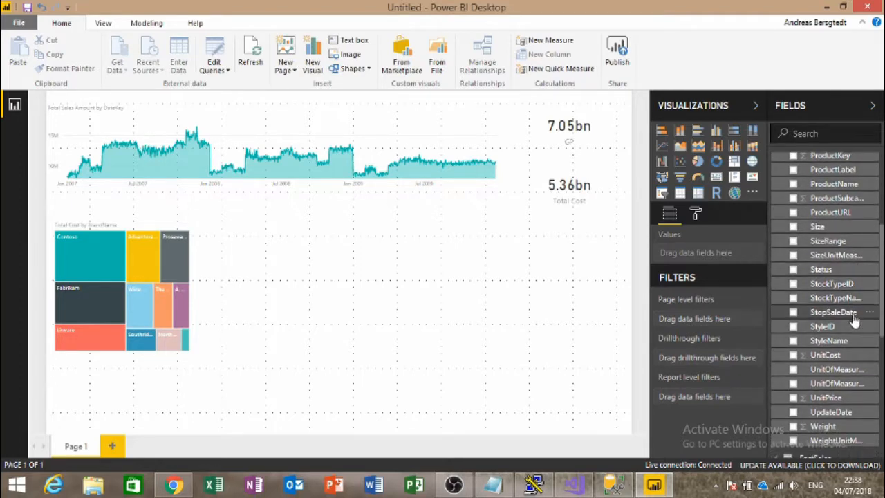
scroll(857, 325, "down", 2)
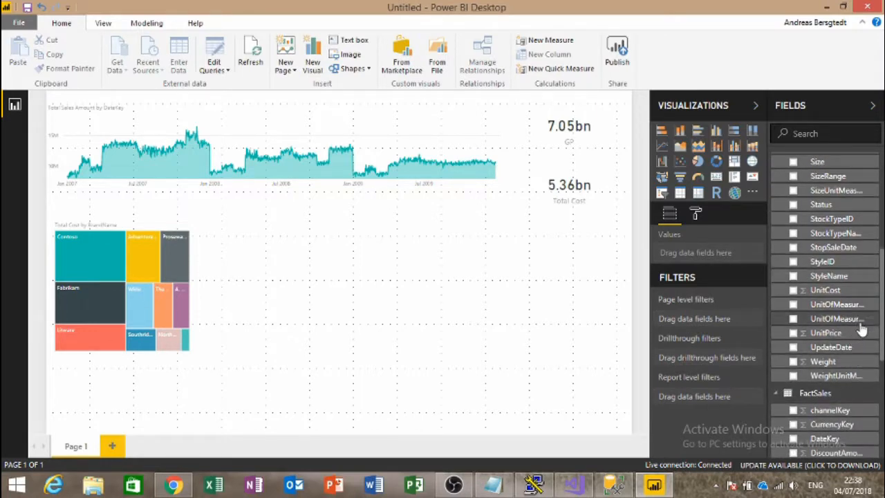
scroll(845, 310, "up", 4)
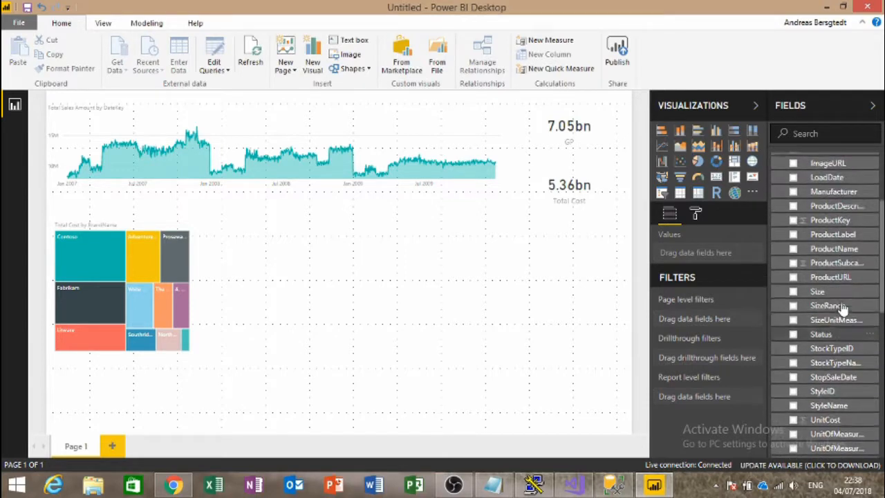
scroll(843, 306, "up", 4)
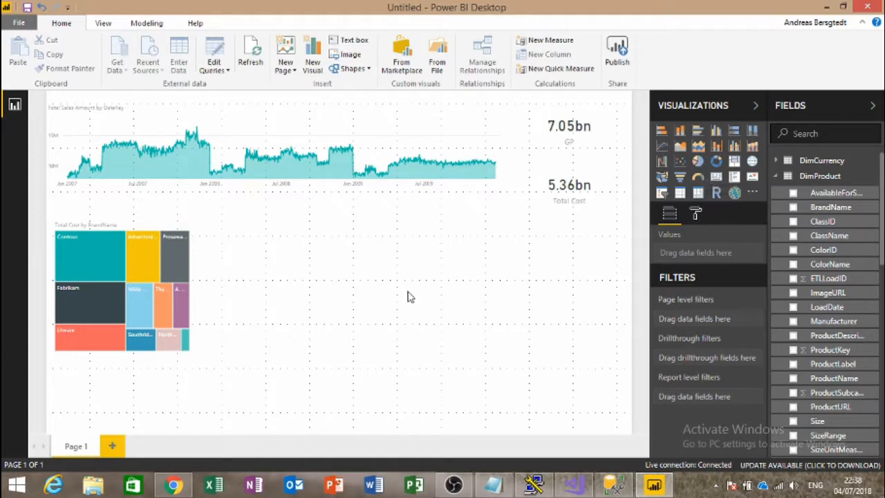
Step: Add a wide scatter chart of Total Cost vs Total Sales Amount with bubbles sized by GP
left_click(679, 164)
left_click_drag(324, 281, 624, 273)
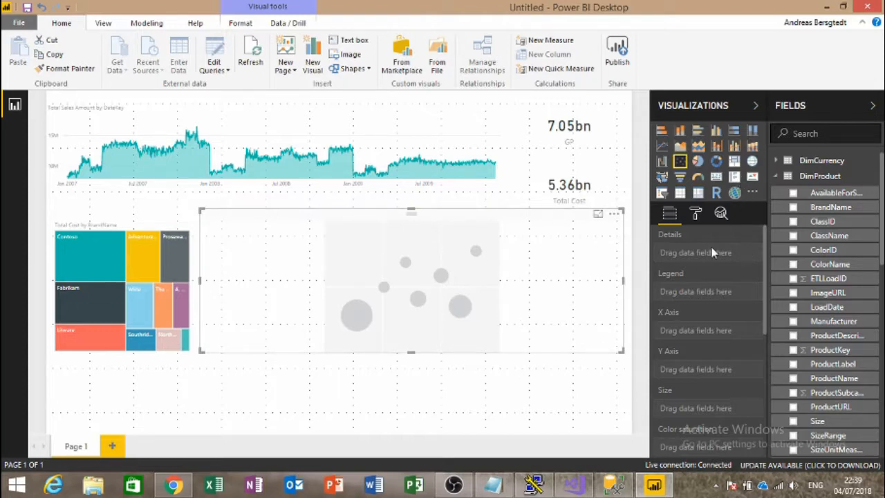
scroll(793, 315, "down", 8)
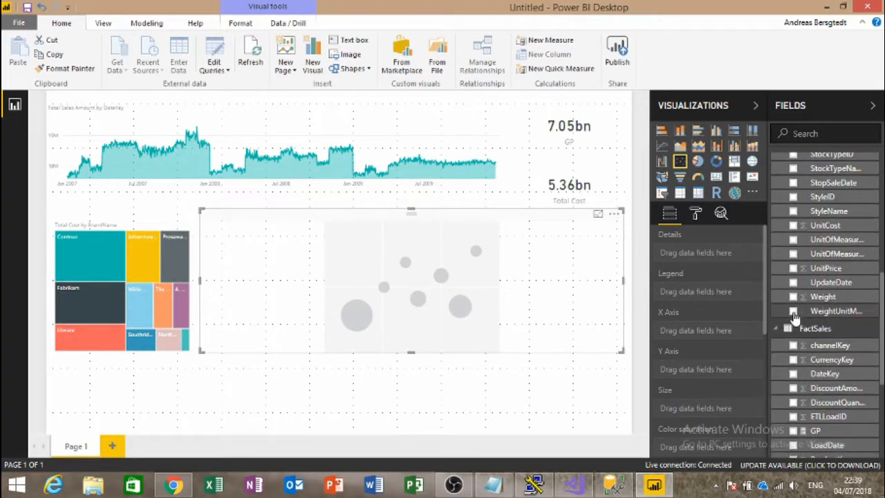
scroll(794, 316, "up", 5)
scroll(793, 318, "down", 2)
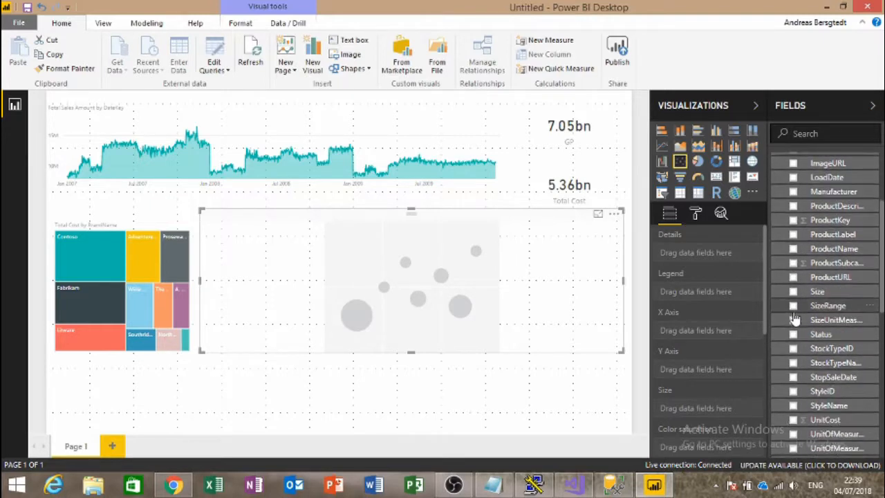
scroll(794, 317, "down", 2)
scroll(794, 316, "down", 4)
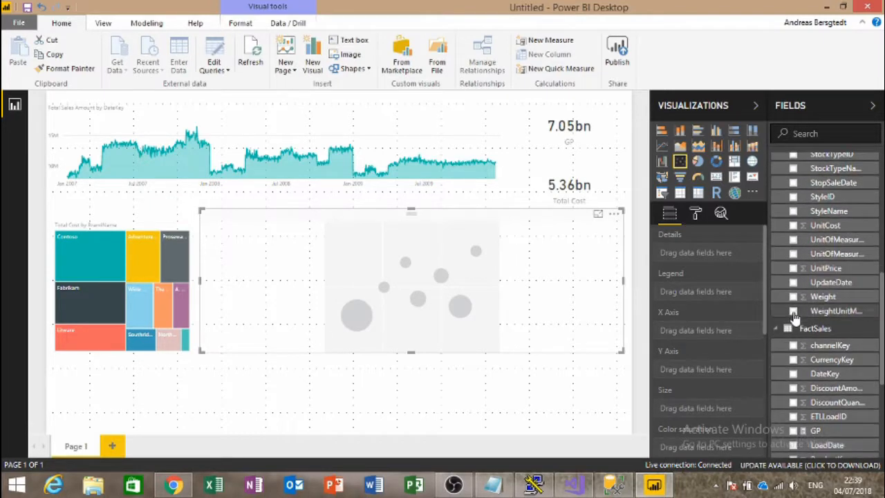
scroll(795, 317, "down", 6)
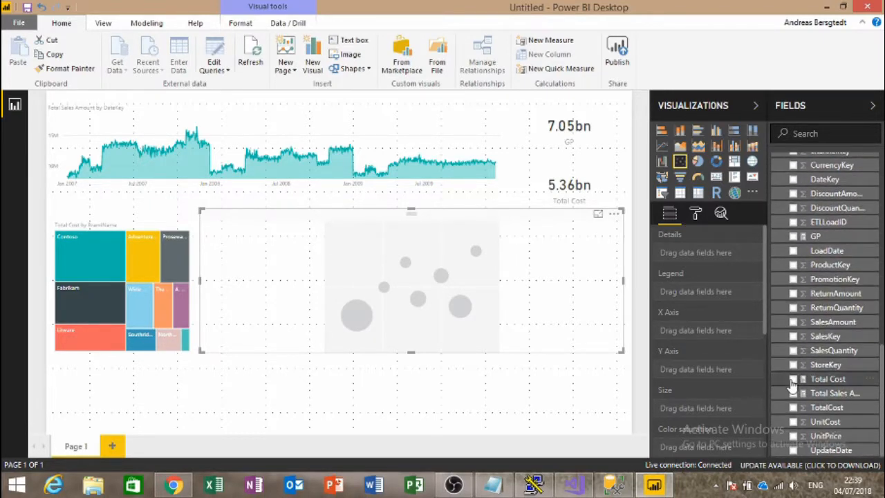
left_click(793, 379)
left_click(794, 393)
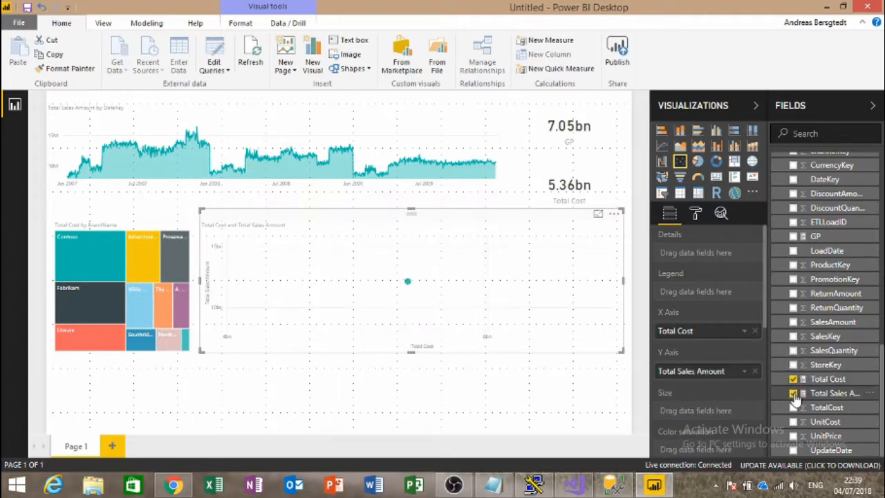
left_click(793, 236)
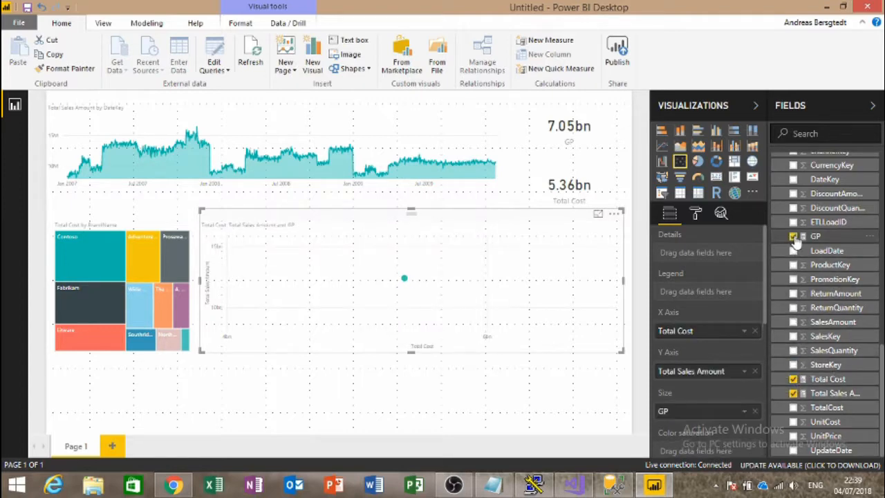
Step: Try Manufacturer and then ProductDescription as scatter details, removing each
scroll(786, 275, "up", 5)
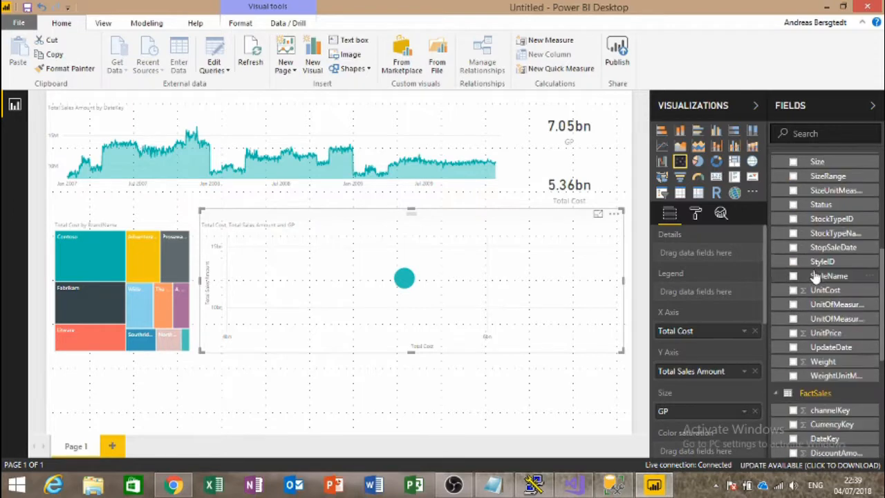
scroll(862, 234, "up", 4)
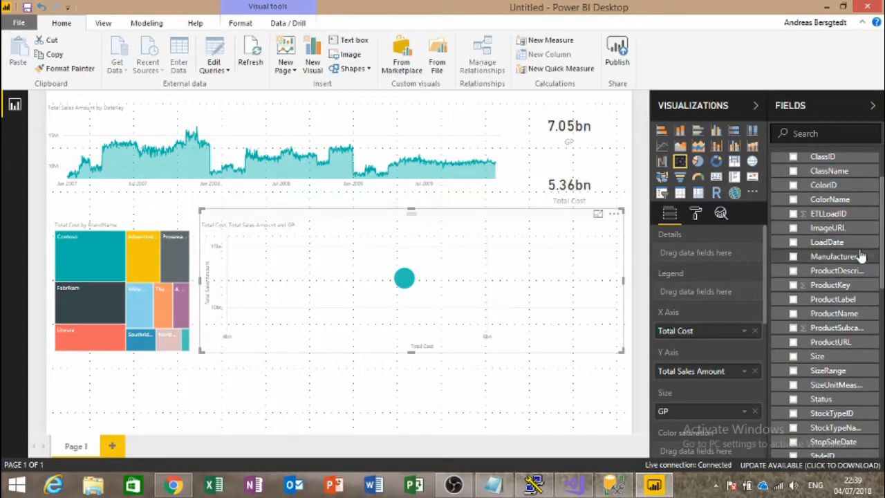
left_click(793, 257)
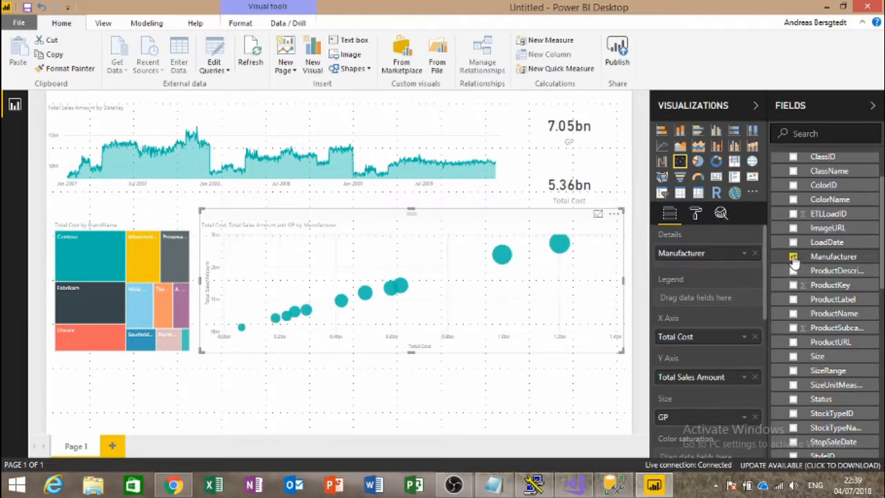
left_click(793, 257)
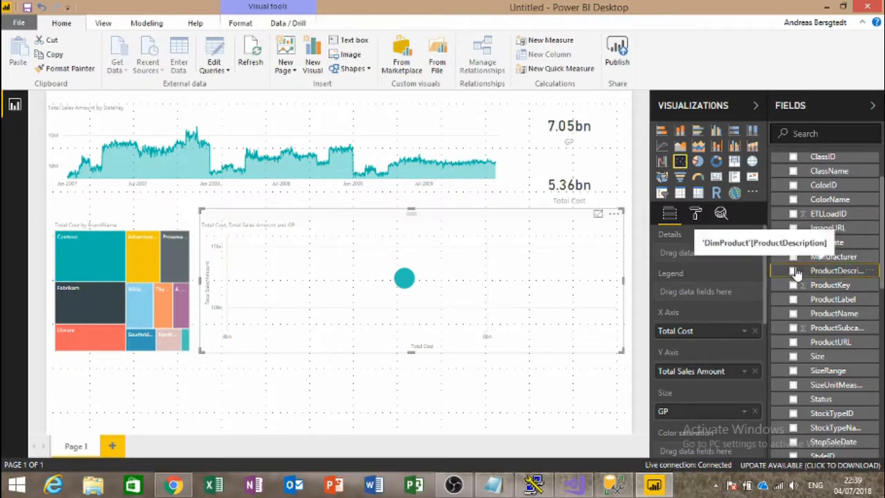
left_click(794, 271)
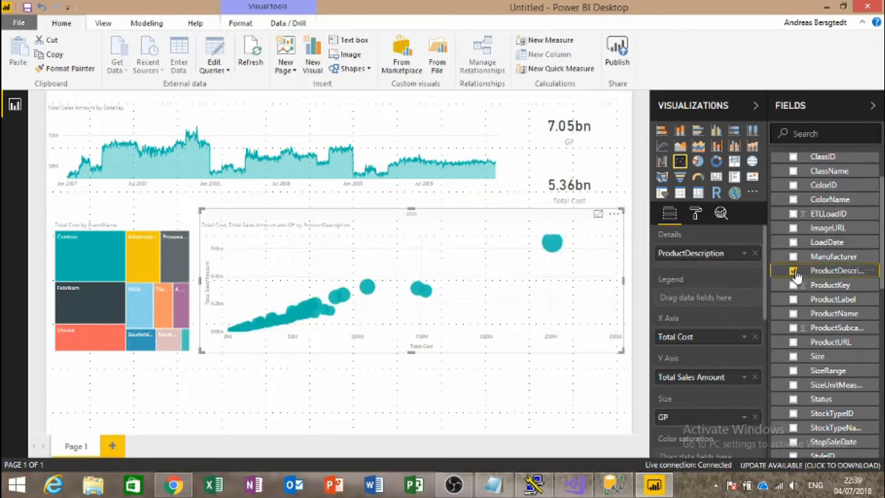
mouse_move(557, 250)
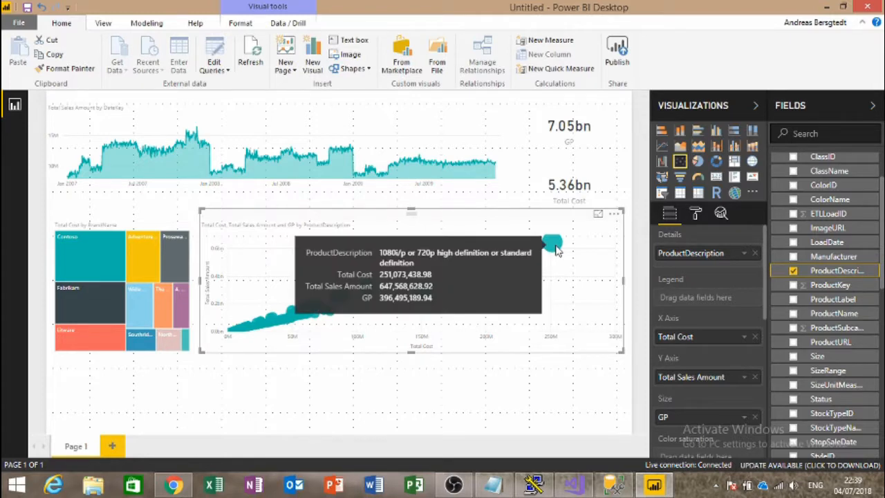
left_click(793, 271)
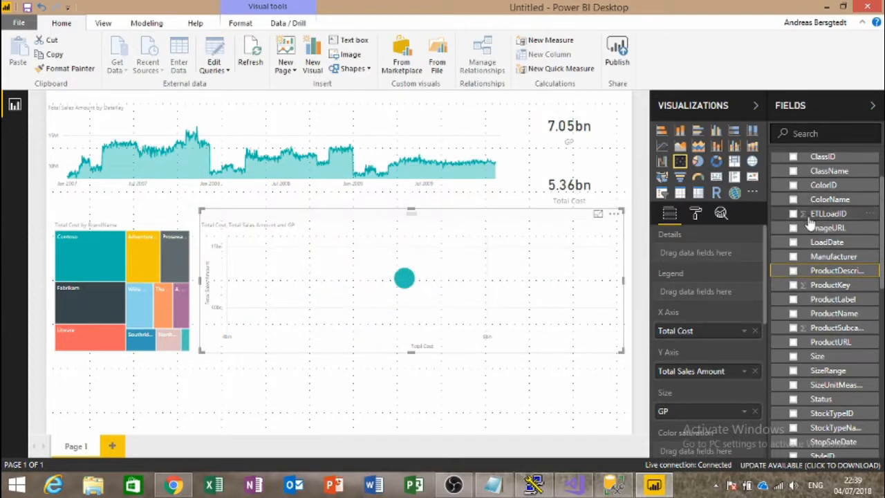
Step: Try ClassName and ProductLabel as details, then settle on one bubble per ProductName
scroll(806, 221, "up", 2)
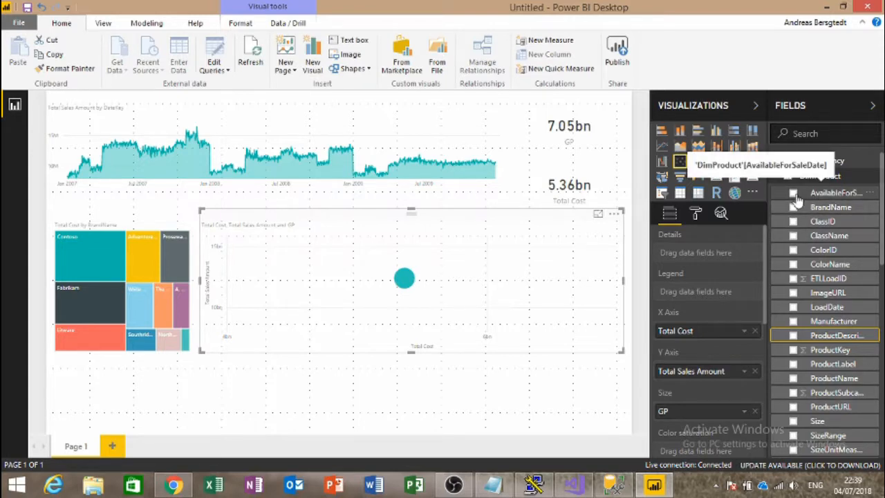
left_click(793, 235)
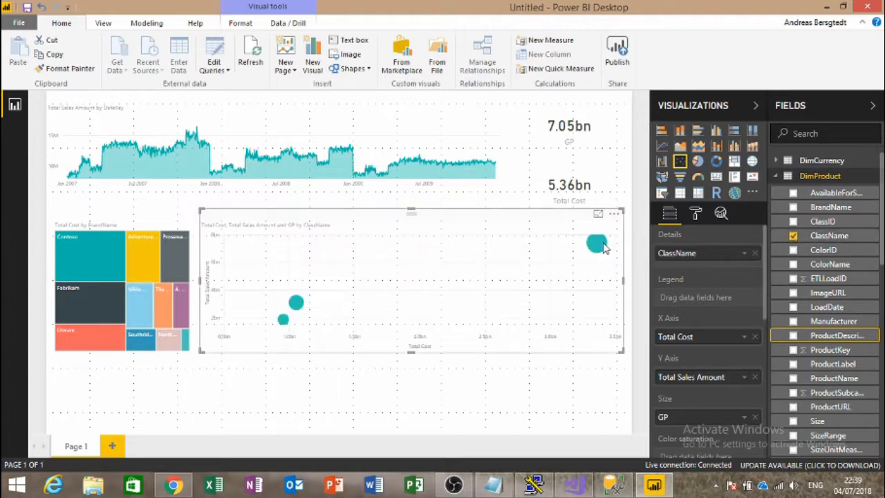
mouse_move(603, 247)
left_click(793, 235)
scroll(793, 250, "down", 5)
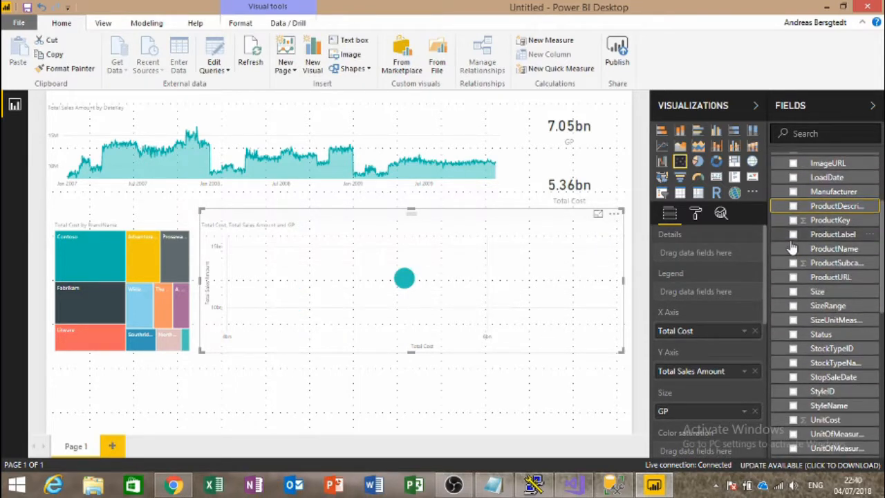
left_click(794, 236)
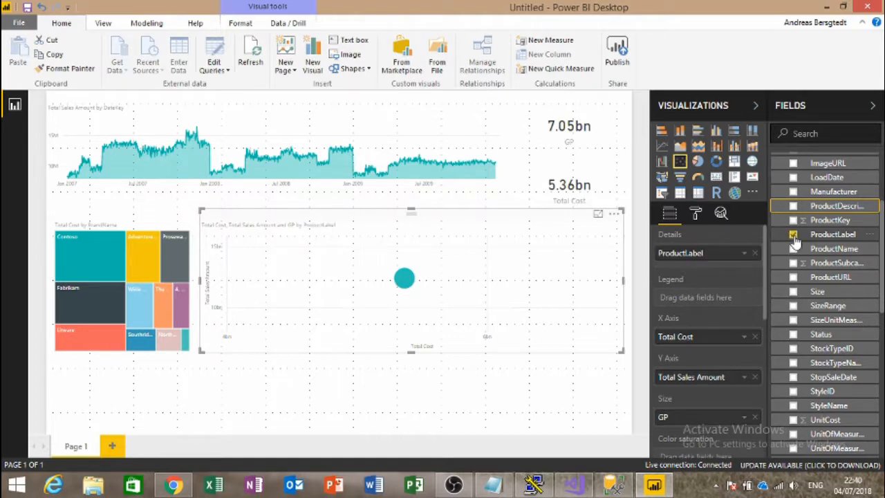
mouse_move(570, 257)
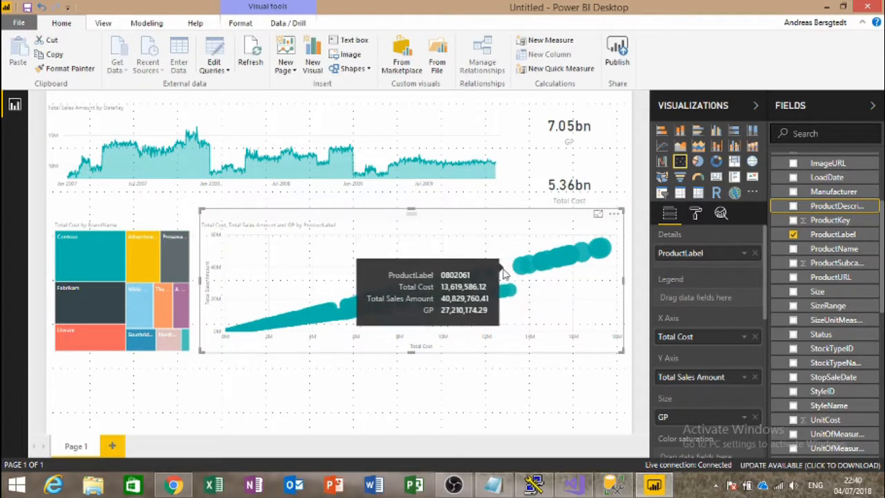
left_click(793, 235)
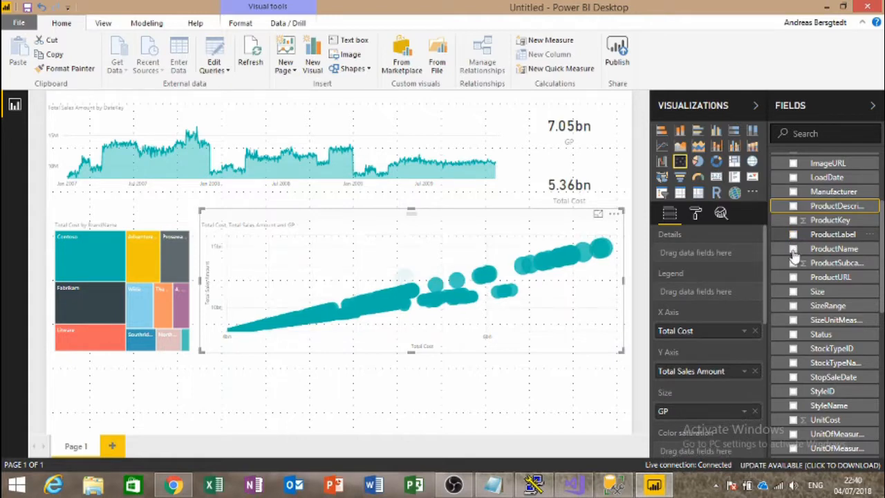
left_click(793, 249)
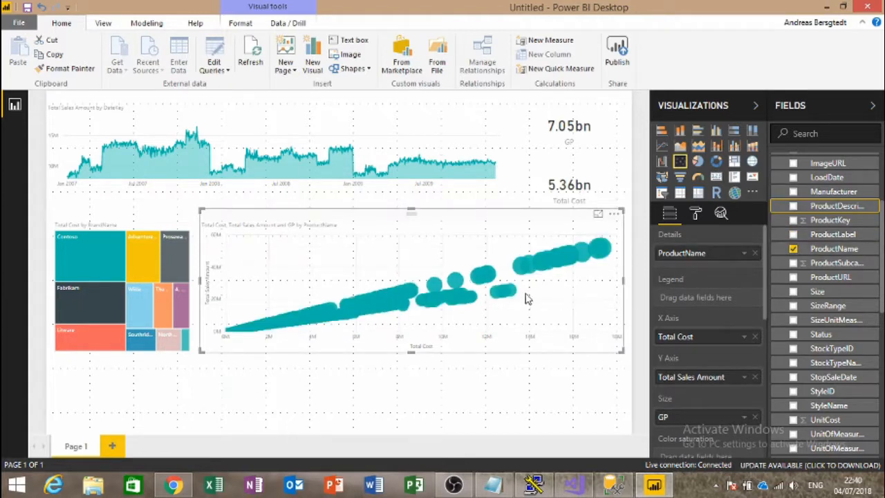
mouse_move(605, 252)
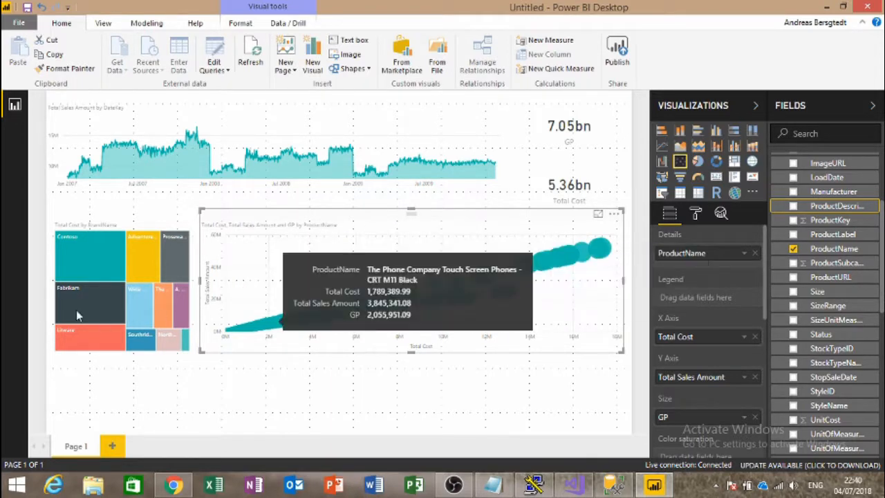
left_click(143, 300)
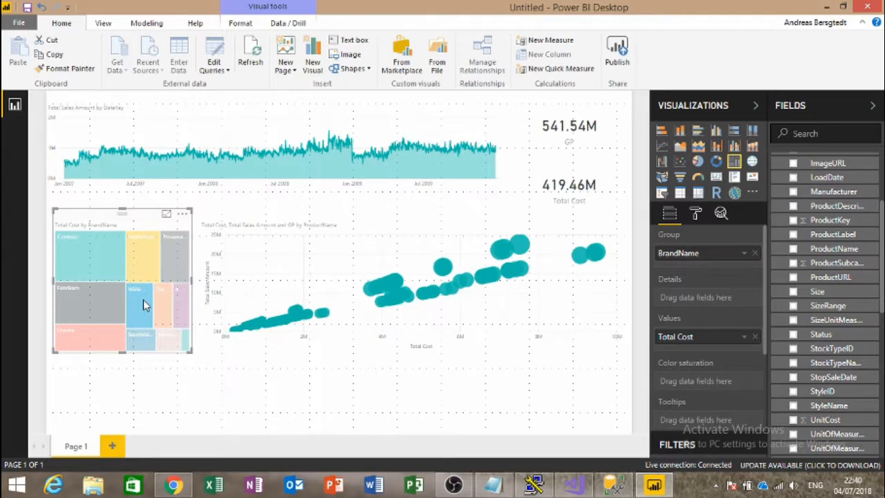
left_click(107, 270)
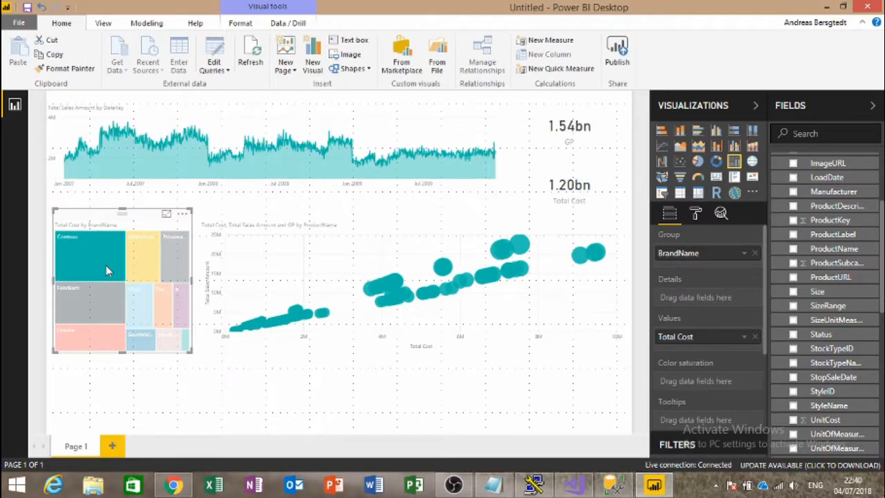
left_click(86, 302)
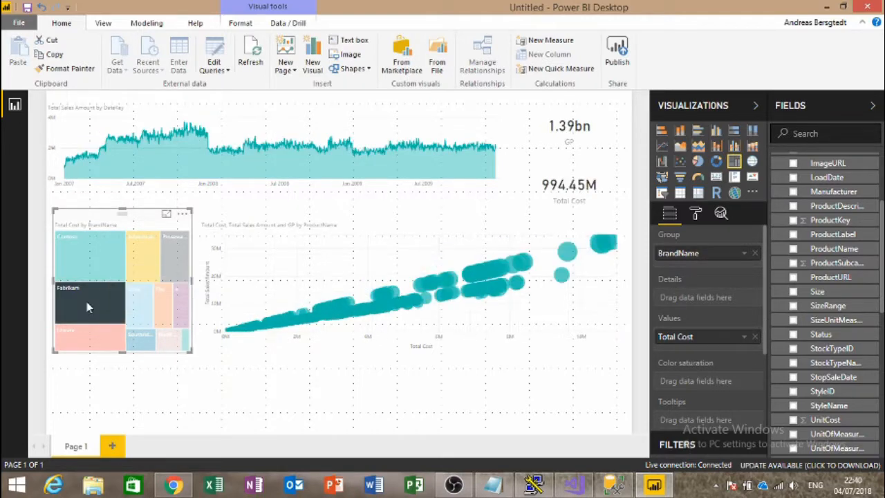
left_click(111, 346)
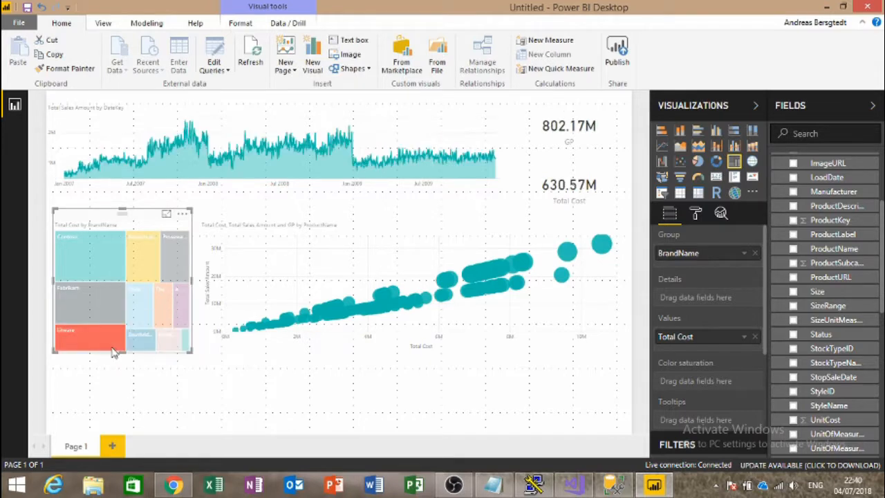
left_click(145, 344)
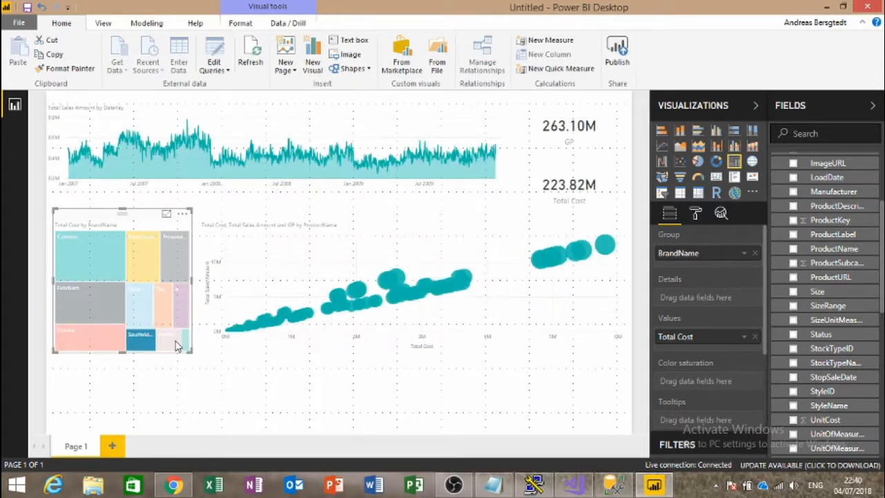
left_click(180, 344)
left_click(180, 344)
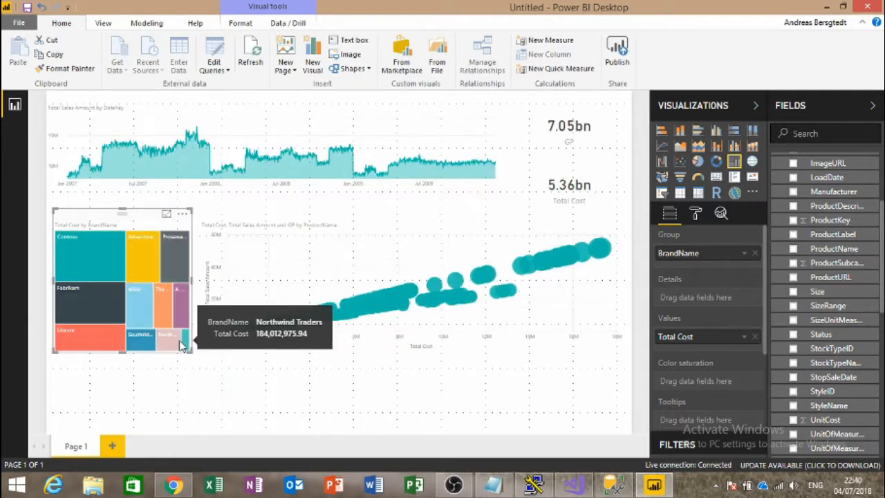
left_click(160, 345)
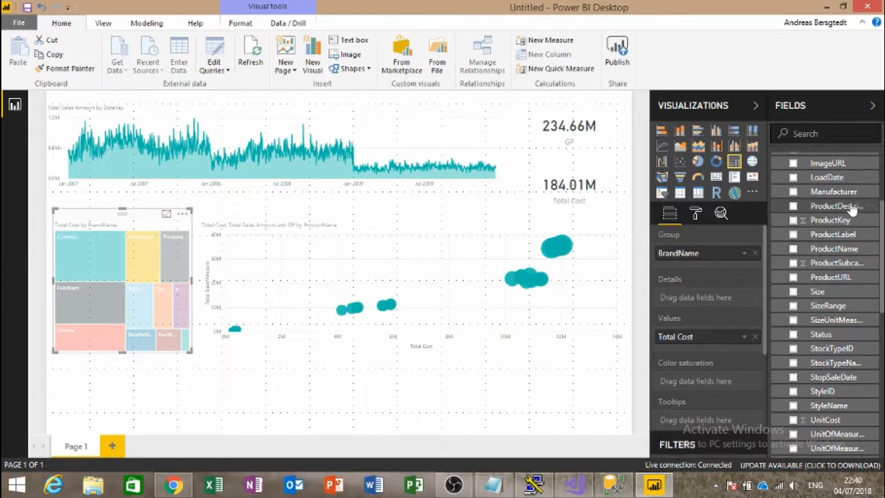
left_click_drag(819, 198, 684, 299)
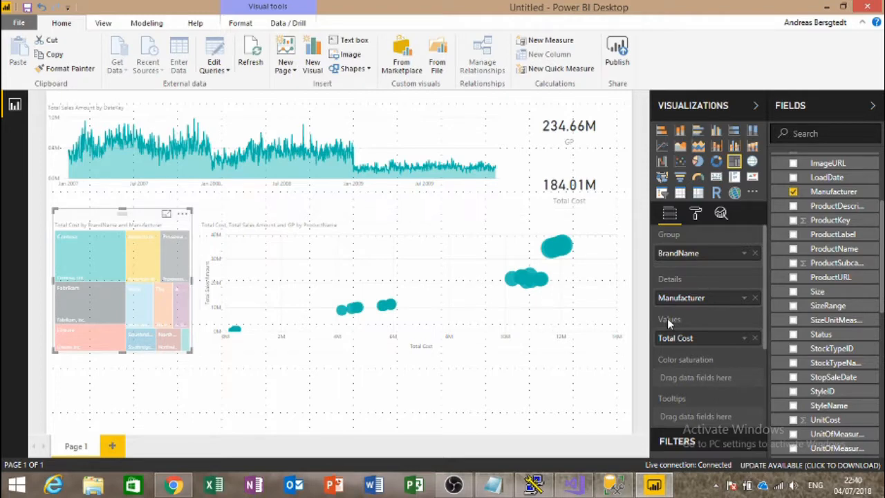
left_click(755, 299)
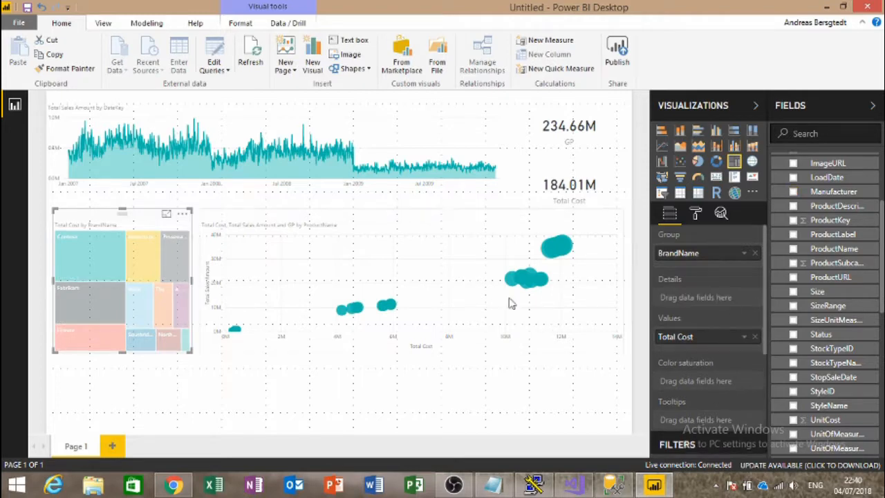
left_click(296, 223)
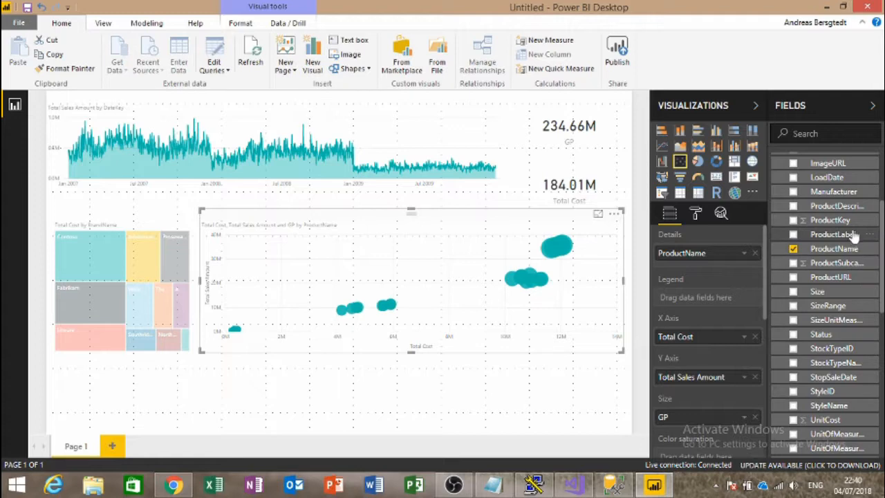
Step: Colour the scatter bubbles by Manufacturer and test cross-filtering from brand tiles and bubbles
left_click_drag(855, 194, 746, 298)
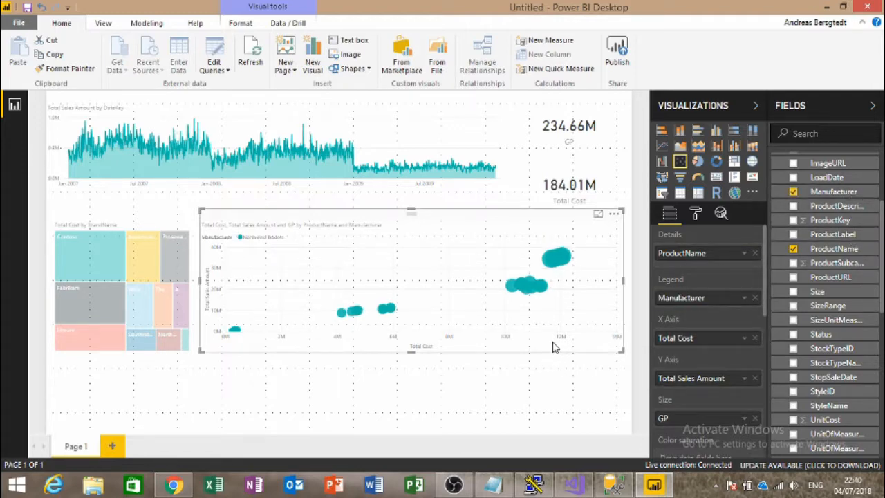
left_click(132, 298)
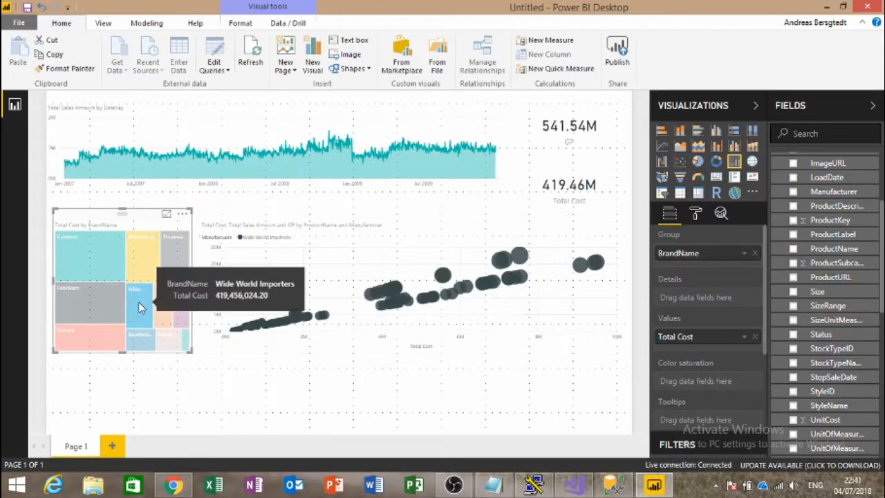
left_click(138, 306)
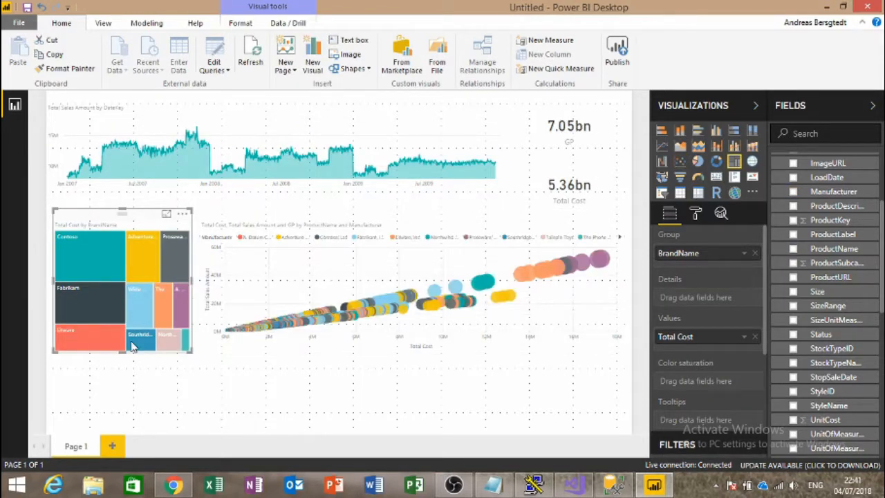
left_click(431, 311)
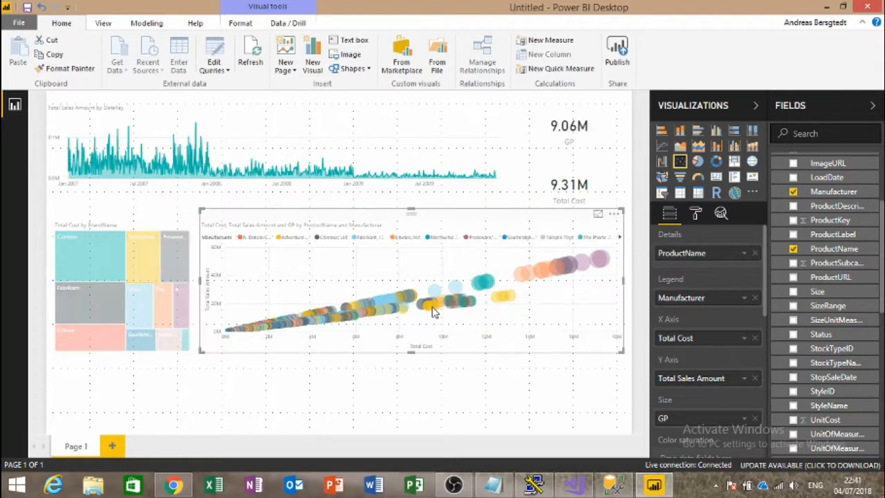
left_click(432, 310)
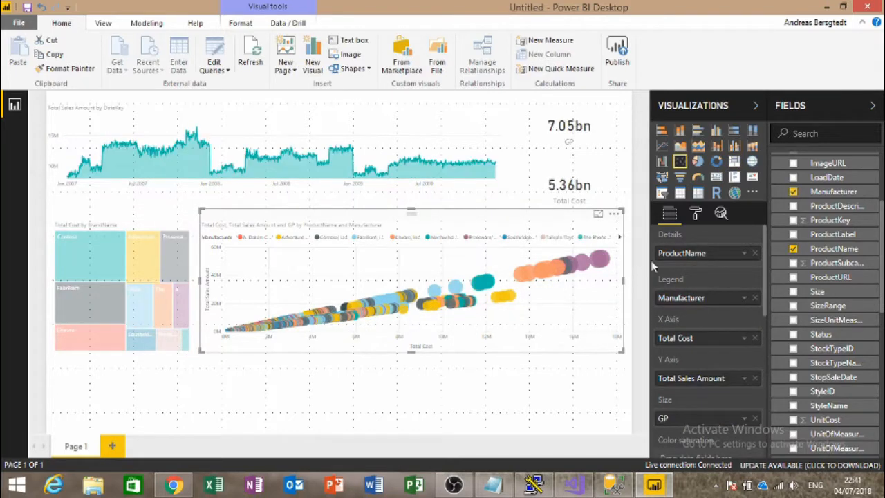
left_click(601, 260)
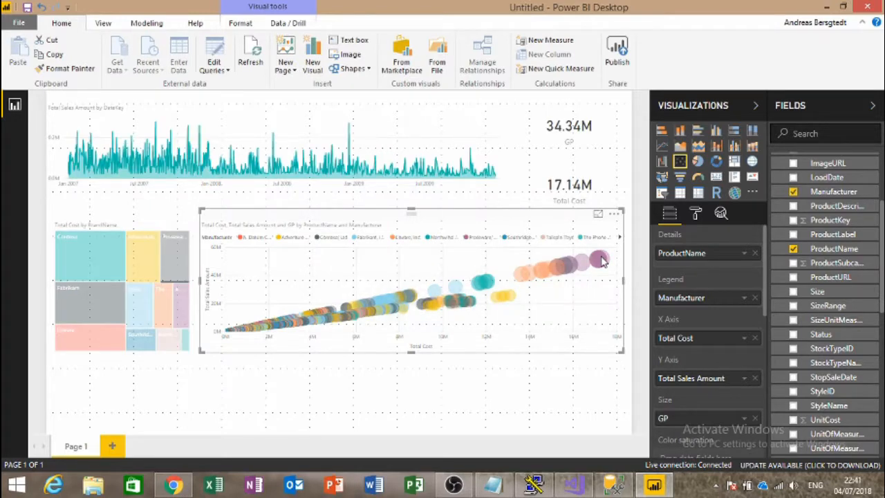
left_click(601, 260)
left_click(601, 260)
left_click(601, 259)
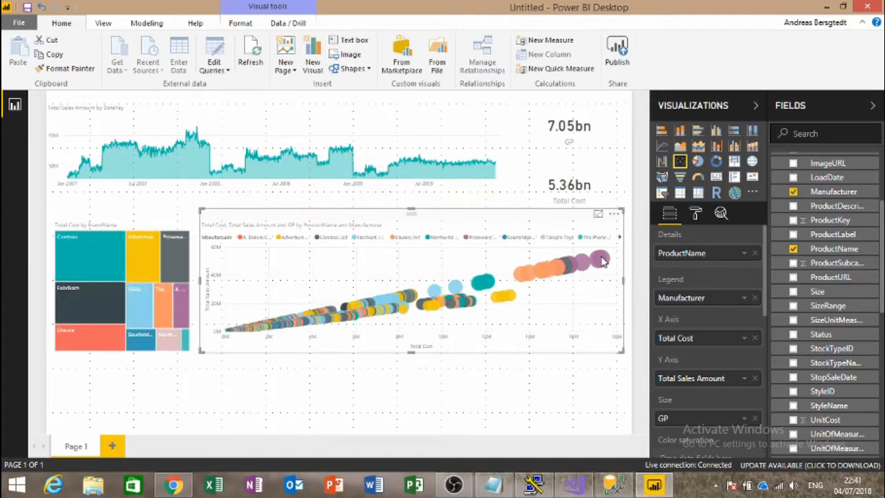
Step: Narrow the bubble chart to about half the page width, leaving space on the right
left_click_drag(625, 287, 367, 282)
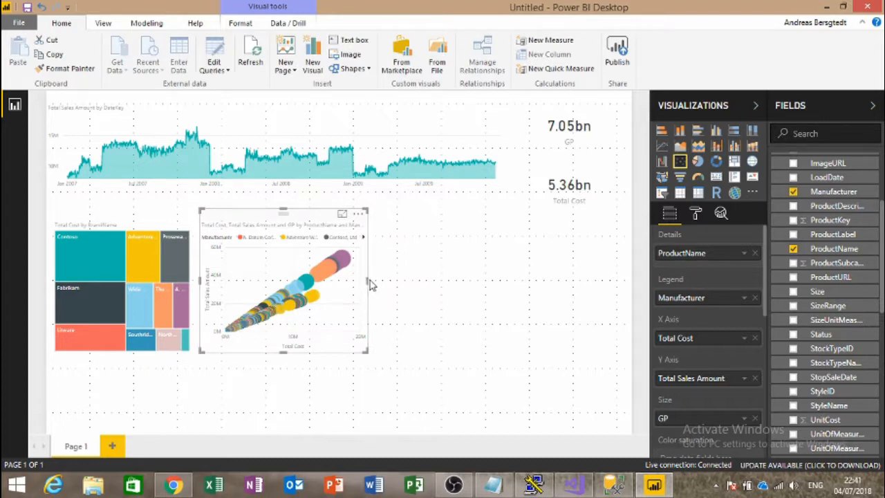
left_click_drag(367, 283, 349, 284)
left_click(349, 284)
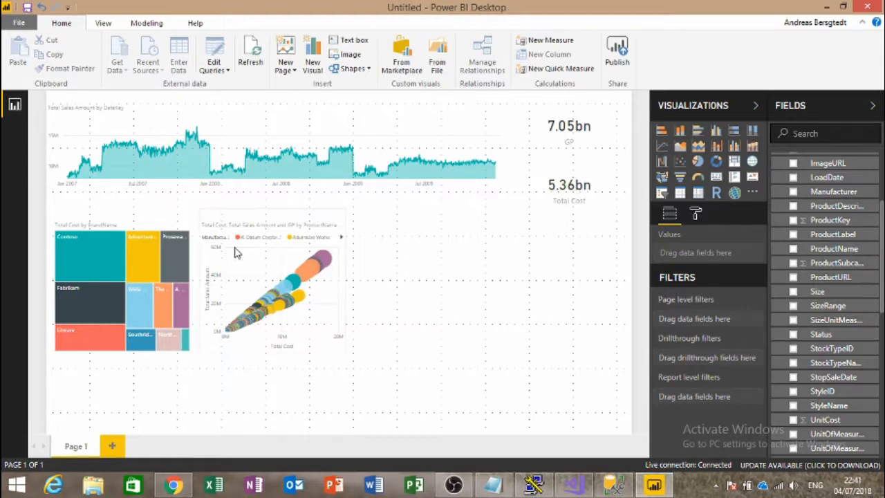
left_click(248, 222)
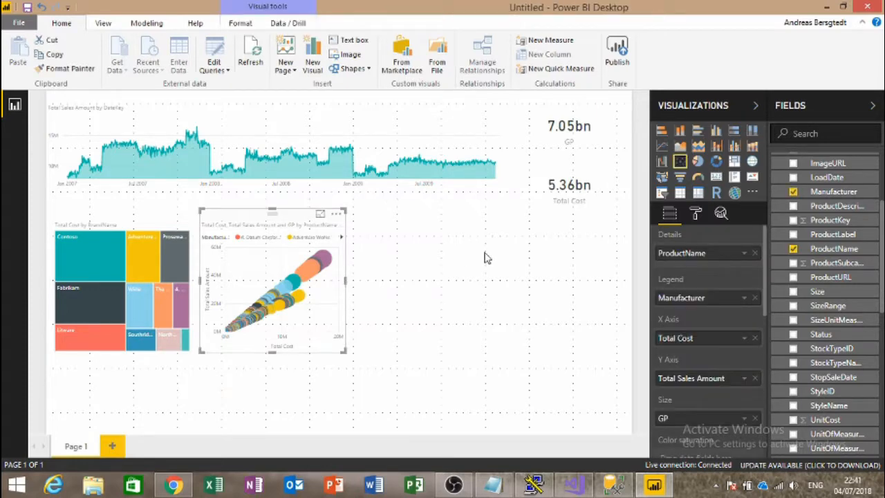
left_click(584, 247)
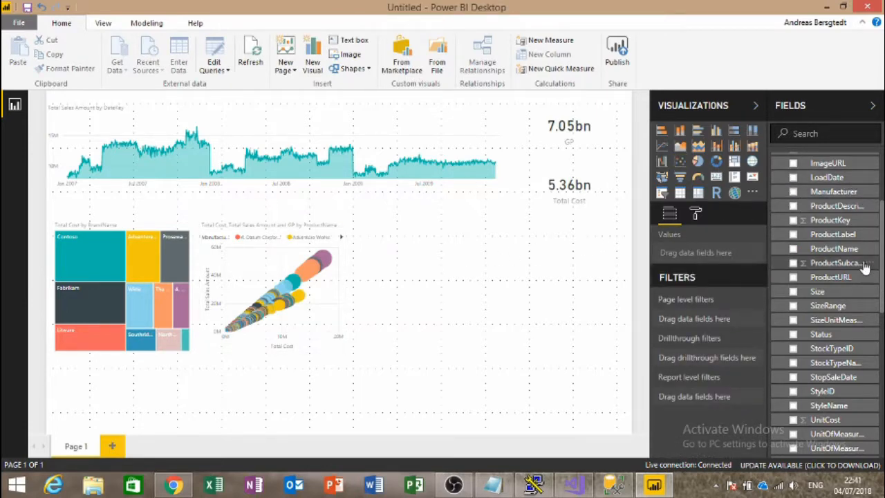
scroll(857, 228, "up", 3)
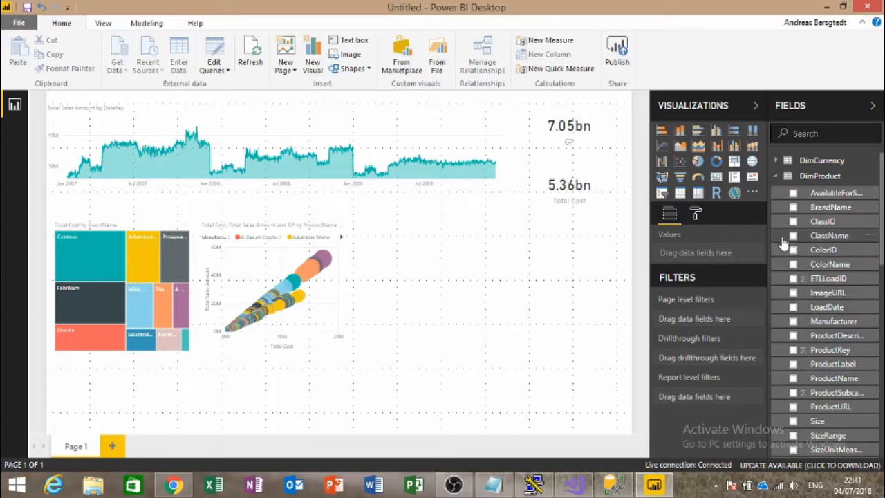
Step: Add a DateKey range slicer under Total Cost, set to 1/11/2008–11/9/2008
left_click(775, 177)
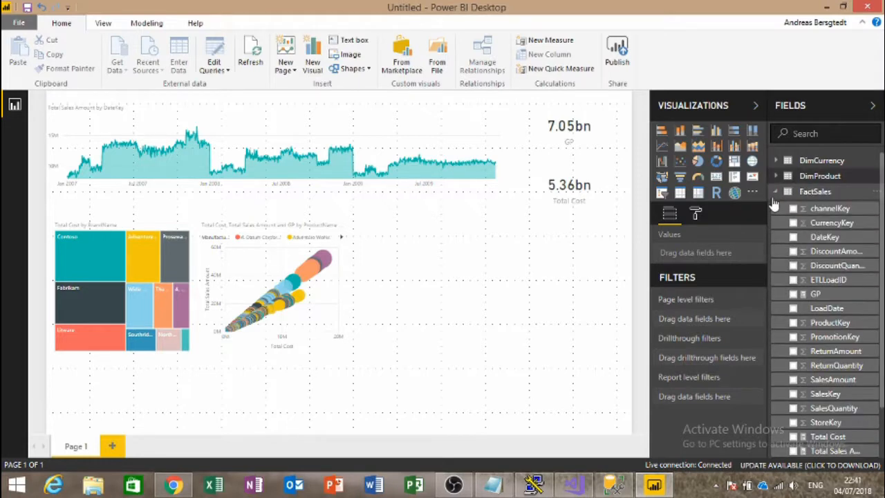
left_click(793, 237)
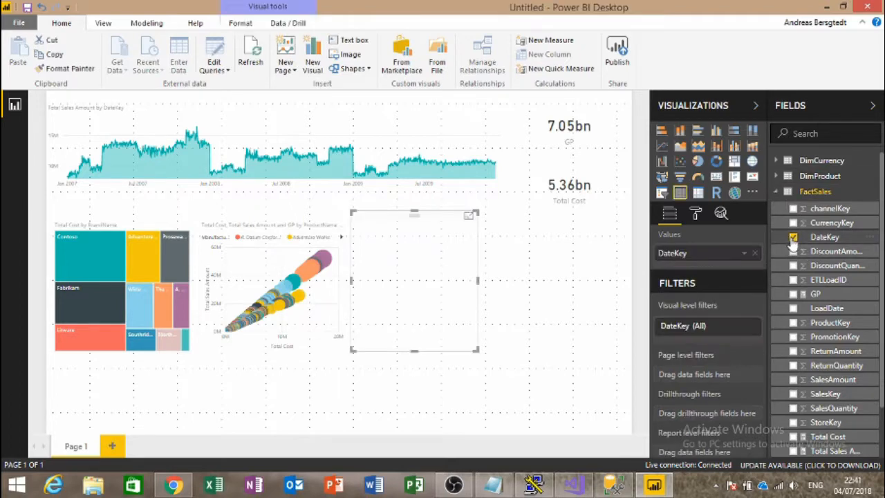
left_click(662, 193)
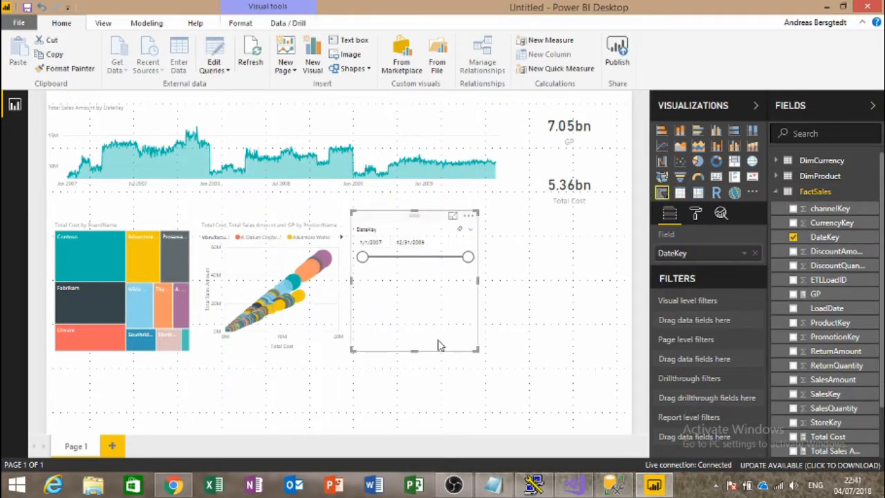
left_click_drag(427, 225, 584, 236)
left_click_drag(570, 366, 577, 300)
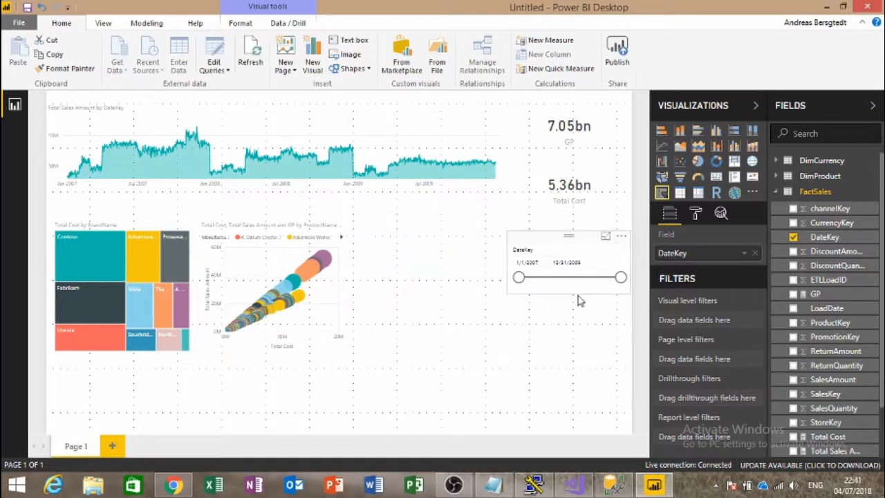
left_click_drag(519, 278, 552, 278)
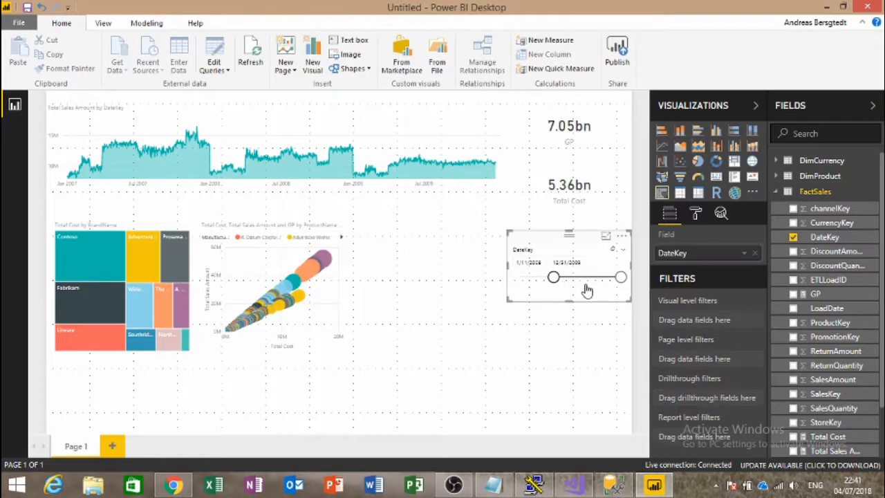
left_click_drag(622, 285, 583, 281)
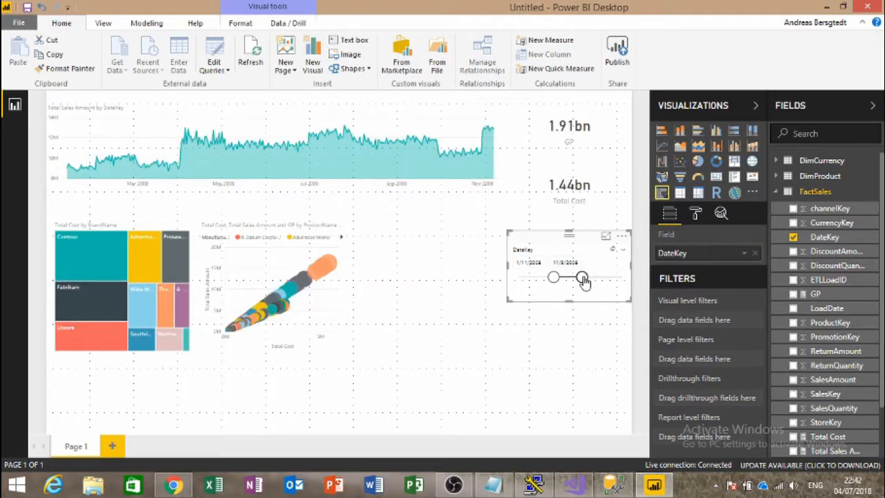
Step: Set the date slicer to 10/9/2008–12/27/2008, cutting GP to 557.71M, and test the Contoso tile filter
left_click_drag(553, 278, 560, 278)
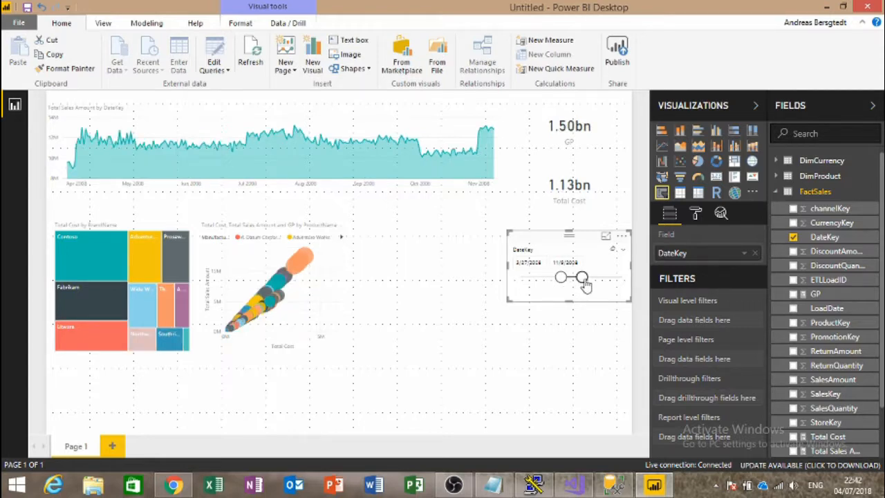
left_click_drag(589, 280, 588, 281)
left_click_drag(561, 278, 579, 278)
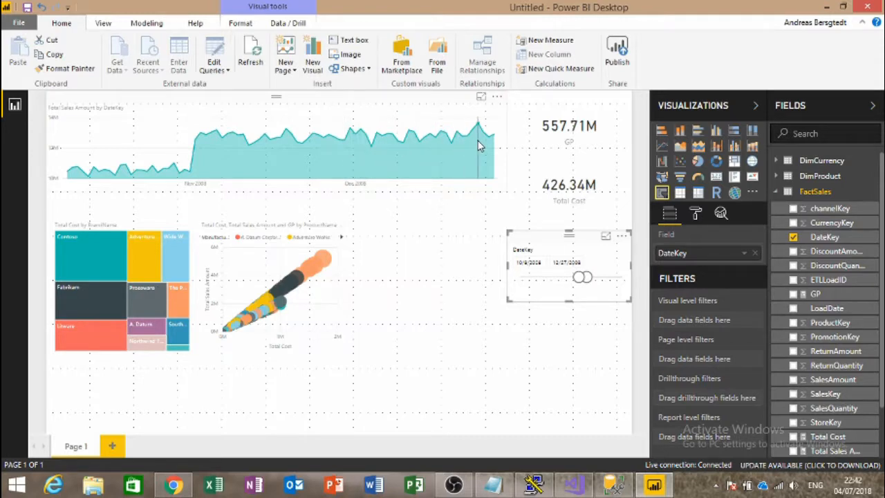
mouse_move(480, 145)
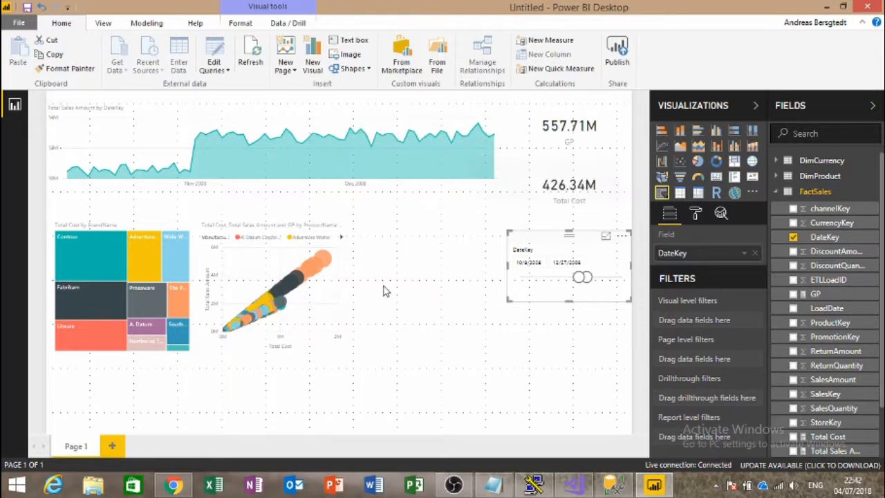
left_click(110, 238)
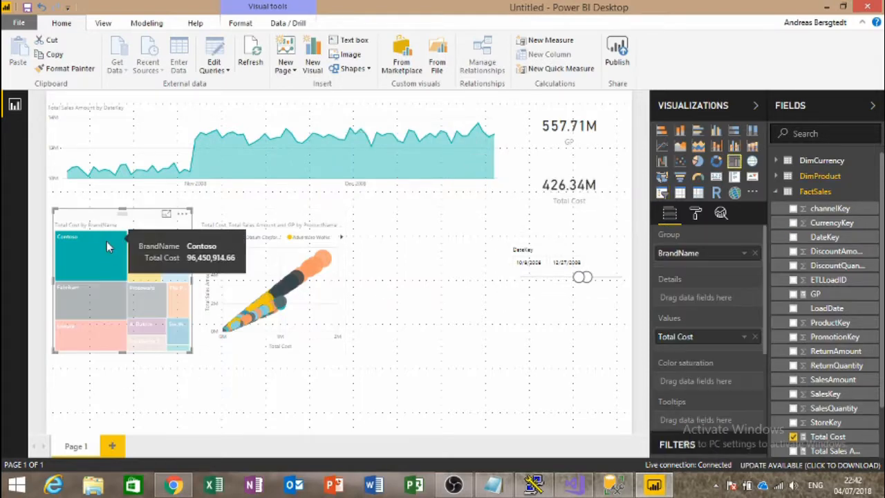
left_click(106, 244)
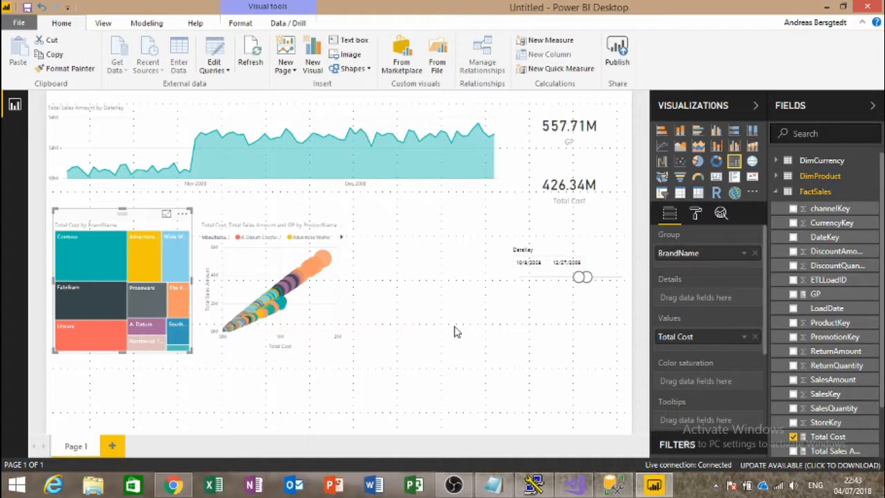
left_click(404, 246)
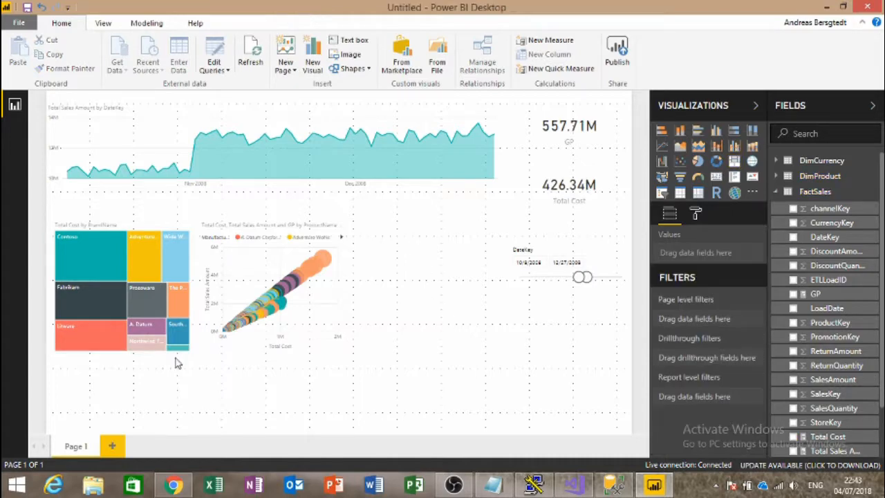
Step: Start publishing and save the report as 'My SSAS Dashboard' when prompted
left_click(617, 55)
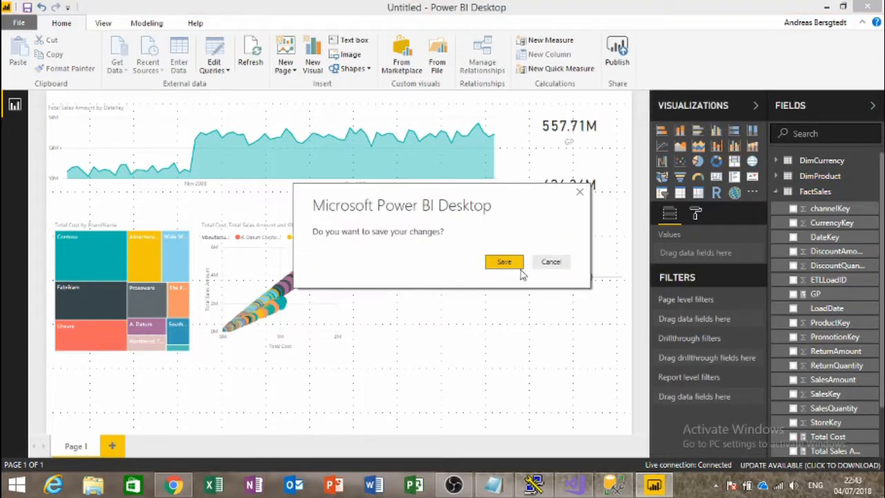
left_click(507, 262)
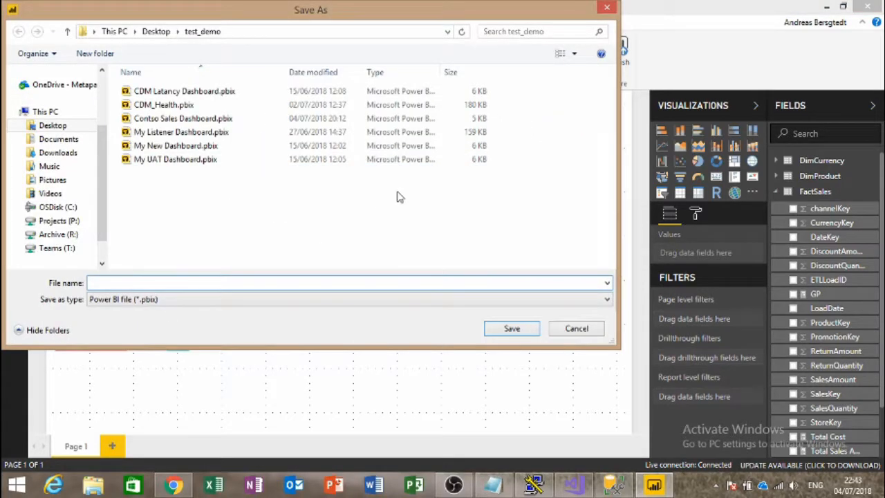
type("My")
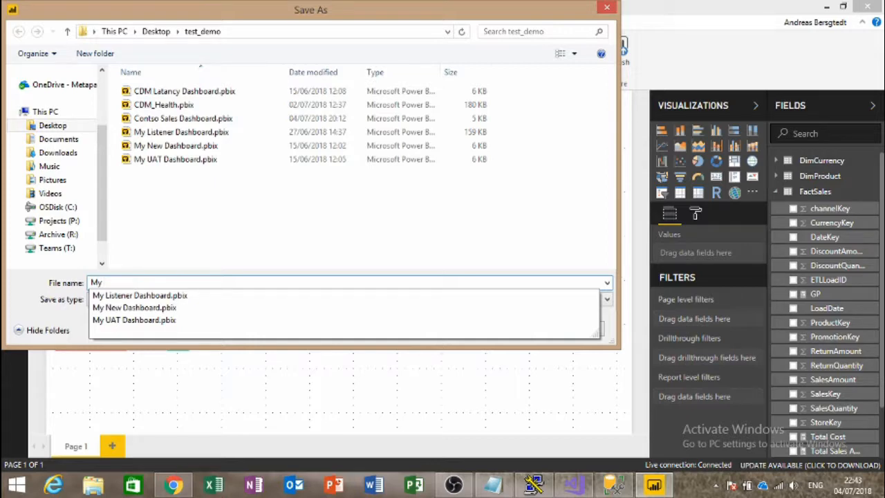
type("SSAS Dashboard")
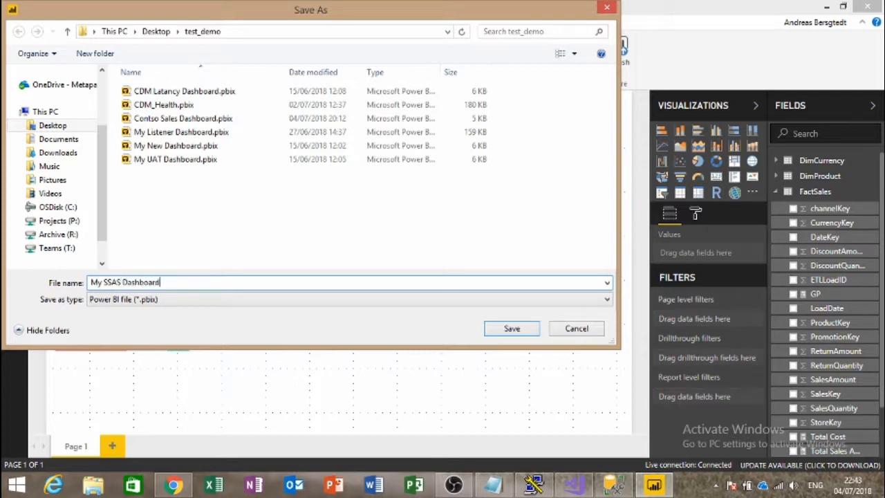
key("Return")
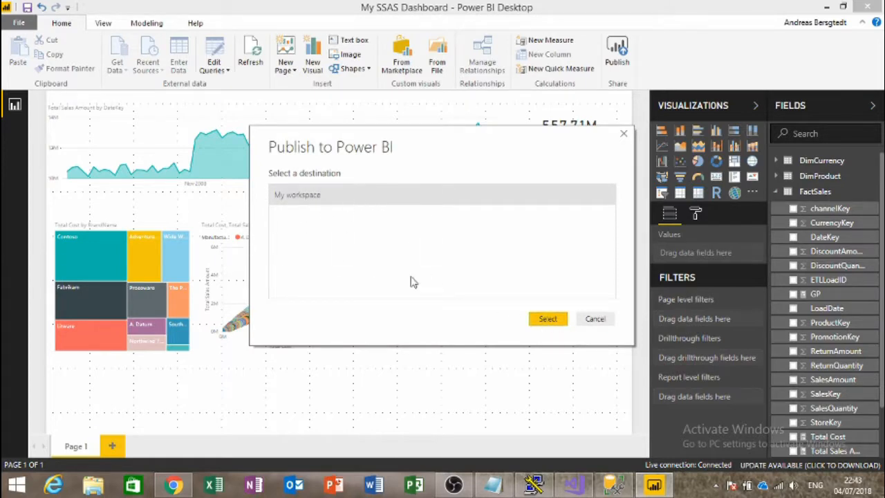
Step: Publish My SSAS Dashboard to My workspace and open the published report in Power BI online
left_click(553, 321)
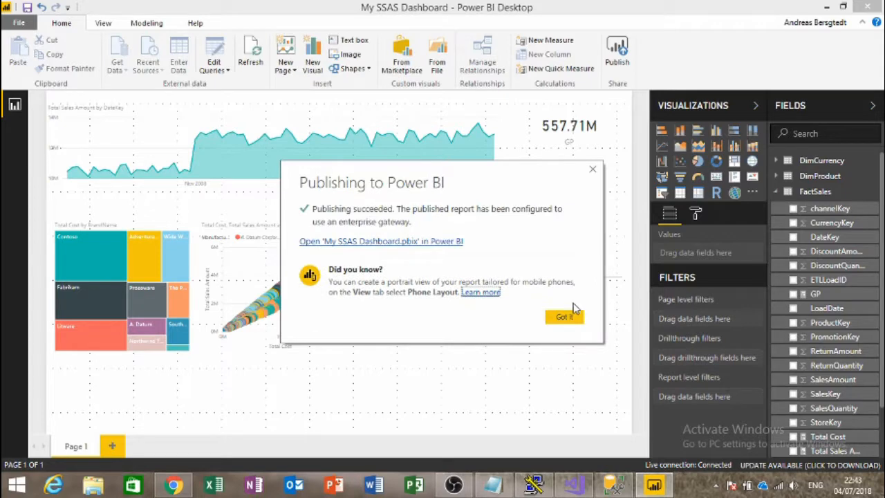
left_click(442, 241)
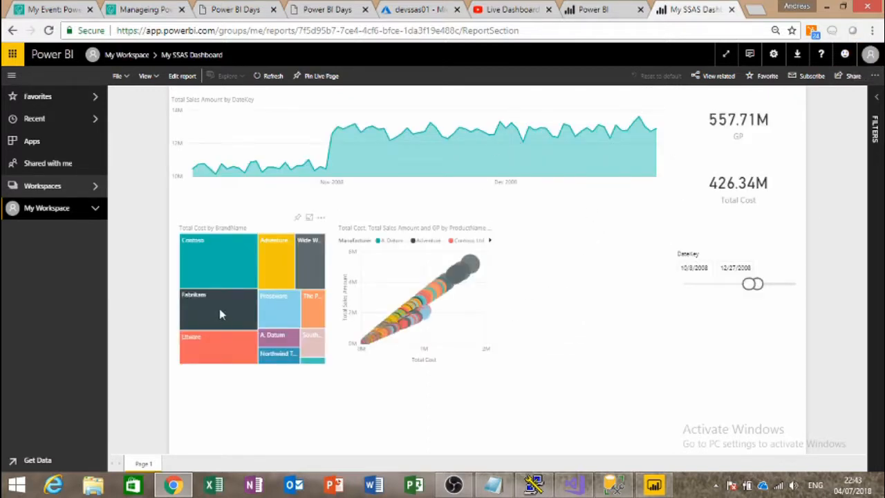
Step: Cross-filter the report by Fabrikam, Adventure Works and Contoso, then clear the brand filter
left_click(218, 325)
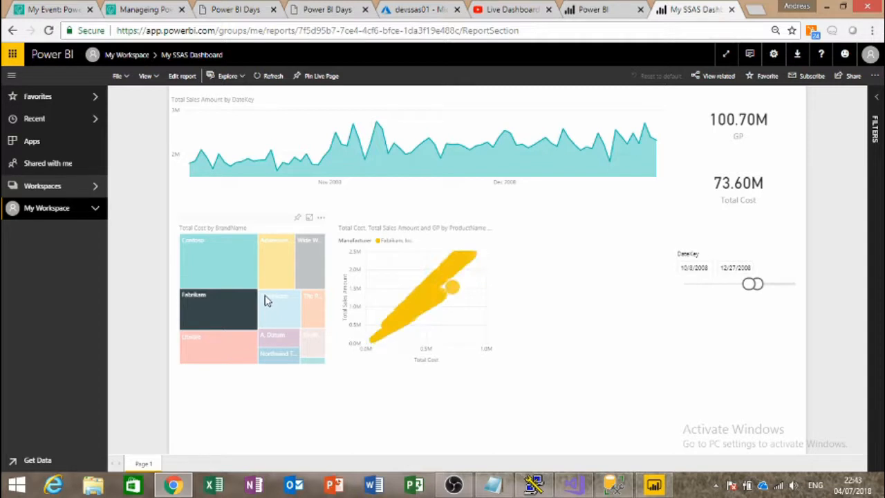
left_click(280, 263)
left_click(280, 263)
left_click(212, 277)
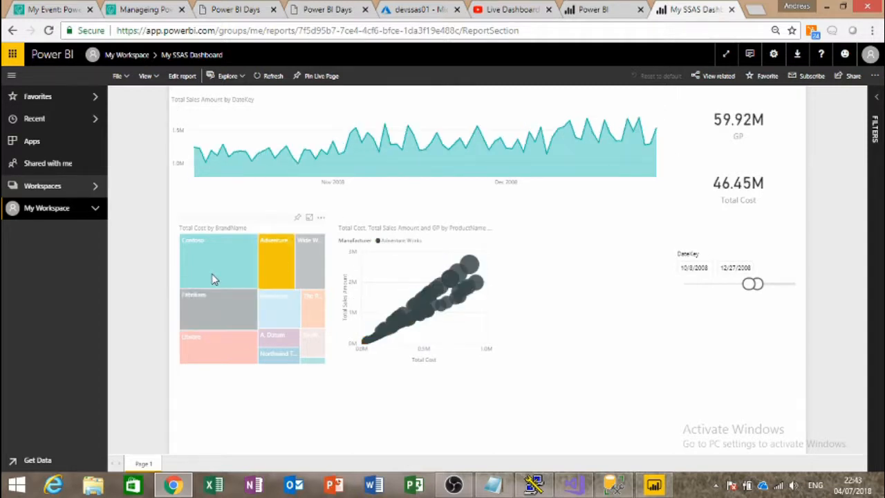
left_click(213, 277)
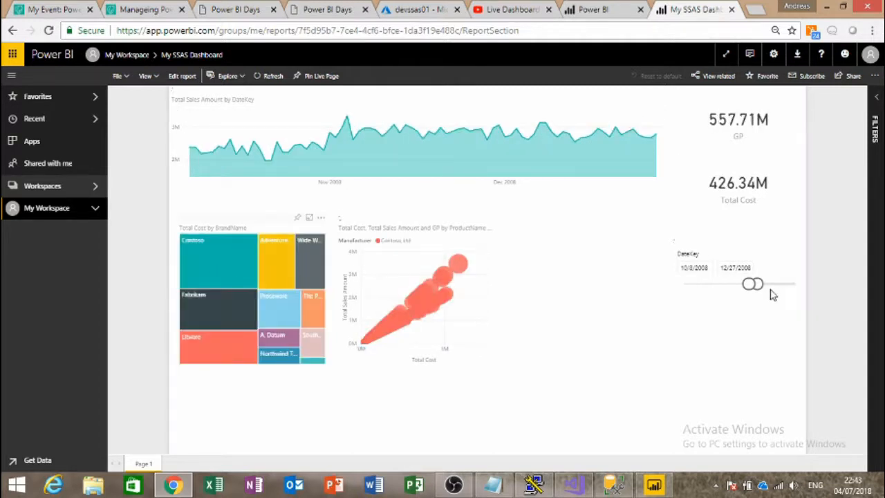
Step: Try narrower DateKey ranges on the slicer, then reset it to 1/1/2007–12/31/2009
left_click_drag(759, 286, 776, 284)
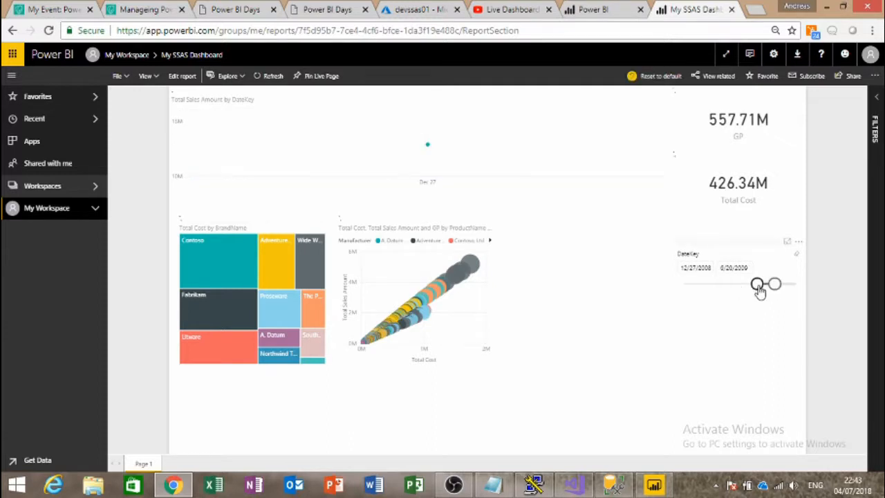
left_click(795, 254)
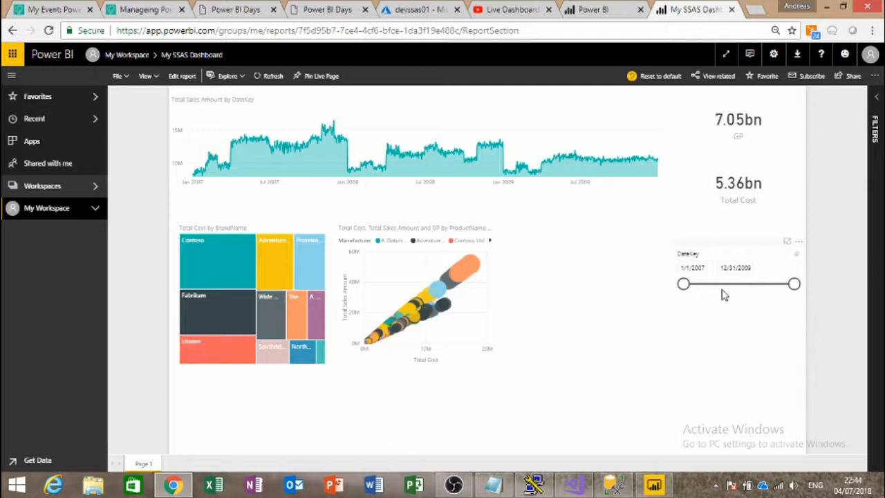
left_click_drag(688, 293, 723, 291)
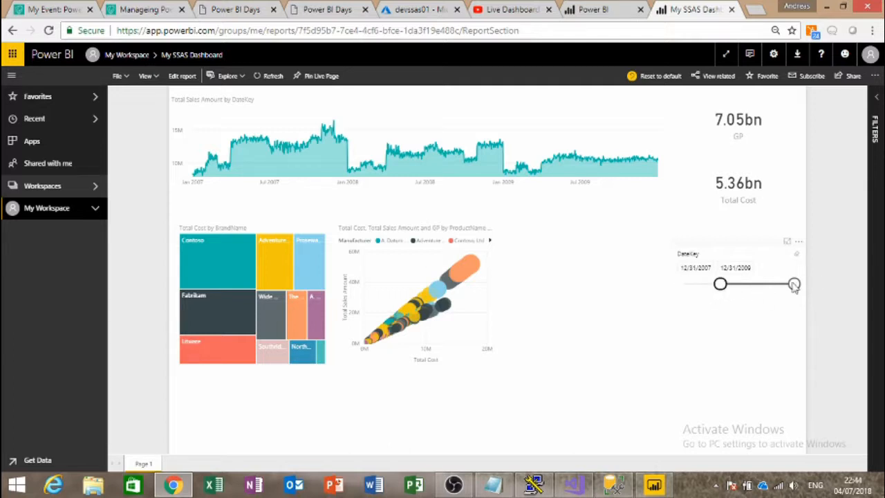
mouse_move(793, 292)
left_mouse_down()
mouse_move(775, 295)
mouse_move(813, 273)
left_mouse_up()
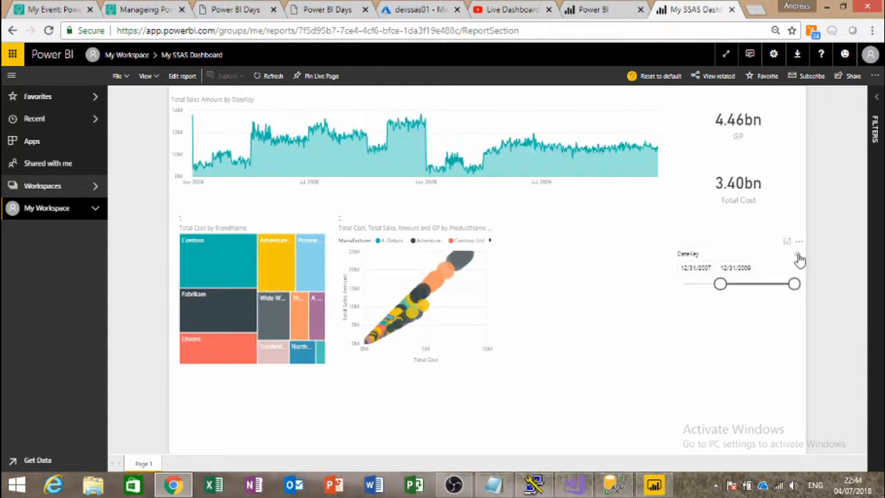
left_click(797, 254)
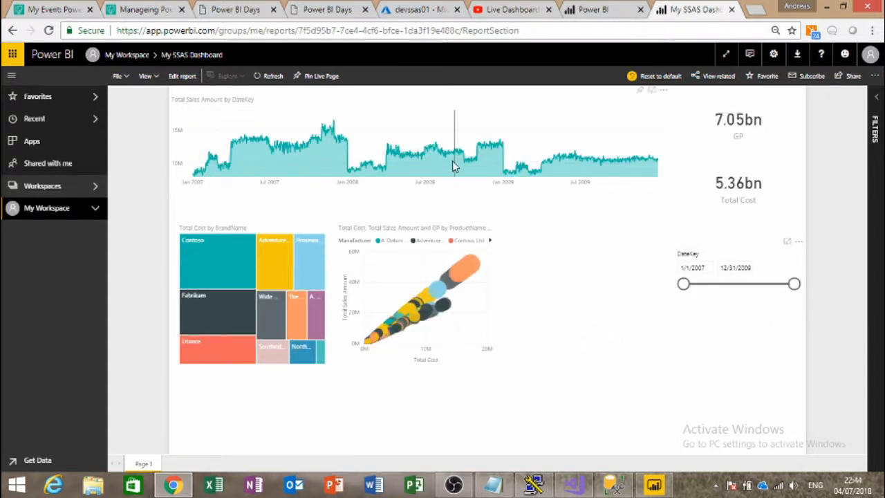
Step: Cross-filter by A. Datum, Northwind and Southridge, clear the filter, and go to Management Studio
left_click(319, 328)
left_click(298, 357)
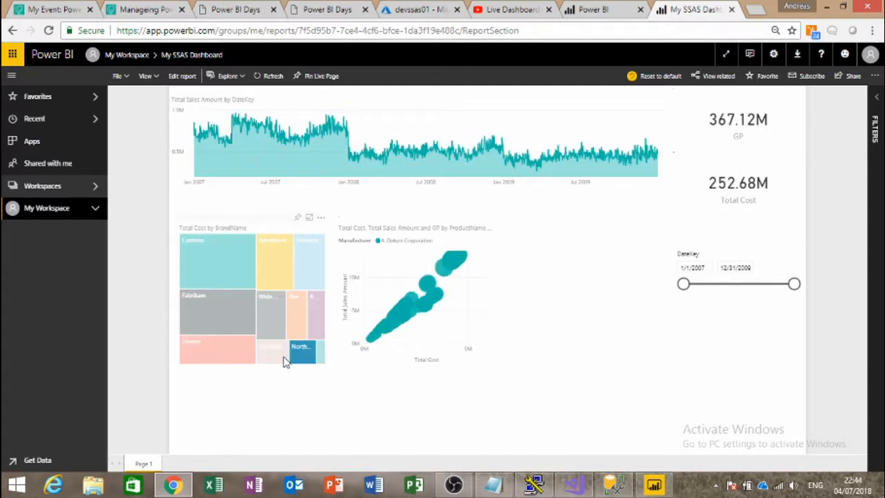
left_click(284, 358)
left_click(285, 360)
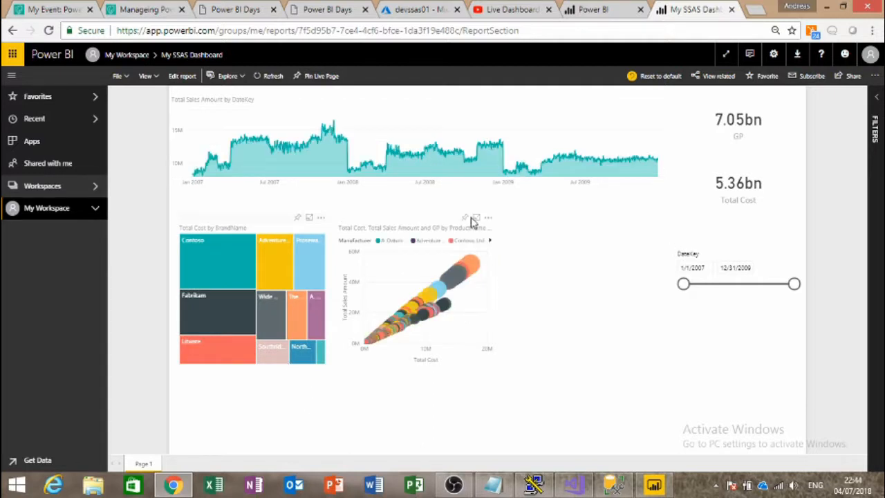
left_click(617, 485)
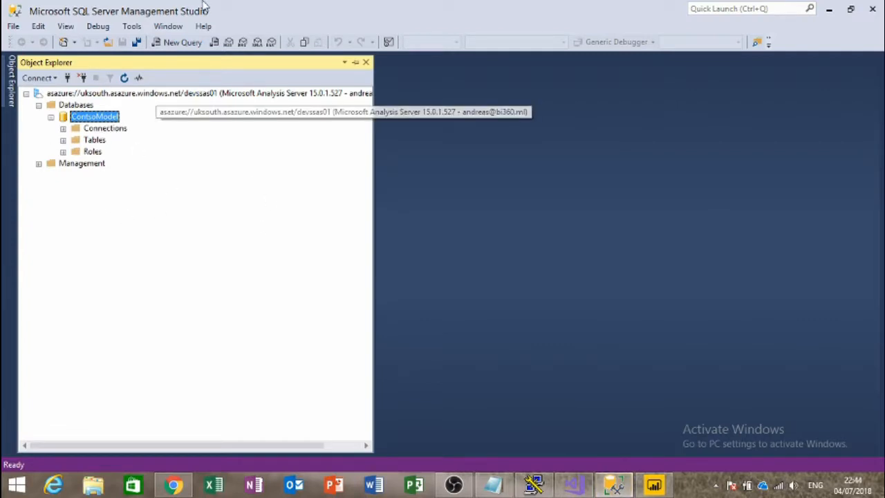
Step: Launch SQL Server Profiler from Tools and sign in to devssas01 with the work account's password
left_click(132, 26)
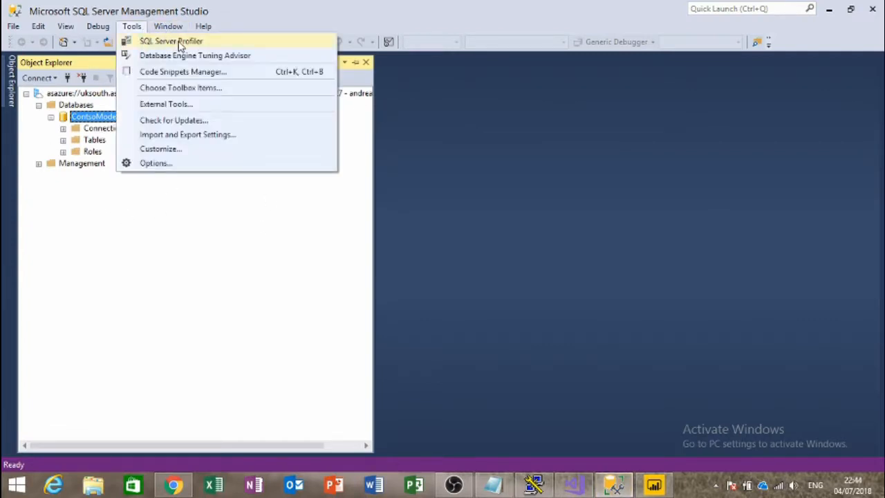
left_click(173, 41)
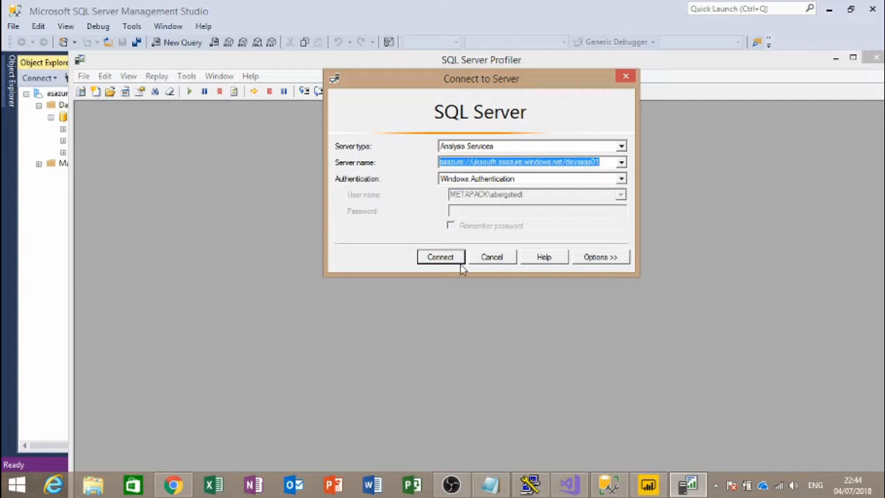
left_click(446, 257)
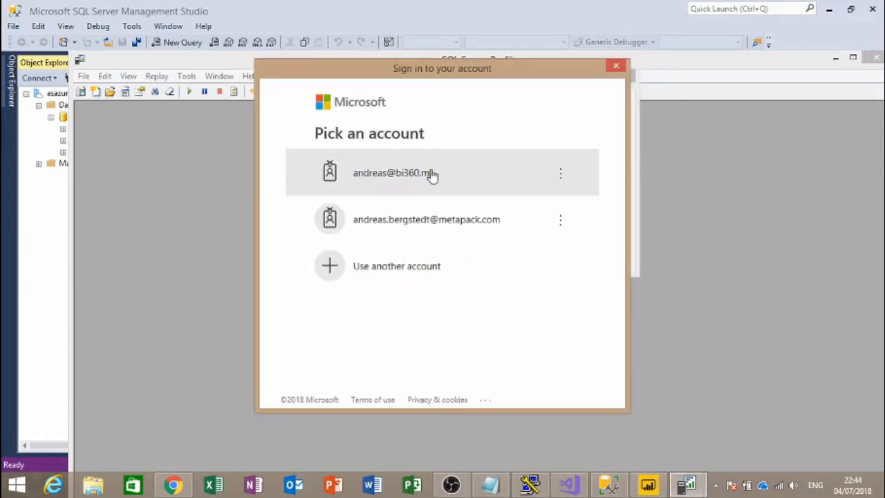
left_click(430, 174)
type("•••")
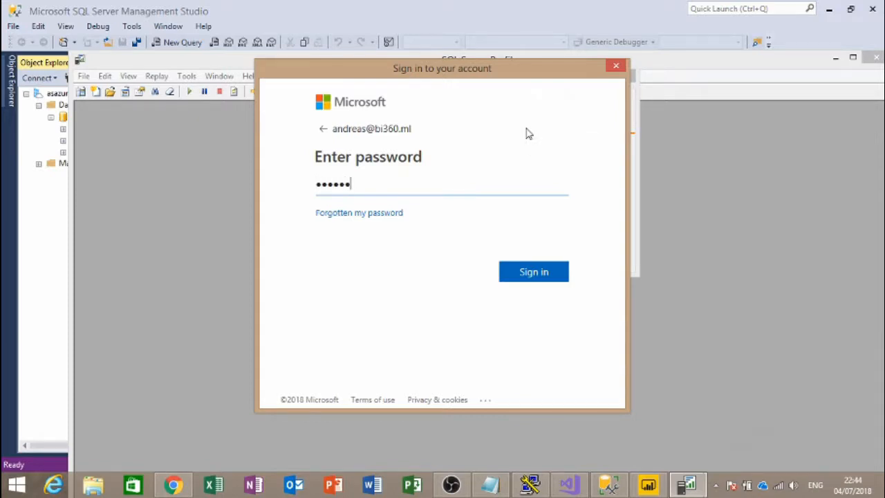
type("••••••")
key("Return")
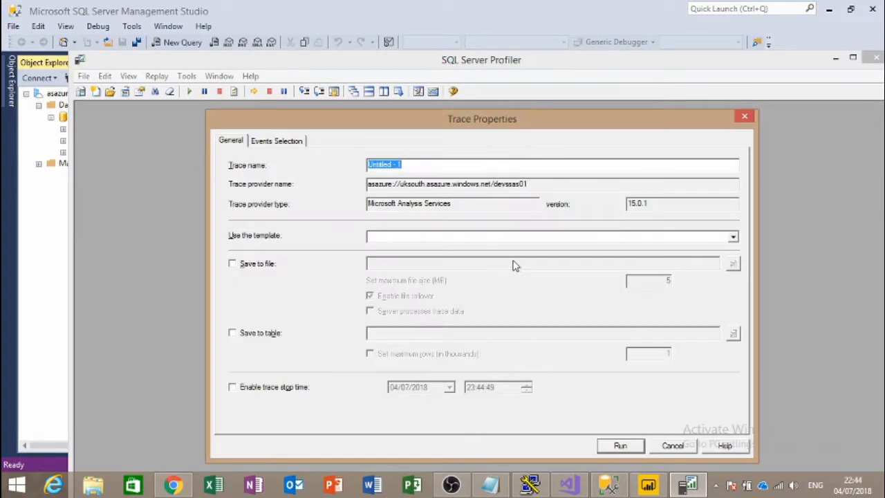
Step: Select the Command Begin, Command End and Error events for the trace
left_click(280, 142)
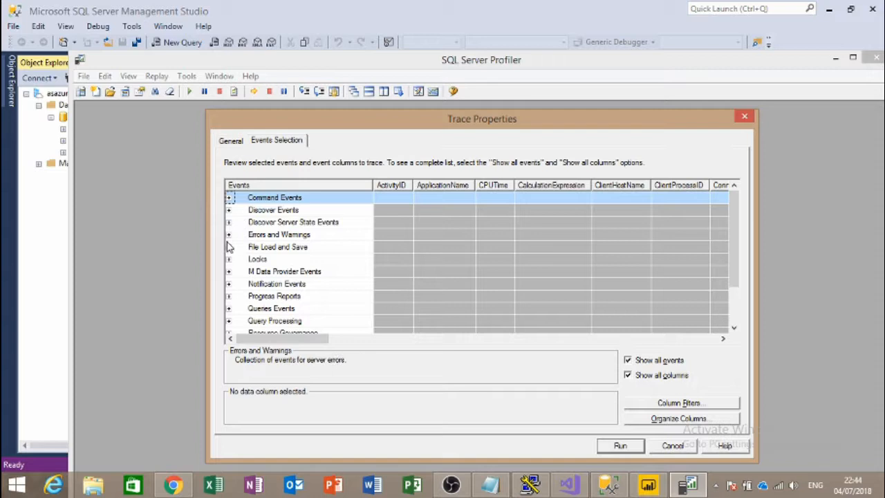
left_click(229, 197)
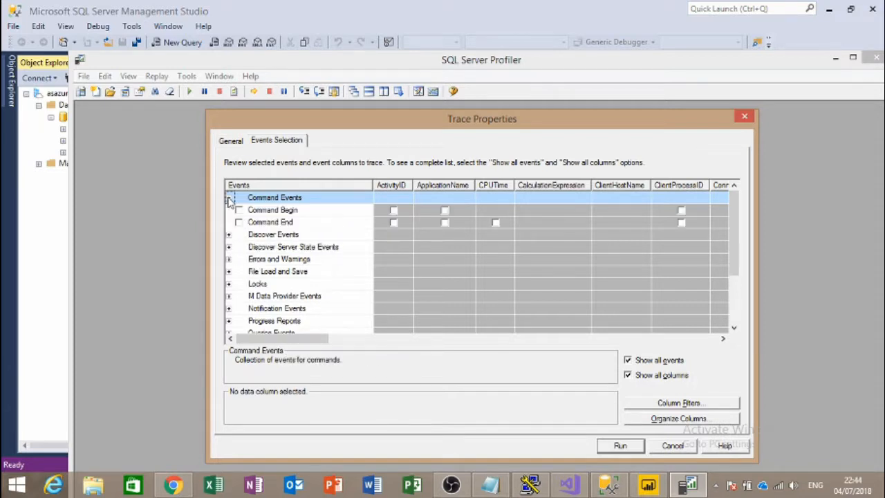
left_click(238, 209)
left_click(238, 222)
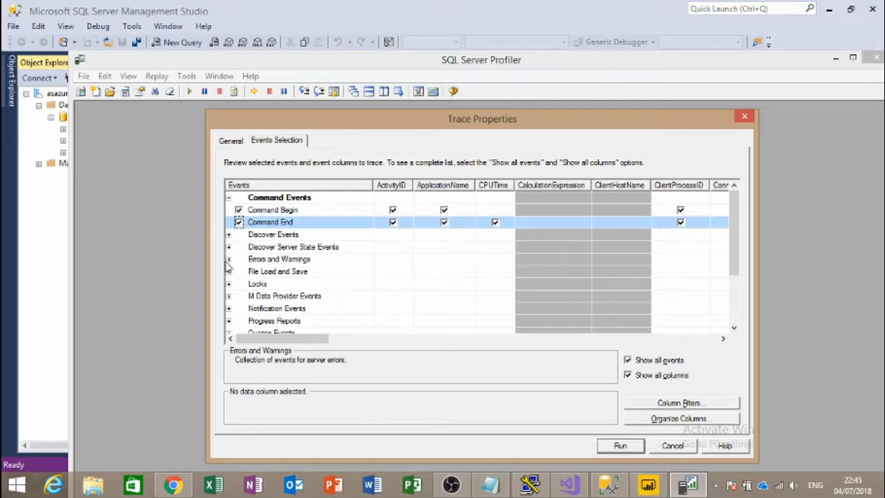
left_click(229, 259)
left_click(239, 271)
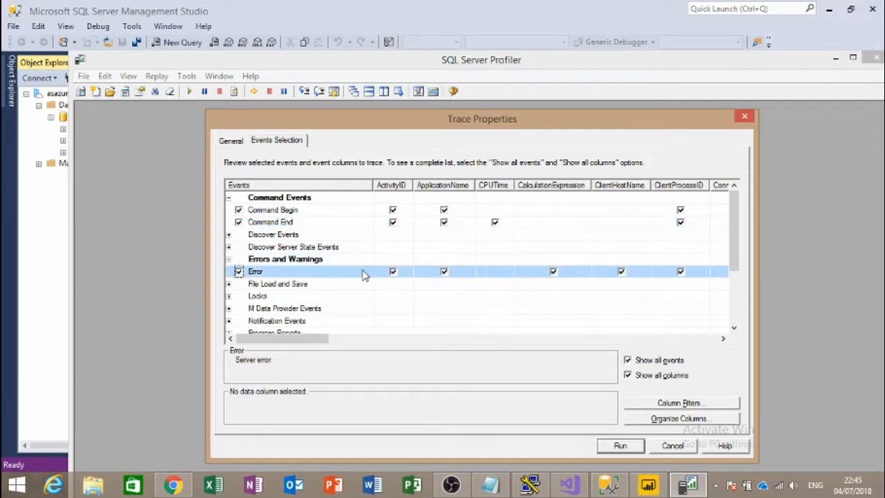
Step: Add Audit Login, Audit Logout and Audit Server Starts And Stops events, then run the trace
scroll(366, 275, "down", 3)
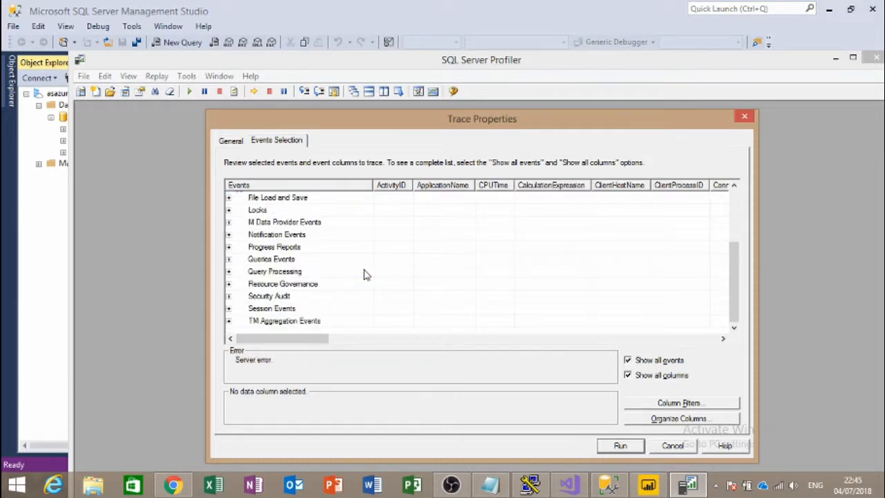
left_click(229, 297)
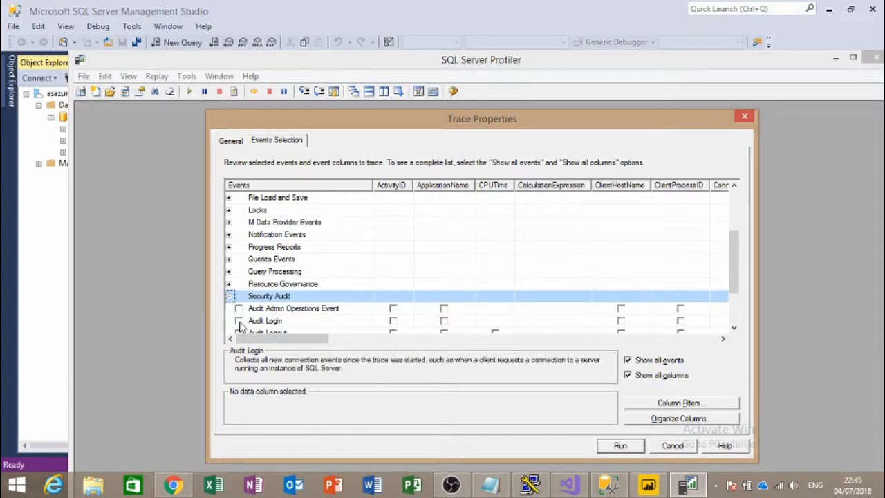
left_click(238, 320)
scroll(238, 321, "down", 1)
left_click(238, 296)
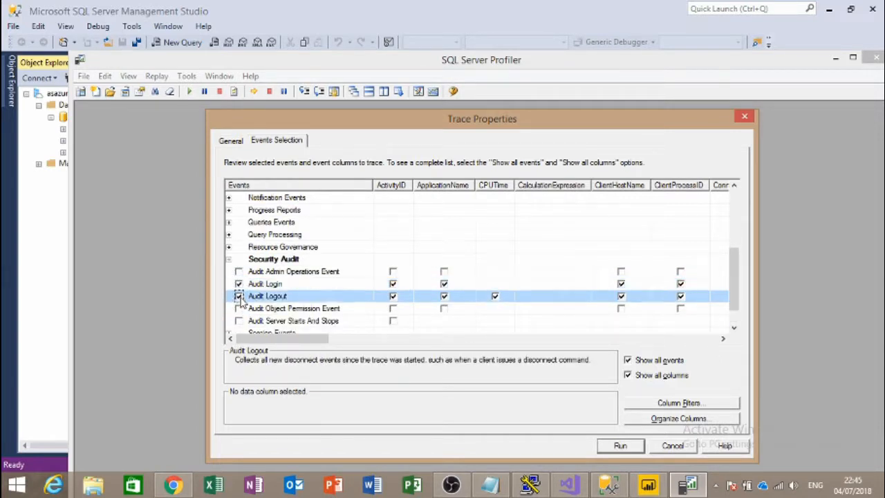
scroll(243, 304, "down", 1)
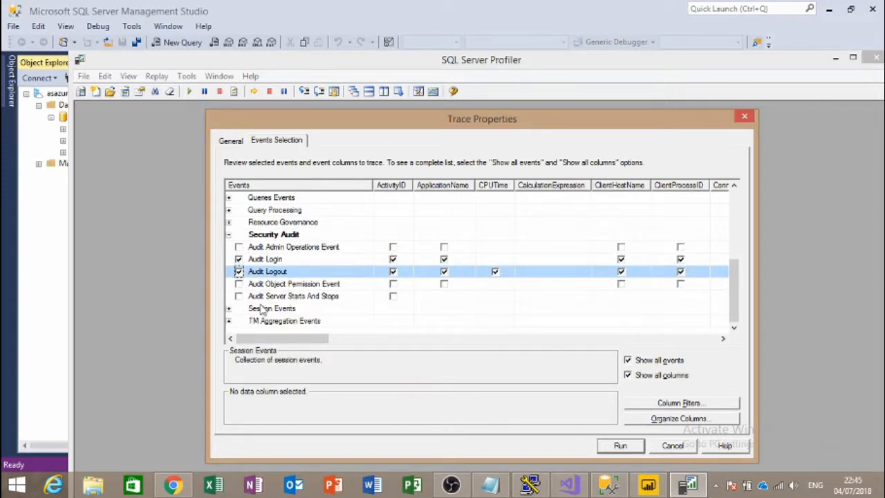
left_click(238, 295)
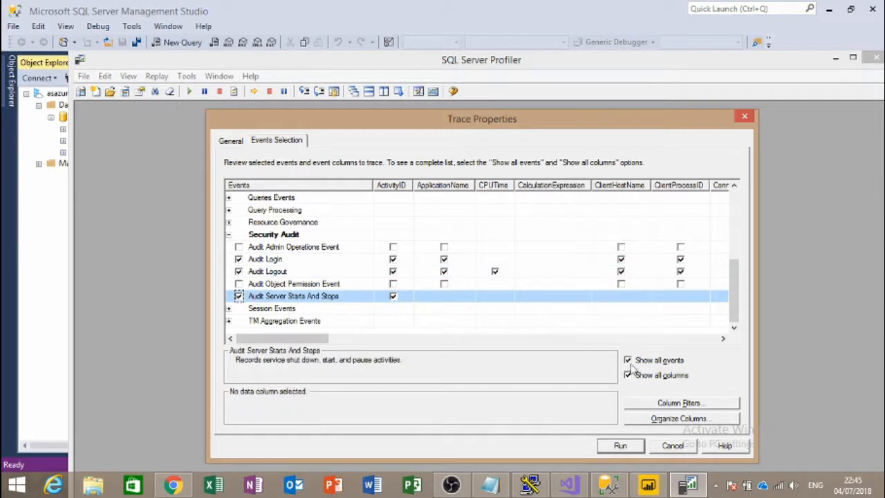
left_click(620, 444)
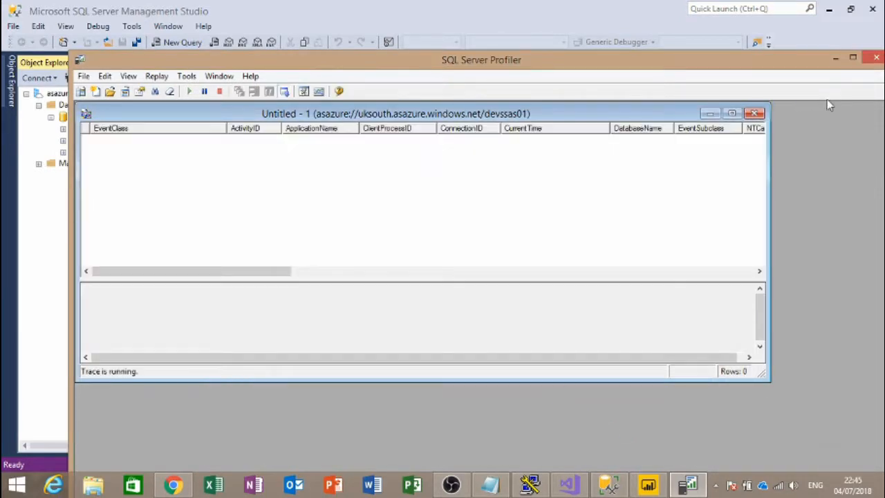
Step: Maximize Profiler and enlarge the trace window, then bring up the Power BI report in Chrome
left_click(854, 58)
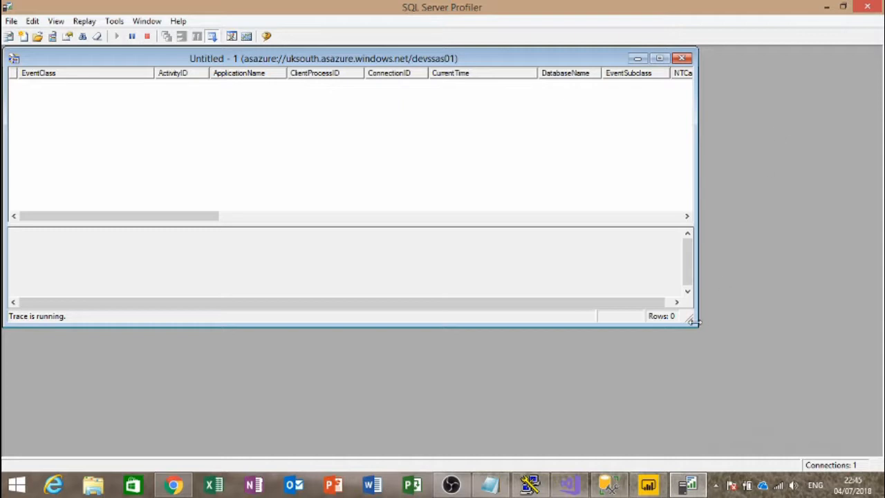
left_click_drag(692, 320, 826, 372)
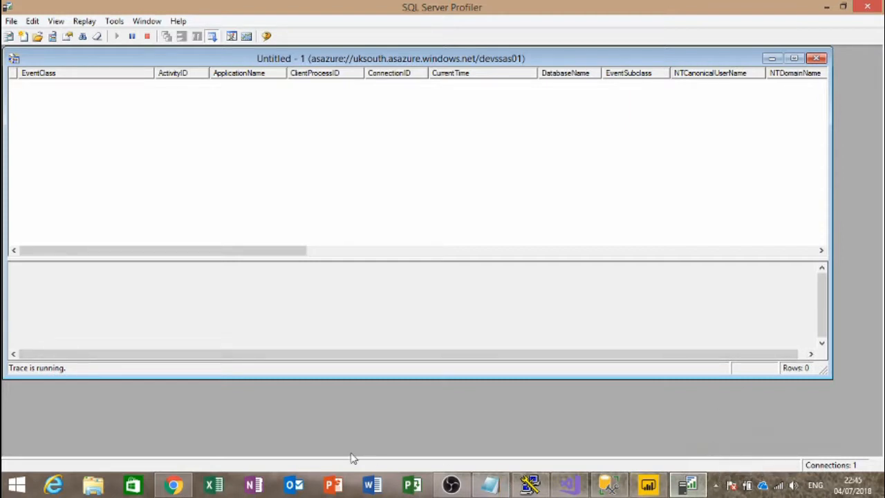
left_click(173, 484)
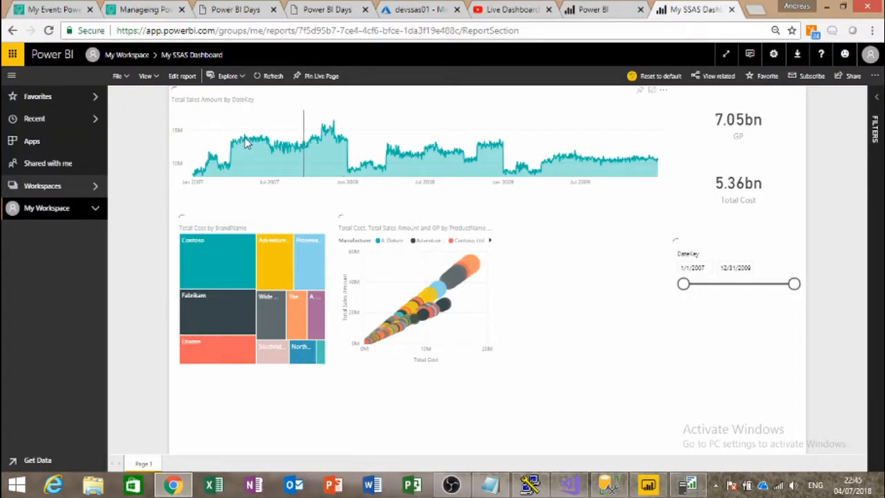
Step: Cross-filter by Proseware, Contoso and Fabrikam, and narrow DateKey to 3/7/2008–5/14/2009
left_click(301, 271)
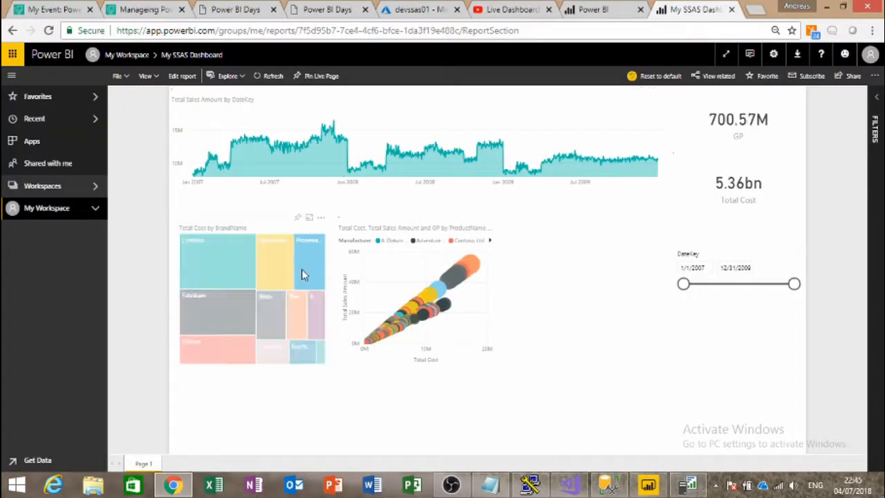
left_click(246, 287)
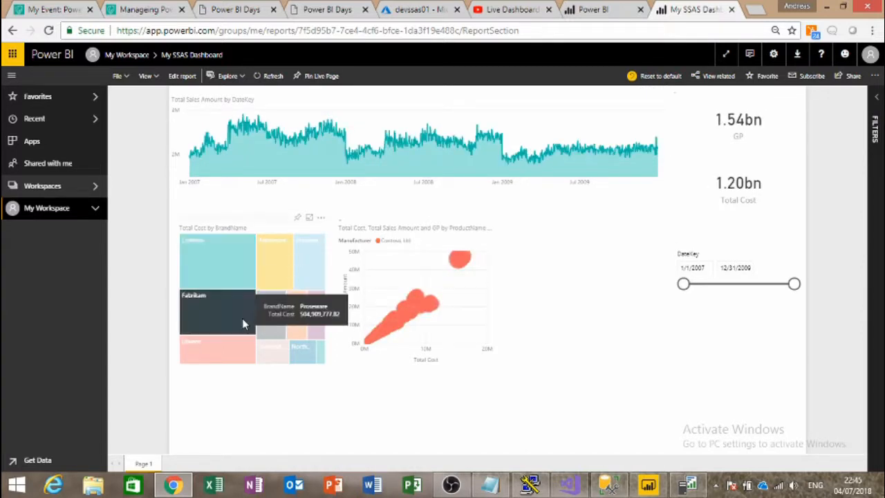
left_click(242, 317)
left_click_drag(683, 285, 726, 283)
left_click_drag(793, 286, 770, 284)
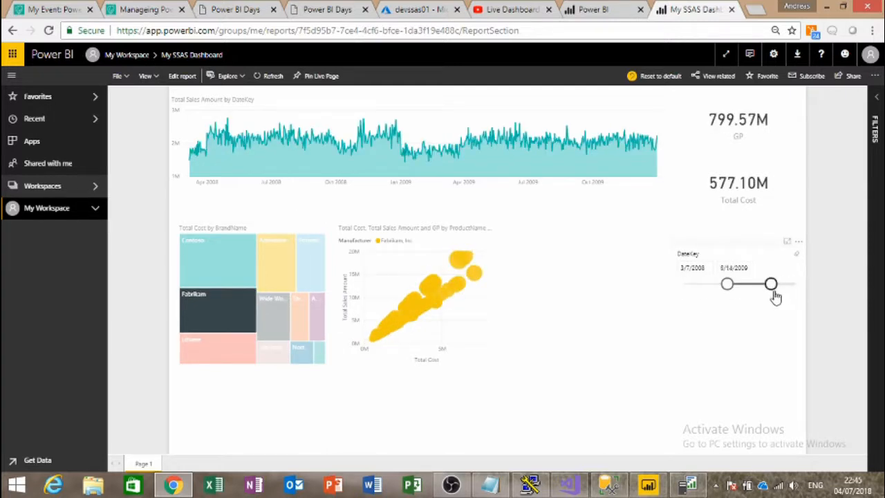
Step: Filter the report by three product bubbles in the scatter chart, then return to Profiler
left_click(461, 274)
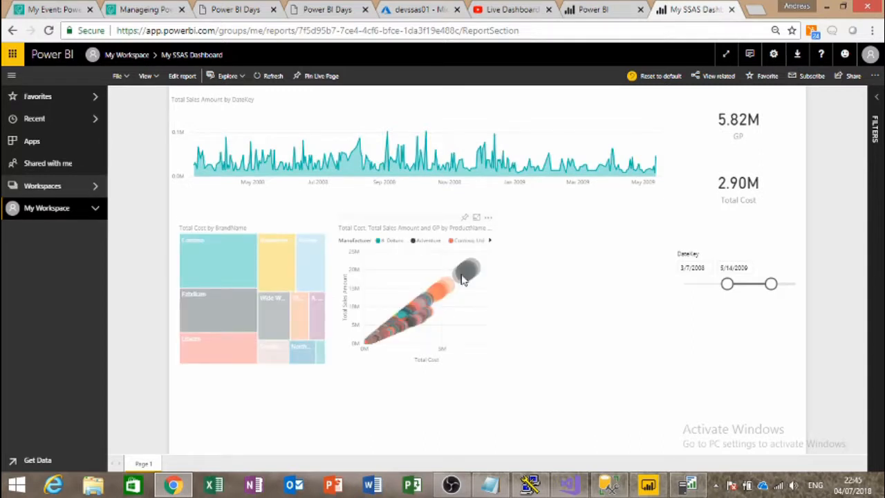
left_click(473, 275)
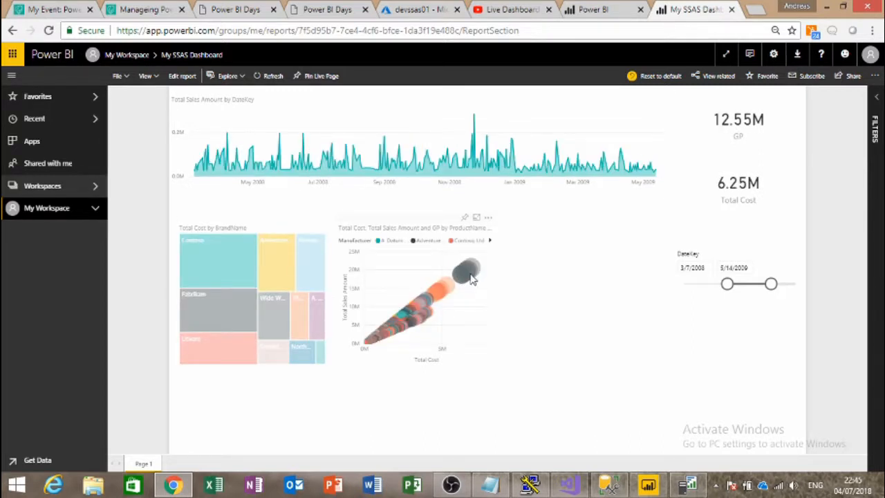
left_click(474, 278)
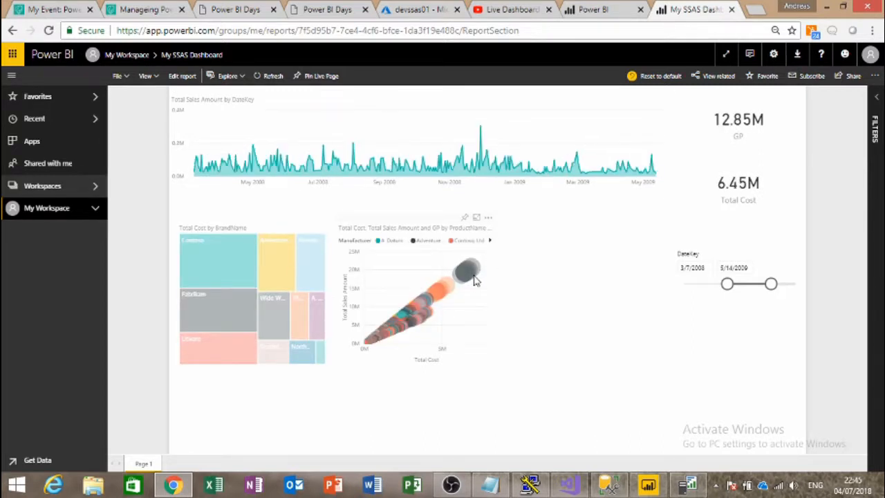
left_click(688, 484)
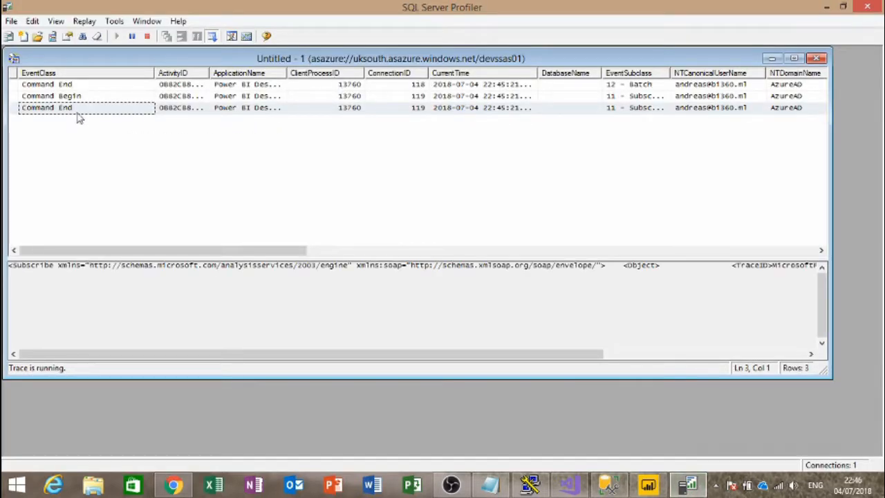
Step: Inspect the command text and user of each of the three captured trace events
left_click(58, 85)
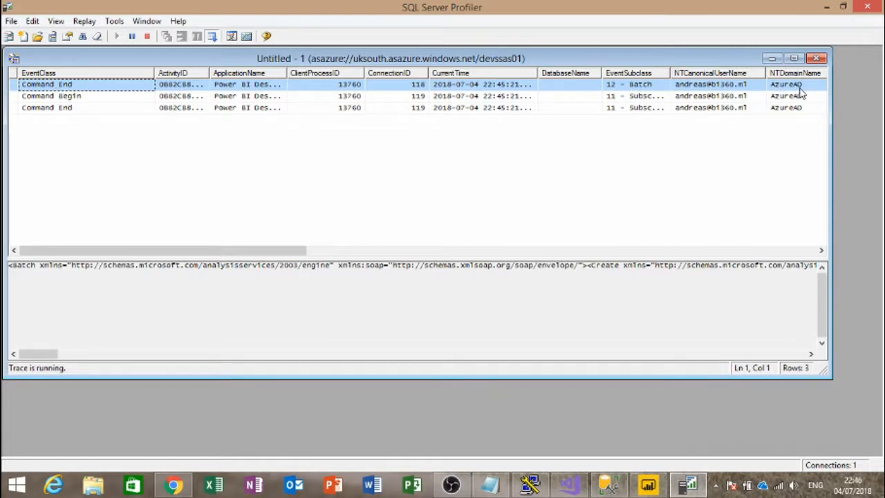
left_click(700, 87)
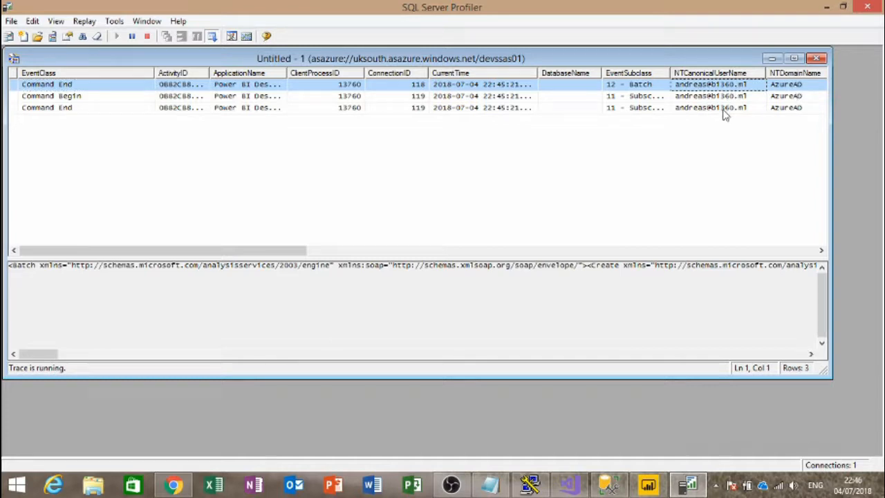
left_click(719, 97)
left_click(719, 108)
left_click(718, 86)
left_click(718, 96)
left_click(718, 108)
left_click(719, 97)
left_click(719, 86)
Step: Check the application name and XML of the Command Begin and Command End events
left_click(282, 84)
left_click_drag(367, 265, 551, 266)
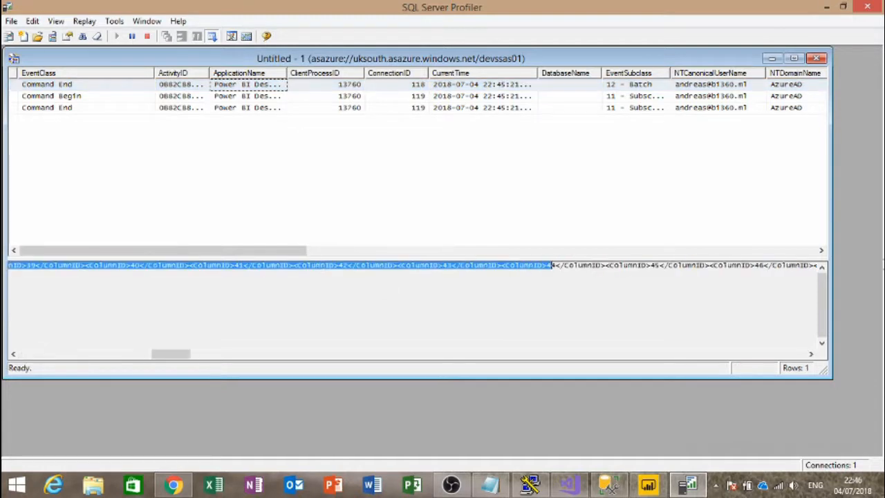
left_click(90, 97)
left_click_drag(184, 358, 20, 382)
left_click(247, 96)
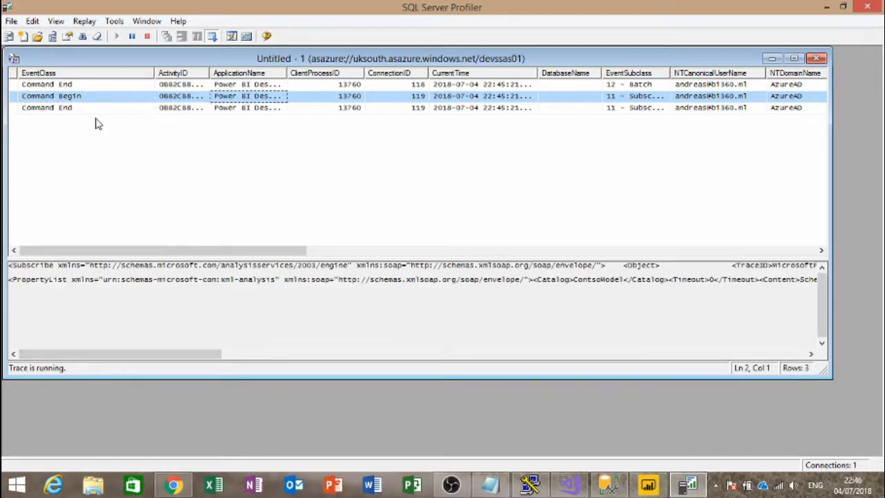
left_click(64, 109)
left_click(64, 85)
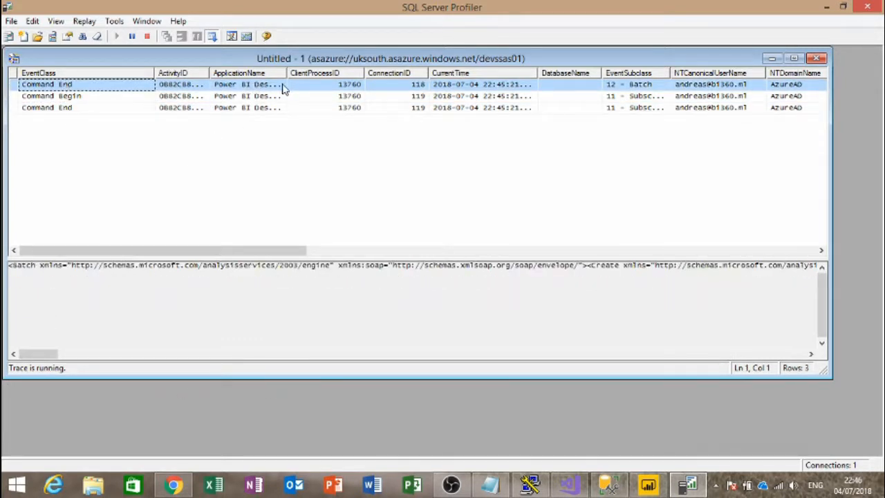
Step: Widen the ApplicationName column to compare all three events, then bring up Power BI Desktop
left_click_drag(288, 72, 367, 73)
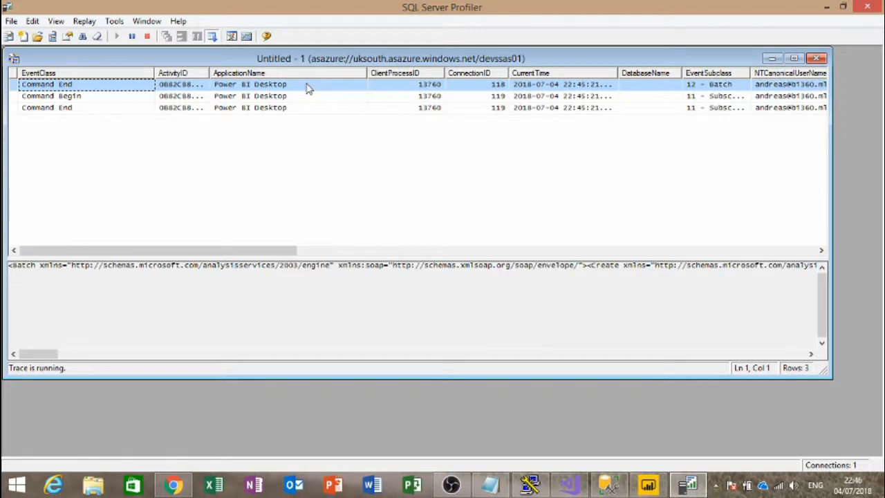
left_click(306, 100)
left_click(306, 111)
left_click(304, 99)
left_click(304, 90)
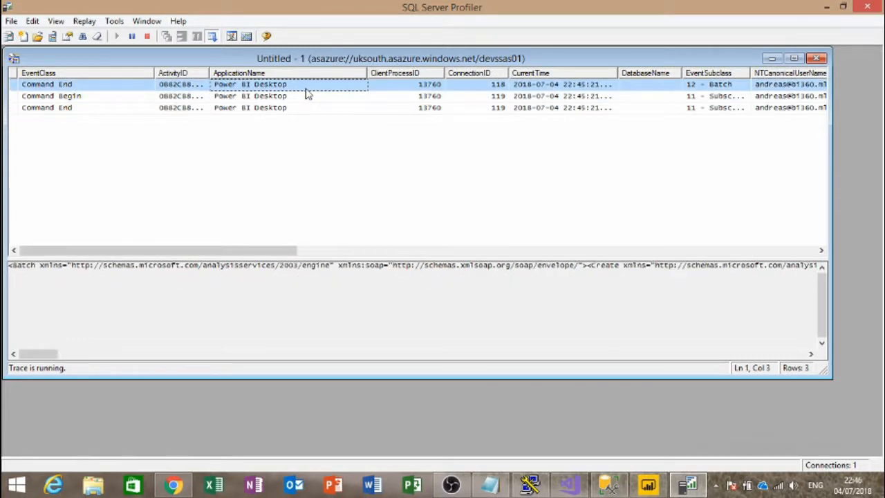
left_click(649, 483)
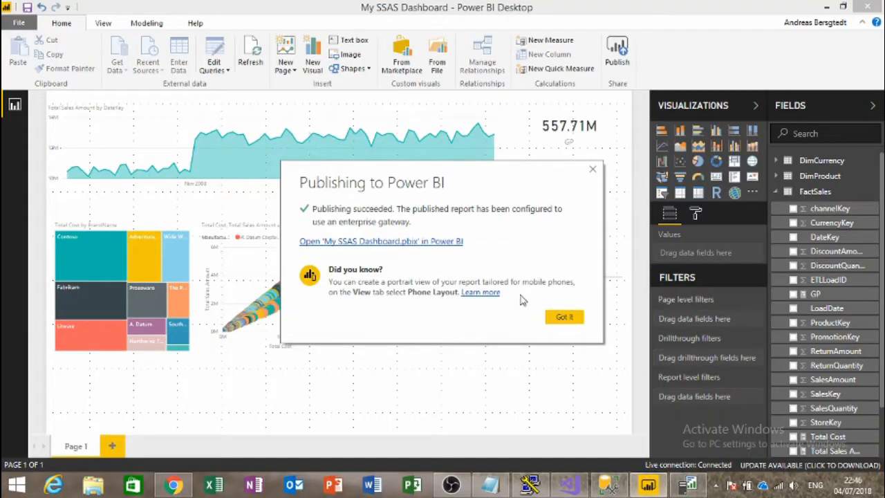
Step: Dismiss the publishing message and cross-filter the treemap by Adventure Works and Contoso, then clear it
left_click(565, 318)
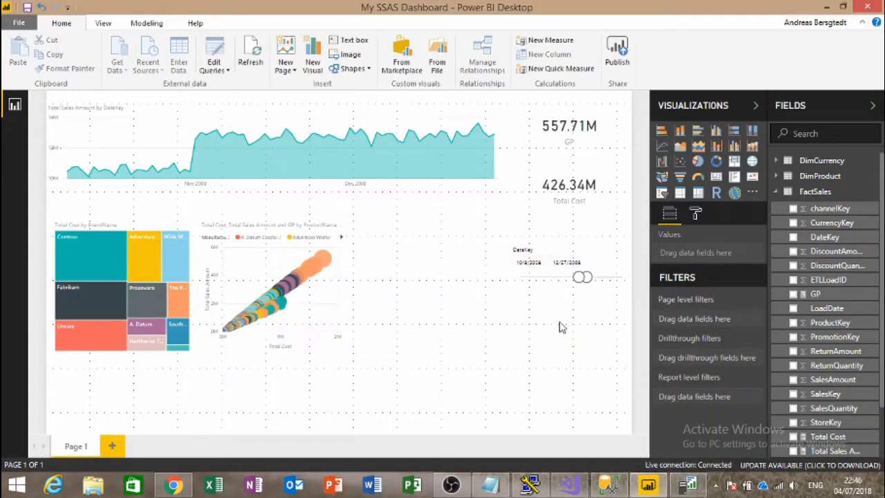
left_click(142, 250)
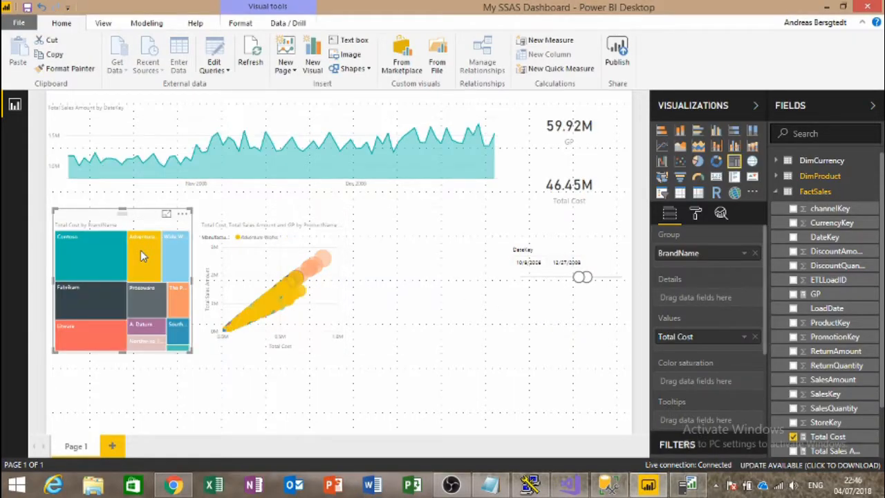
left_click(100, 262)
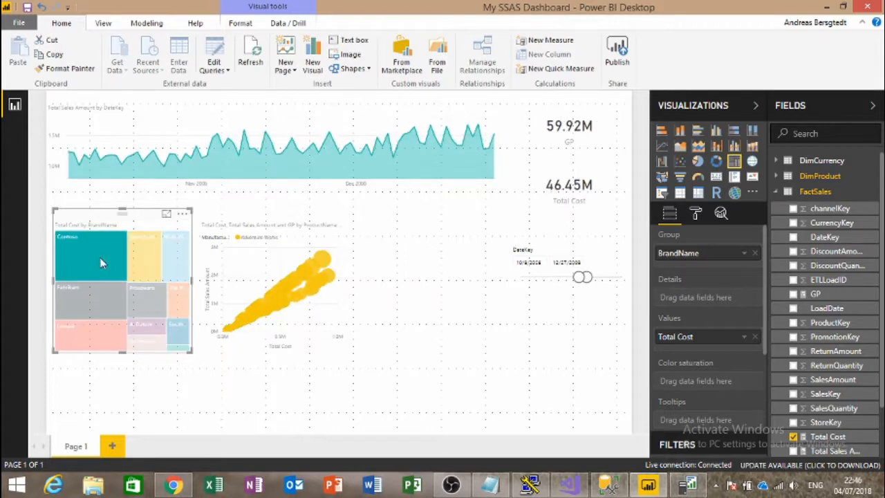
left_click(101, 262)
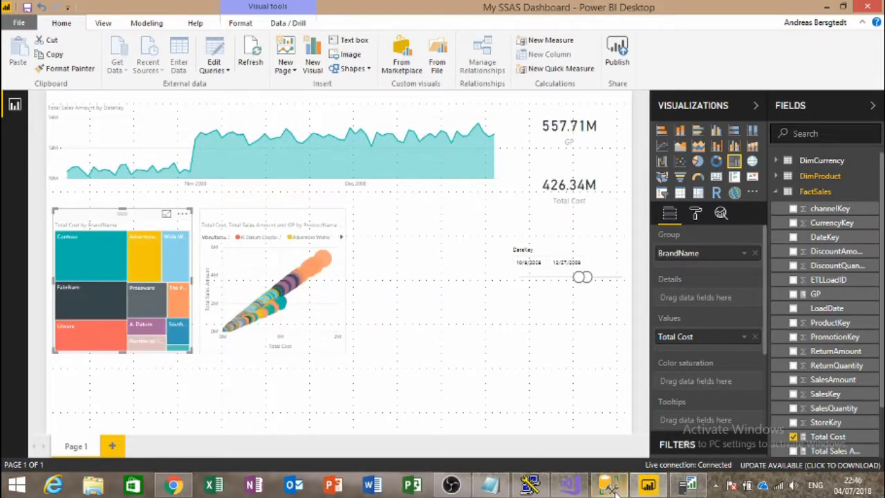
Step: Close Power BI Desktop and return to the report in the browser
mouse_move(610, 489)
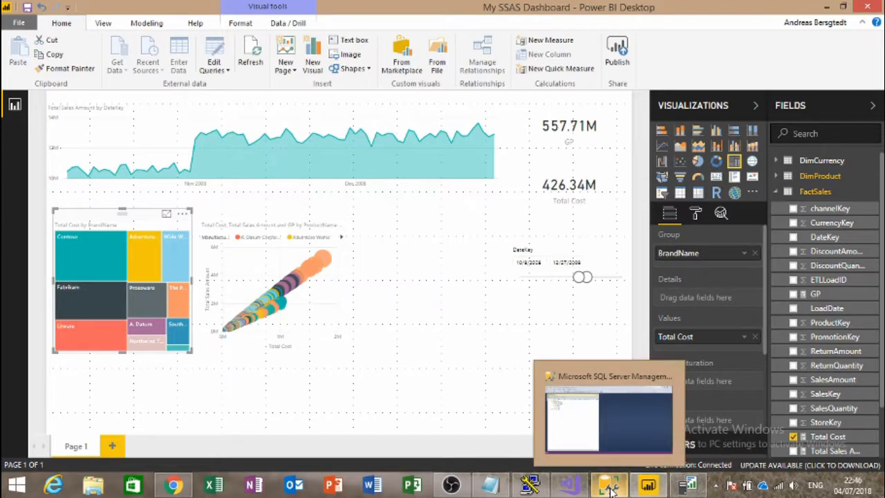
left_click(688, 485)
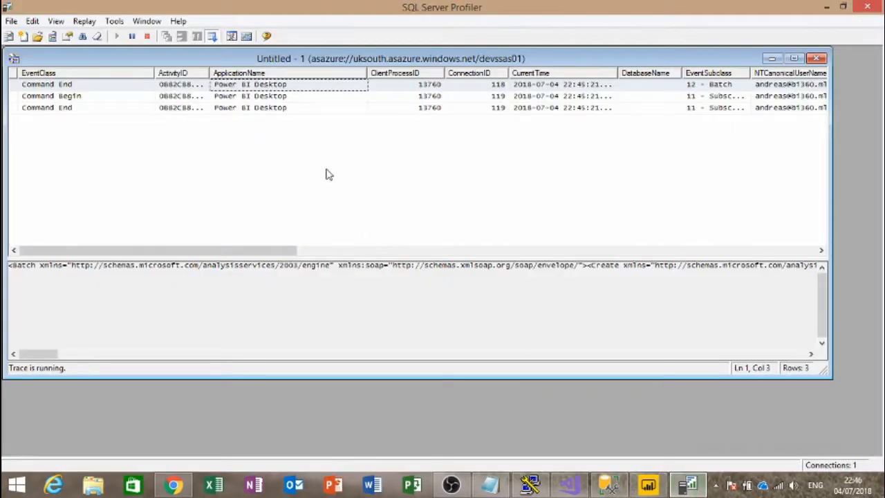
left_click(648, 485)
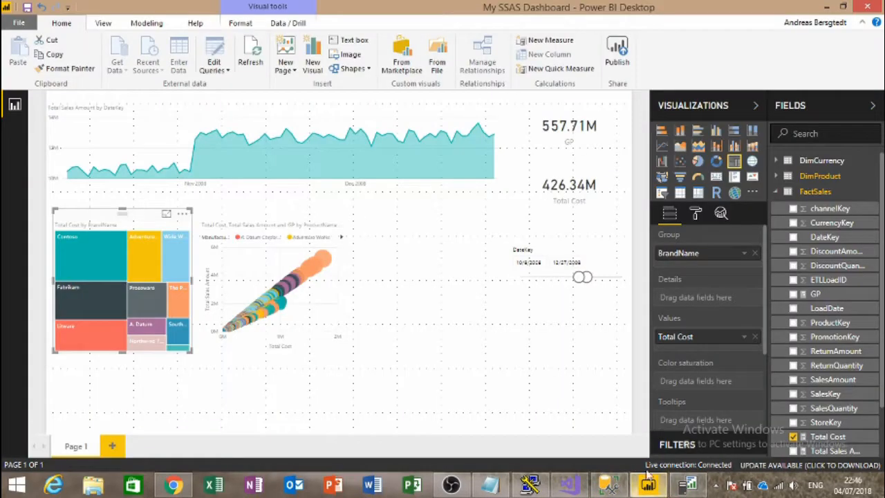
mouse_move(879, 4)
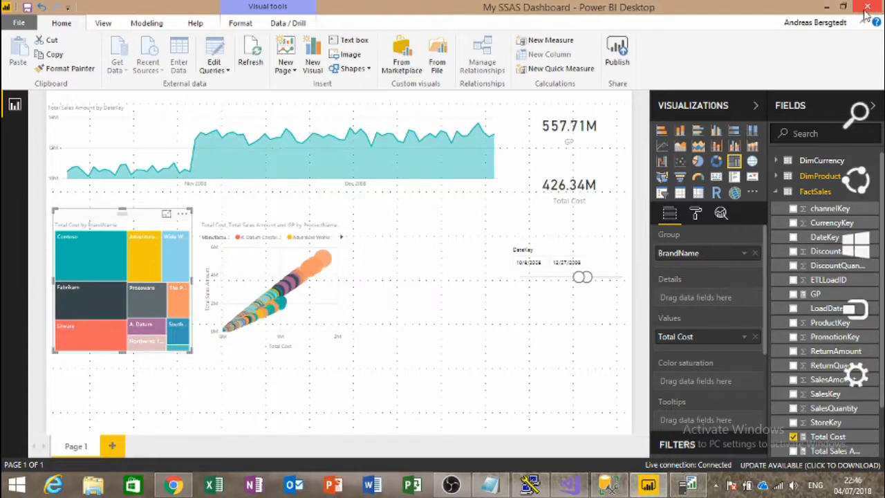
left_click(866, 7)
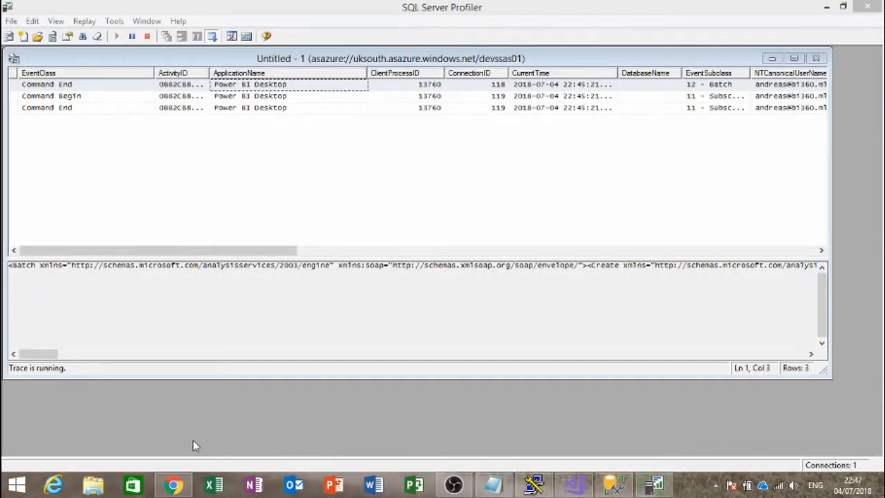
left_click(173, 484)
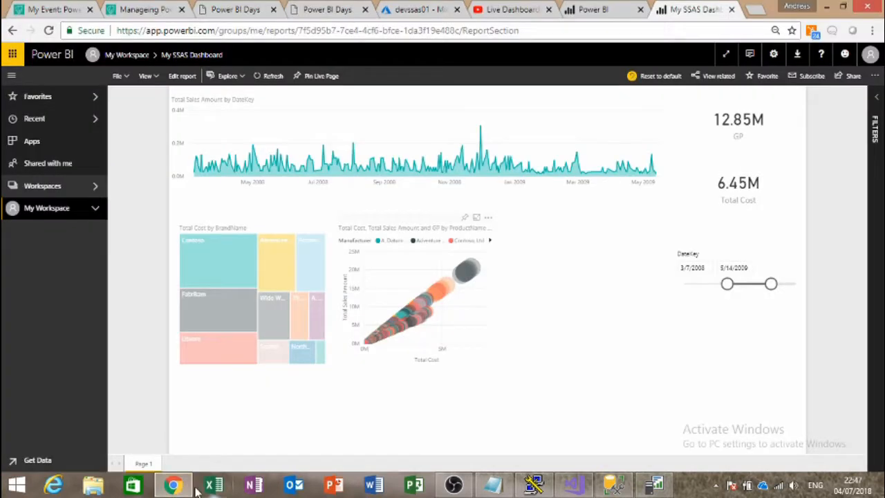
Step: Toggle the Contoso cross-filter on the online report, then switch to Management Studio
left_click(226, 270)
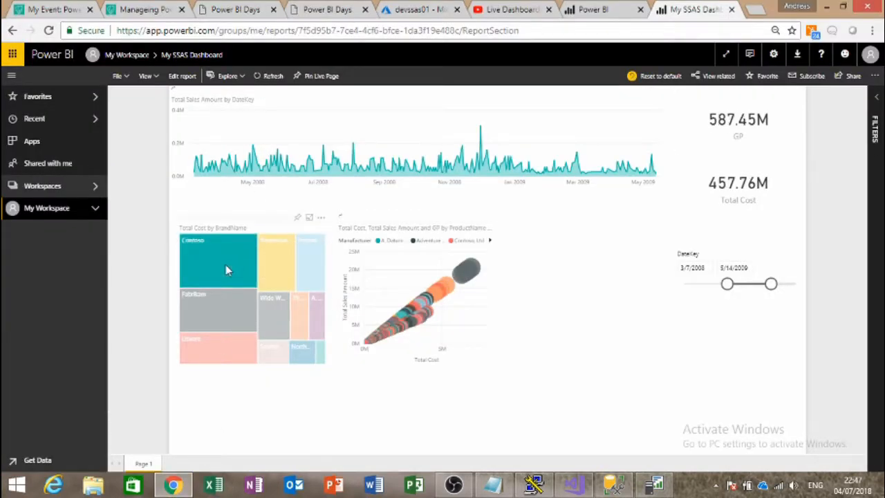
left_click(226, 269)
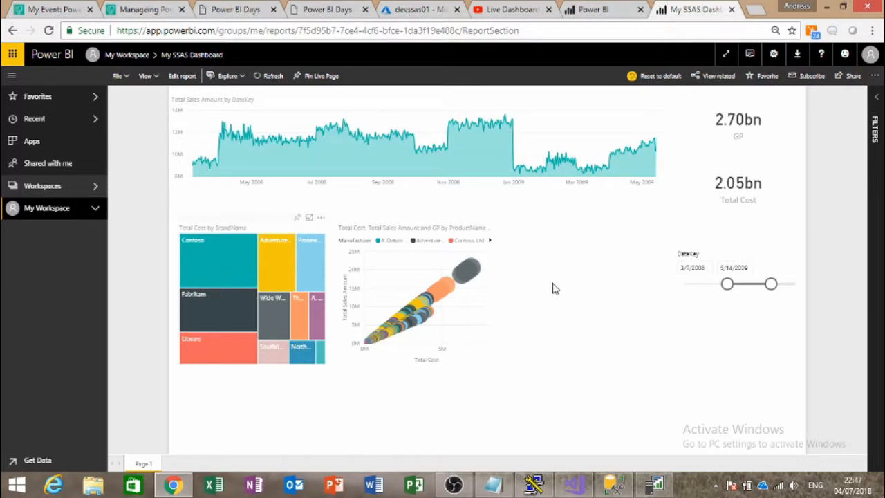
left_click(624, 488)
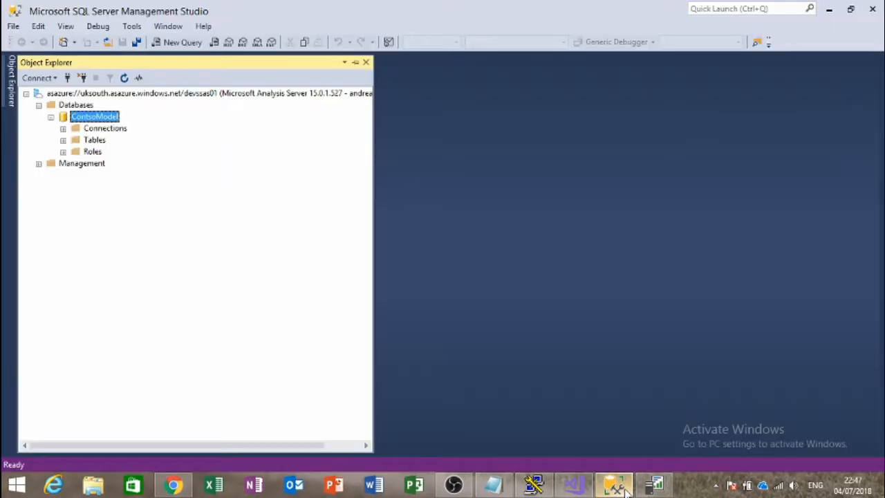
Step: Stop the running Profiler trace and open its properties
left_click(654, 485)
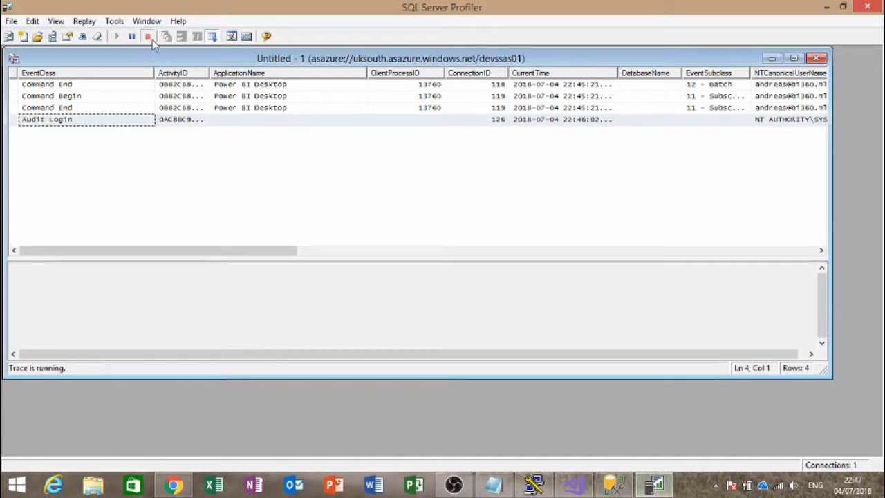
left_click(148, 36)
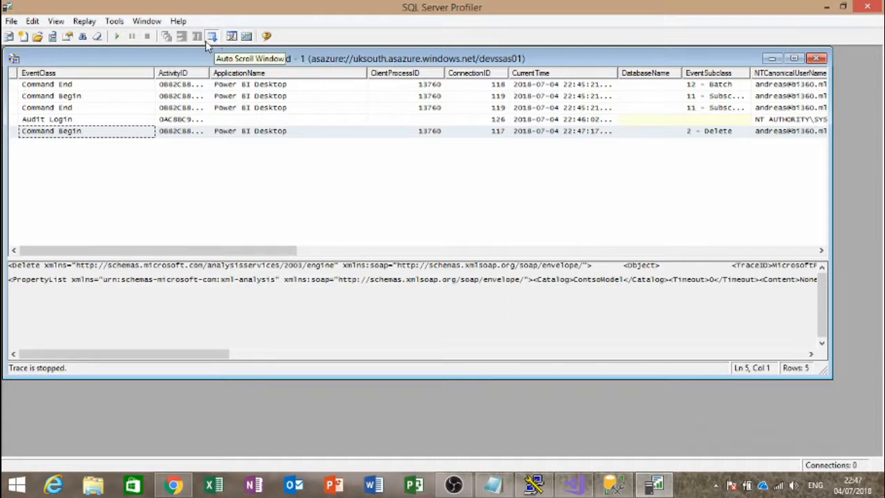
left_click(70, 38)
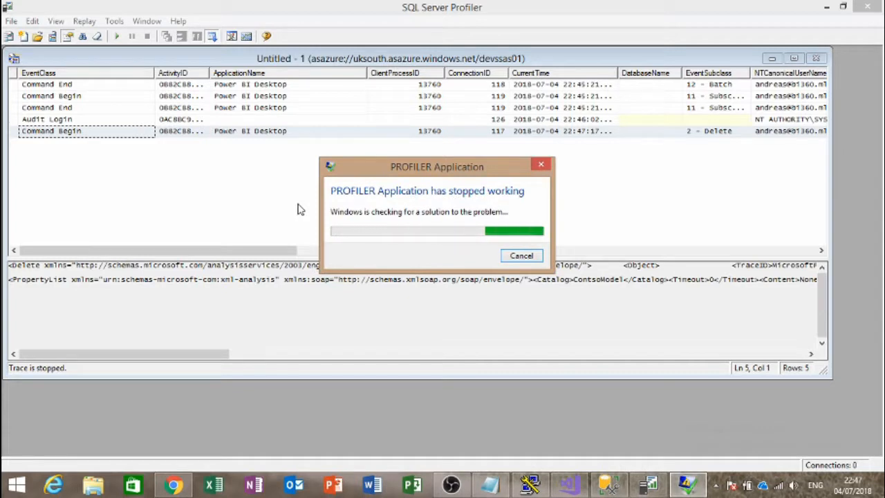
Step: Dismiss the Profiler crash report and relaunch SQL Server Profiler
left_click(522, 255)
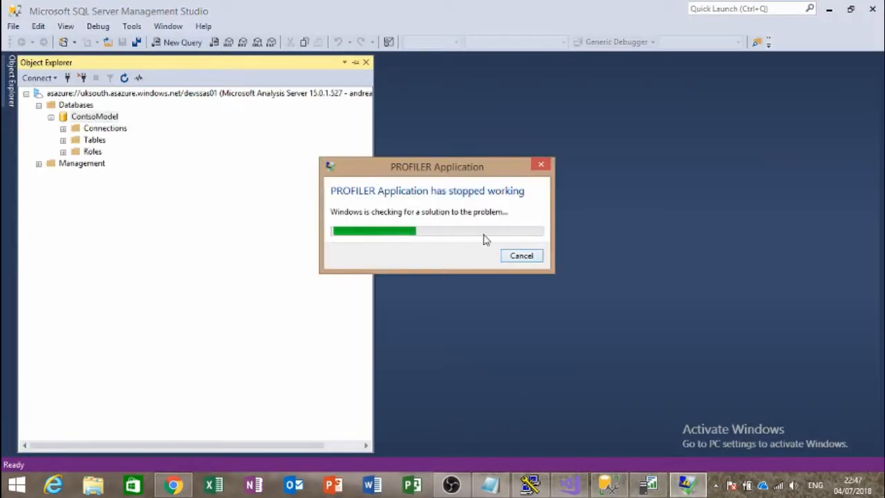
left_click(522, 254)
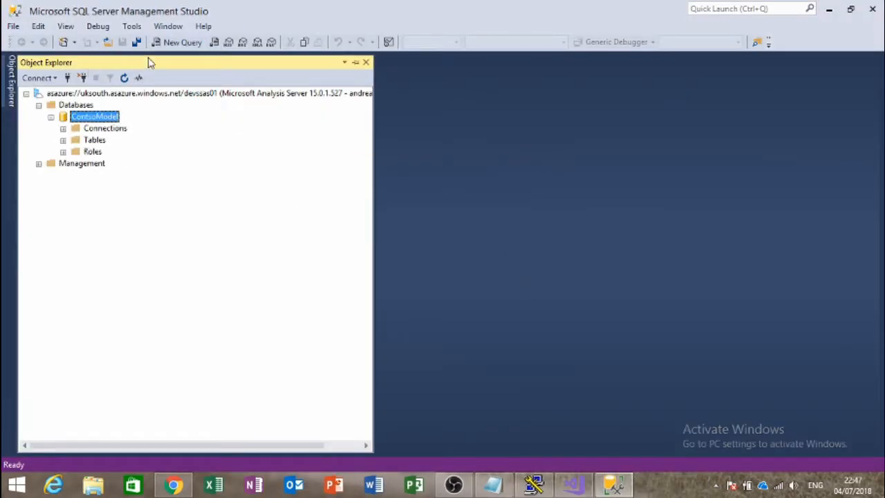
left_click(132, 27)
Step: Relaunch SQL Server Profiler and sign in to devssas01 with Active Directory - Universal with MFA, entering the account password
left_click(153, 39)
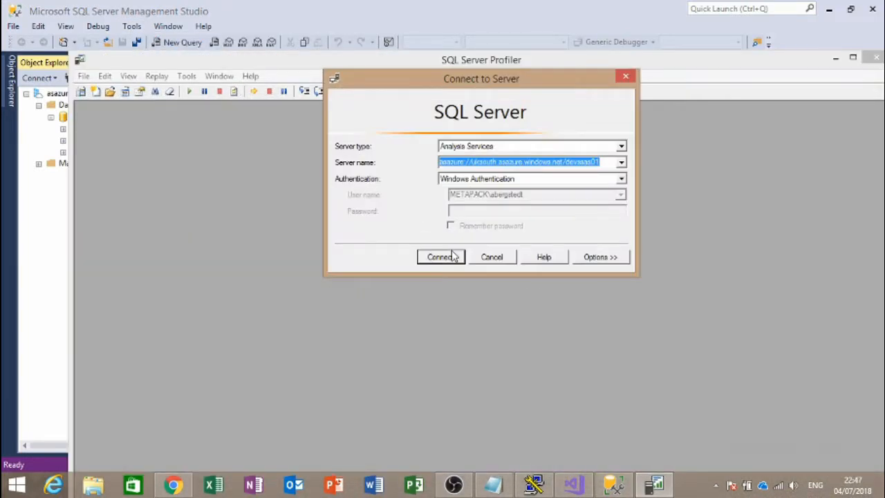
left_click(575, 179)
left_click(575, 207)
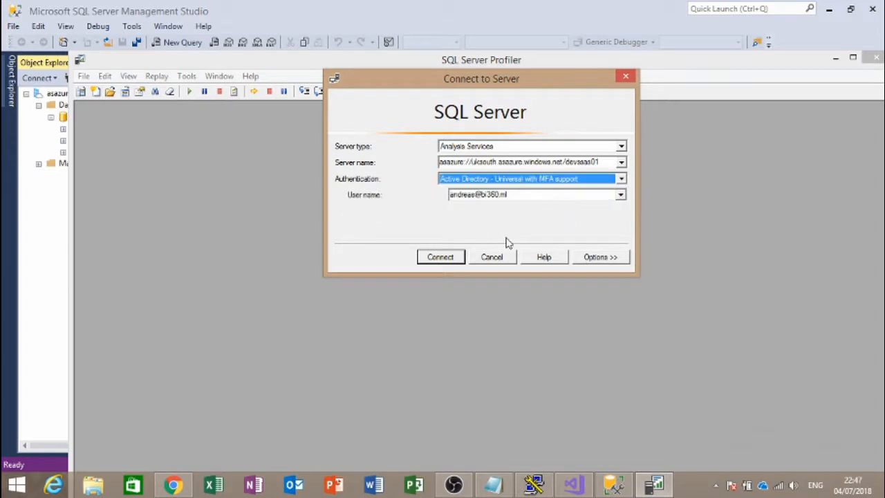
left_click(440, 261)
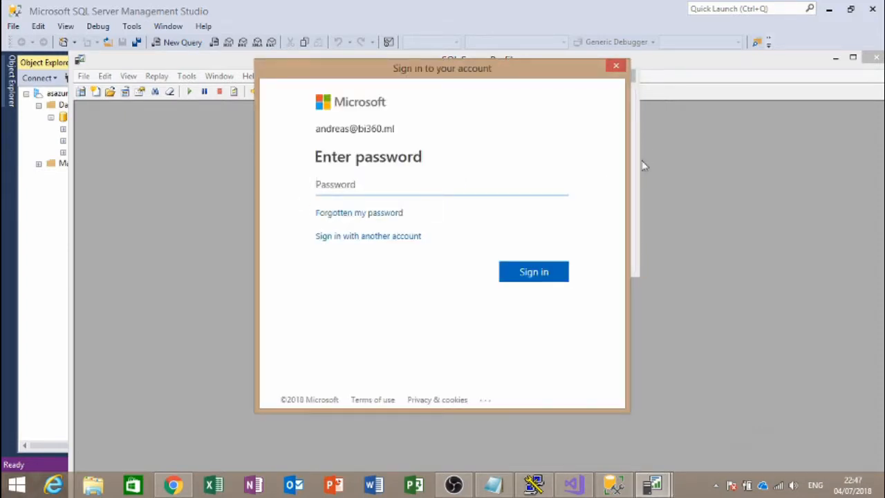
type("••••••••")
key("Return")
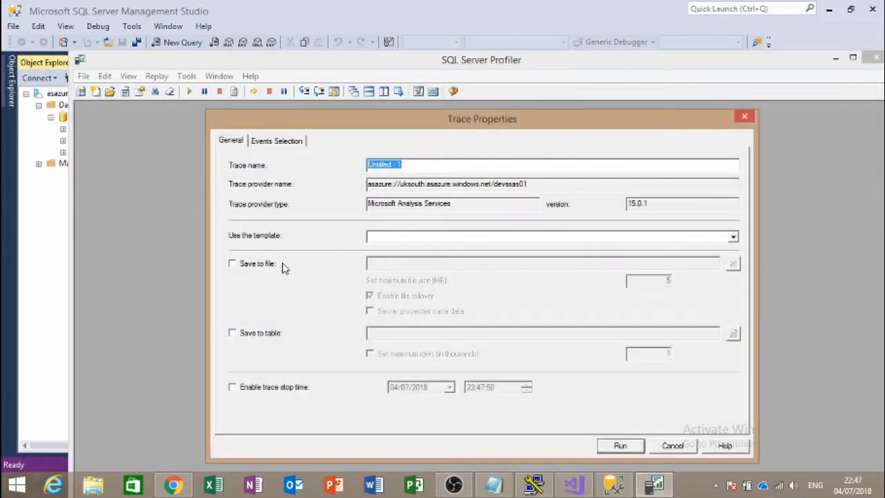
Step: Select Command Begin/End, Discover Begin/End and Server State Discover Begin/Data/End events for the trace
left_click(271, 143)
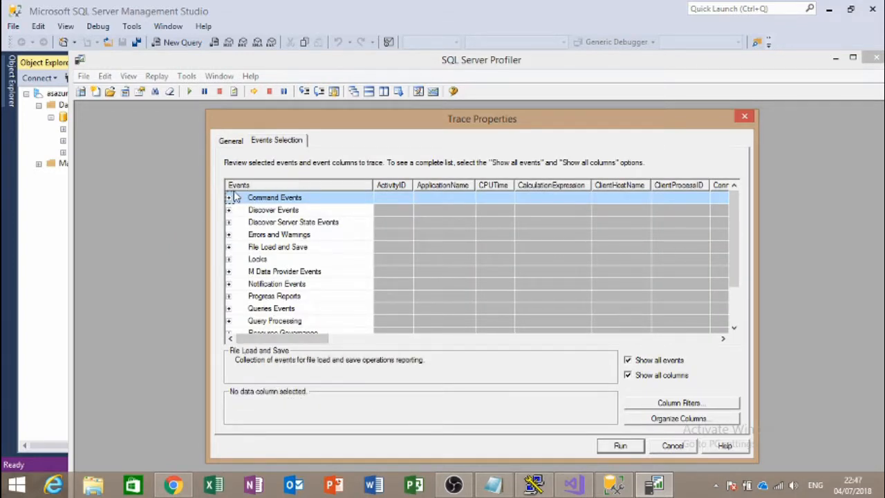
left_click(230, 197)
left_click(238, 210)
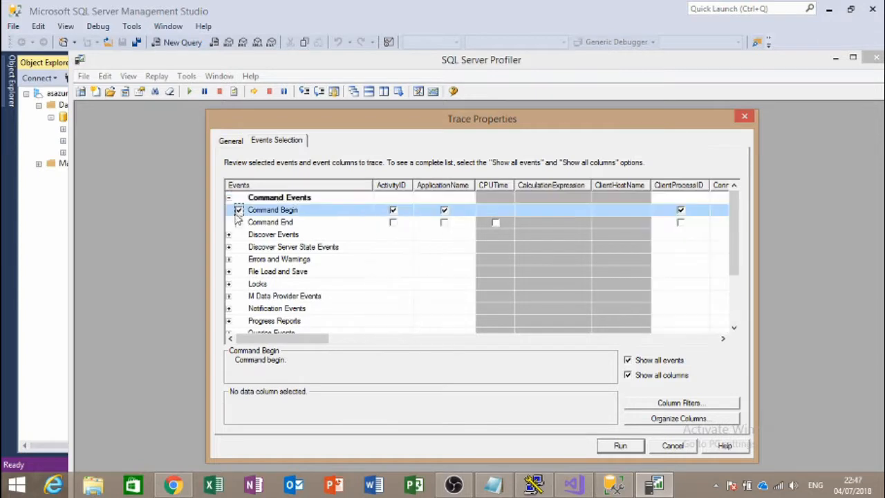
left_click(239, 222)
left_click(229, 234)
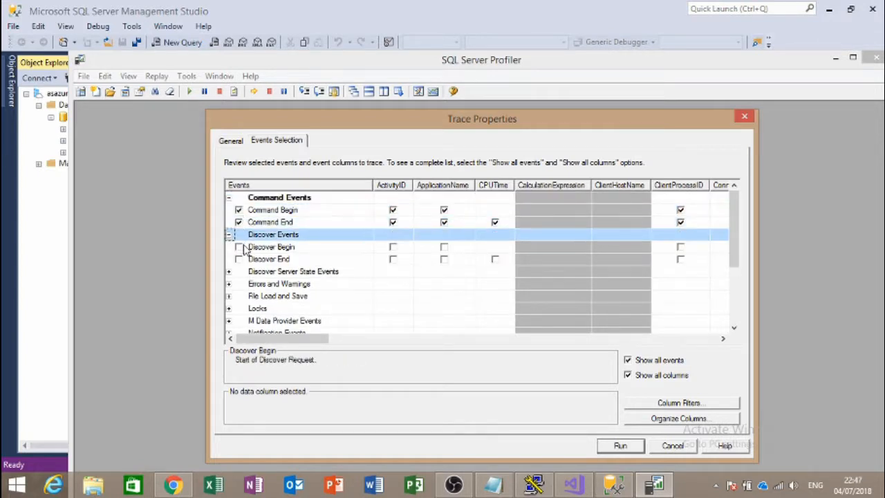
left_click(239, 246)
left_click(238, 259)
left_click(228, 270)
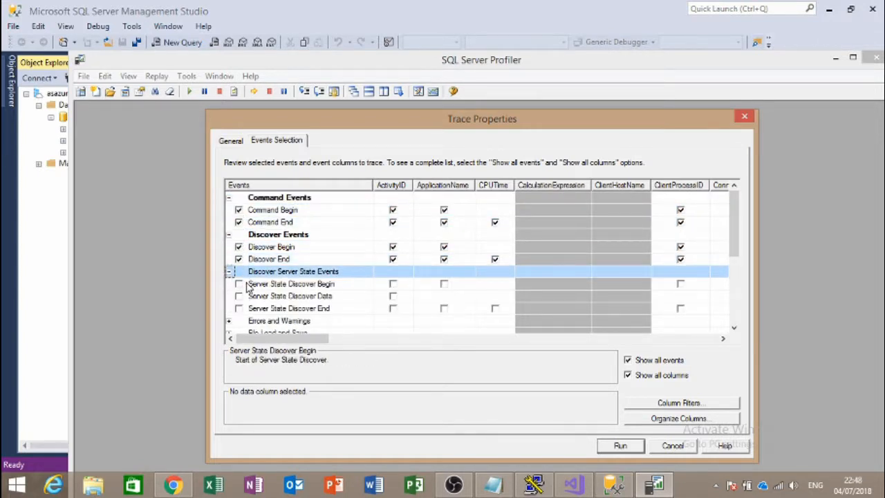
left_click(238, 284)
left_click(239, 296)
left_click(238, 308)
scroll(251, 304, "down", 3)
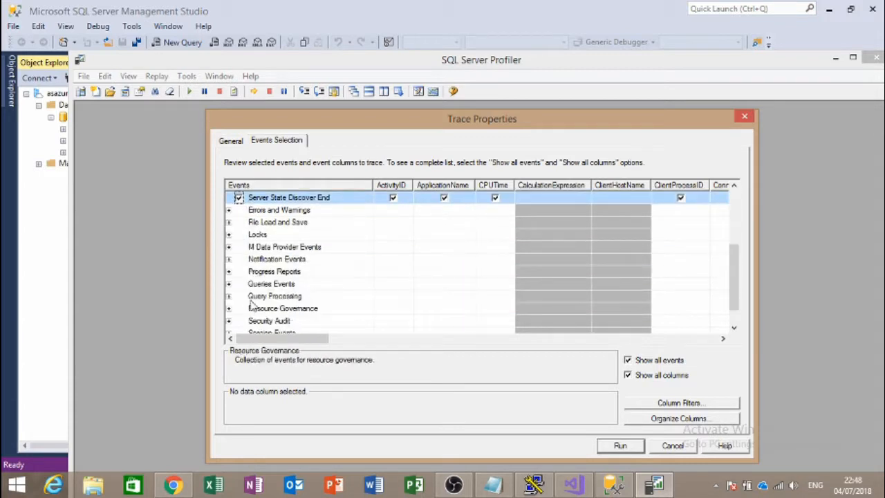
scroll(231, 250, "up", 1)
Step: Add the Error event plus File Load Begin/End and File Save Begin events
left_click(229, 247)
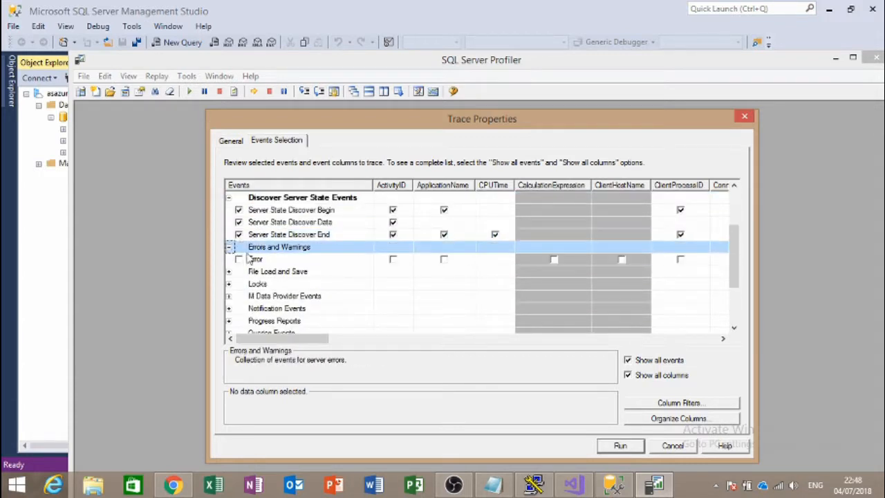
left_click(244, 263)
left_click(238, 259)
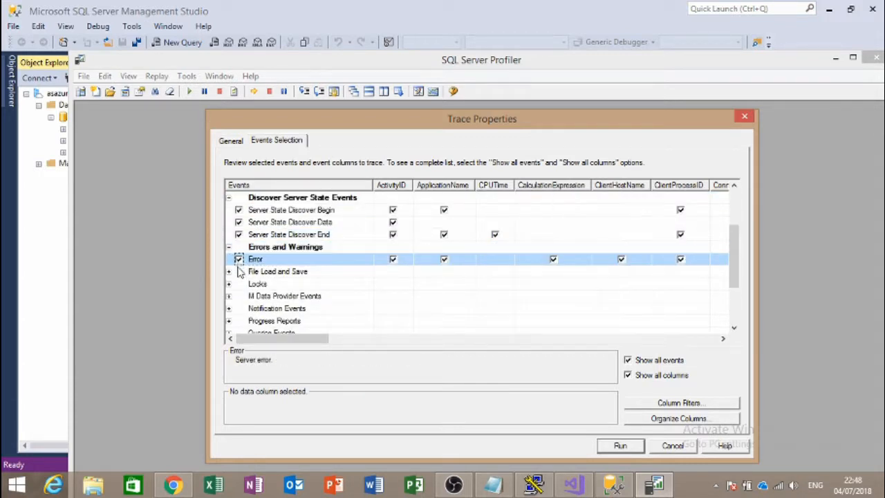
left_click(229, 271)
left_click(239, 283)
left_click(238, 296)
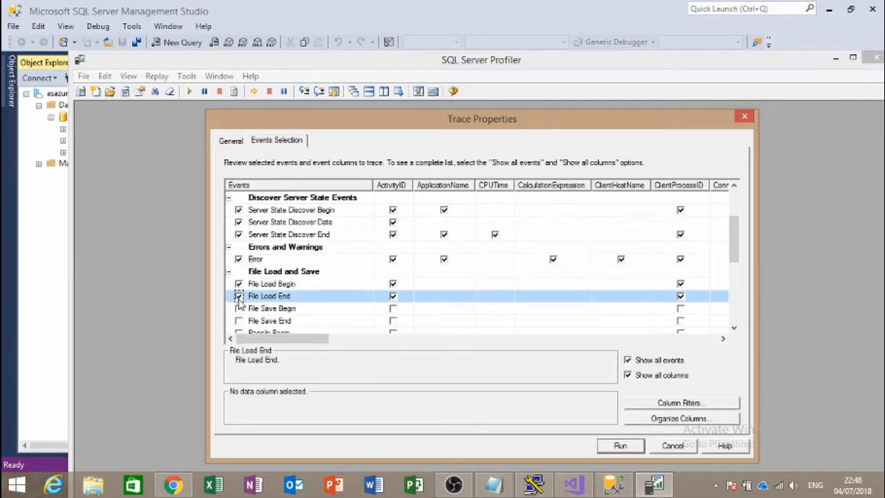
left_click(238, 309)
scroll(240, 311, "down", 3)
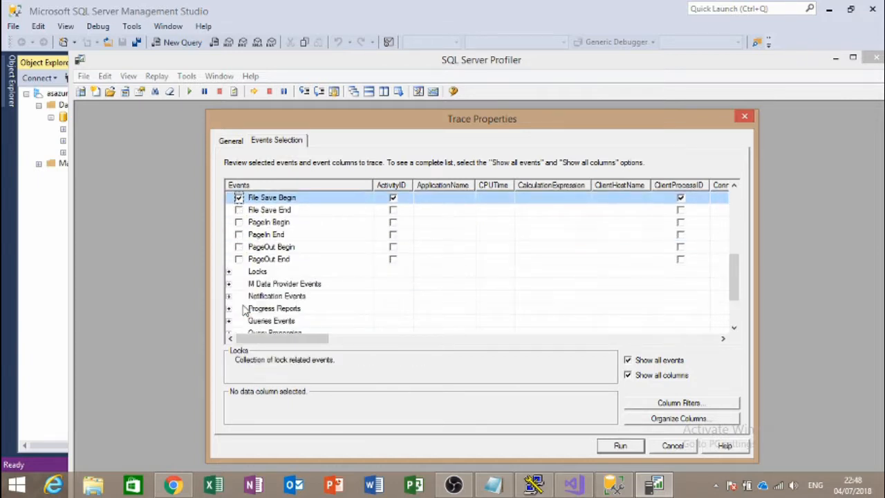
Step: Add Execute Source Query, Notification, User Defined and Progress Report Begin/Current/End/Error events
left_click(229, 283)
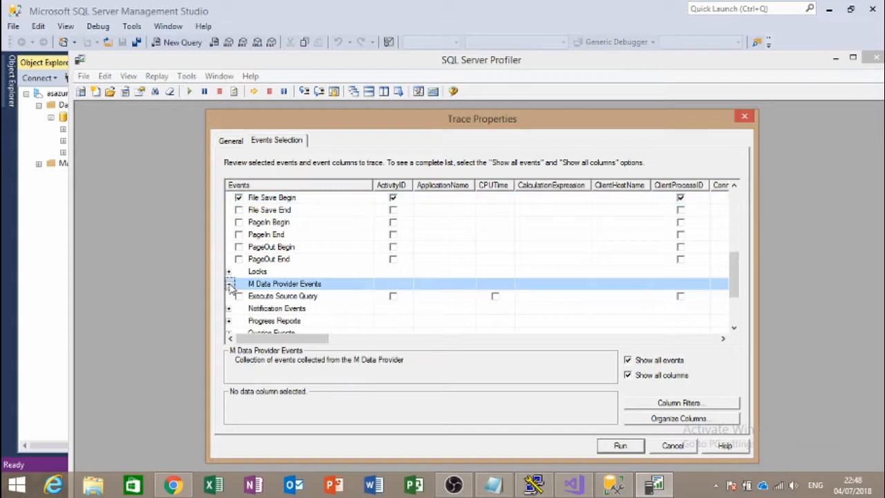
left_click(238, 296)
scroll(237, 309, "down", 2)
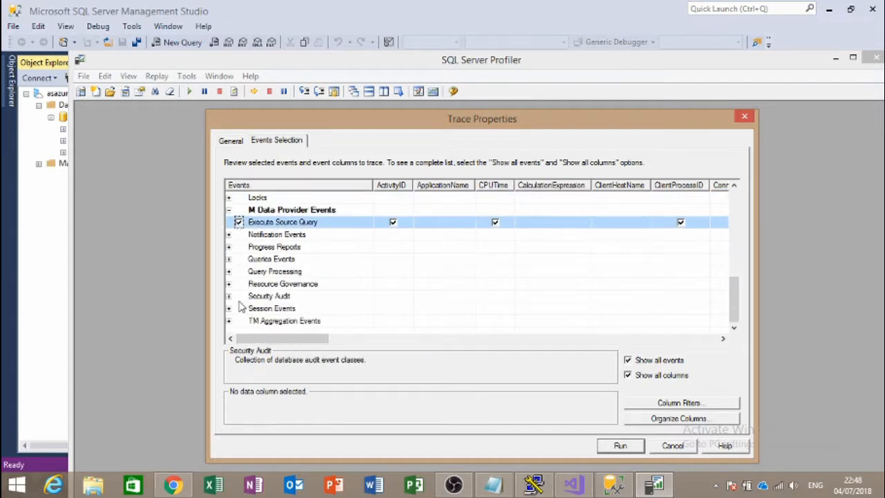
left_click(228, 234)
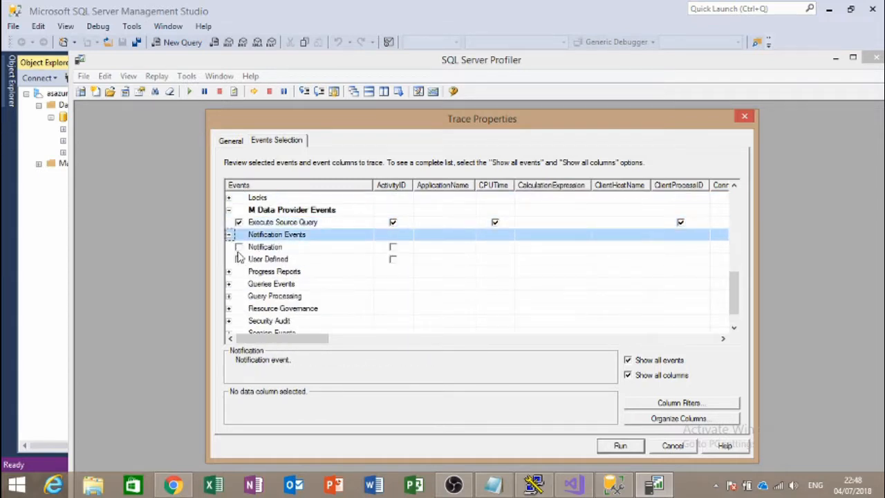
left_click(238, 247)
left_click(239, 258)
left_click(229, 271)
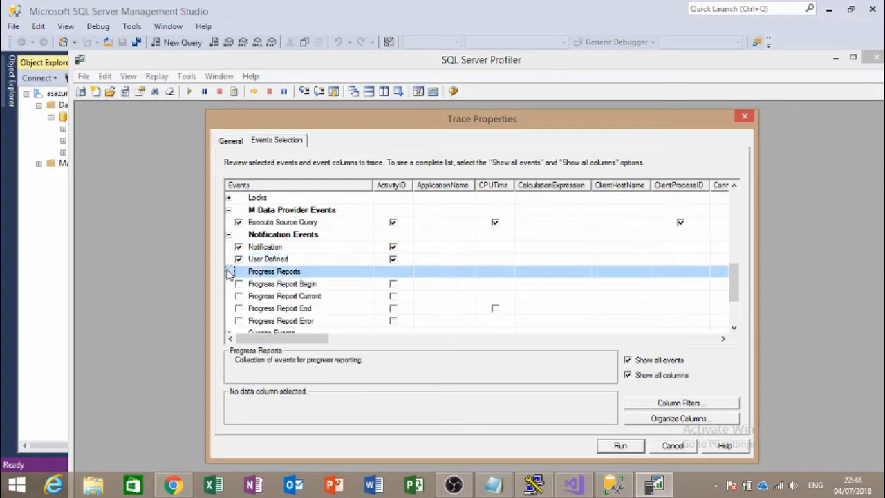
scroll(239, 291, "down", 2)
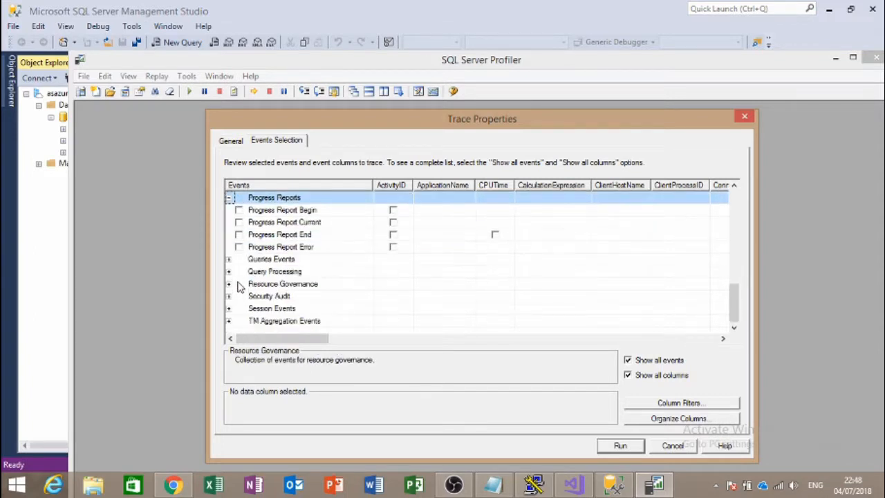
left_click(238, 210)
left_click(238, 222)
left_click(239, 234)
left_click(239, 247)
Step: Add Query Begin/End, Calculate Non Empty Begin/Current/End and both Calculation Evaluation events
left_click(228, 259)
left_click(238, 271)
left_click(238, 283)
left_click(229, 296)
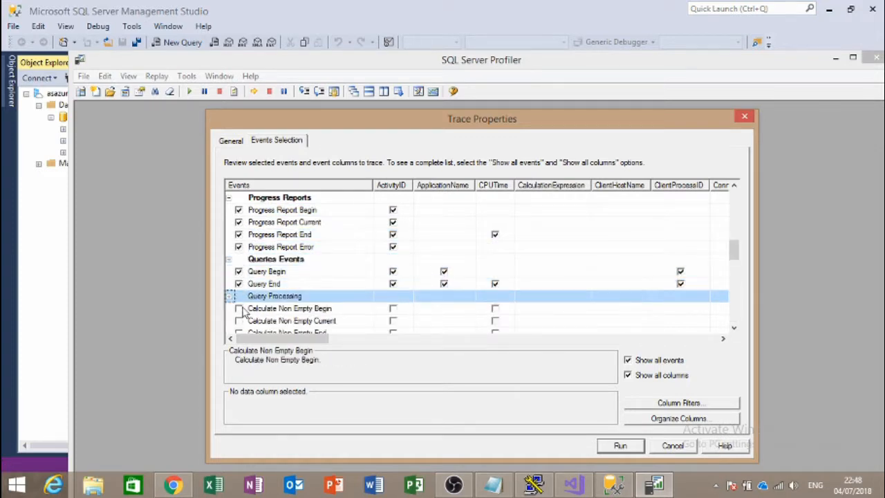
left_click(238, 308)
scroll(239, 308, "down", 2)
left_click(239, 247)
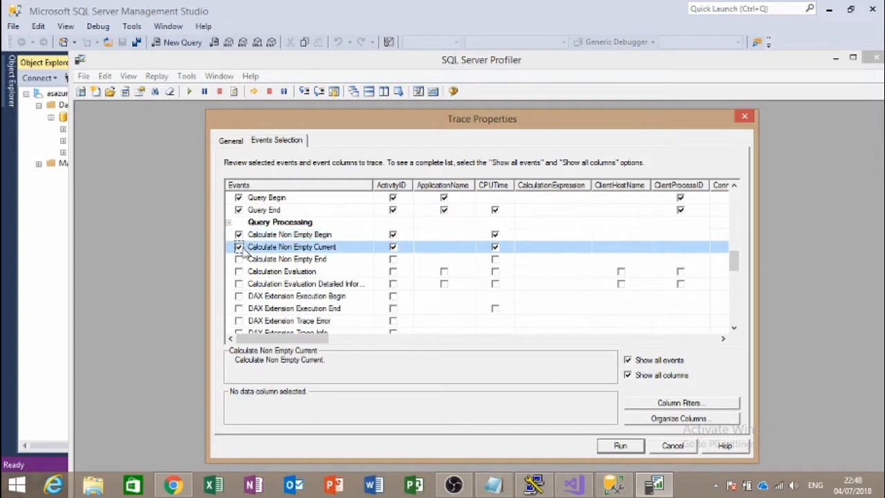
left_click(239, 258)
left_click(239, 271)
left_click(239, 284)
left_click(238, 296)
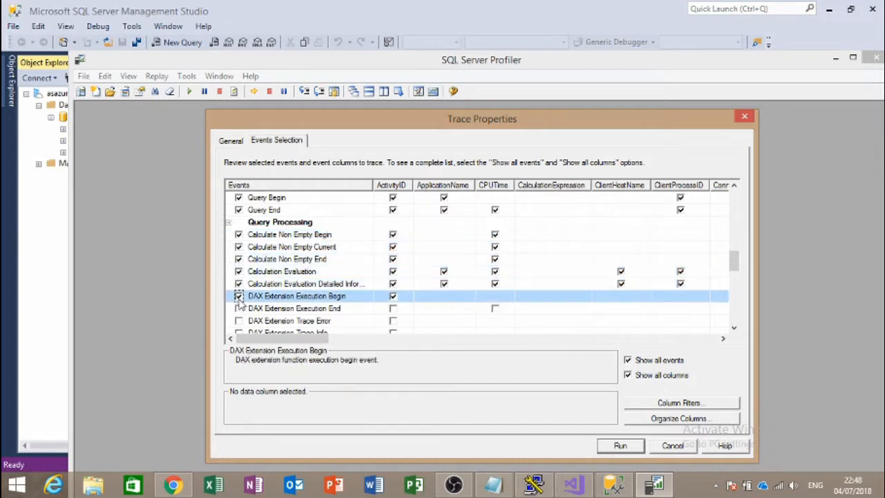
Step: Add DAX Extension Execution End, Trace Error/Info/Verbose and DAX Query Plan events
scroll(239, 297, "down", 2)
left_click(239, 234)
left_click(238, 246)
left_click(239, 258)
left_click(238, 271)
left_click(239, 283)
Step: Add DirectQuery Begin/End and Execute MDX Script Begin/Current/End events, then run the trace
scroll(241, 276, "down", 1)
left_click(238, 258)
left_click(239, 271)
left_click(239, 284)
left_click(238, 296)
left_click(238, 309)
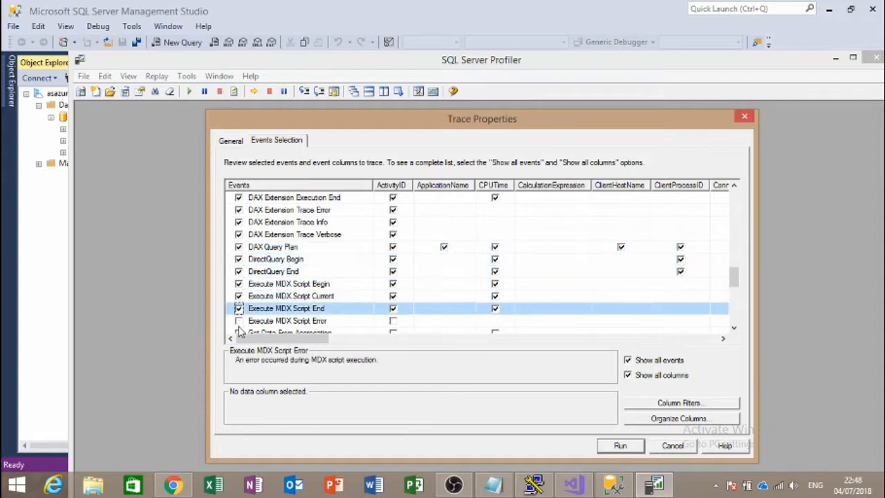
scroll(250, 264, "down", 2)
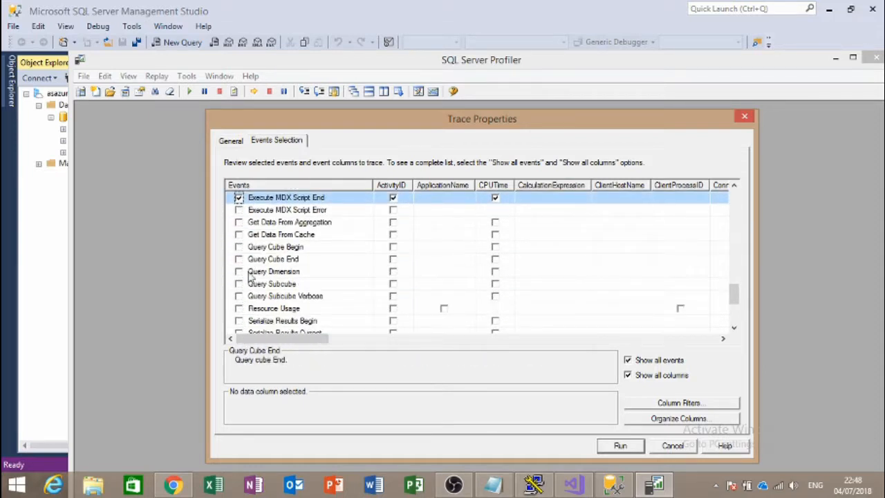
left_click(620, 446)
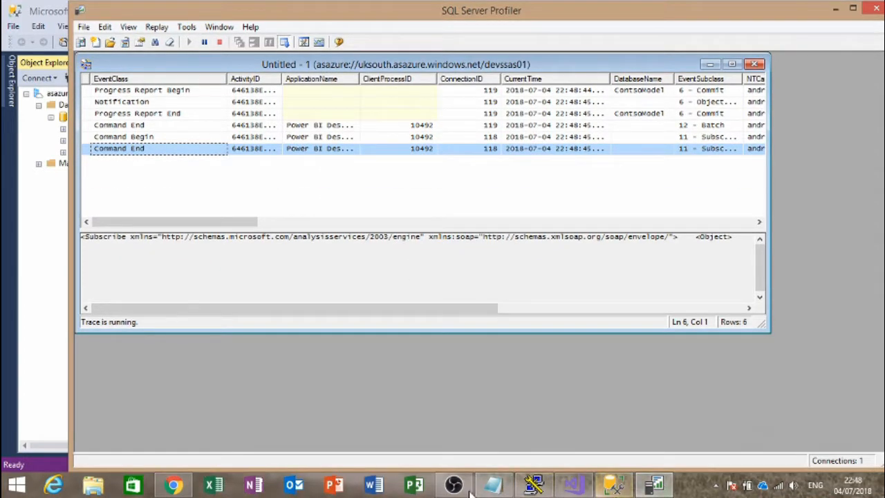
left_click(172, 486)
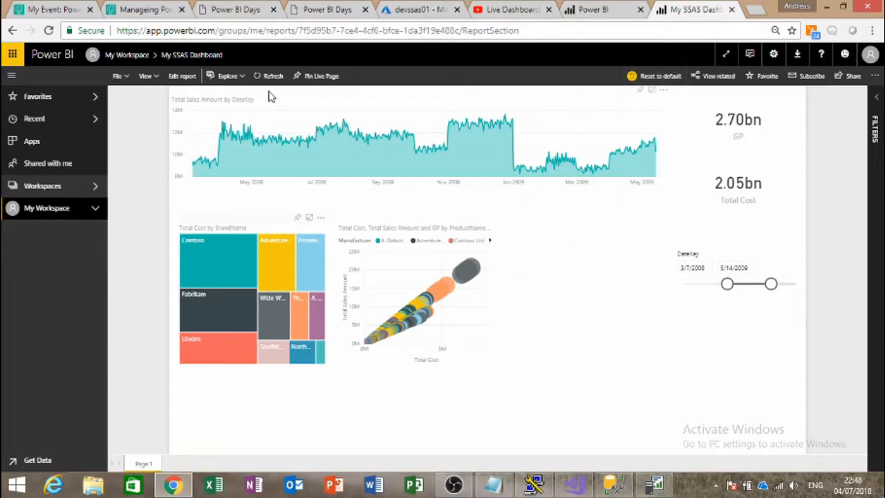
Step: Refresh the report, clear the DateKey slicer, and cross-highlight brands from Fabrikam through Tailspin Toys
left_click(262, 81)
left_click(796, 254)
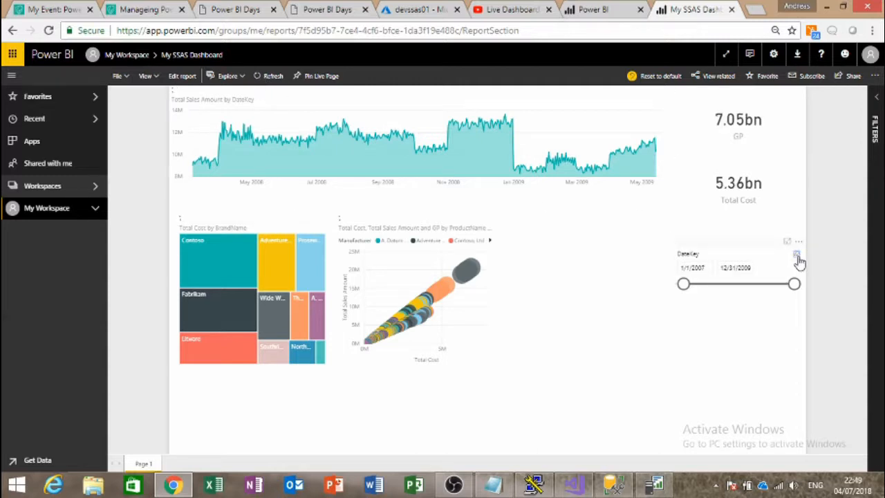
left_click(229, 304)
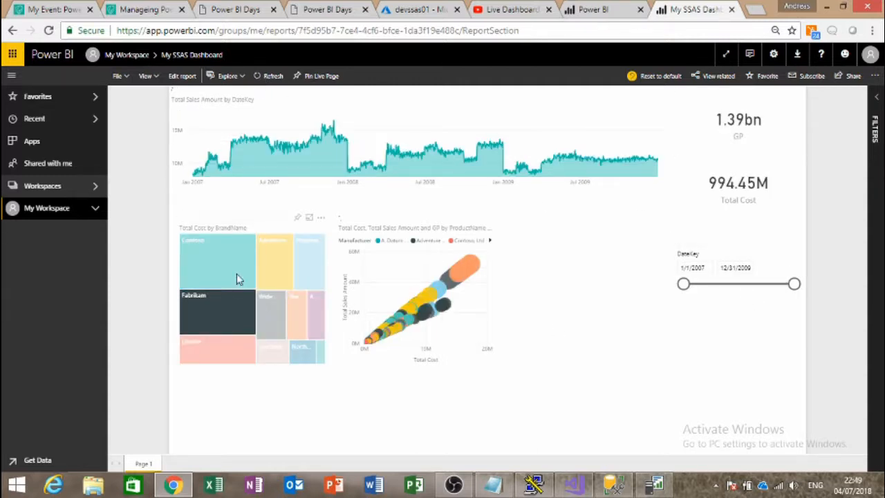
left_click(236, 273)
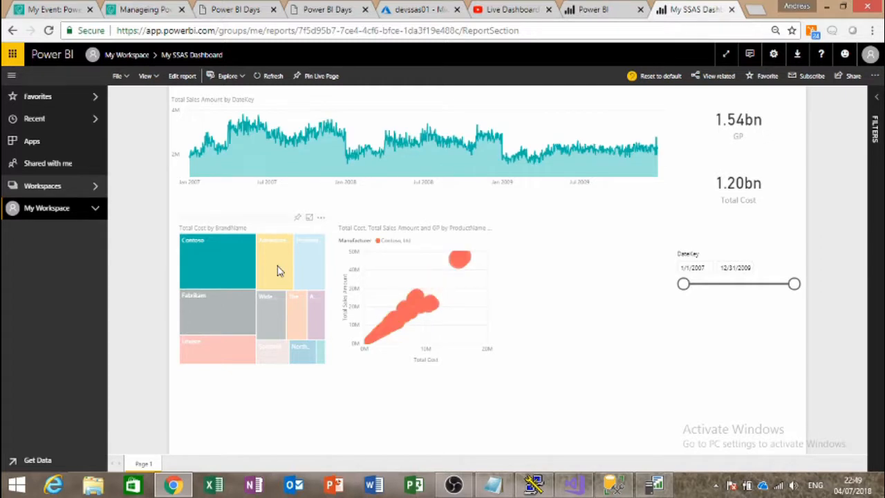
left_click(277, 270)
left_click(321, 269)
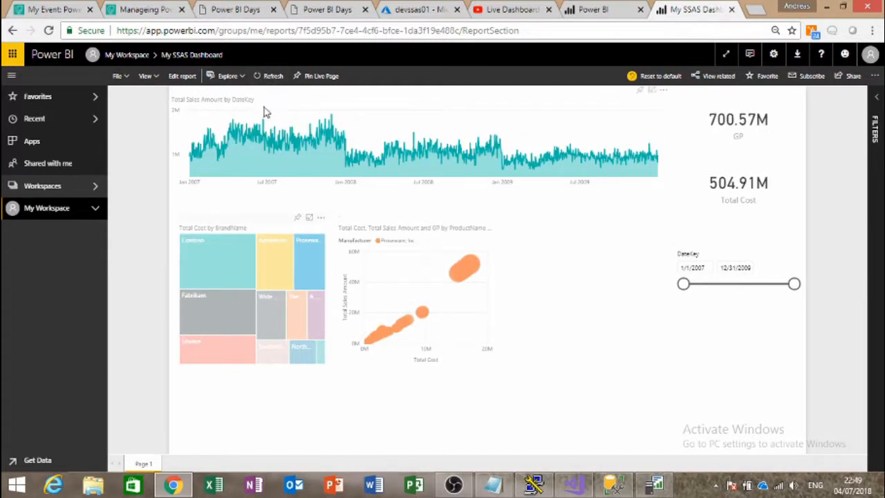
left_click(303, 320)
left_click(302, 355)
left_click(321, 356)
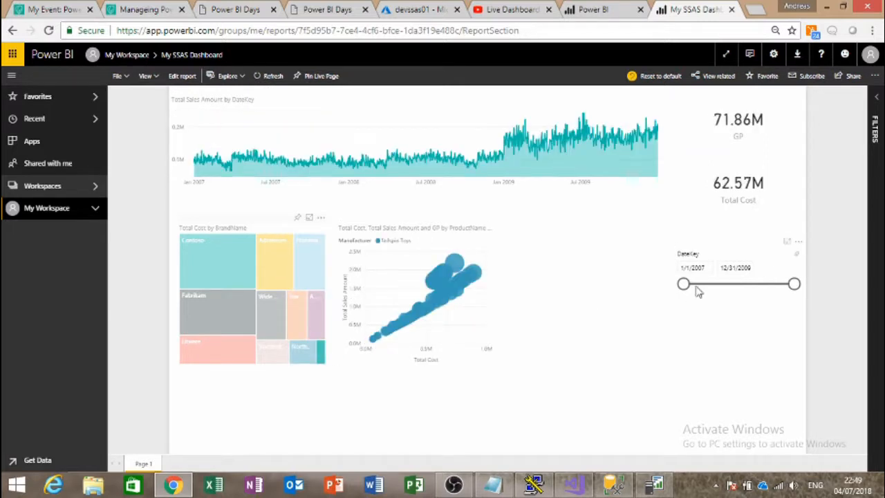
Step: Narrow the date range to 9/2/2007–3/9/2008, then reset it to the full period
left_click_drag(682, 283, 708, 283)
left_click_drag(793, 284, 726, 284)
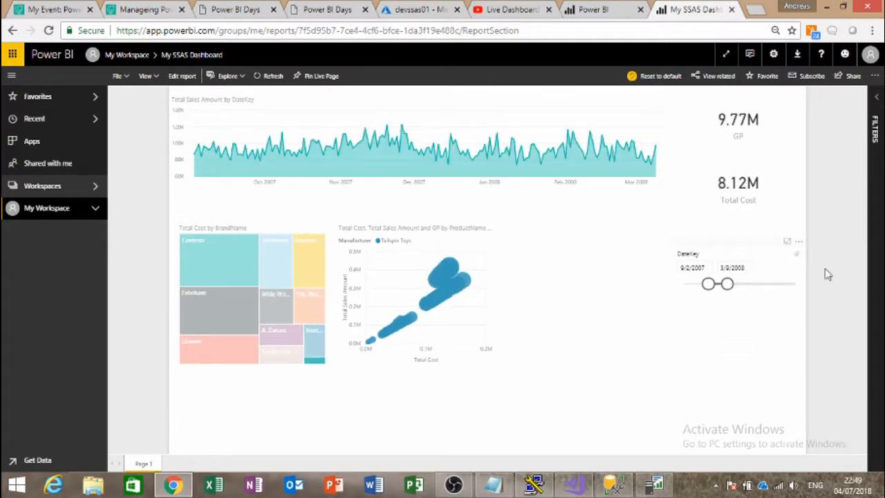
left_click(798, 256)
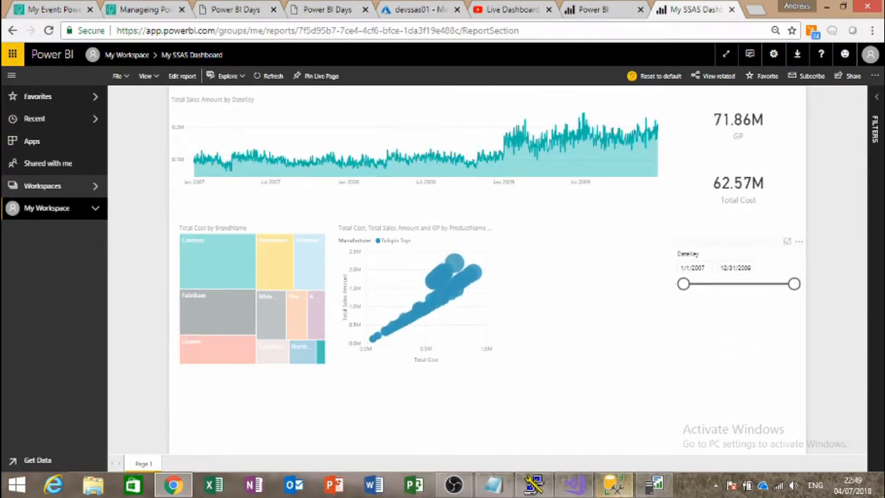
left_click(654, 485)
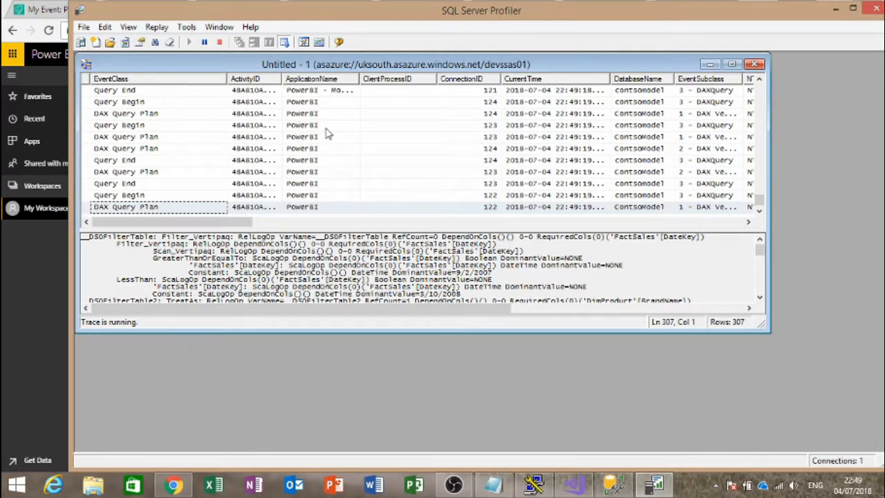
Step: View a Query Begin event's DAX query, maximize the trace and Profiler windows, and open a DAX Query Plan
left_click(325, 127)
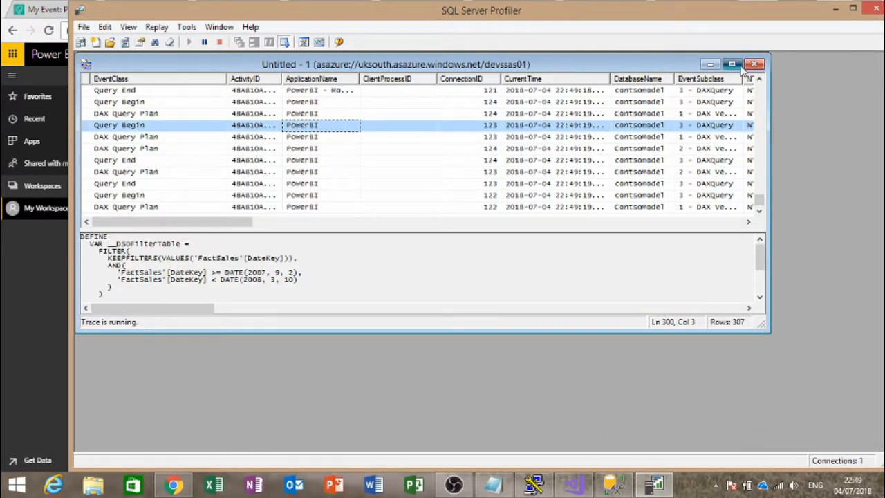
left_click(732, 63)
left_click(853, 8)
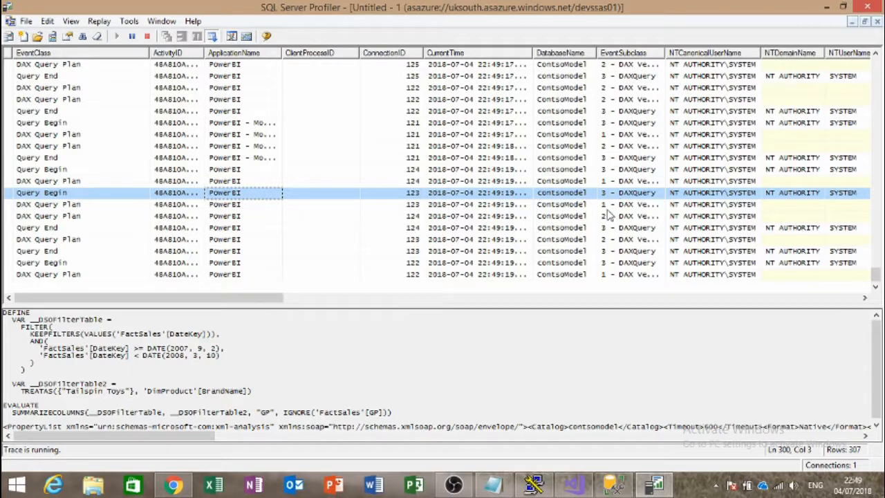
left_click(613, 149)
scroll(612, 149, "up", 10)
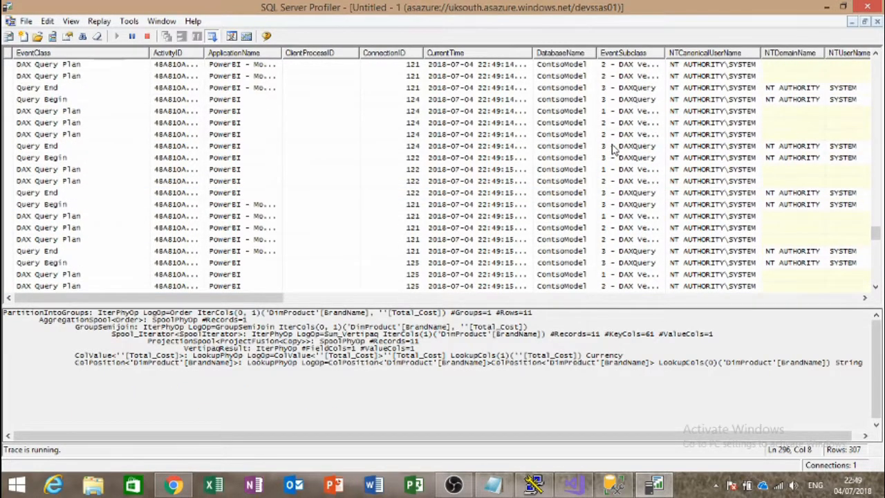
scroll(613, 149, "up", 5)
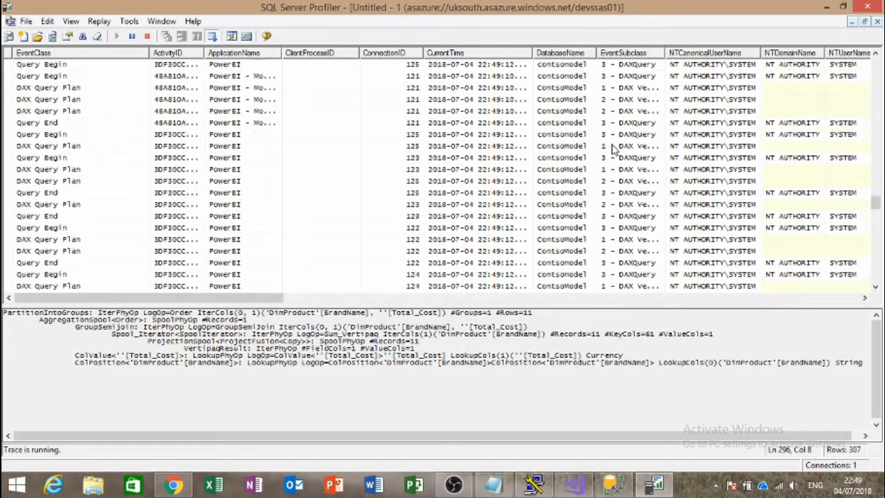
scroll(681, 103, "up", 5)
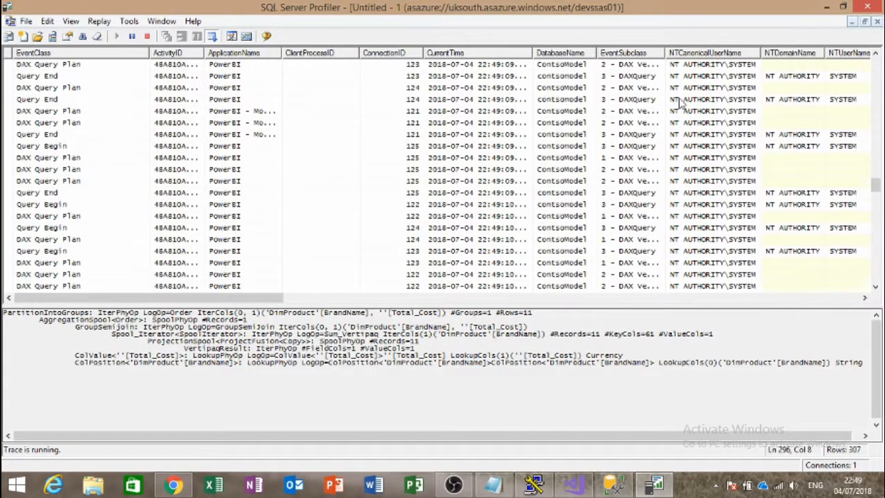
scroll(256, 133, "down", 2)
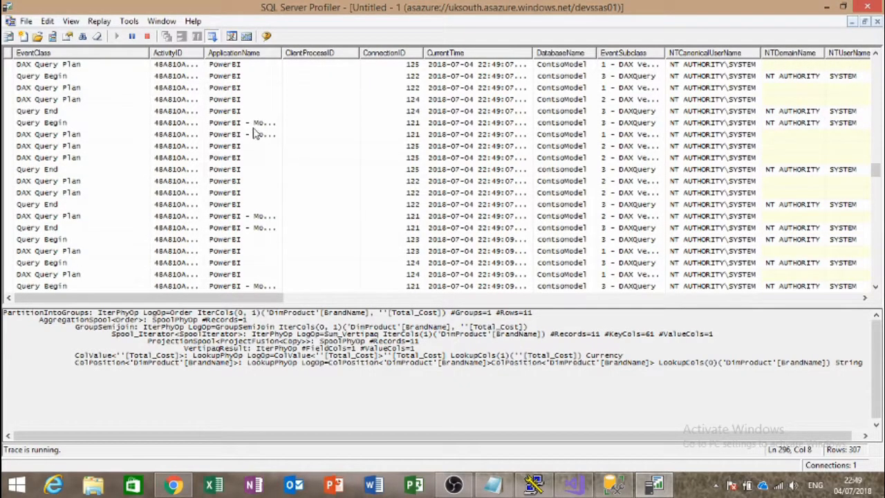
Step: Widen the ApplicationName column and read another DAX Query Plan plus Query Begin/End details
left_click_drag(365, 50, 323, 111)
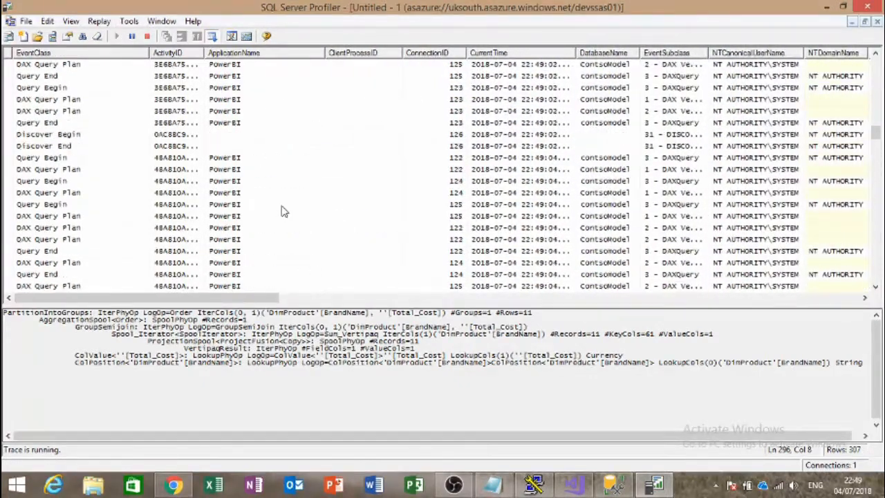
scroll(282, 210, "up", 3)
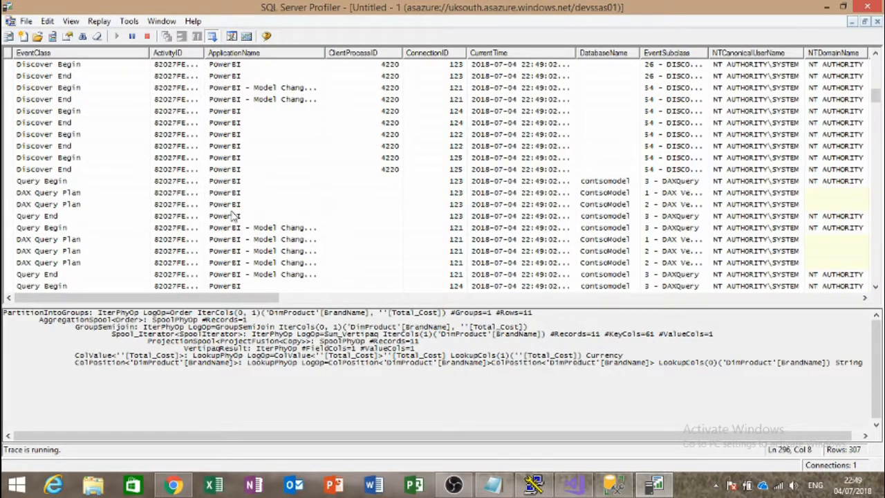
left_click(62, 193)
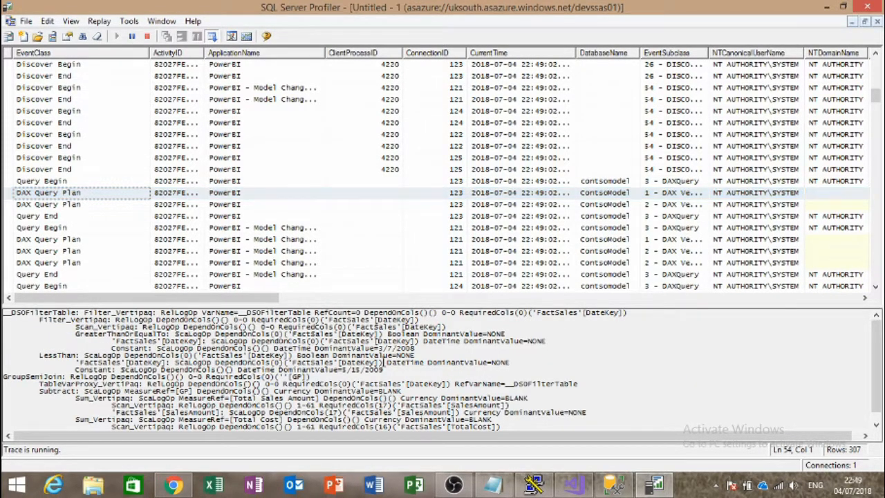
scroll(383, 361, "down", 2)
left_click_drag(290, 391, 171, 332)
left_click(269, 370)
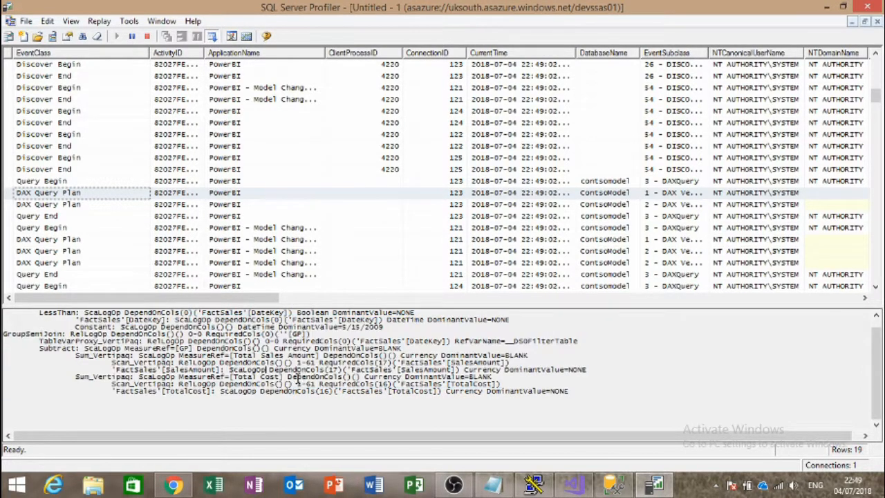
scroll(148, 370, "up", 2)
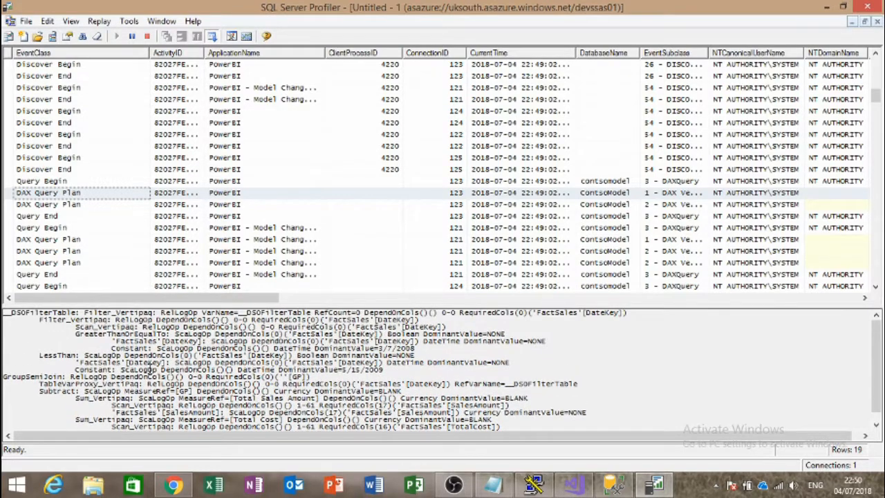
left_click(135, 182)
left_click(117, 215)
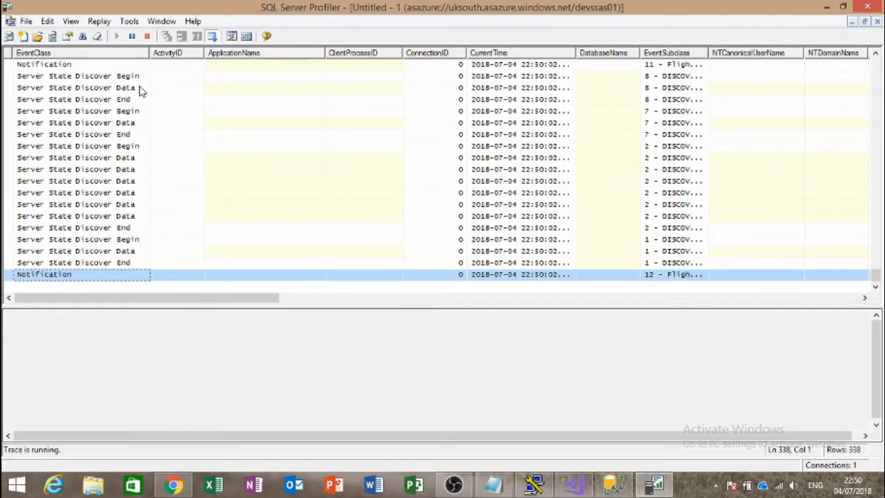
Step: Pause the trace and read a DAX Query Plan, highlighting its TreatAs, TableCtor and Spool_Iterator lines
left_click(133, 37)
scroll(136, 193, "up", 3)
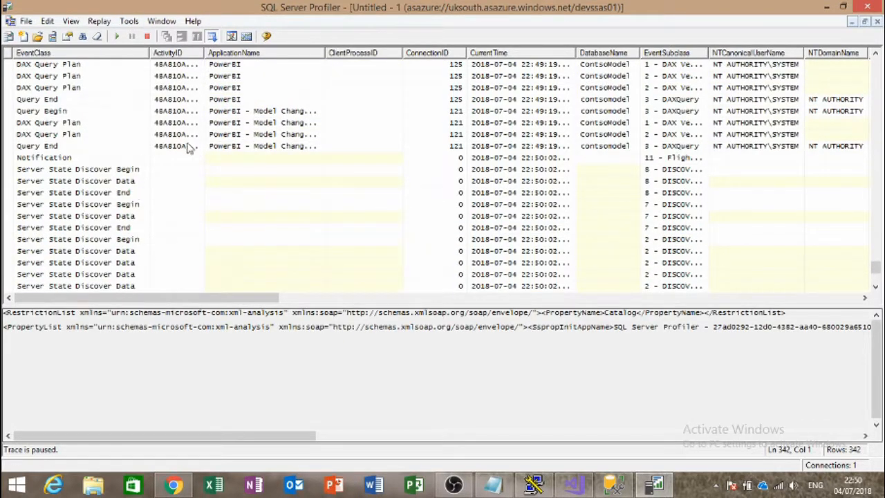
left_click(301, 88)
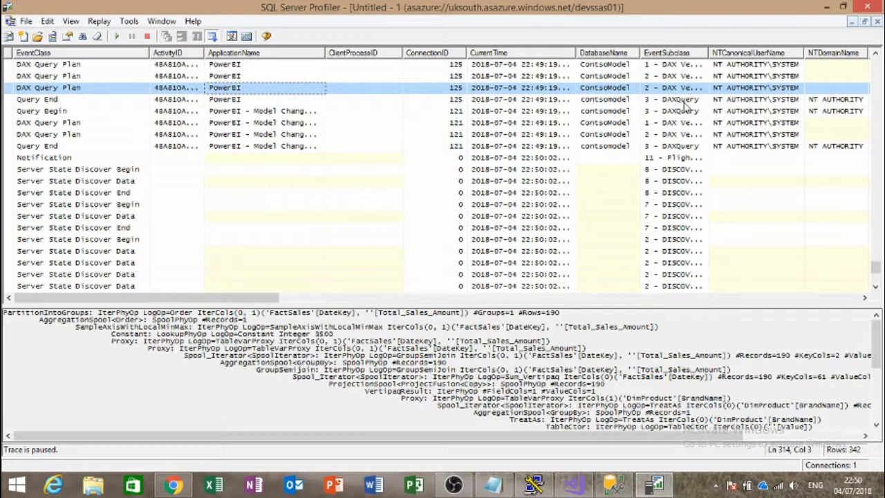
left_click(410, 363)
scroll(410, 363, "down", 2)
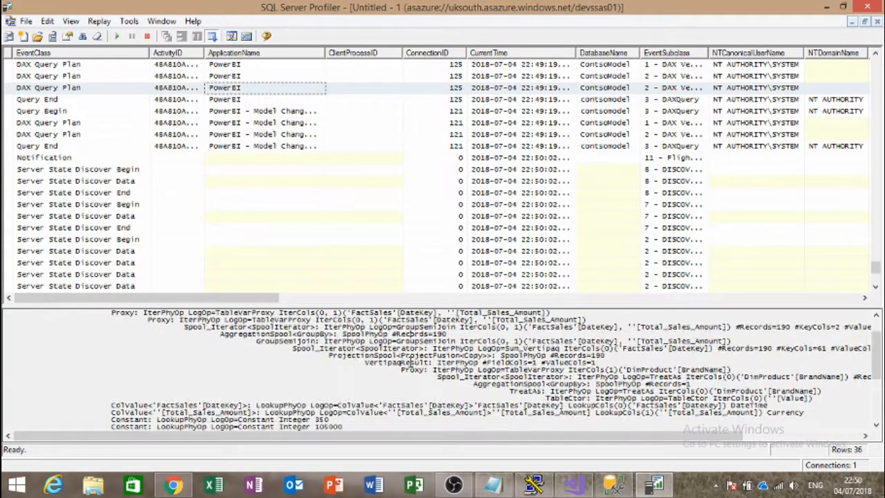
scroll(410, 363, "down", 8)
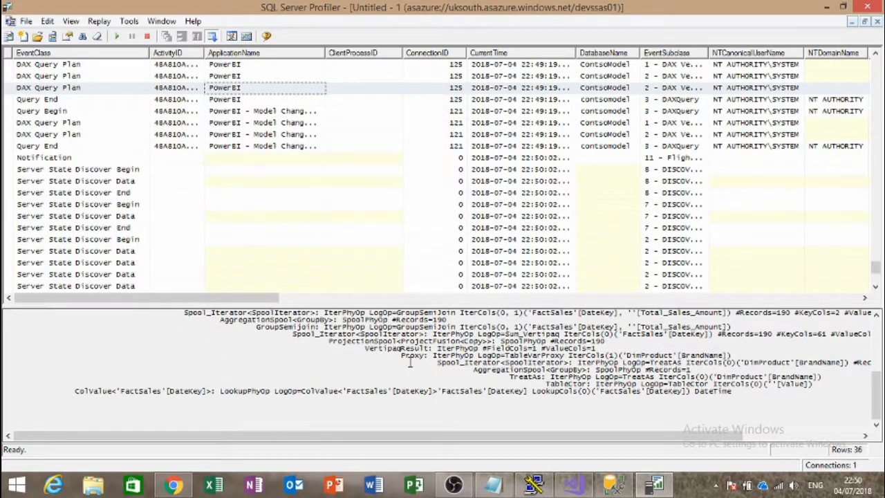
scroll(409, 363, "down", 1)
left_click_drag(374, 386, 652, 389)
left_click(689, 389)
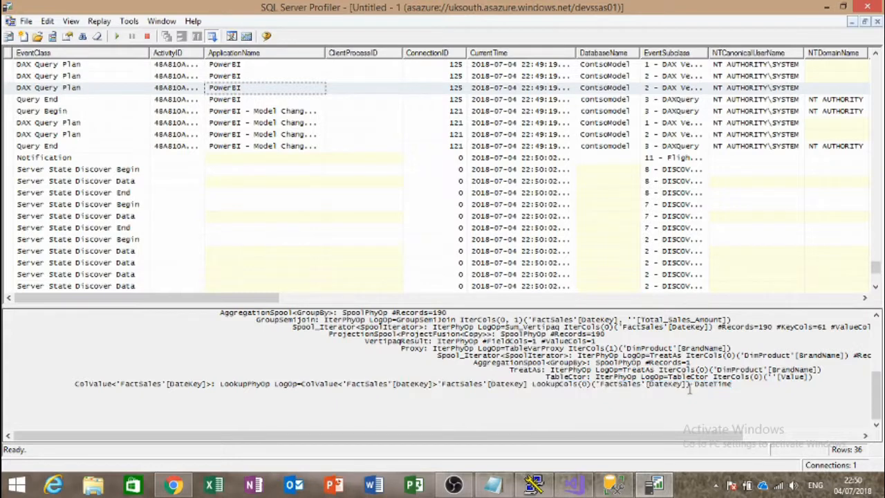
left_click_drag(745, 369, 753, 377)
left_click(732, 350)
left_click_drag(438, 355, 628, 383)
left_click(627, 385)
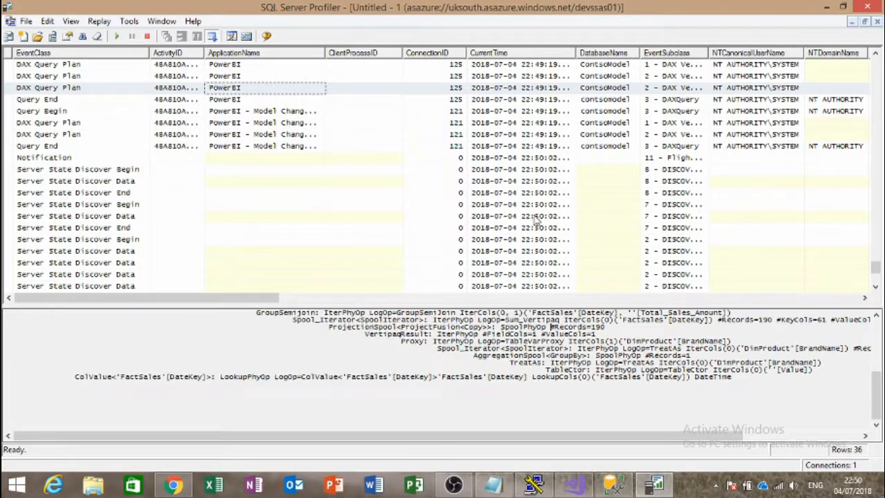
Step: Check the Server State Discover and Notification events and the BrandName query plan, then scroll to the trace's top
left_click(554, 171)
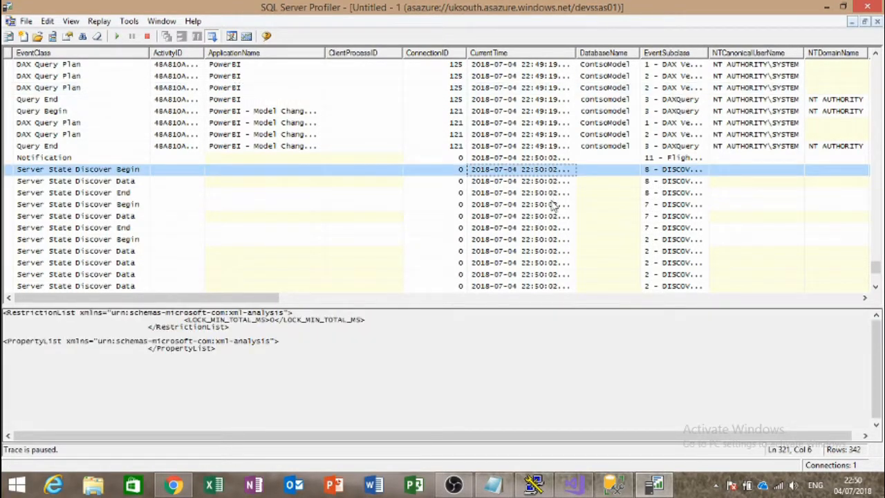
left_click(553, 205)
left_click(549, 216)
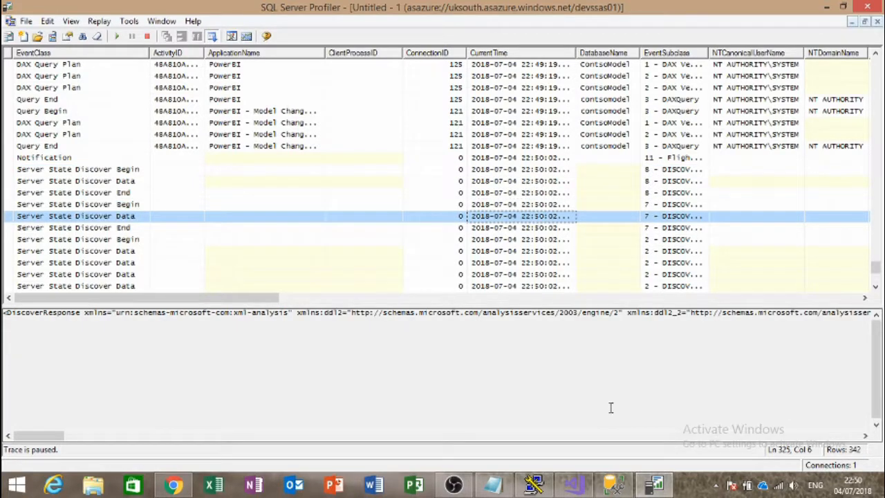
left_click(506, 183)
left_click(503, 159)
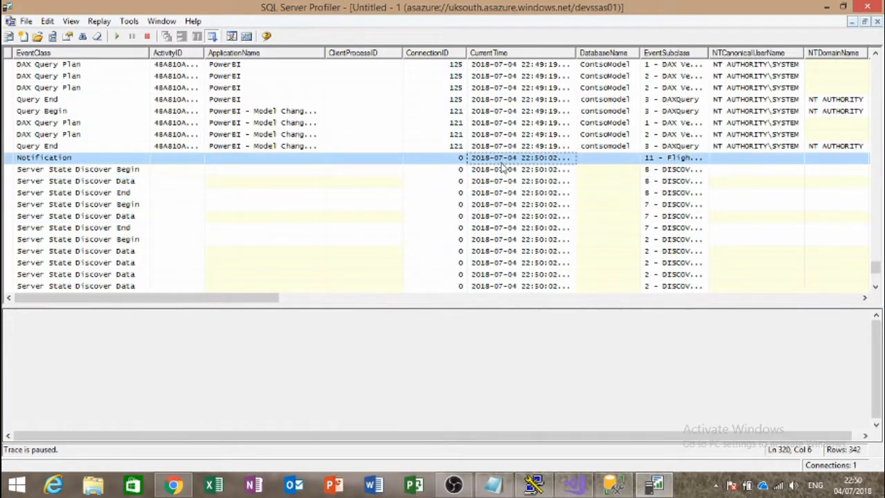
left_click(72, 136)
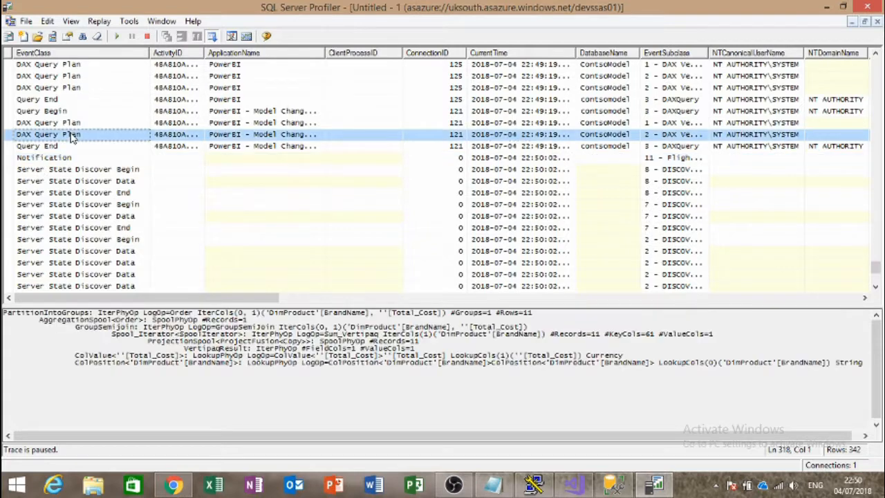
scroll(133, 202, "up", 5)
scroll(133, 202, "up", 10)
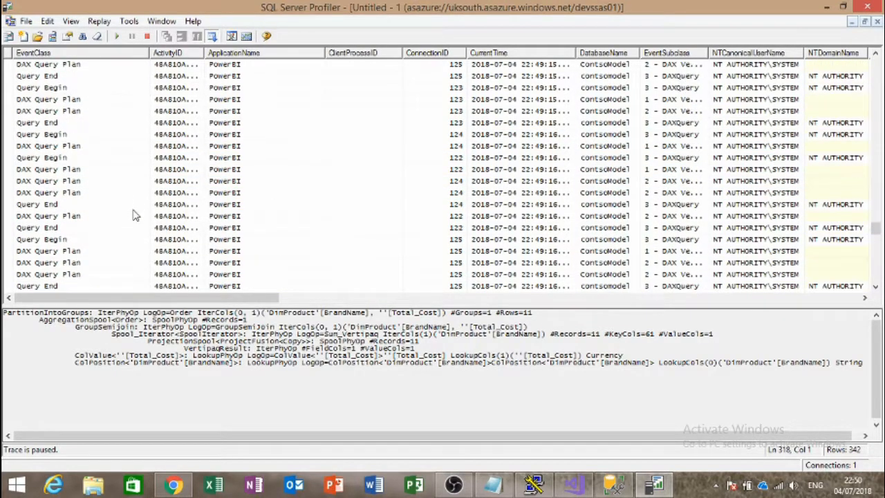
scroll(145, 228, "up", 10)
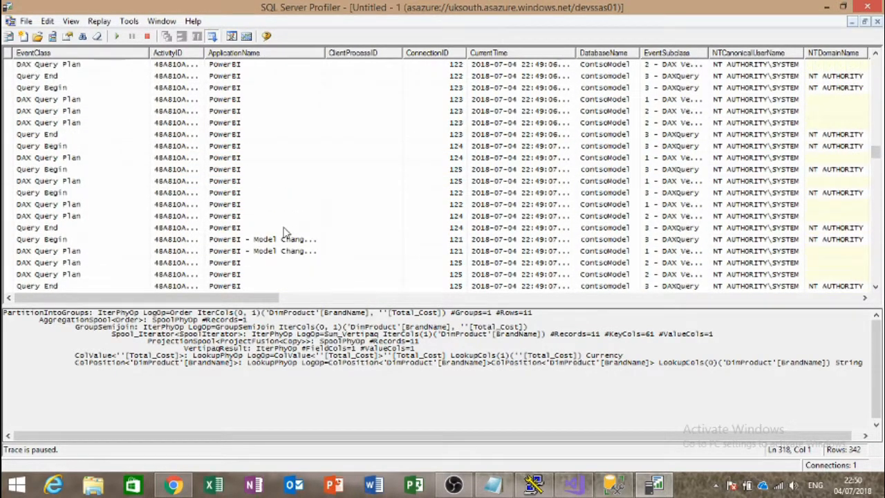
left_click_drag(876, 143, 875, 63)
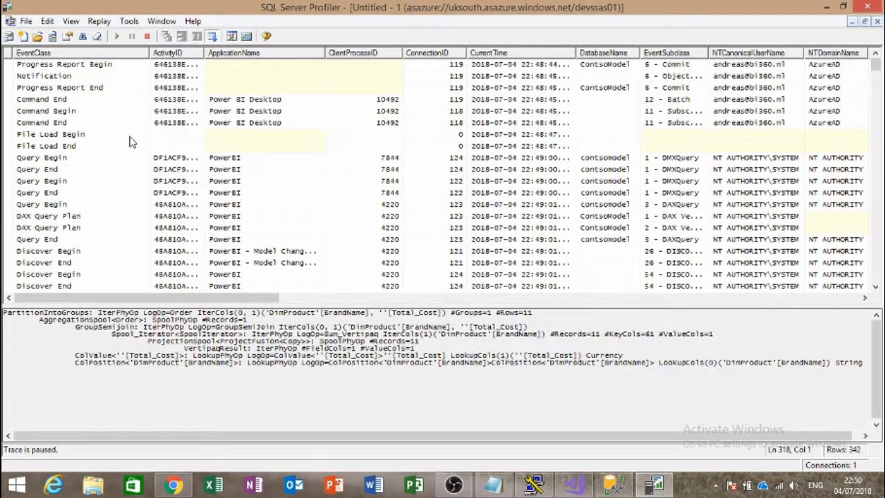
Step: Compare the Query Begin, Query End and DAX Query Plan event details
left_click(127, 158)
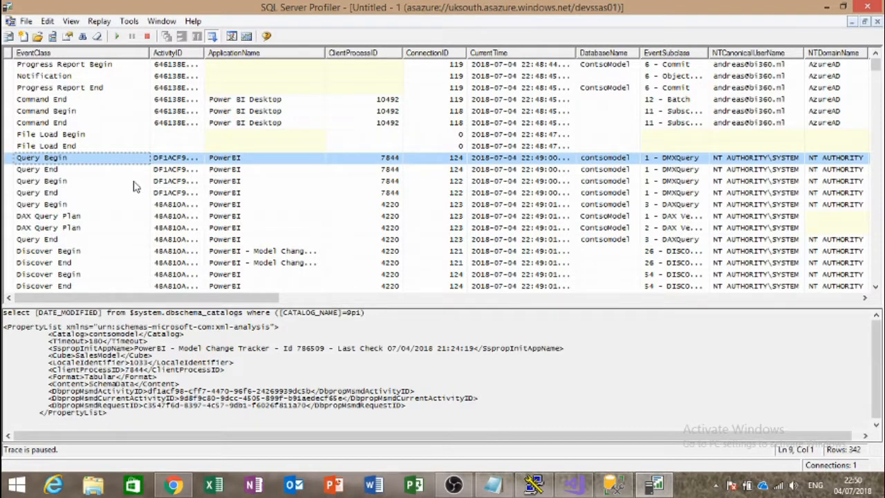
left_click(237, 169)
left_click(238, 193)
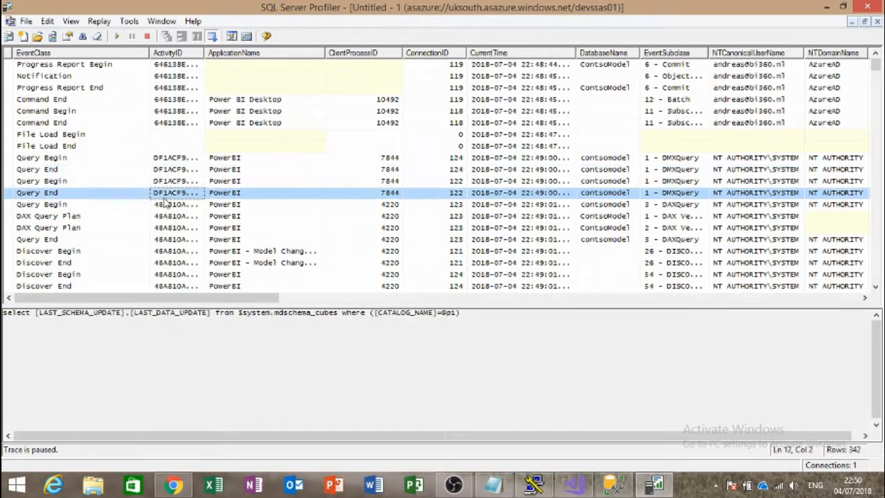
left_click(237, 170)
left_click(238, 194)
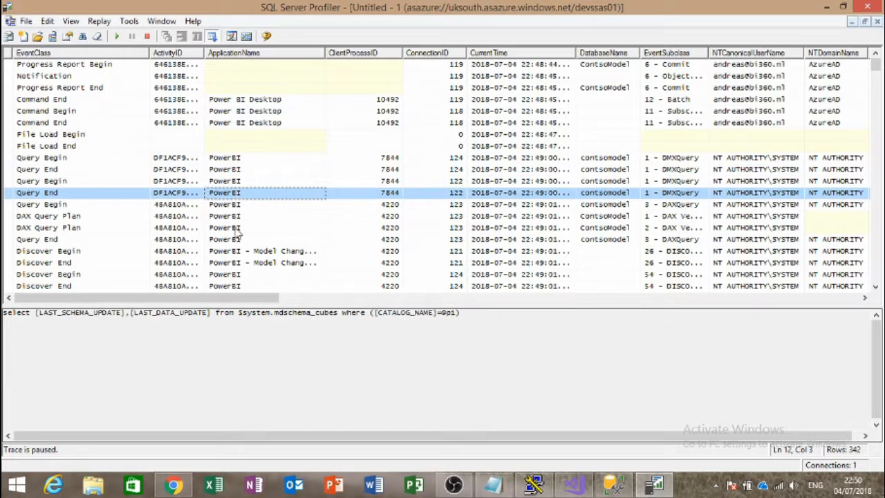
left_click(233, 227)
left_click(228, 205)
left_click(232, 217)
Step: Find the EffectiveUserName value in the Discover Begin event's XML properties
left_click(235, 251)
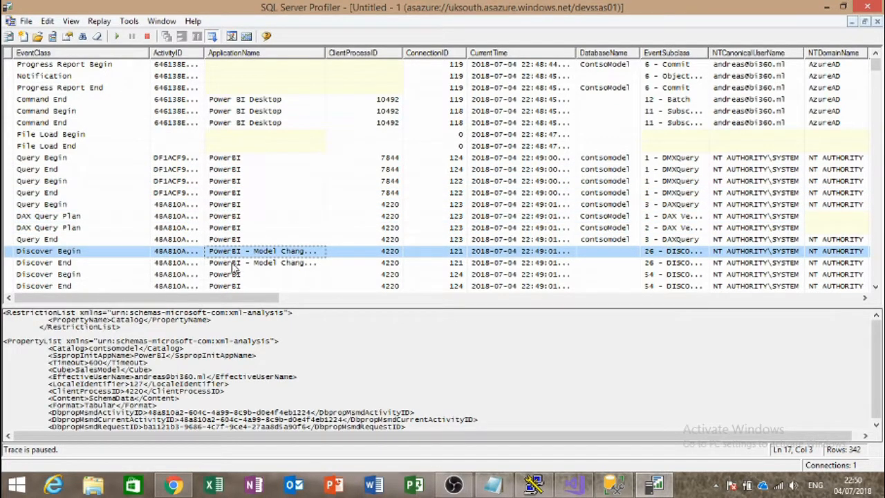
left_click(257, 340)
scroll(257, 340, "down", 2)
scroll(257, 340, "down", 2)
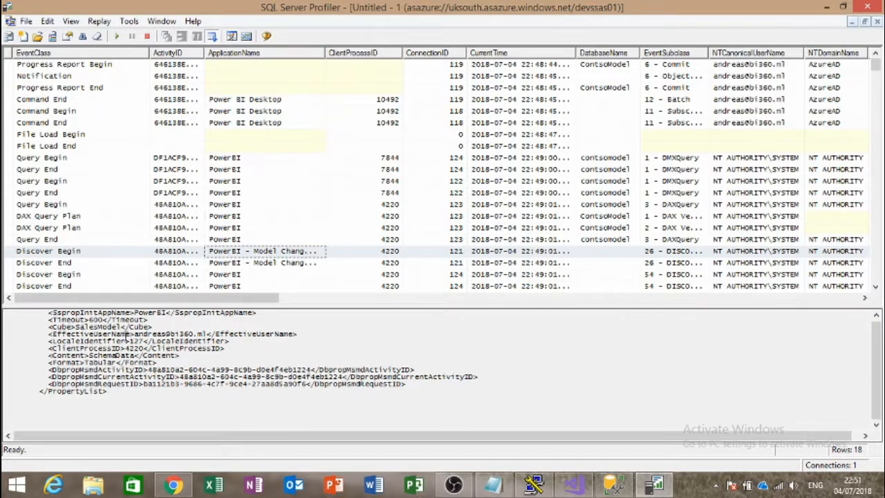
left_click_drag(53, 341, 125, 335)
left_click(80, 333)
left_click_drag(53, 333, 298, 333)
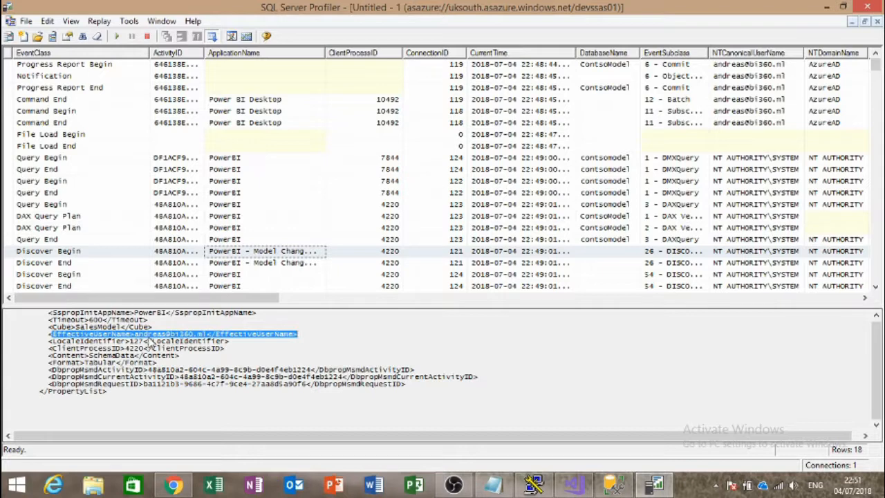
left_click(179, 335)
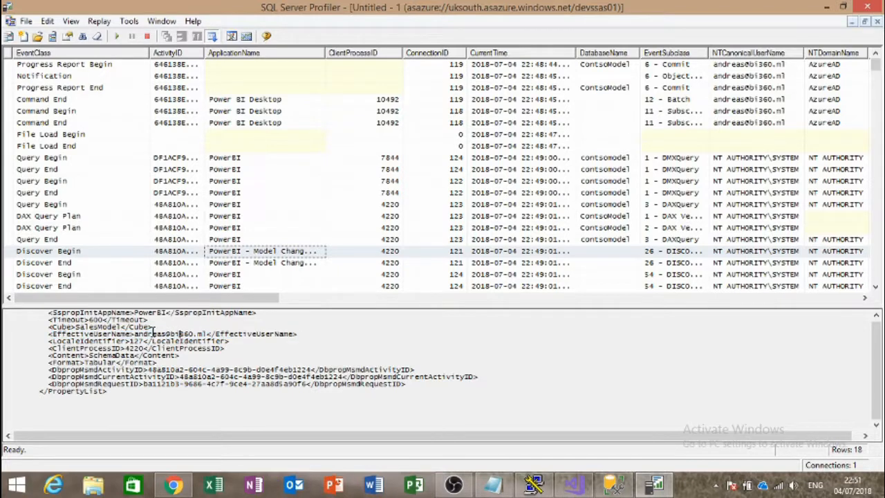
left_click_drag(133, 331, 228, 333)
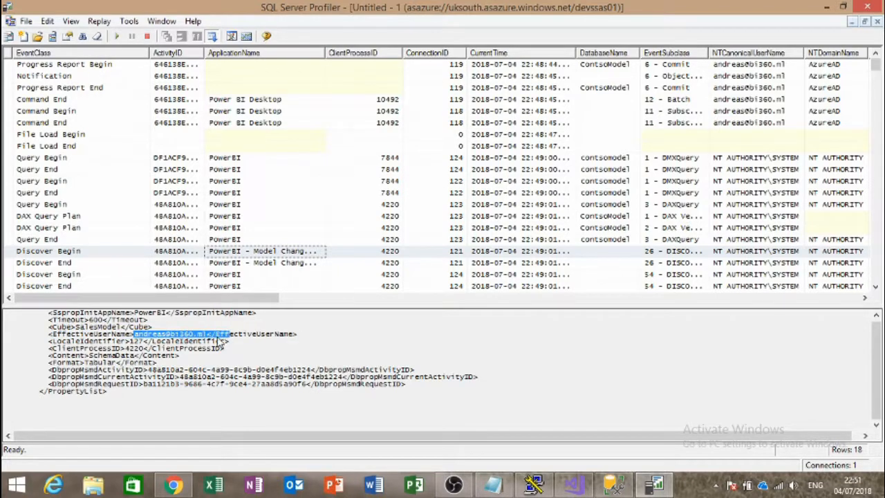
left_click(188, 331)
left_click_drag(138, 337, 249, 342)
left_click(244, 338)
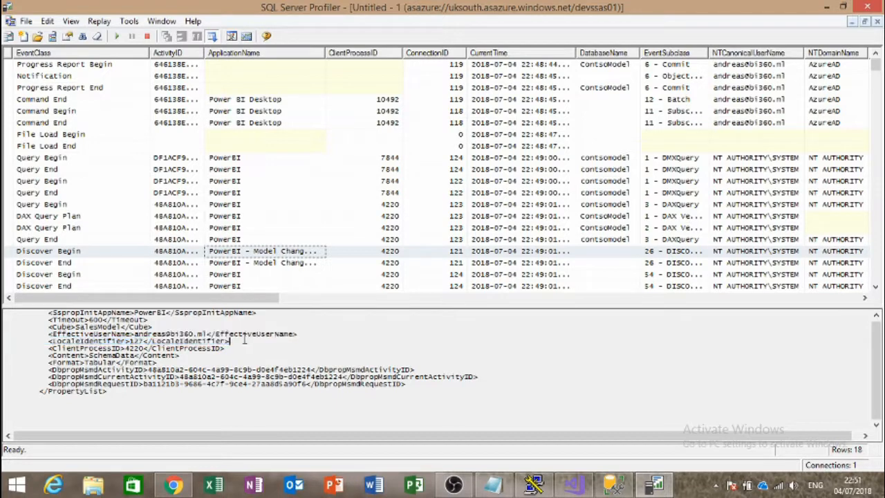
left_click_drag(130, 333, 243, 334)
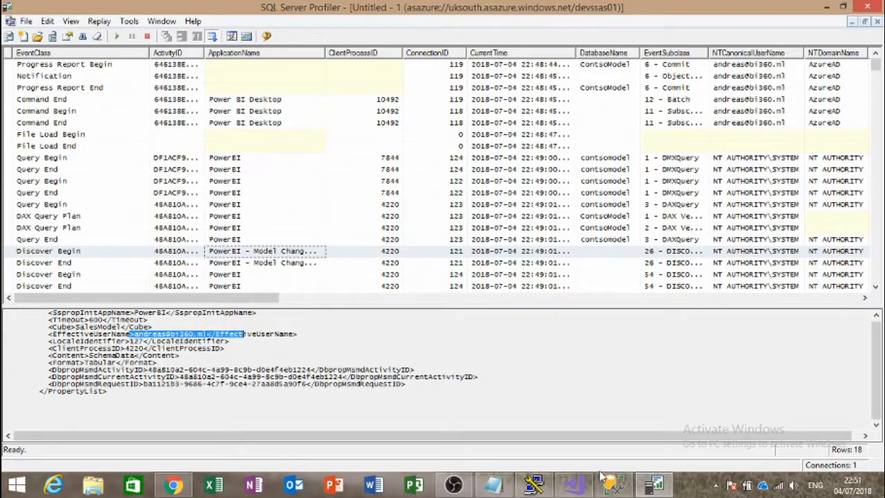
left_click(577, 489)
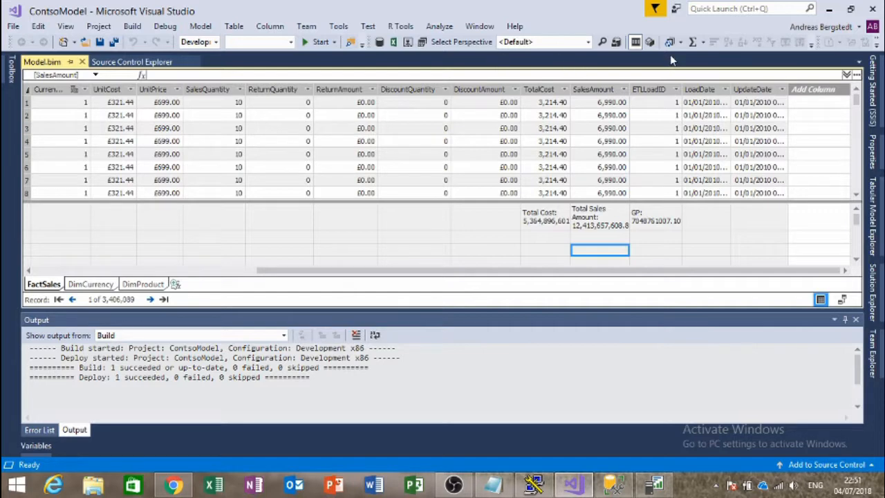
Step: Create a new model role named limited with Read permission
left_click(617, 43)
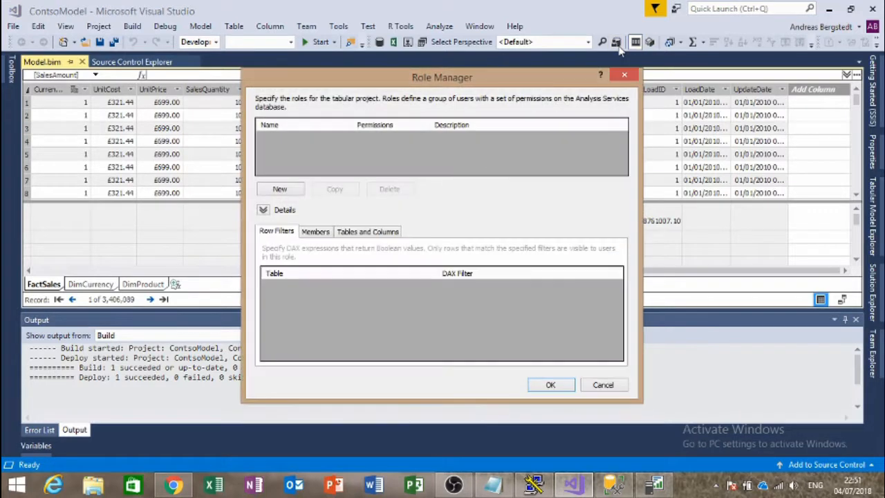
left_click(280, 188)
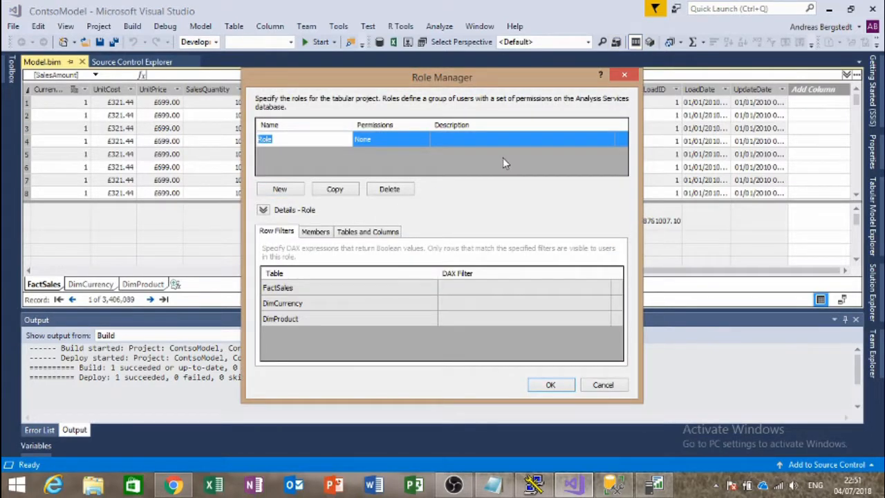
type("l")
left_click(396, 139)
left_click(396, 138)
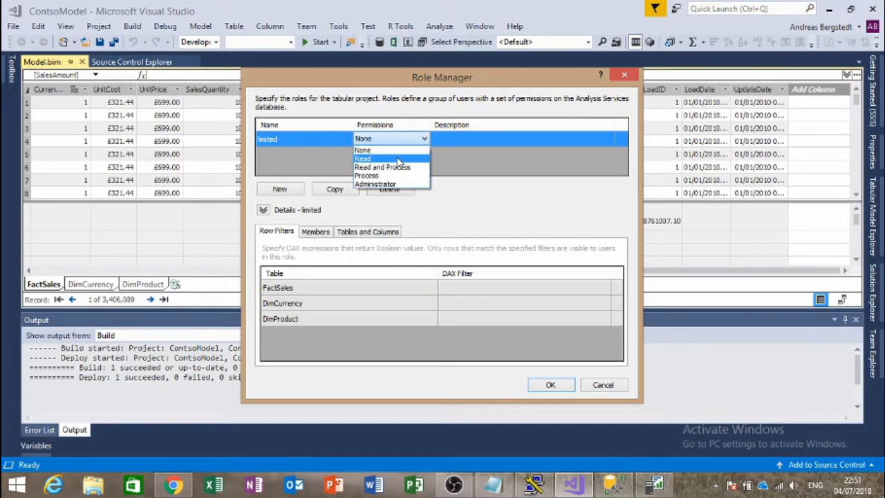
left_click(397, 159)
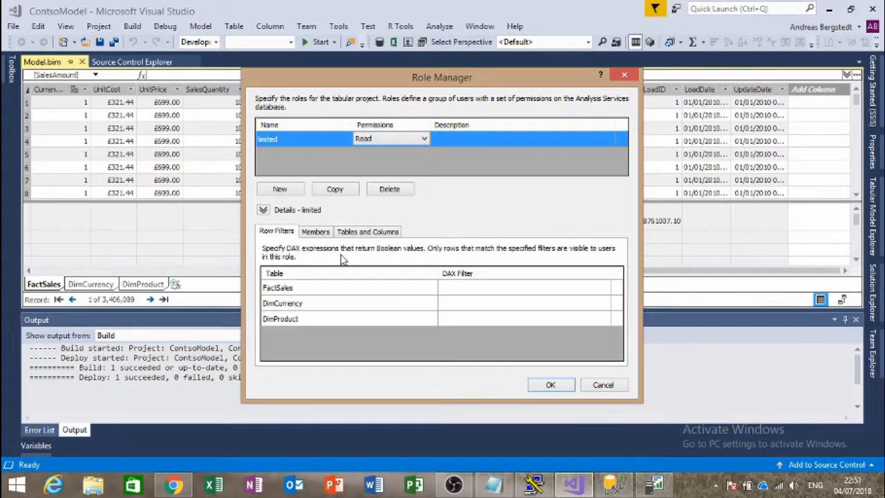
Step: Review the FactSales columns listed under the role's Tables and Columns
left_click(503, 290)
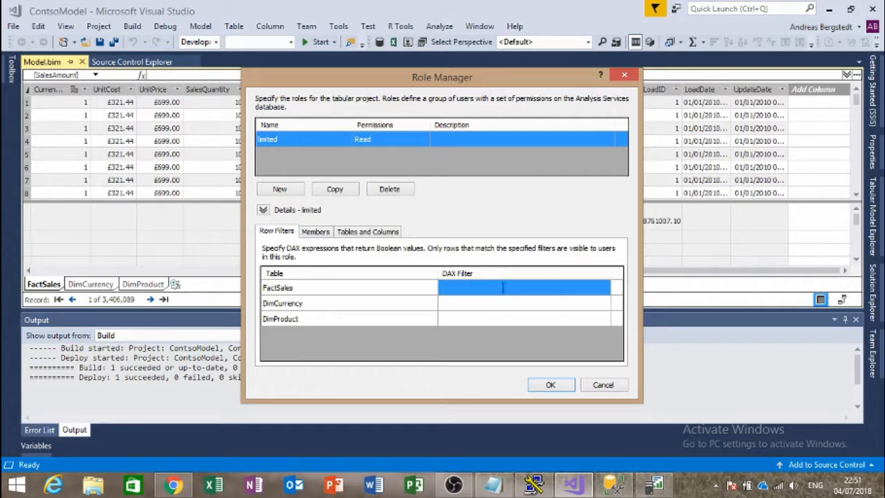
left_click(503, 288)
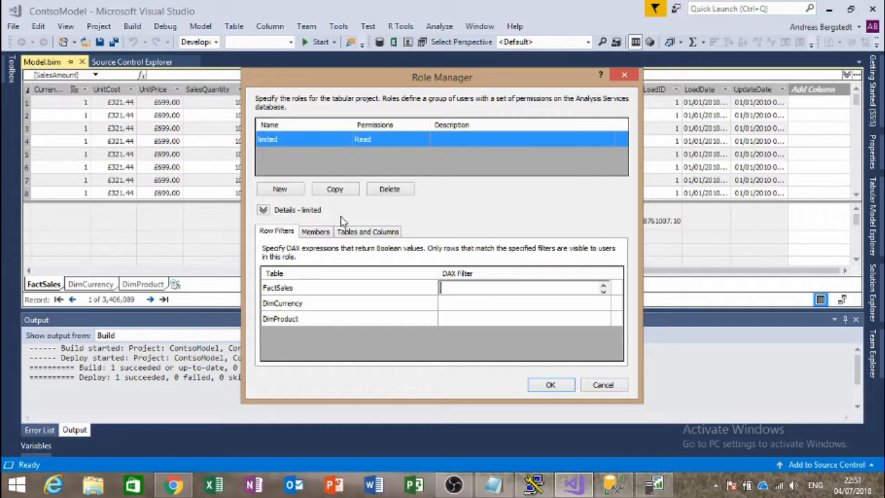
left_click(367, 232)
left_click(268, 263)
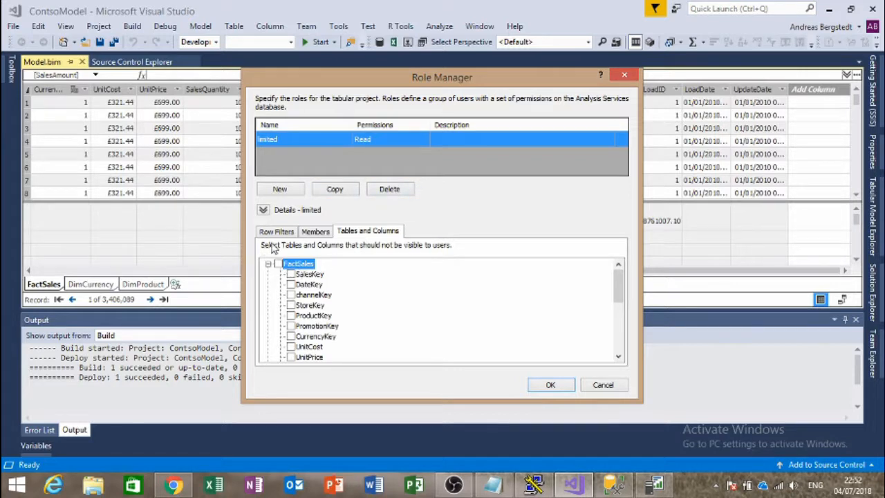
Step: Add an external member to the limited role by entering their email account
left_click(316, 232)
left_click(299, 341)
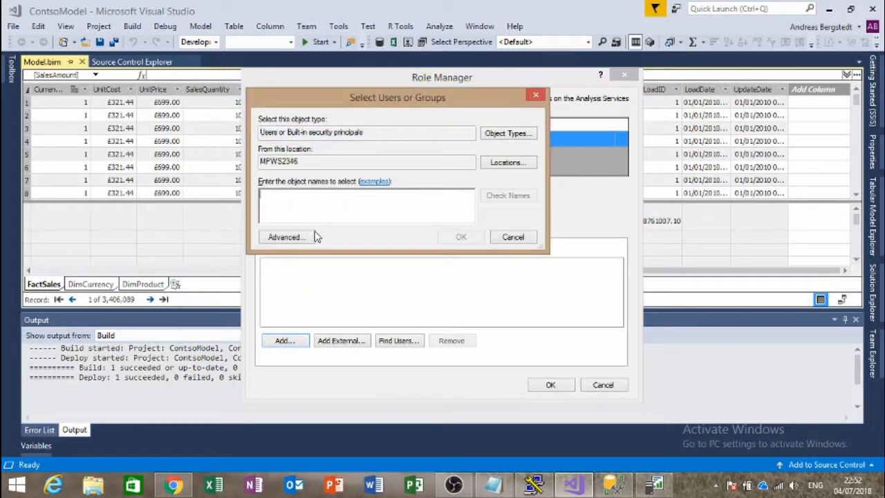
left_click(514, 237)
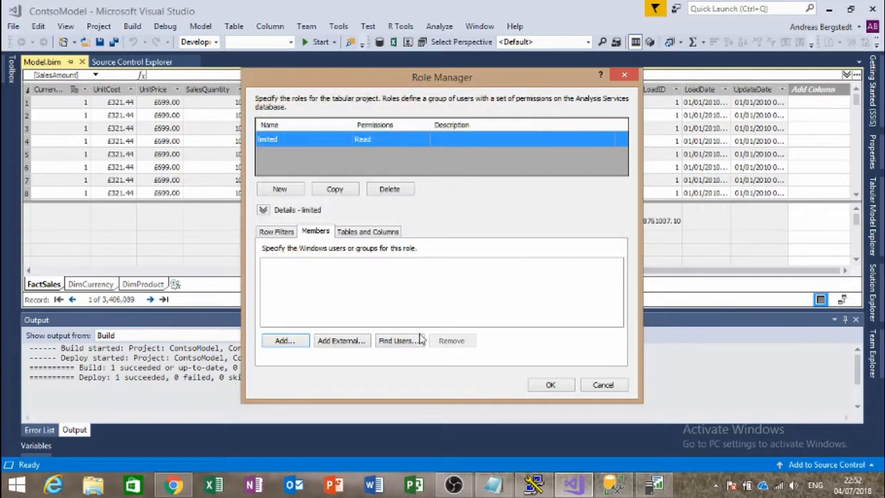
left_click(361, 340)
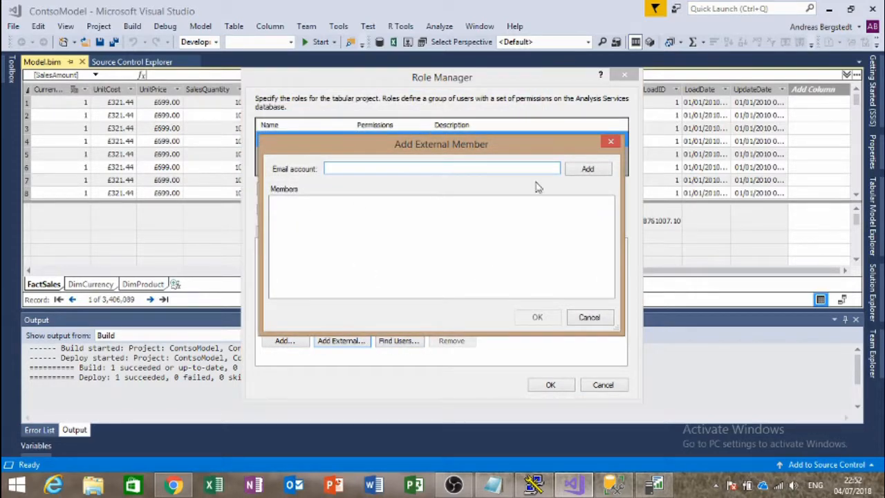
left_click(587, 170)
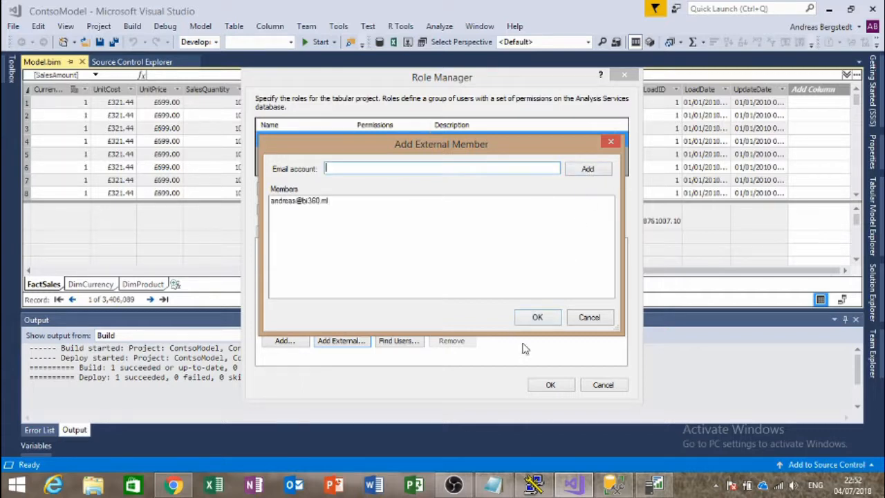
left_click(538, 318)
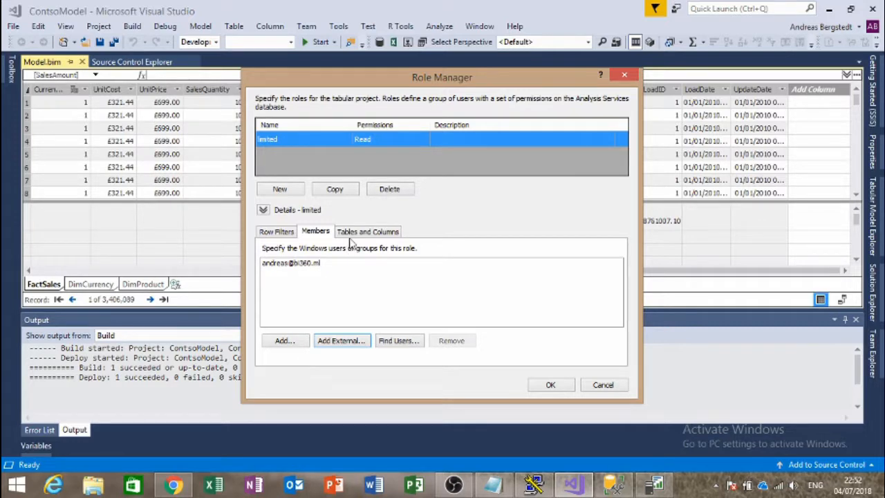
Step: Start the FactSales DAX row filter by entering =[ in its filter cell
left_click(284, 231)
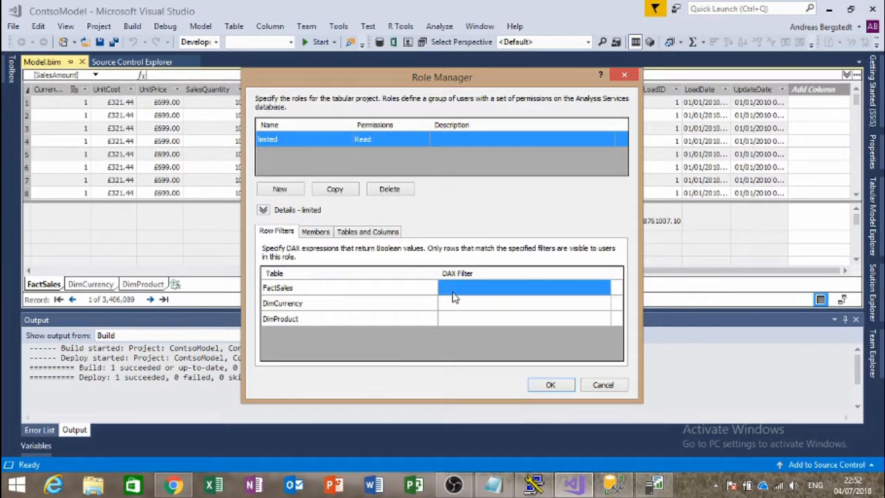
left_click(454, 289)
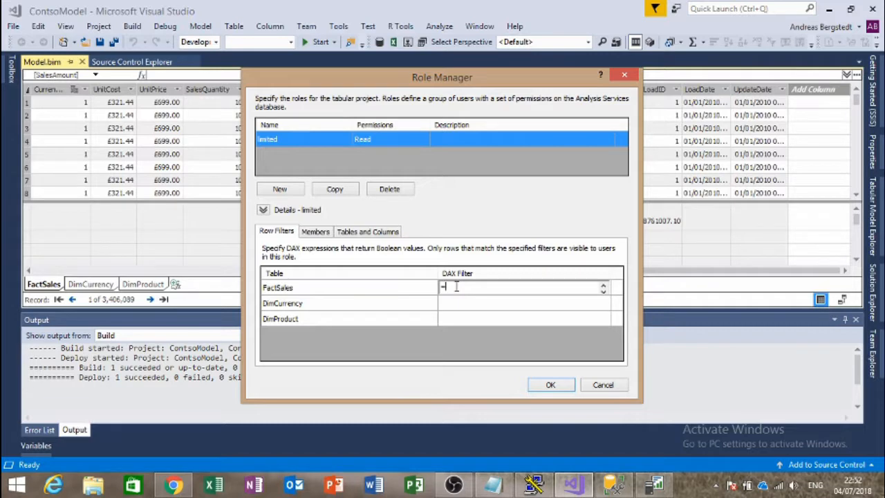
type("=[")
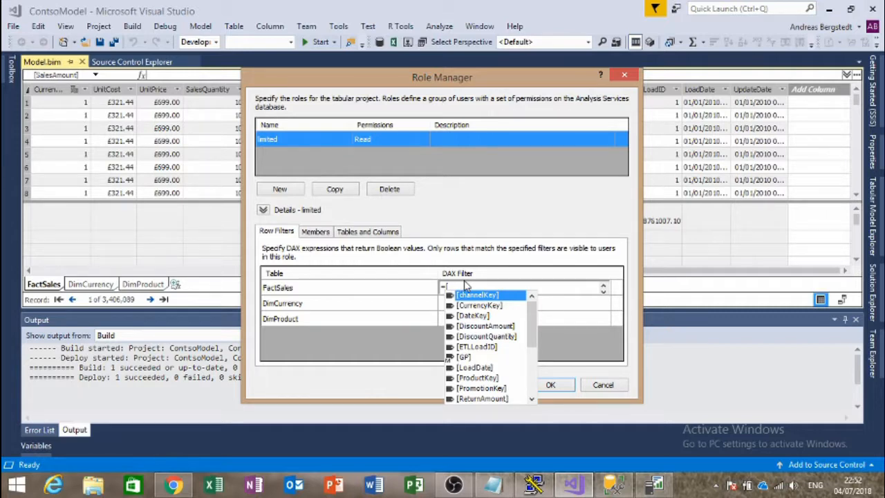
Step: In SQL Server Management Studio, connect Object Explorer to the localhost Database Engine
left_click(613, 484)
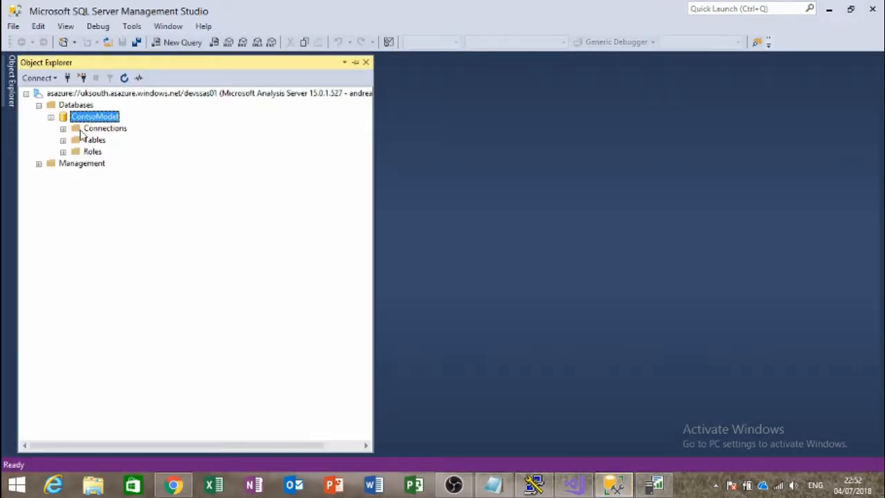
left_click(11, 89)
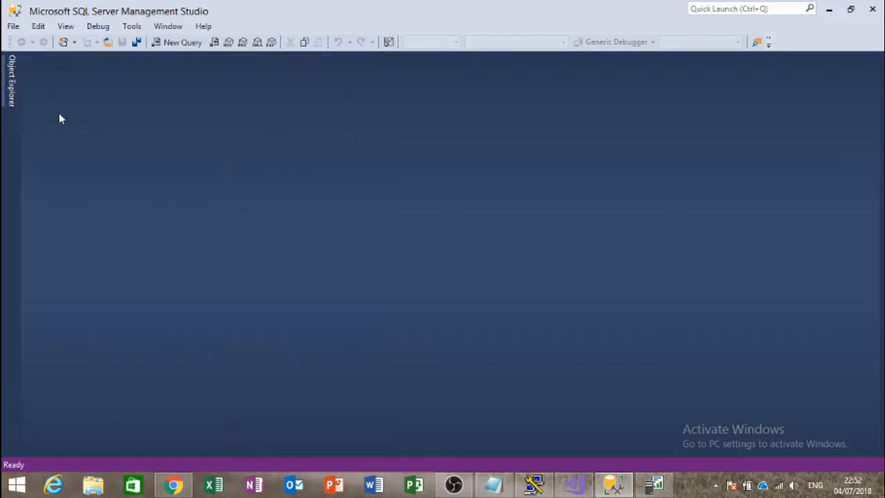
left_click(8, 89)
left_click(32, 78)
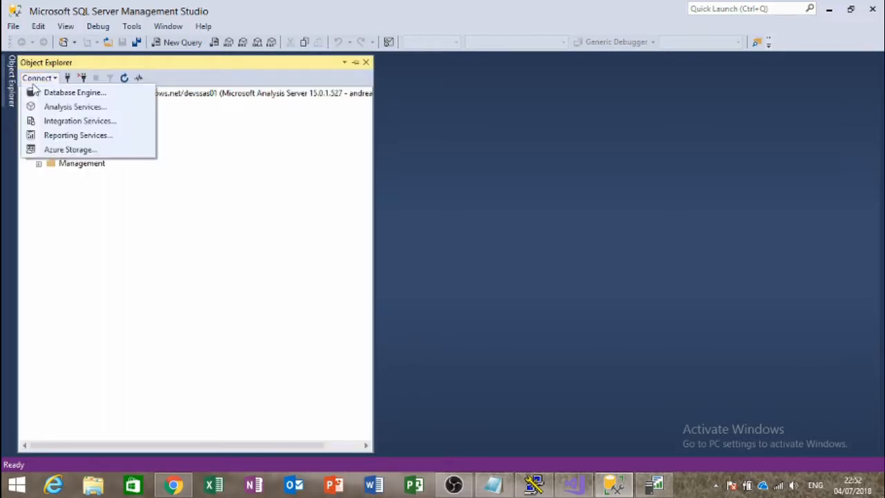
left_click(50, 91)
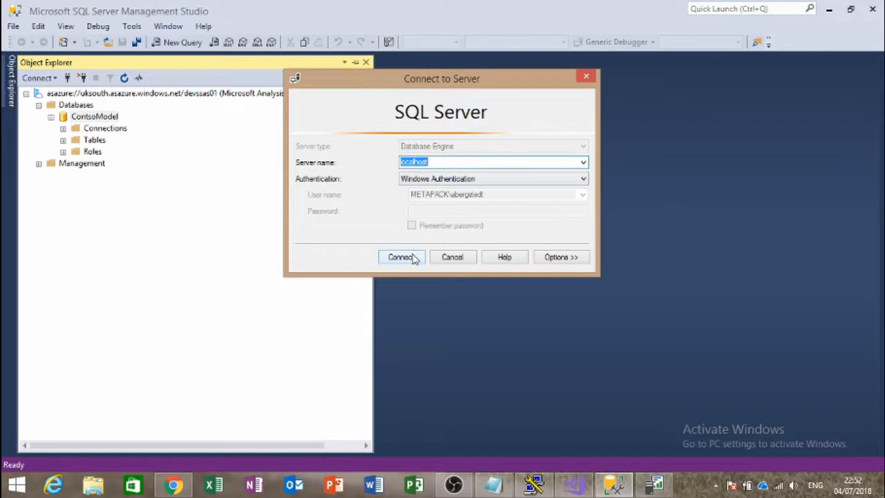
left_click(405, 256)
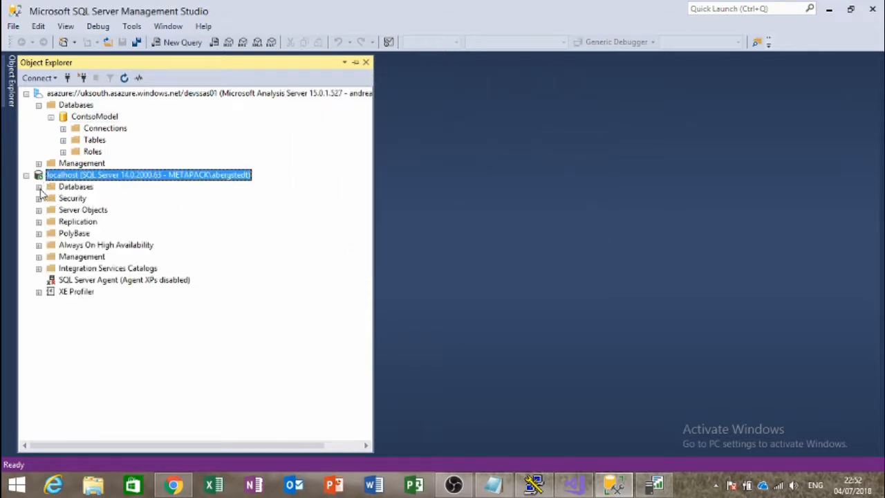
Step: Preview the top 1000 rows of dbo.FactSales in ContosoRetailDW, checking channelKey and CurrencyKey values
left_click(38, 187)
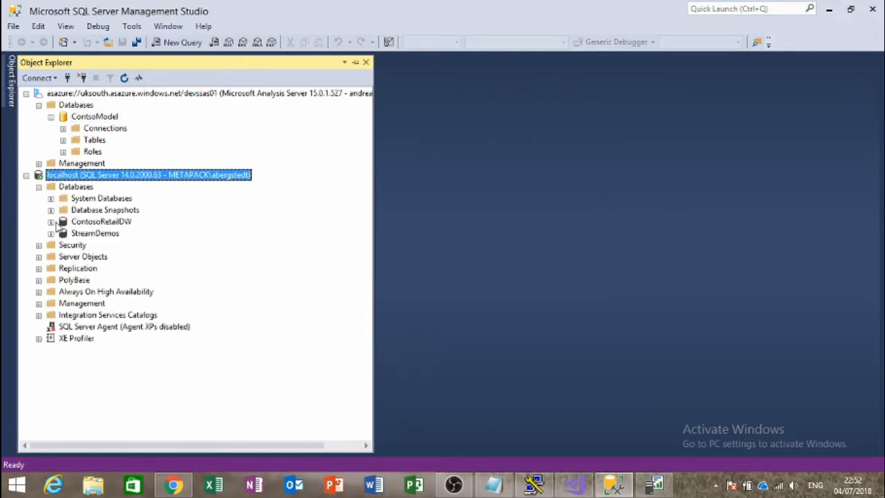
left_click(51, 221)
left_click(63, 246)
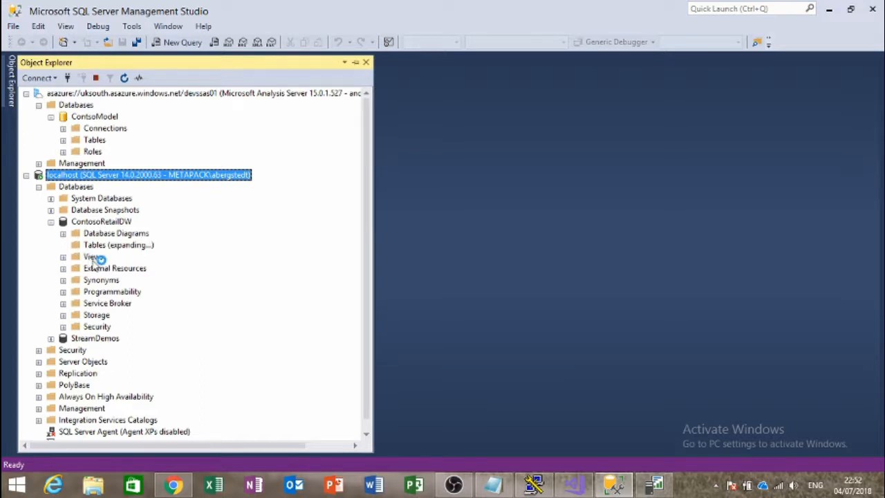
scroll(131, 277, "down", 3)
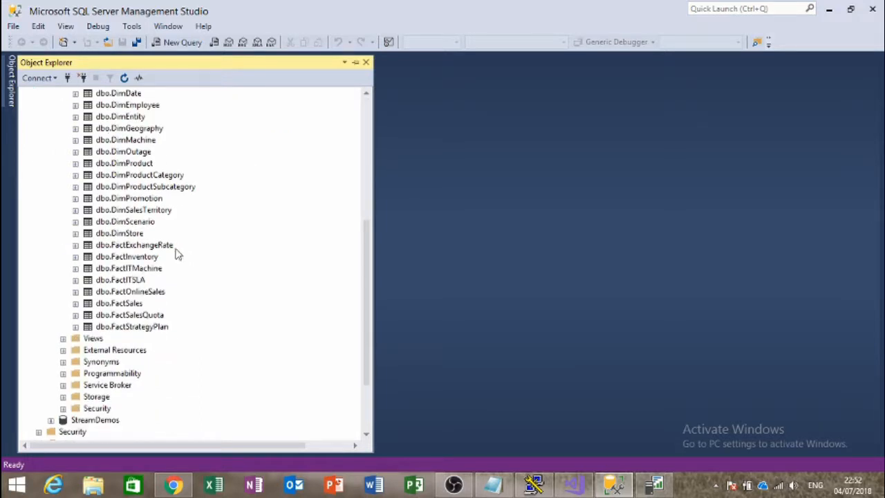
right_click(129, 304)
left_click(174, 201)
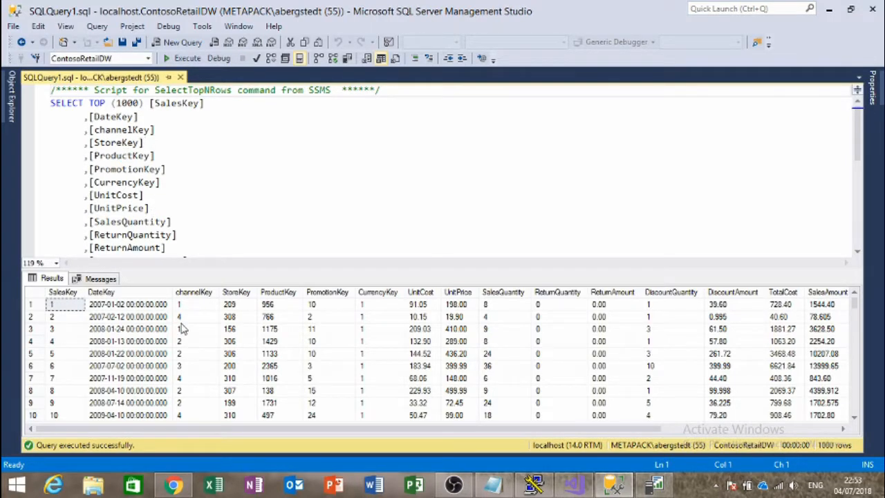
left_click(187, 304)
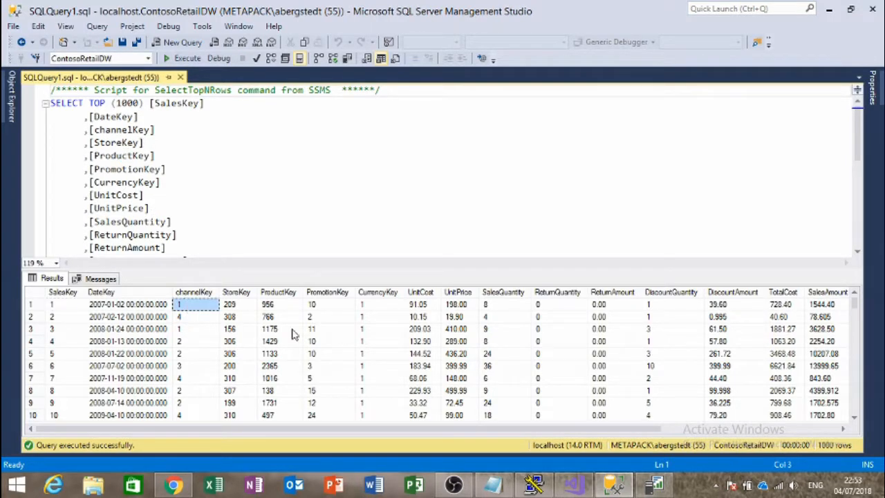
left_click(375, 329)
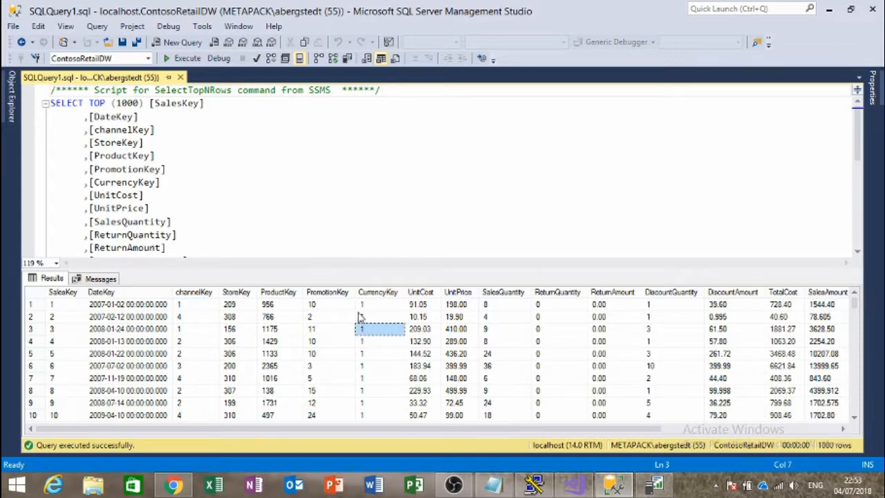
Step: Preview the top 1000 rows of dbo.DimProduct and inspect ProductKey values 1 through 10
left_click(10, 97)
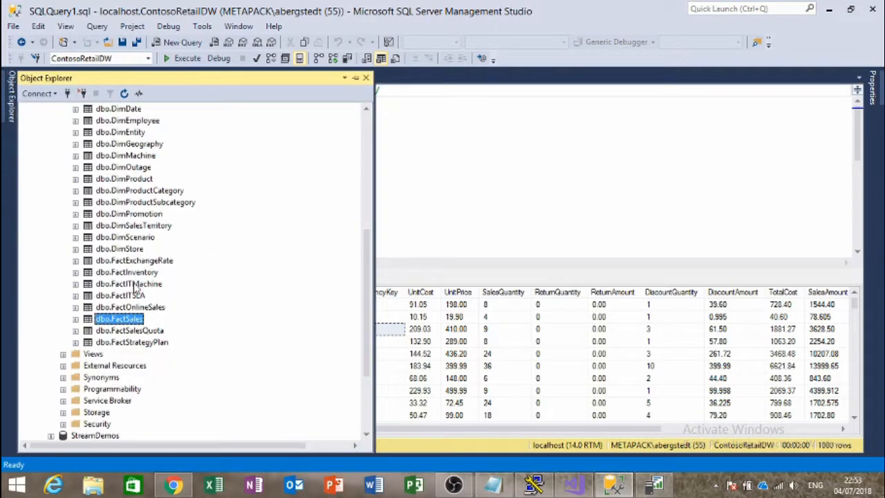
scroll(136, 290, "up", 2)
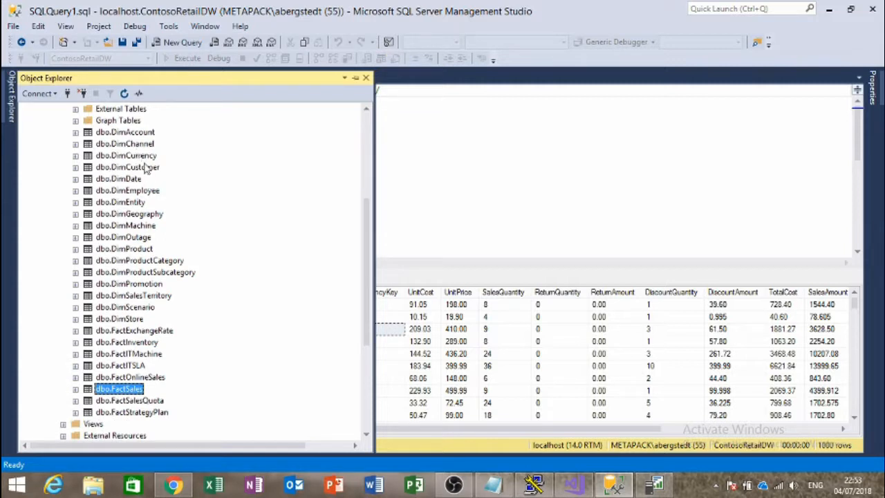
right_click(140, 250)
left_click(198, 199)
left_click(525, 330)
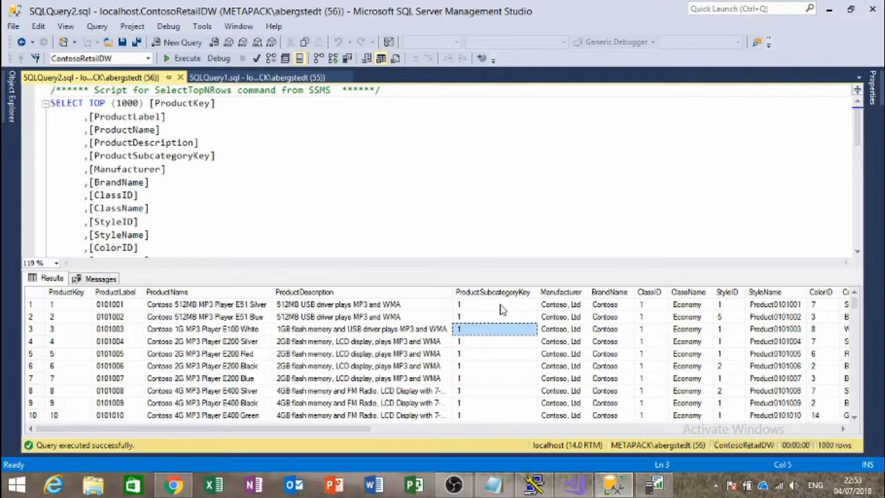
left_click(85, 344)
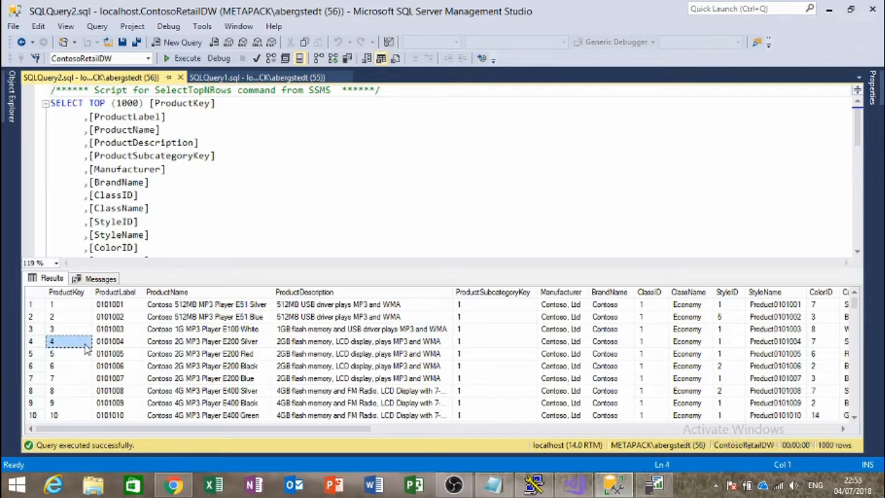
scroll(87, 349, "down", 1)
scroll(86, 350, "up", 1)
scroll(67, 330, "down", 1)
left_click_drag(81, 378, 86, 255)
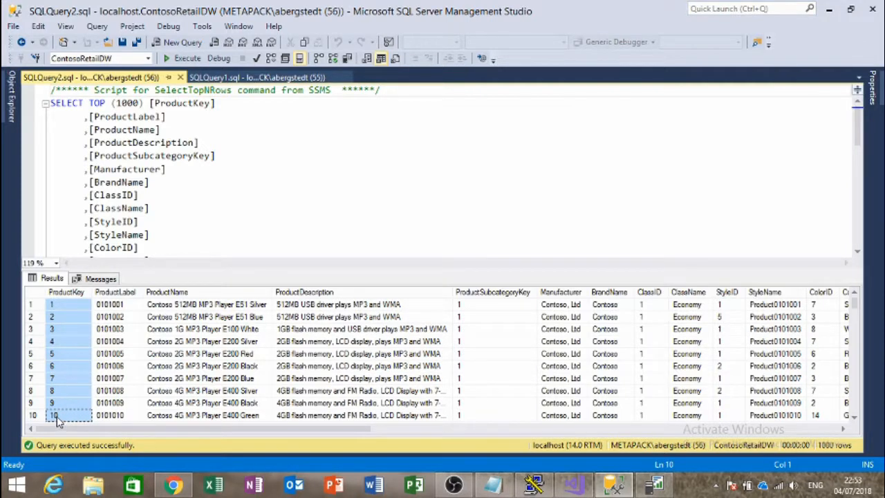
left_click(17, 112)
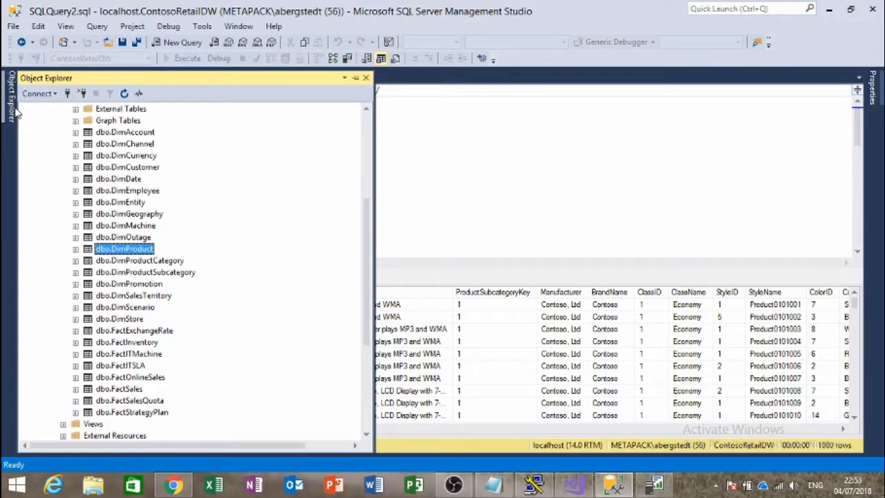
left_click(575, 485)
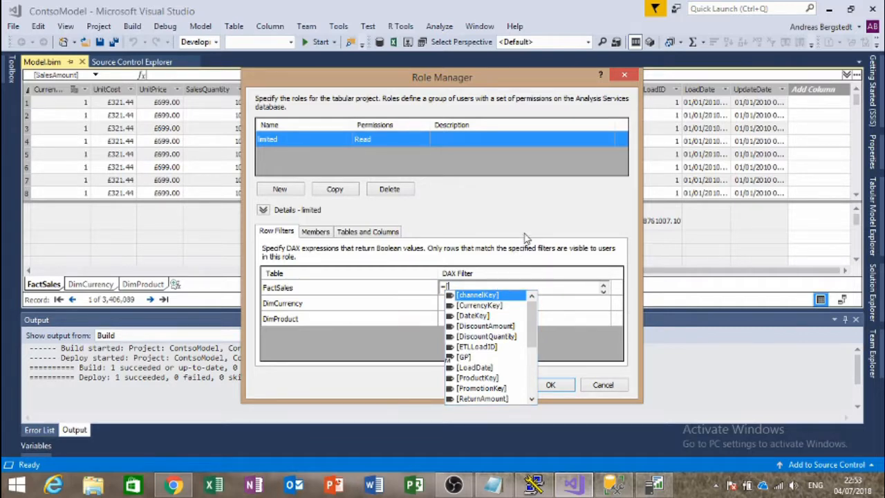
Step: Complete the FactSales row filter as =[ProductKey]<10 and confirm the role changes with OK
key("BackSpace")
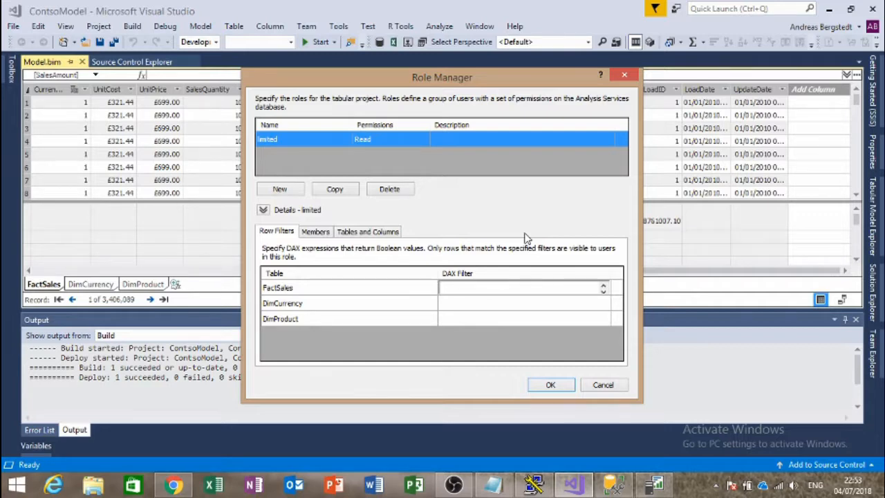
type("[")
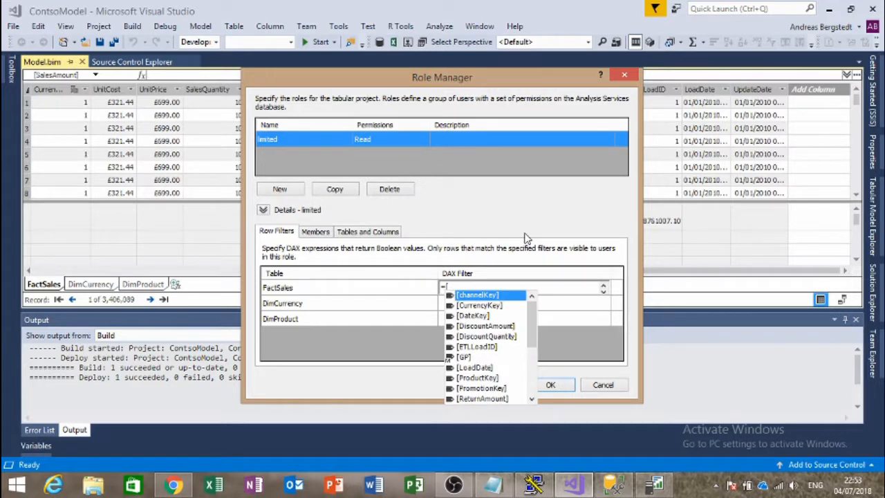
type("p")
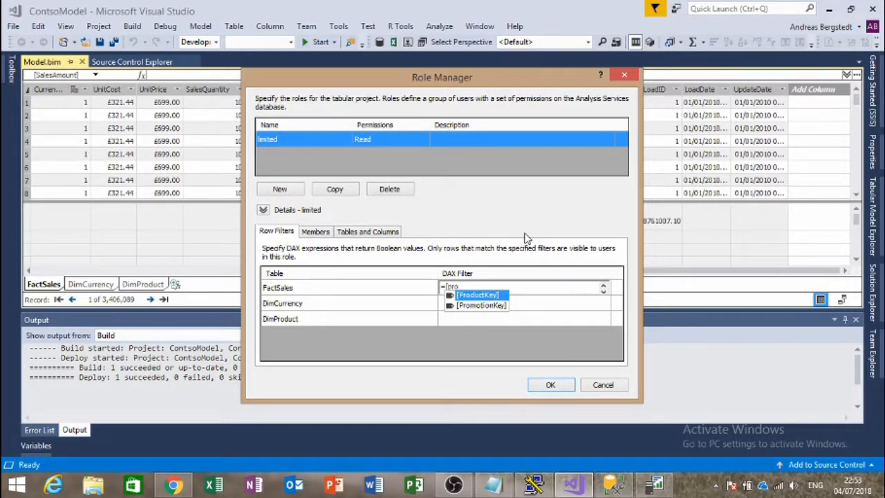
type("ro")
key("Tab")
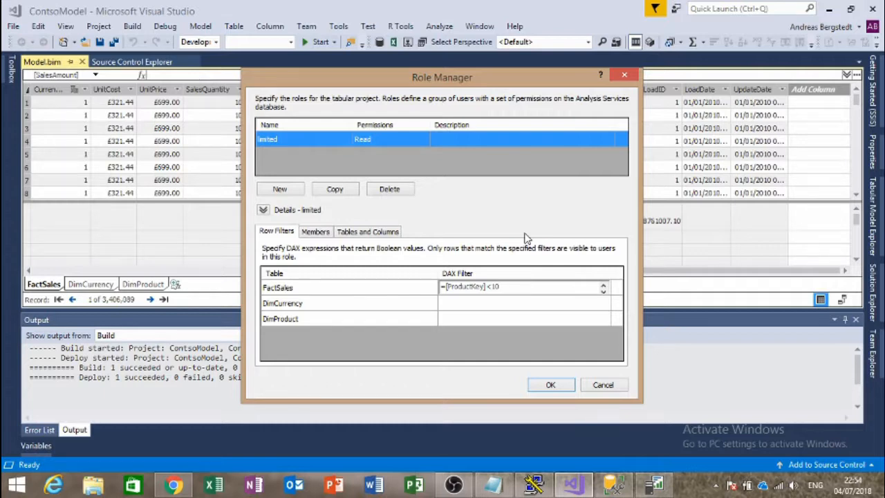
left_click(503, 308)
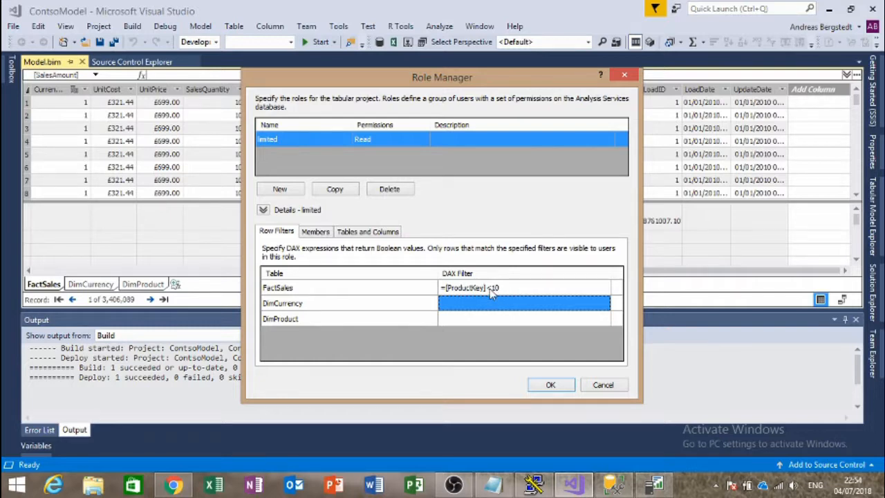
left_click(550, 385)
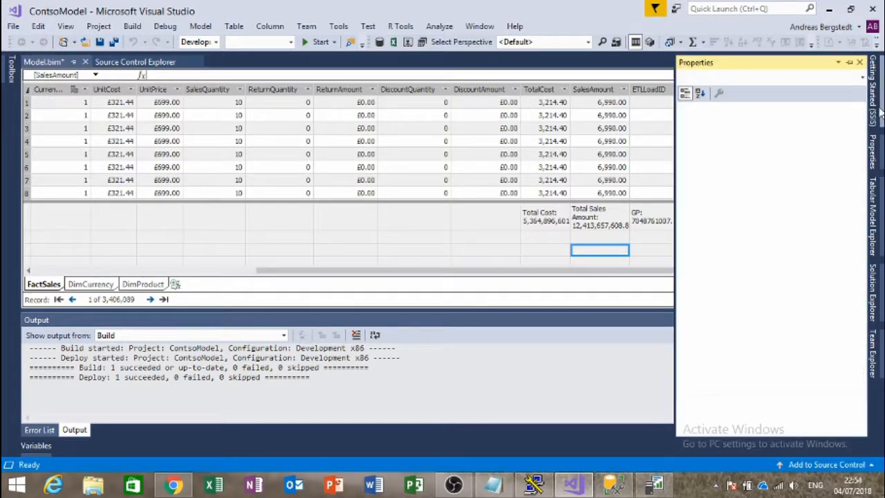
Step: Deploy the ContosoModel project from Solution Explorer
mouse_move(874, 238)
mouse_move(873, 291)
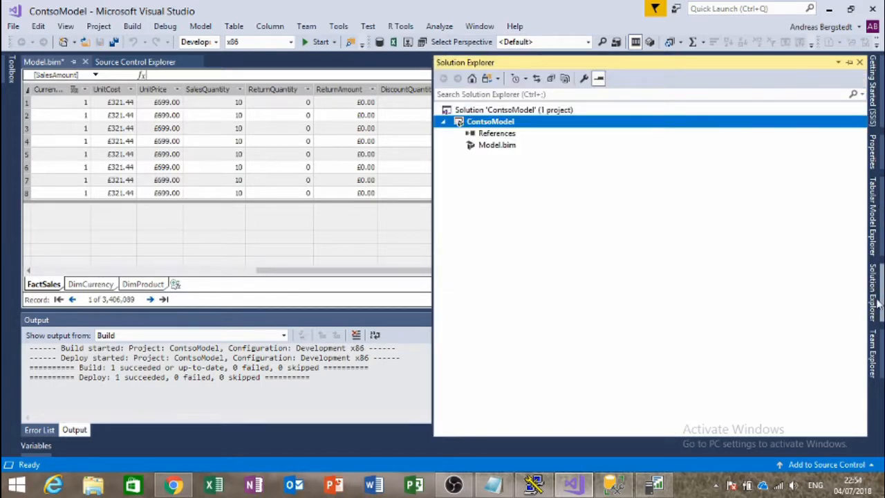
right_click(499, 128)
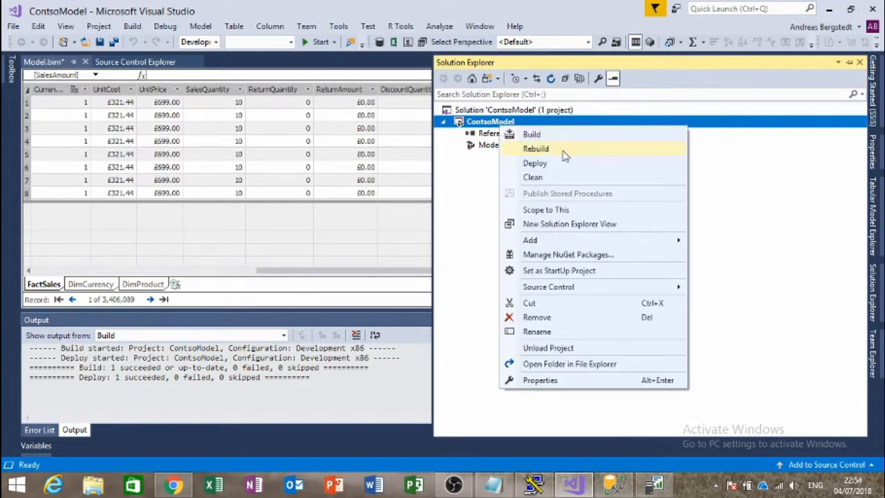
left_click(562, 165)
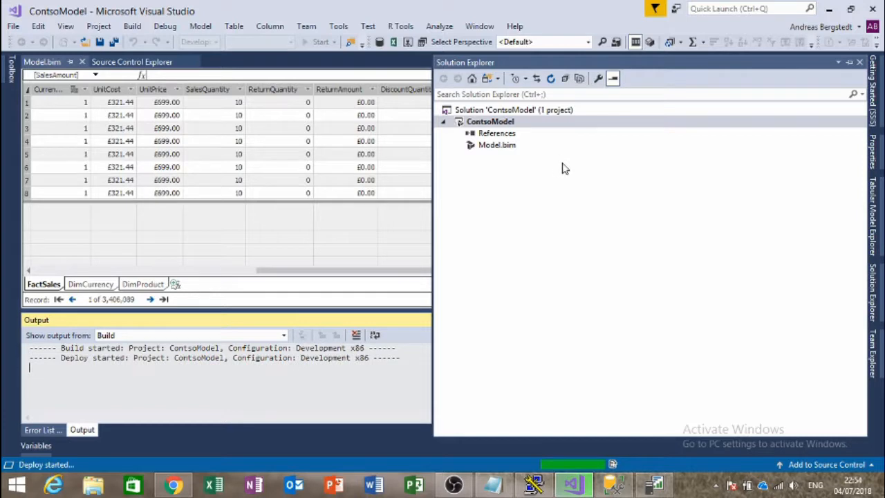
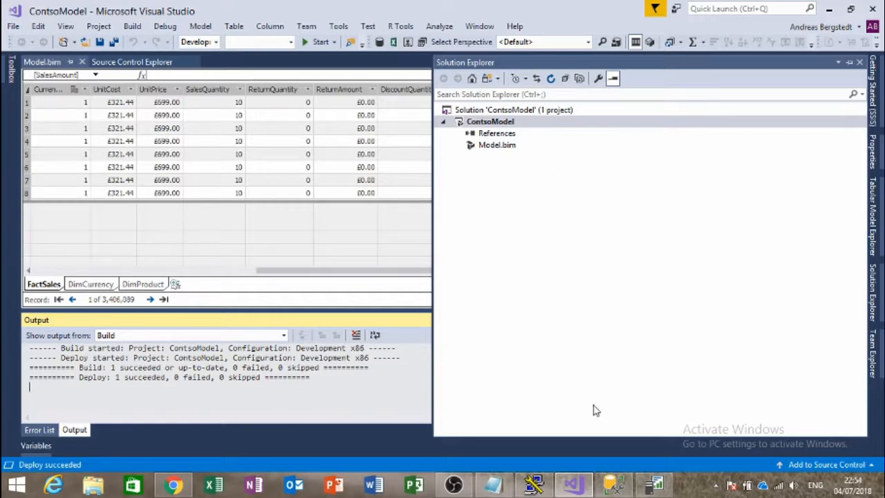
Step: Refresh the report and cross-filter the treemap by Adventure Works, Wide World Importers and Fabrikam
mouse_move(625, 472)
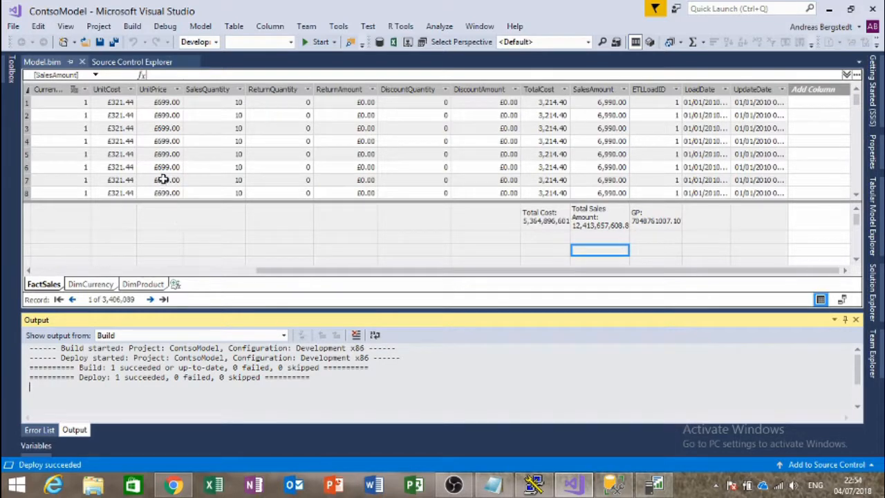
mouse_move(652, 488)
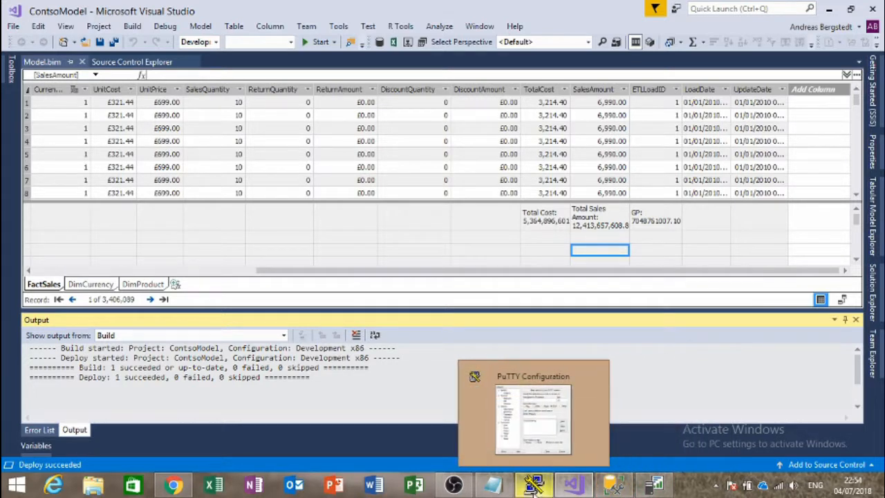
left_click(168, 488)
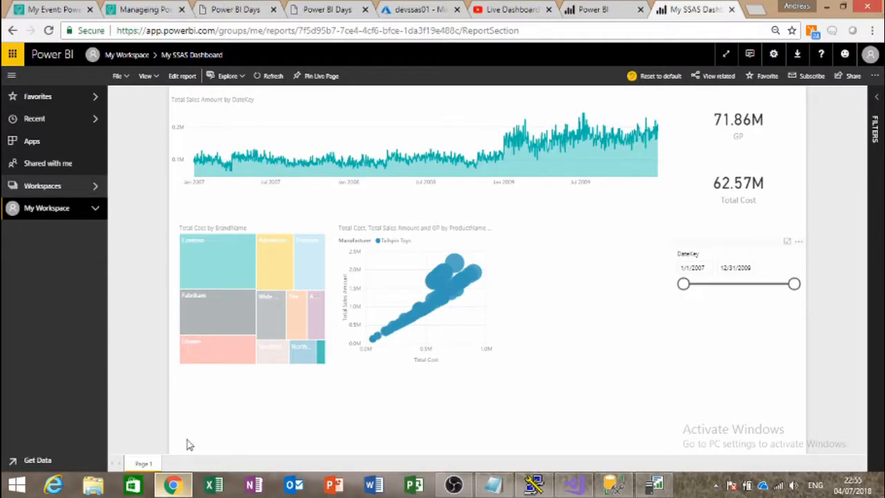
left_click(258, 81)
left_click(271, 283)
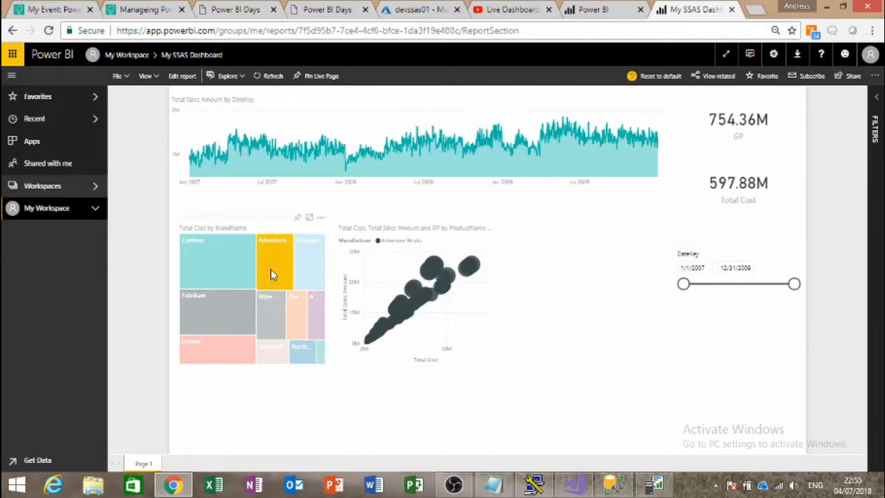
left_click(270, 269)
left_click(267, 314)
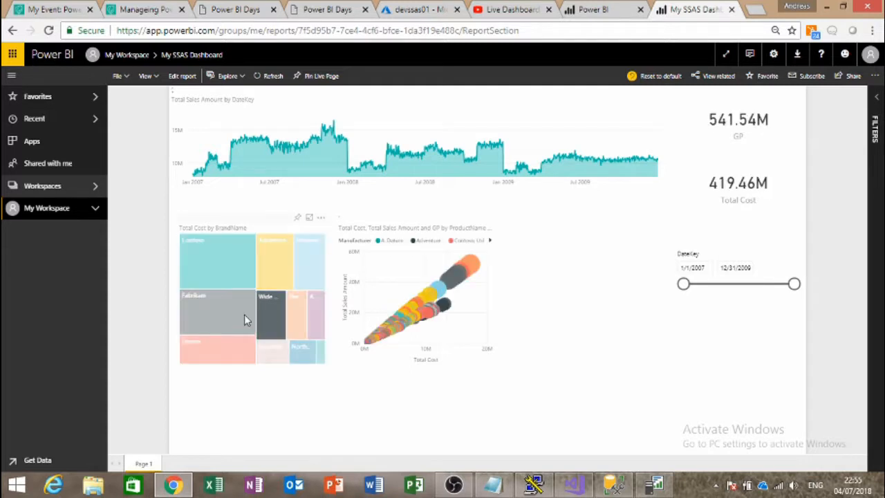
left_click(230, 315)
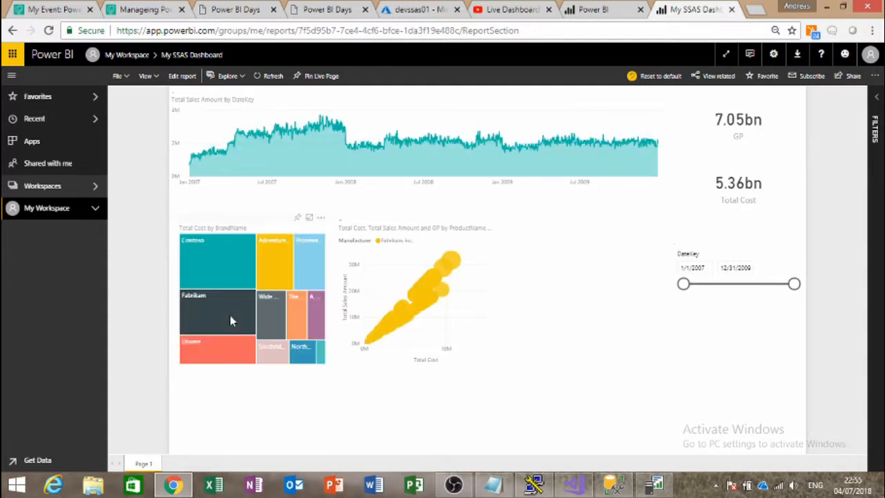
left_click(229, 315)
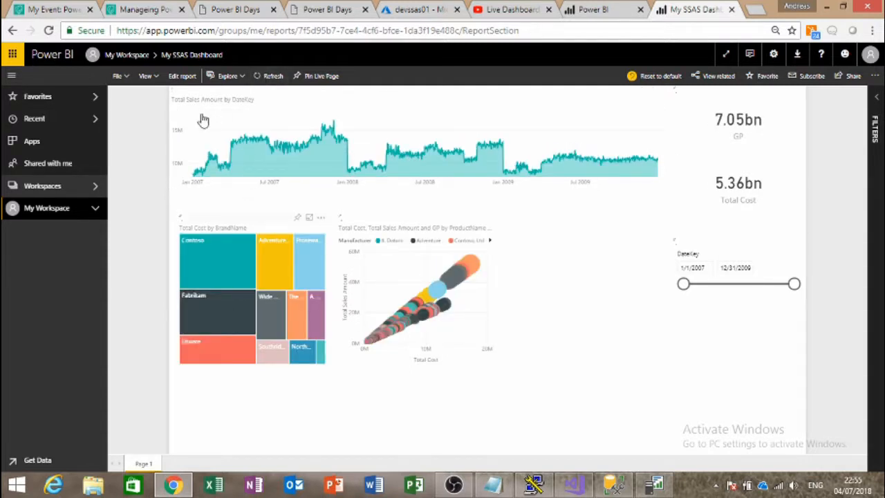
Step: Reopen My SSAS Dashboard from My Workspace > Reports and dismiss the tip
left_click(47, 213)
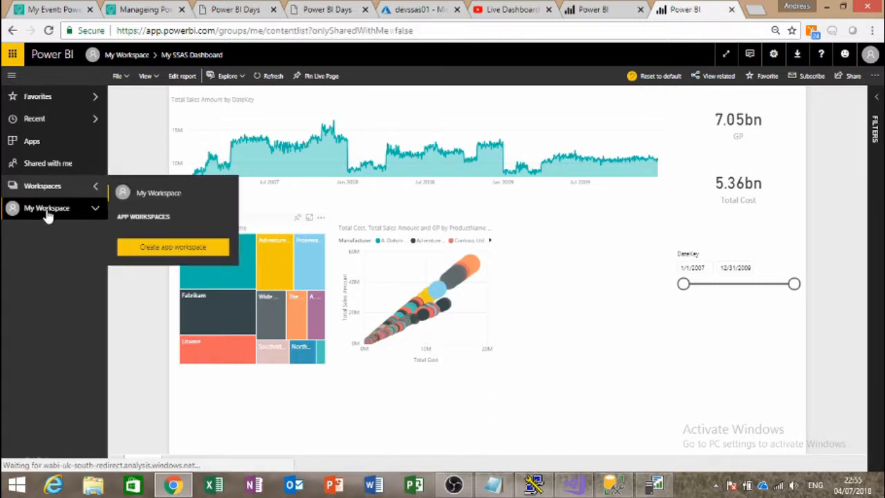
left_click(203, 131)
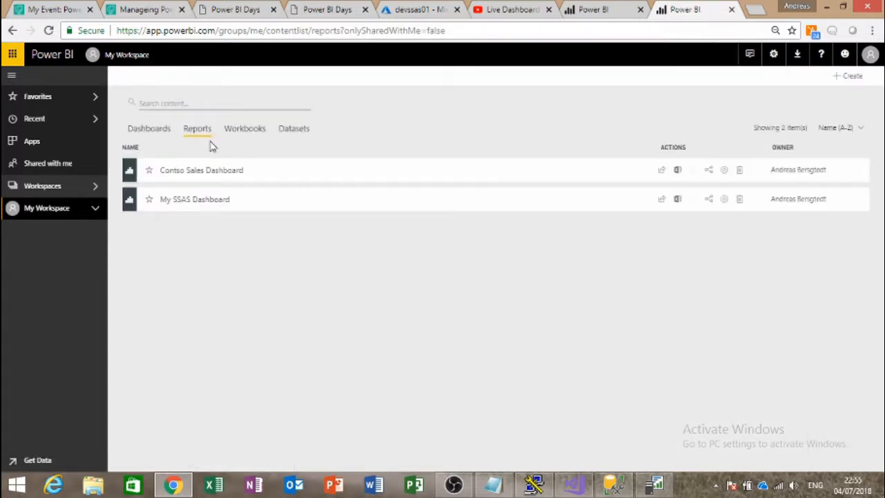
left_click(194, 200)
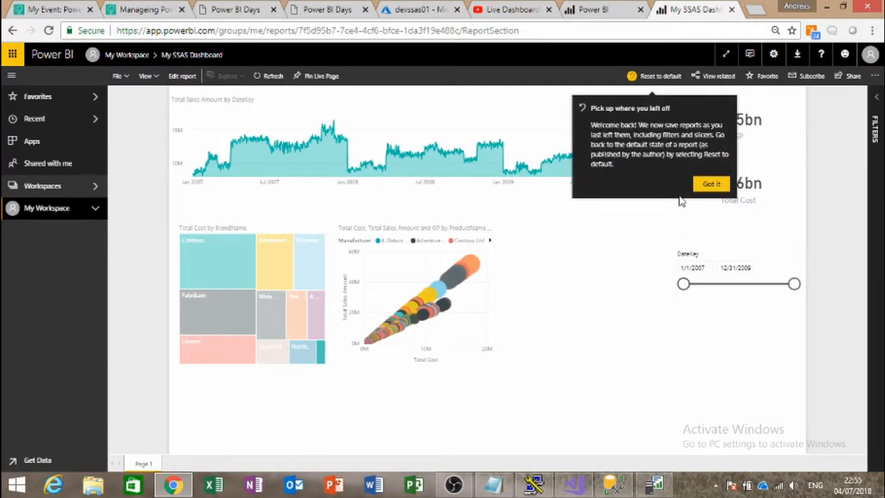
left_click(707, 184)
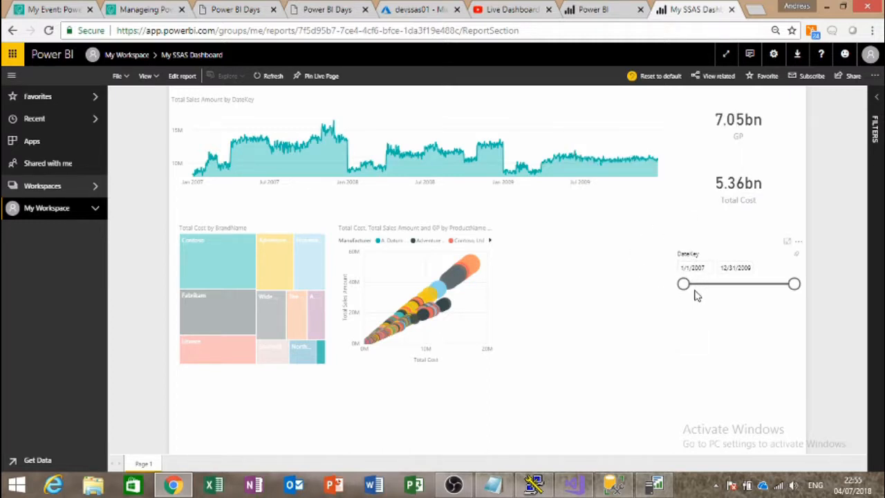
Step: Narrow the DateKey slicer to 3/18/2007–10/20/2007, then reset to defaults restoring 2007–2009
left_click(742, 293)
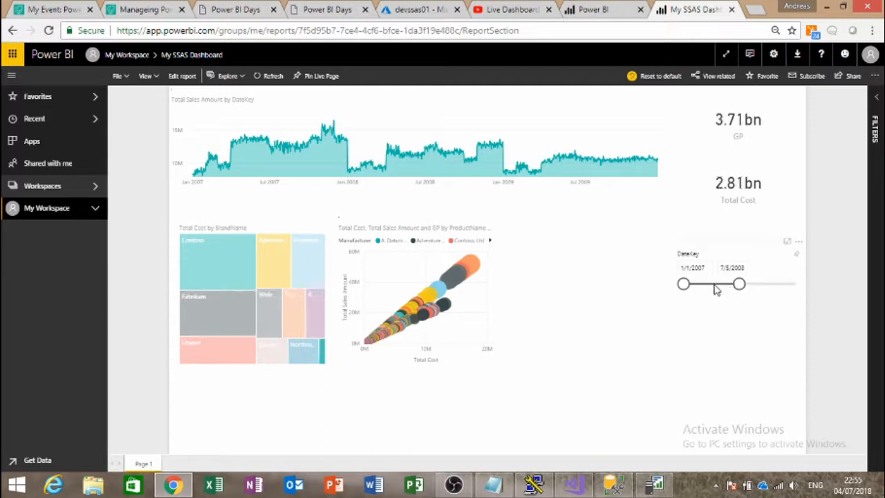
left_click(715, 286)
left_click(691, 285)
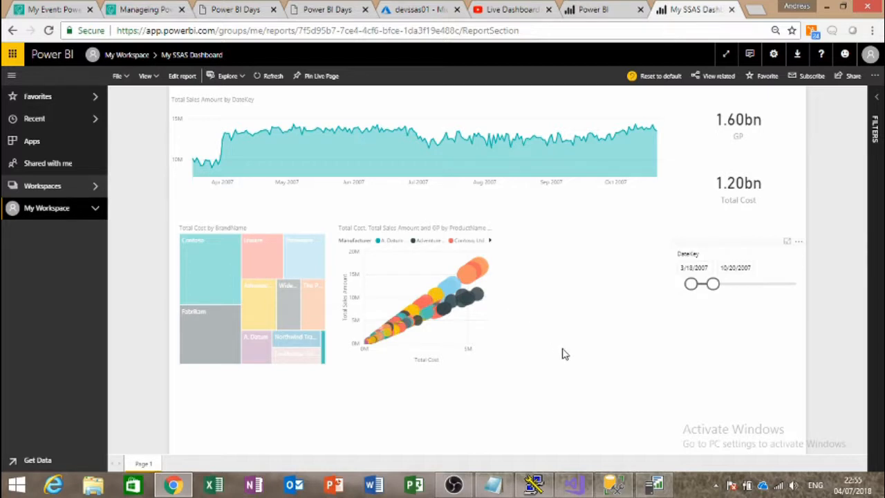
left_click(635, 75)
left_click(502, 286)
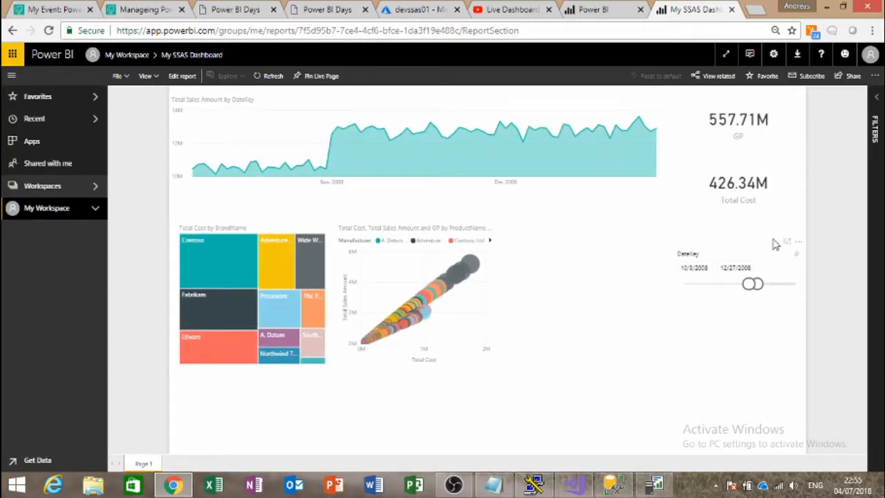
left_click(797, 255)
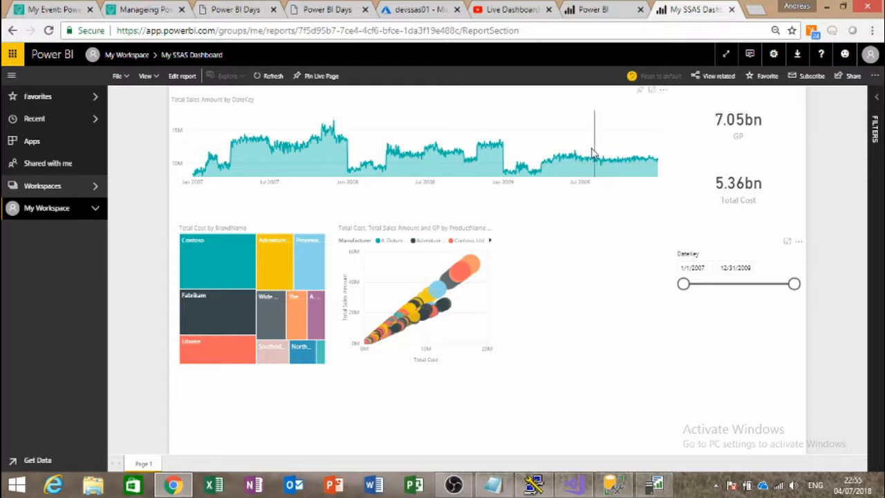
mouse_move(378, 129)
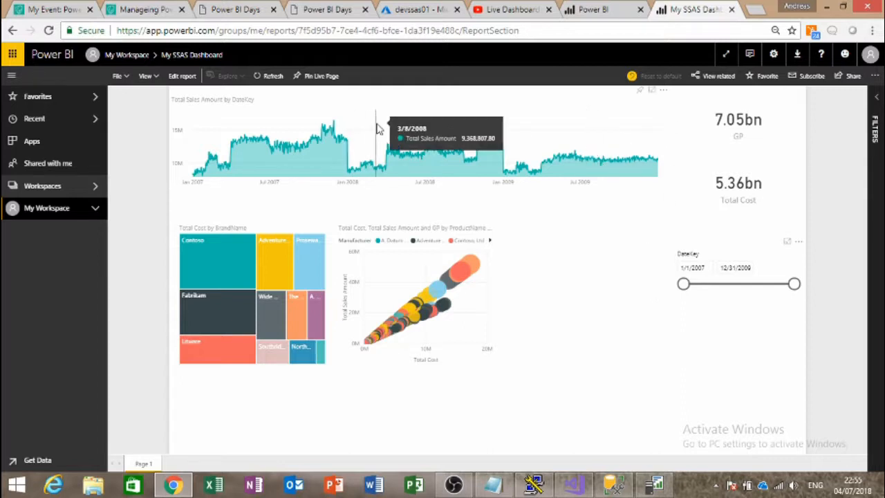
left_click(317, 11)
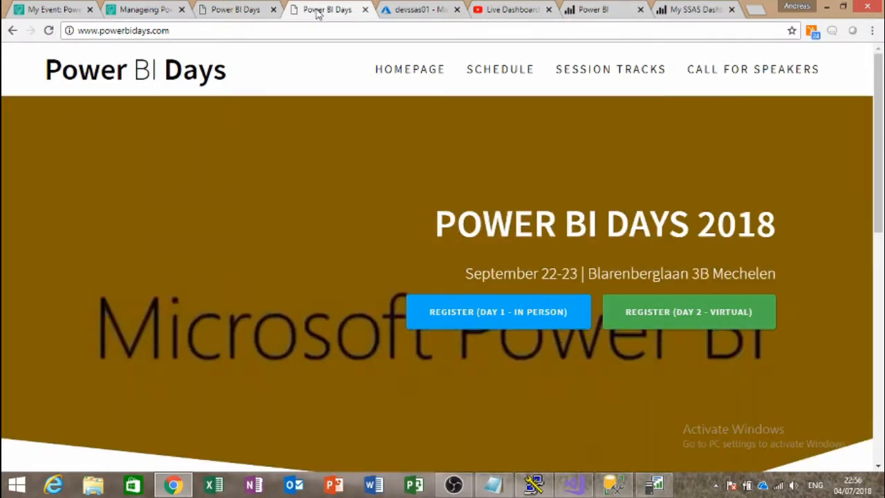
Step: Check the Azure devssas01 server page listing ContsoModel, then return to the report
left_click(430, 11)
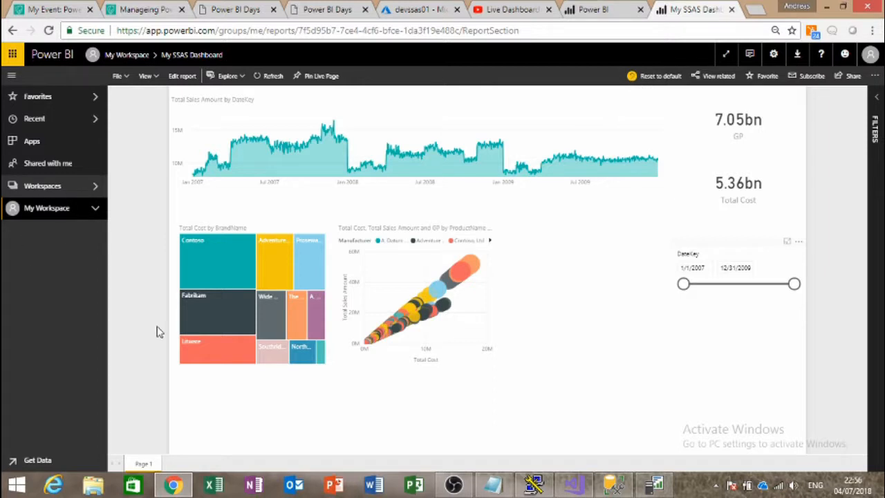
mouse_move(199, 309)
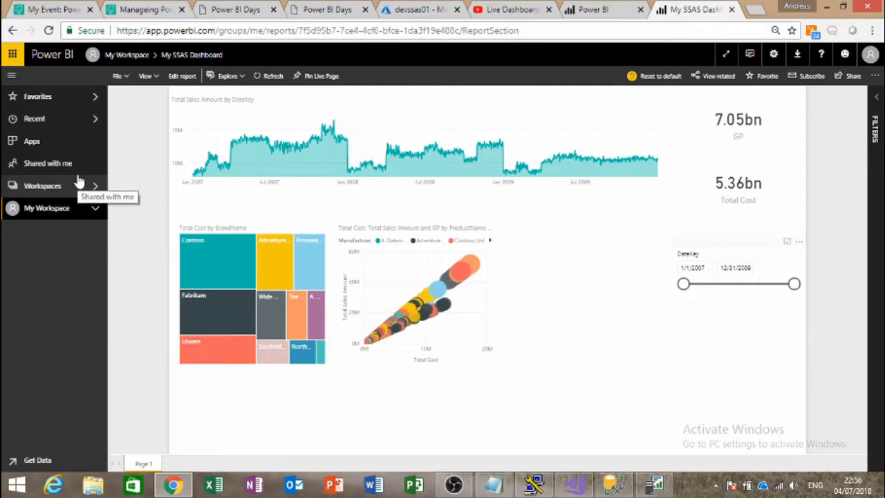
Step: Start the free 60-day Power BI Pro trial
left_click(95, 211)
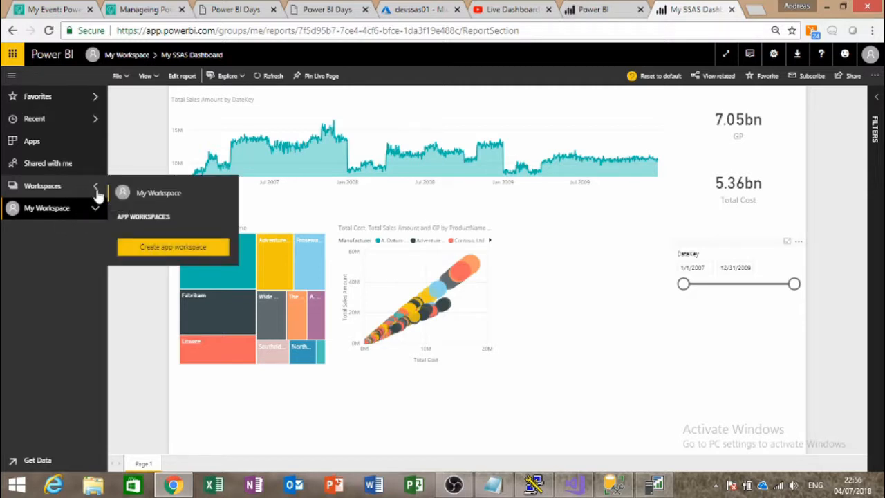
left_click(166, 250)
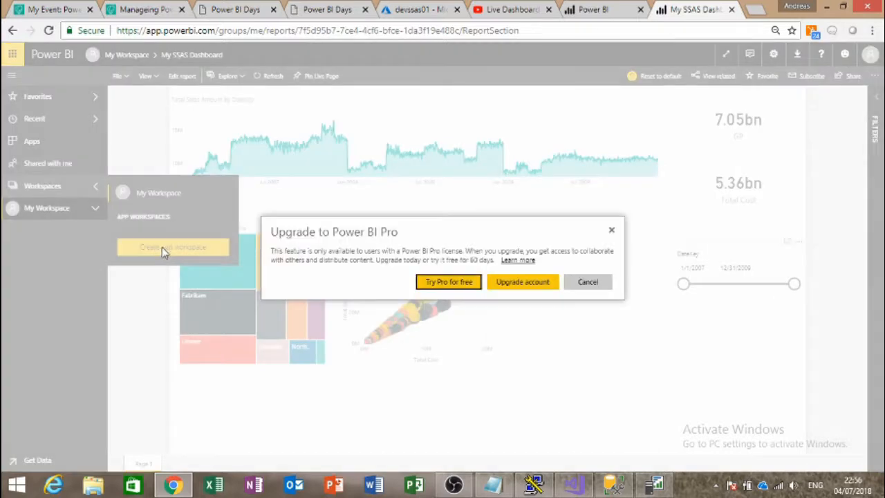
left_click(453, 288)
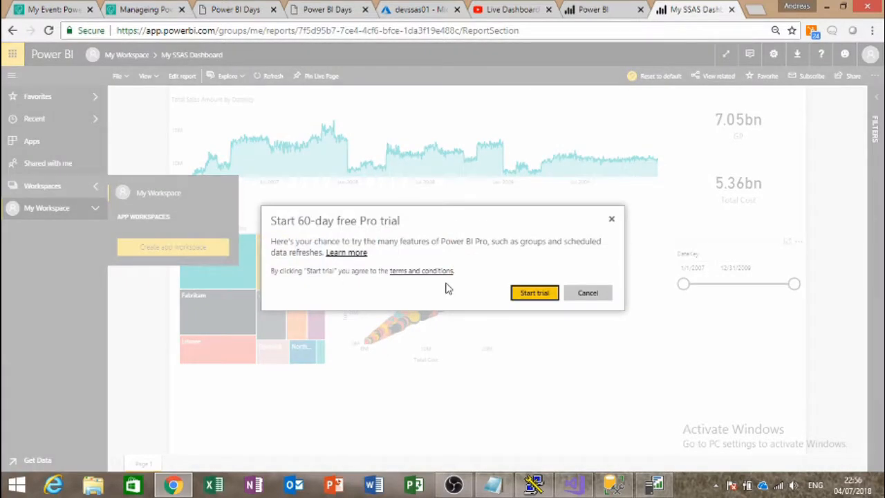
left_click(515, 295)
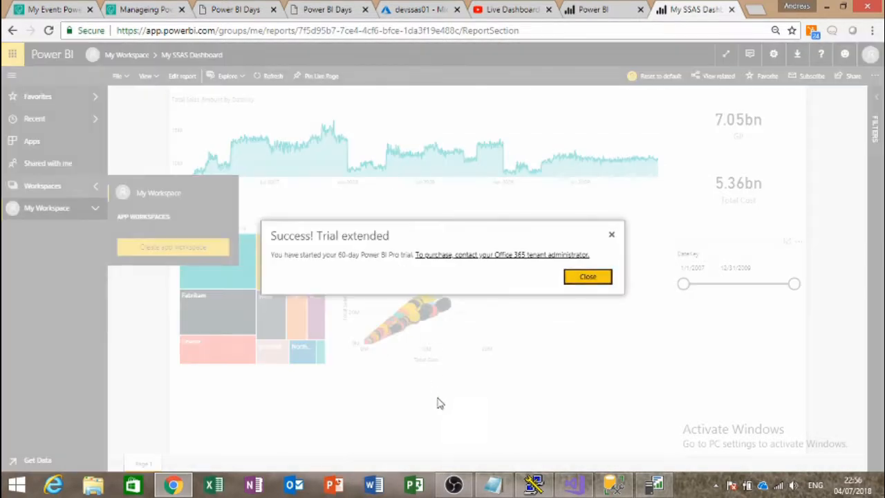
left_click(586, 277)
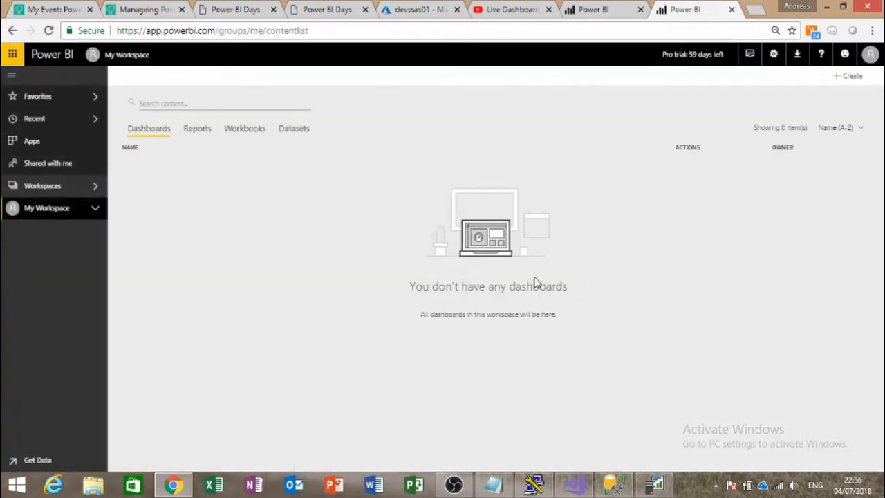
Step: Create and save a new app workspace named 'Azure SSAS Demo'
left_click(95, 188)
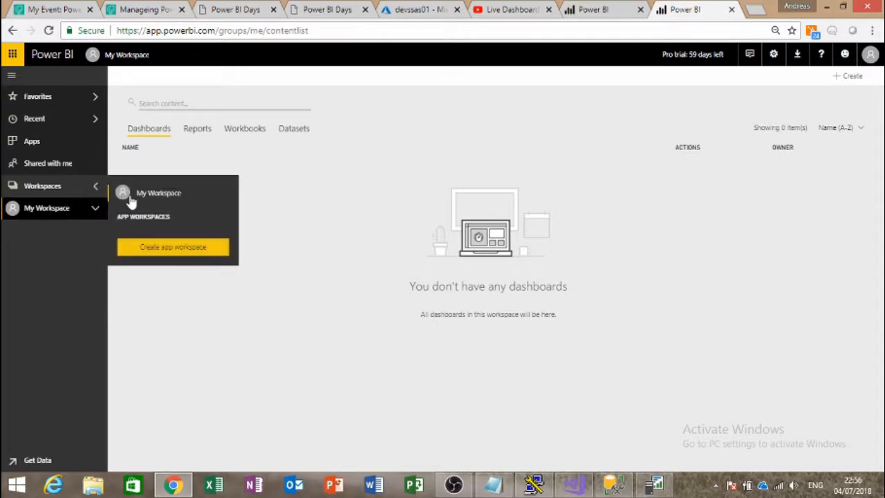
left_click(169, 249)
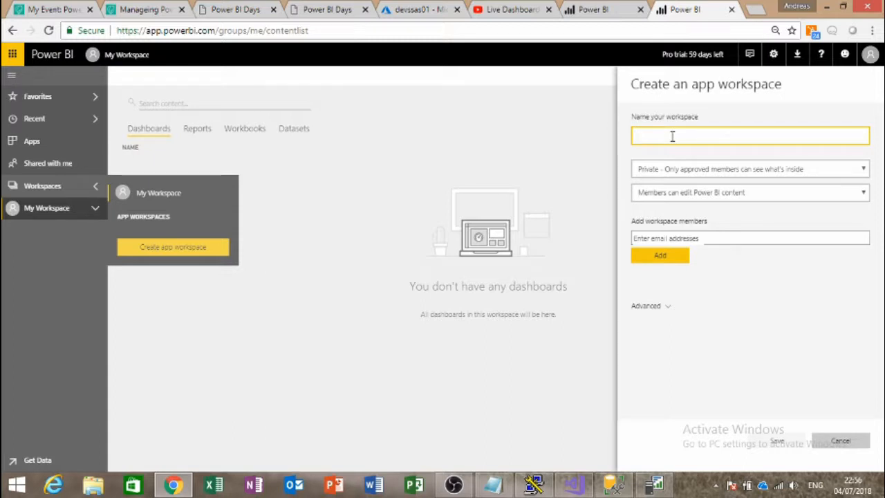
type("Azure")
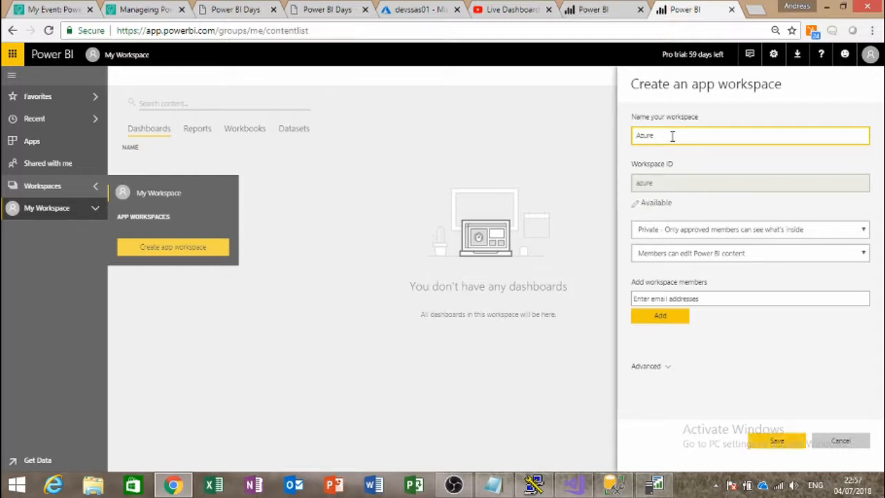
type(" SSAS Demo")
left_click(664, 366)
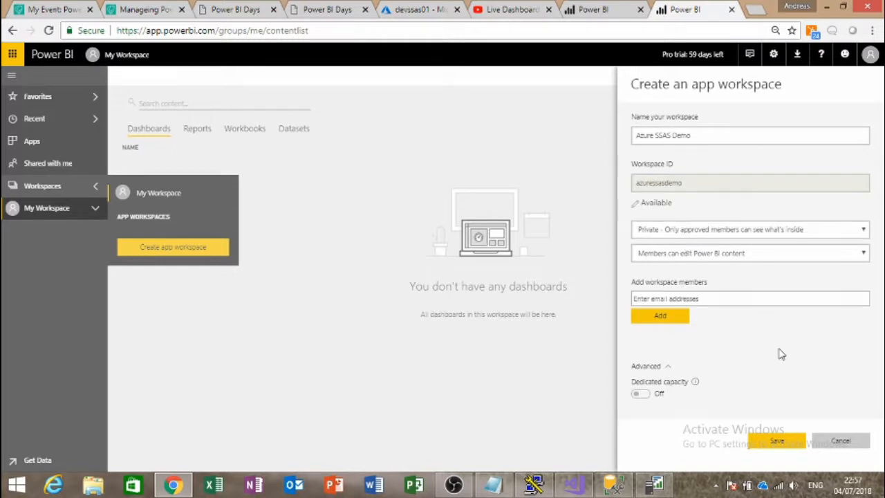
left_click(797, 443)
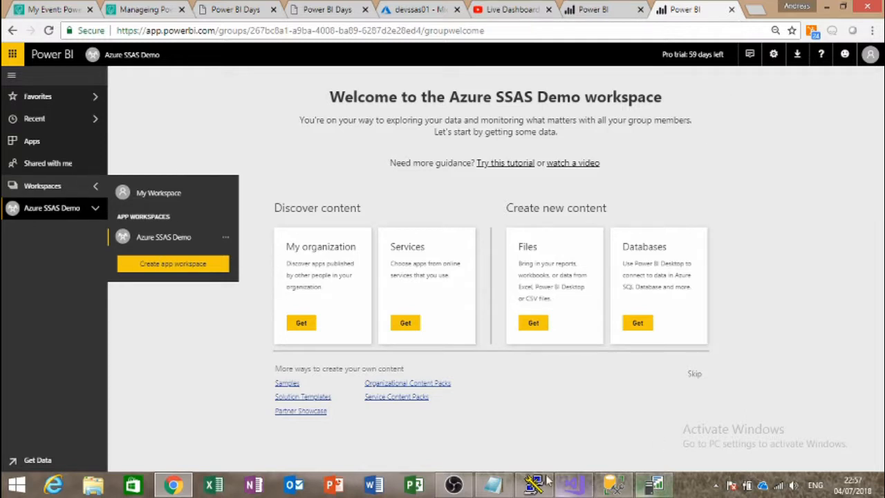
Step: Look at the new Azure SSAS Demo workspace, then go back to My Workspace
left_click(151, 194)
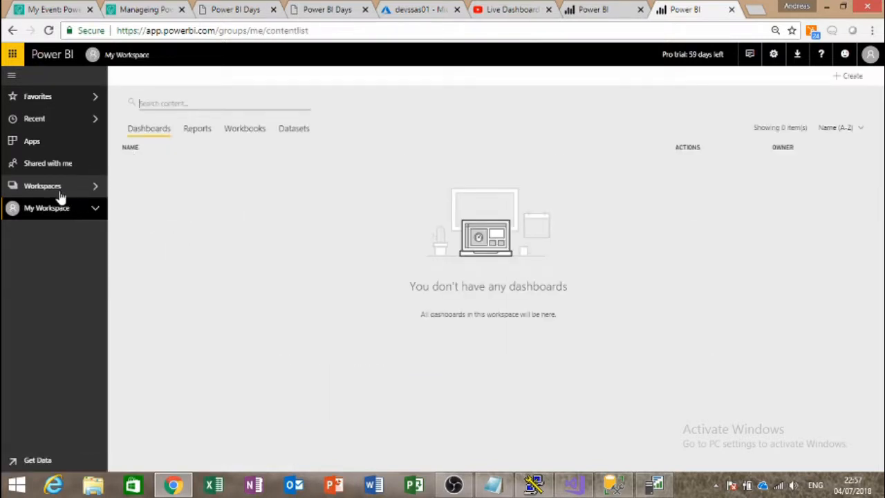
left_click(44, 188)
left_click(159, 239)
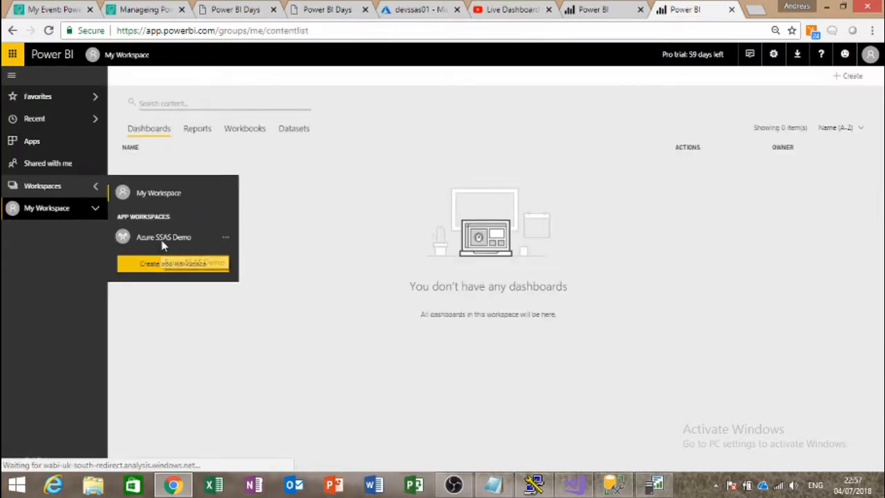
left_click(95, 186)
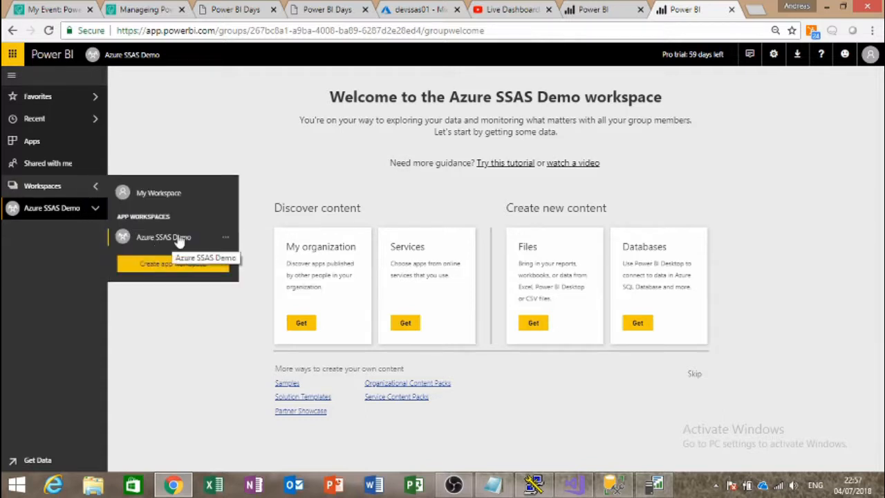
left_click(144, 194)
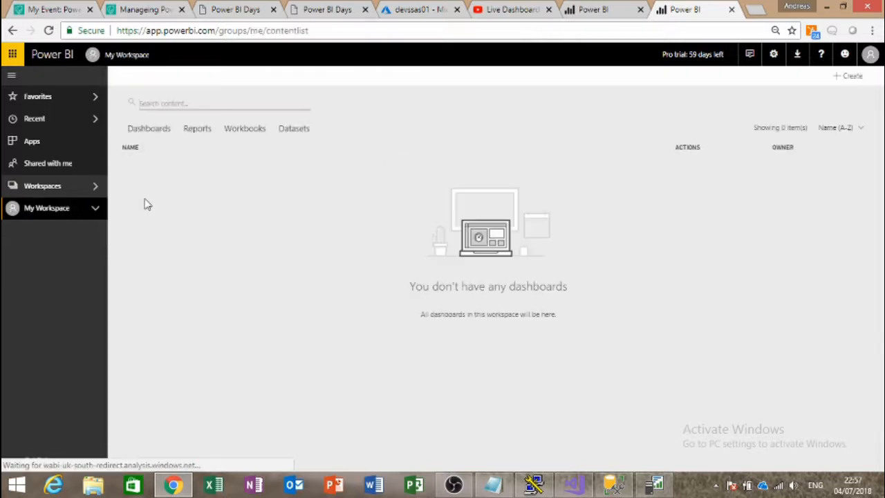
Step: Download the My SSAS Dashboard report as a .pbix file and open it
left_click(93, 214)
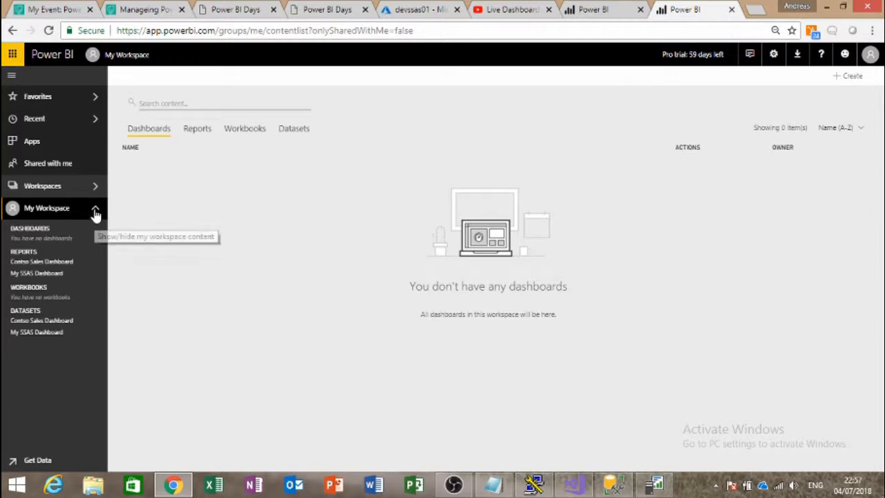
left_click(54, 274)
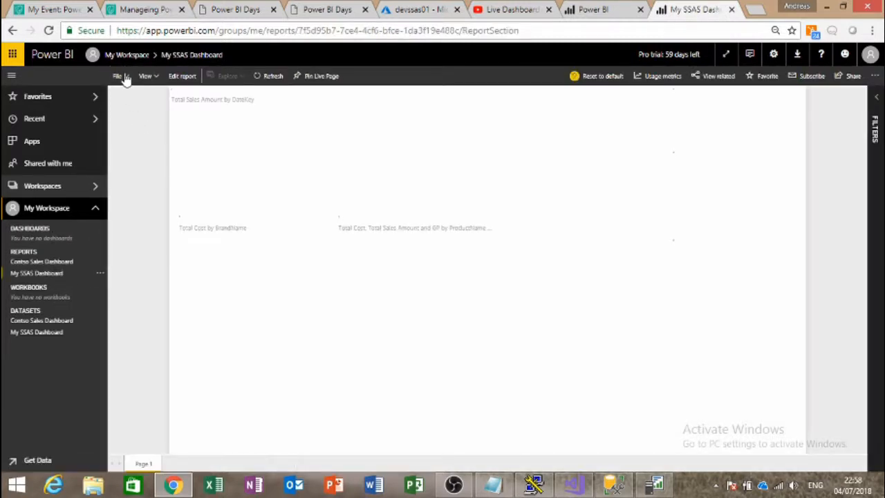
left_click(119, 76)
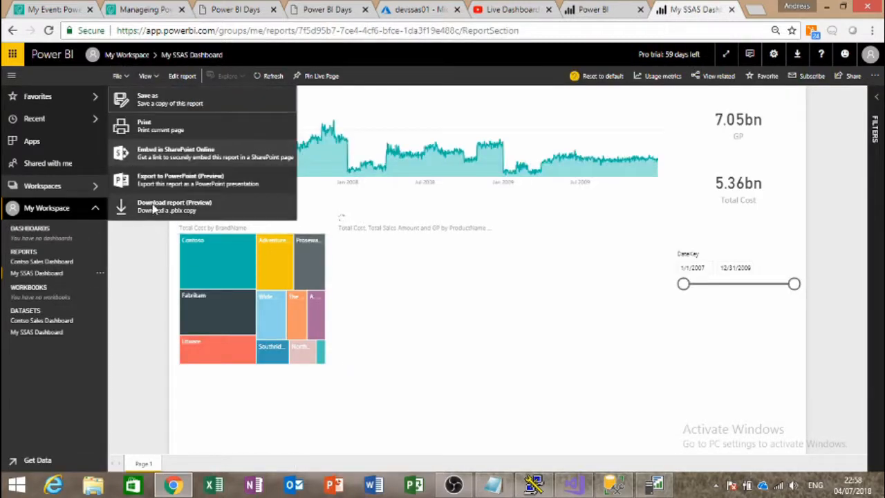
left_click(153, 206)
left_click(138, 458)
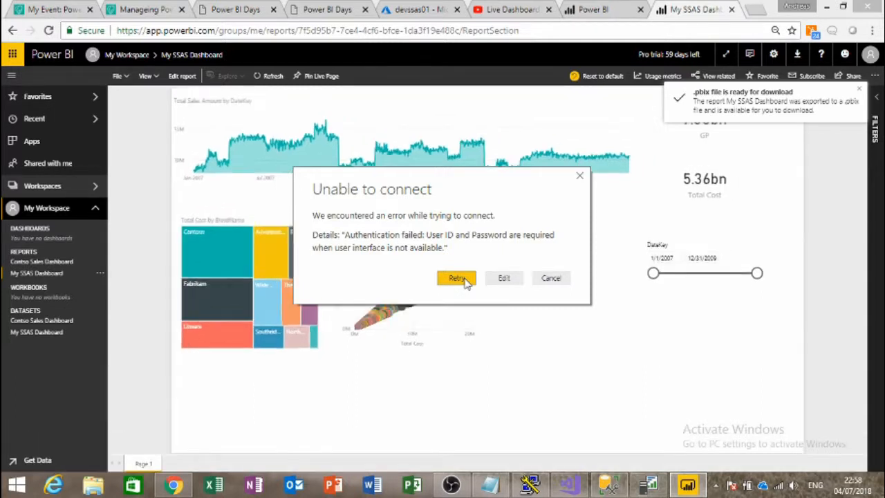
Step: Retry the data connection and sign in with the chosen account's password
left_click(457, 278)
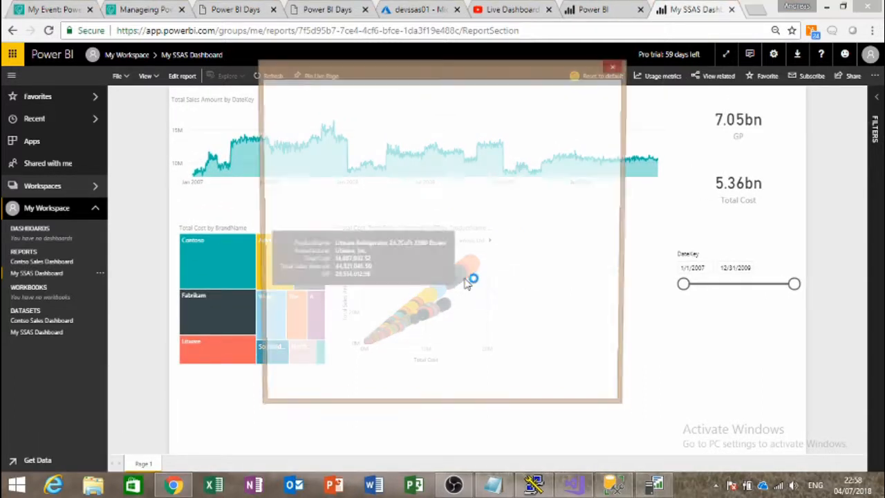
left_click(381, 172)
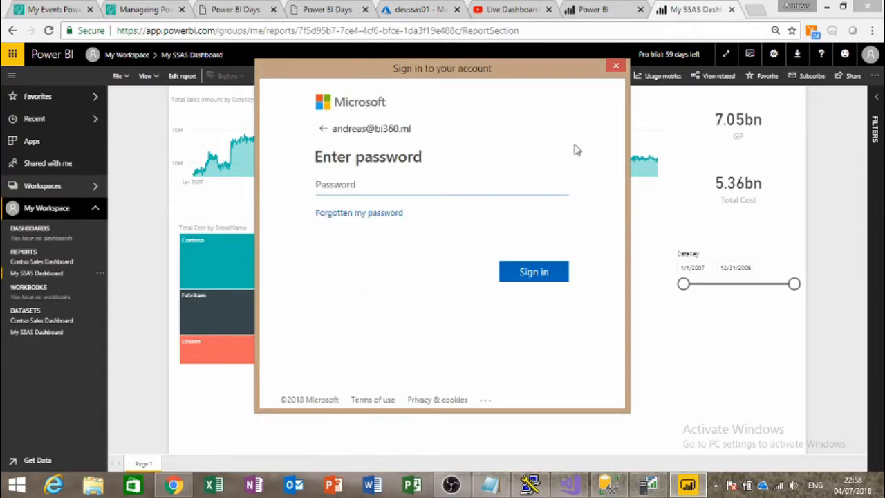
type("••••••••")
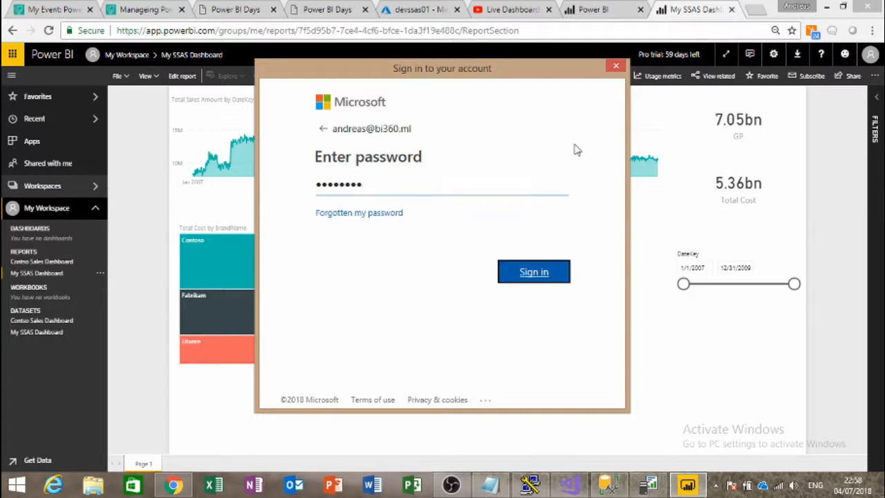
key("Return")
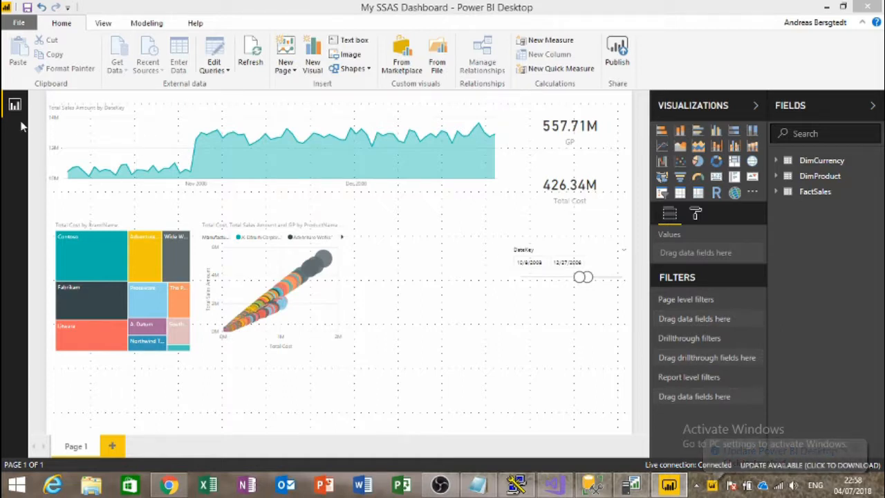
Step: Save the report and publish it to the Azure SSAS Demo workspace, then open it
left_click(620, 54)
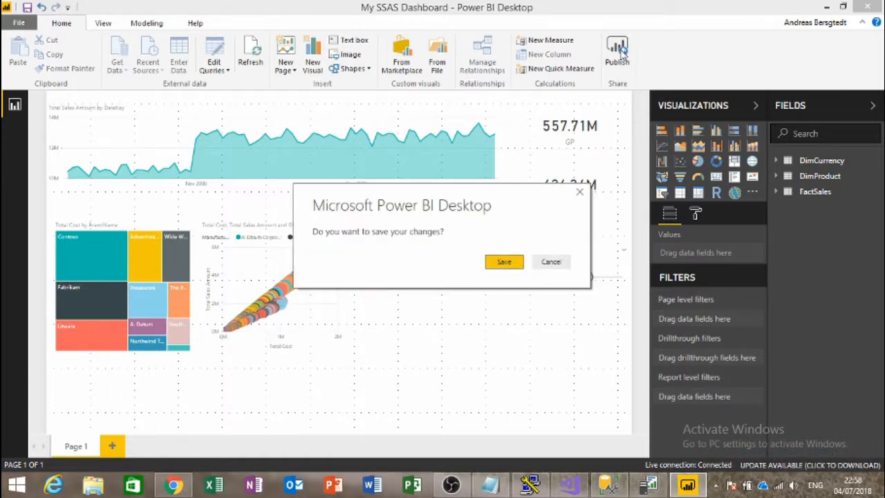
left_click(505, 271)
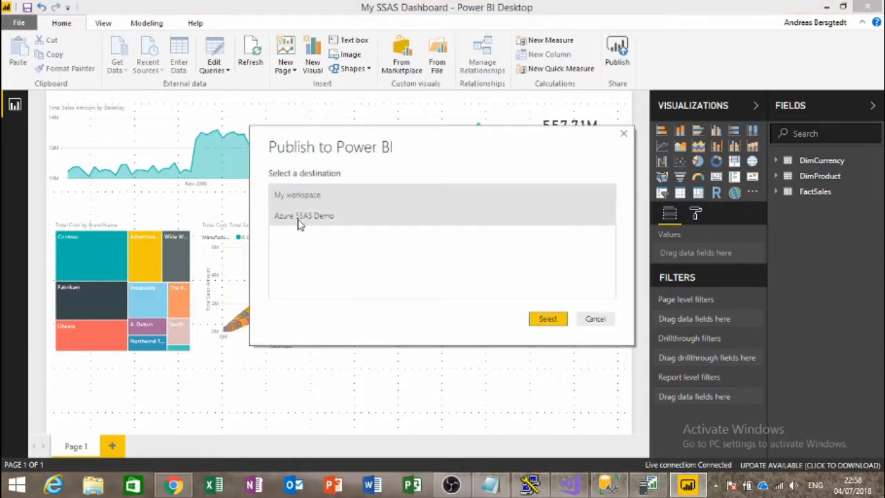
left_click(301, 220)
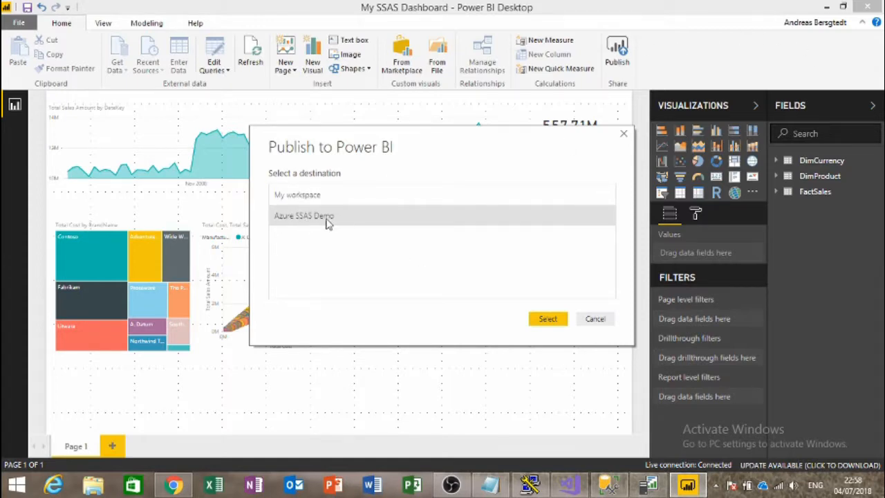
left_click(548, 320)
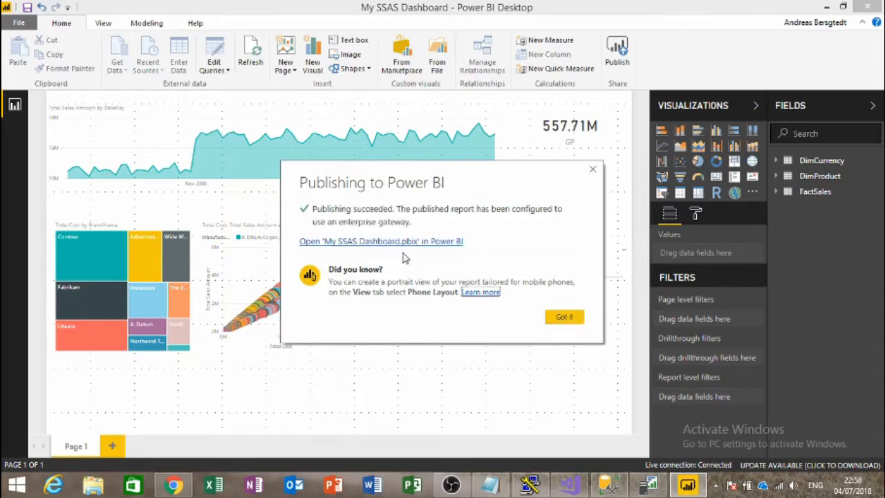
left_click(403, 242)
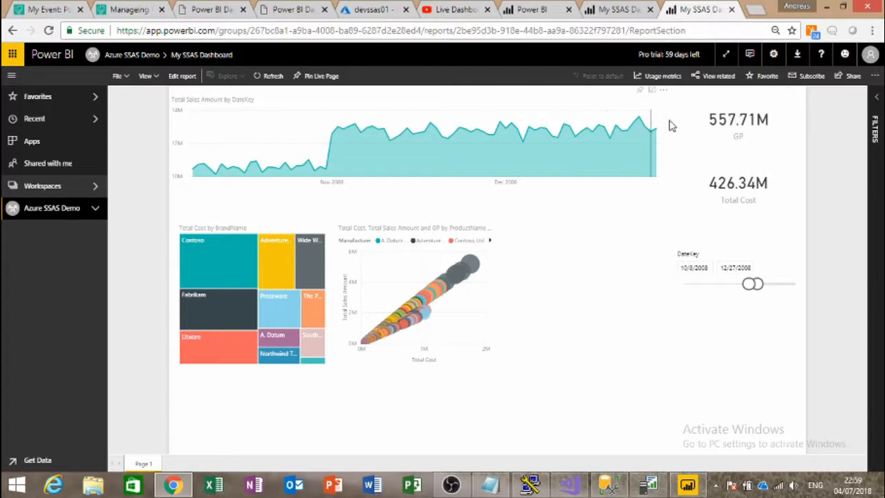
Step: Reset the date slicer, pin the page live to a new 'Sales Dashboard', and open it
left_click(795, 253)
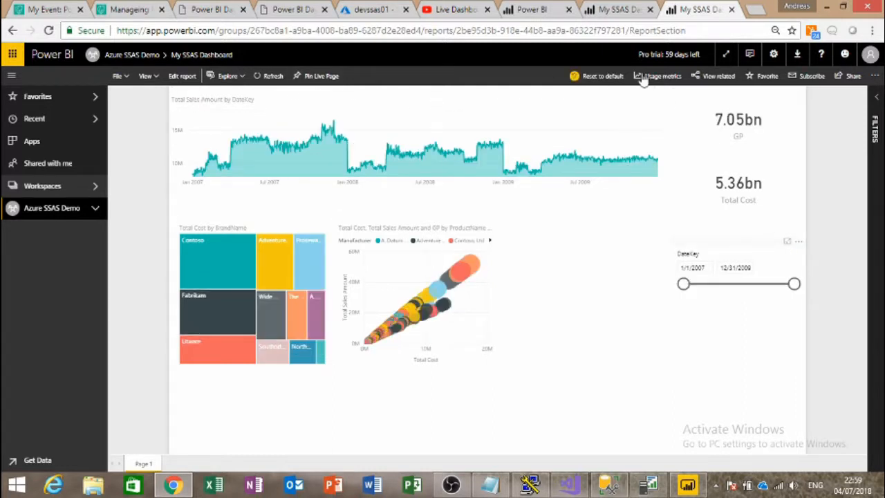
left_click(309, 81)
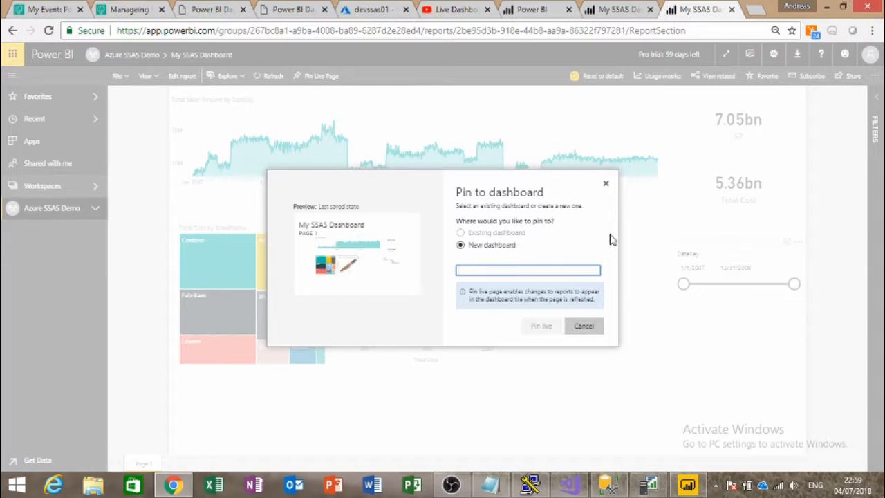
type("Cor")
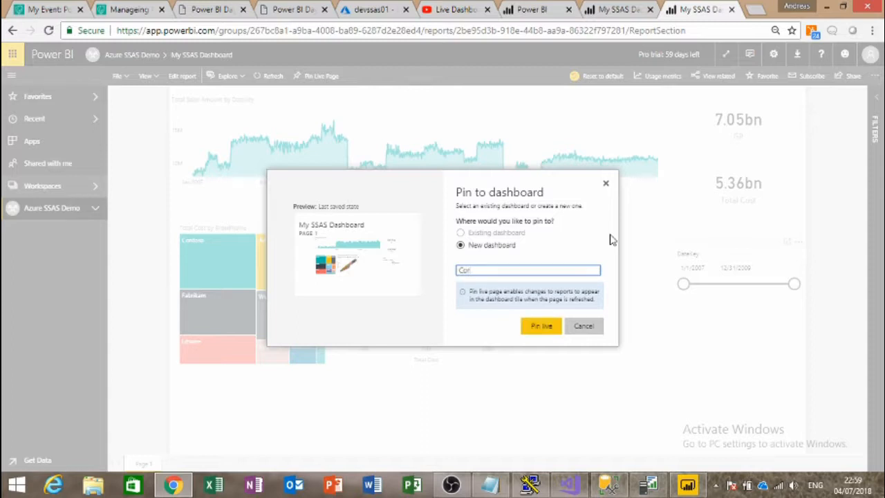
key("BackSpace")
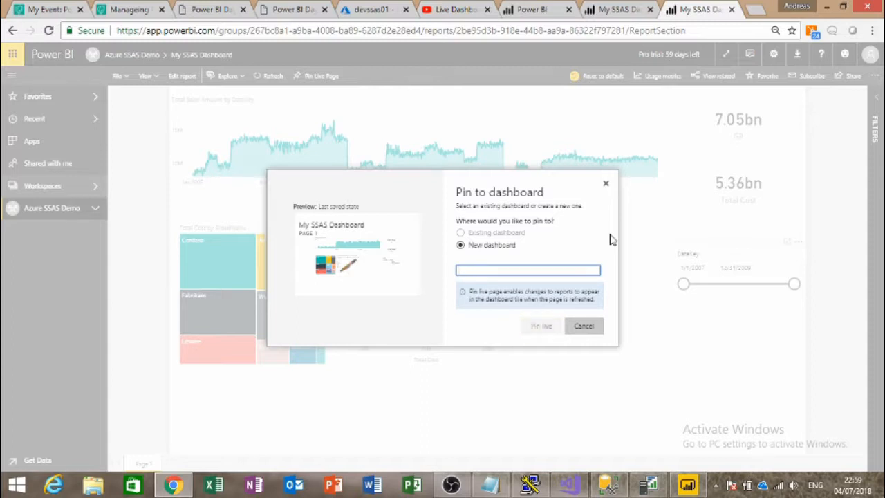
type("Ss")
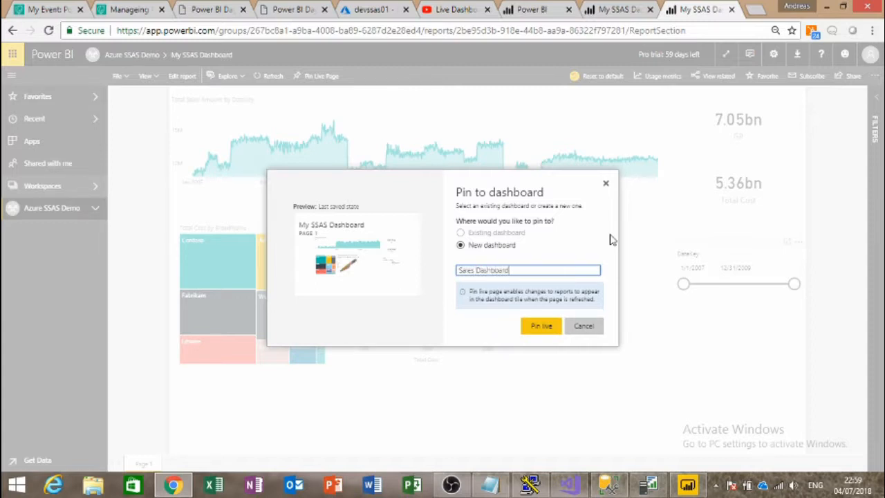
left_click(530, 328)
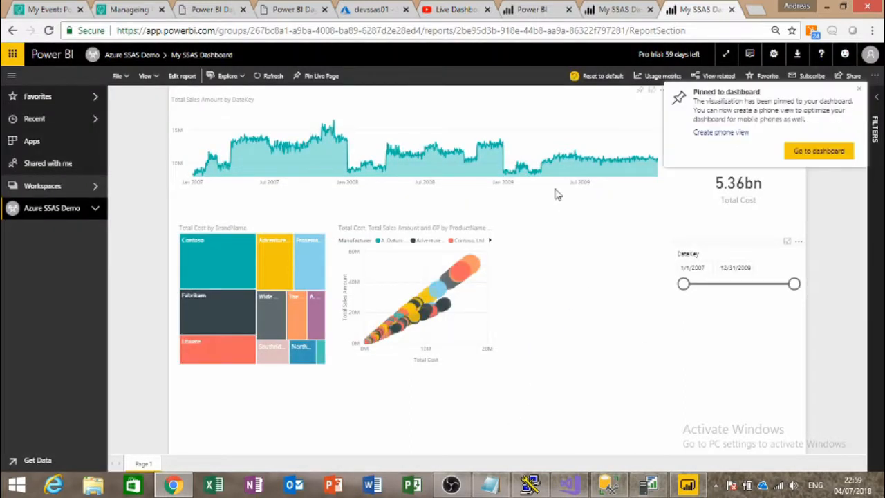
left_click(814, 159)
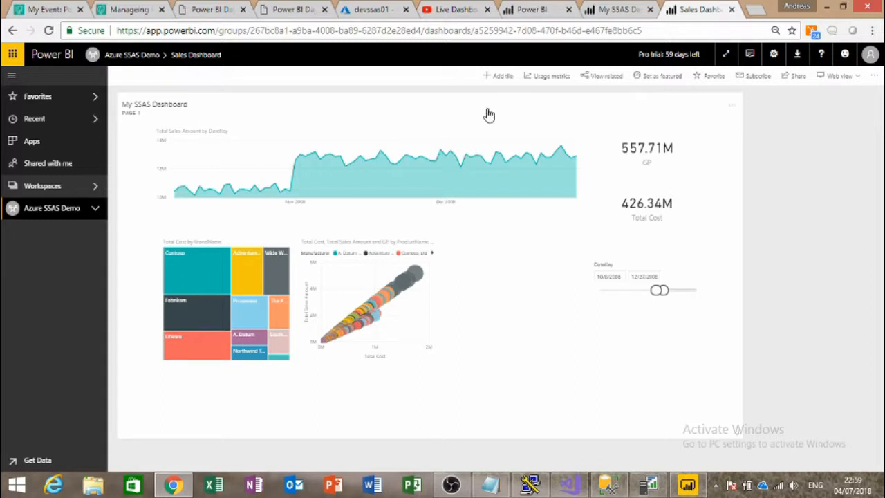
Step: Start publishing Azure SSAS Demo as an app with the description 'Retail Sales'
left_click(67, 215)
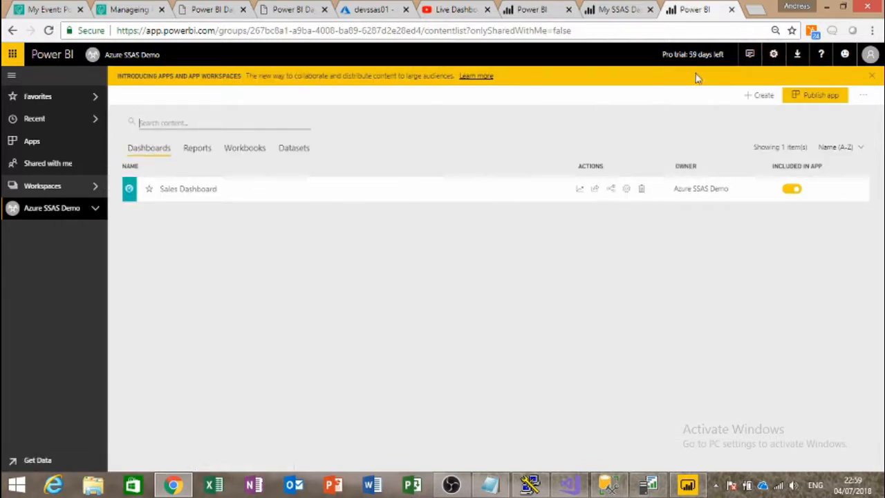
left_click(834, 100)
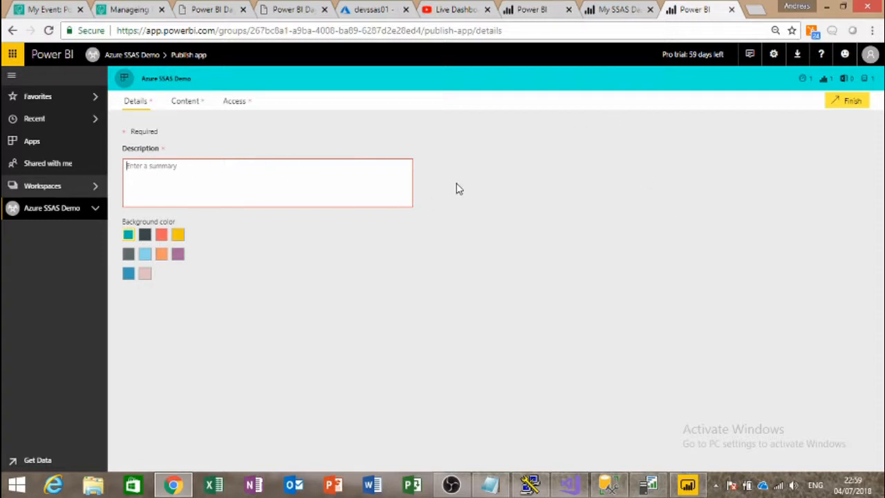
type("Sa")
key("BackSpace")
key("BackSpace")
type("S")
key("BackSpace")
type("Seta")
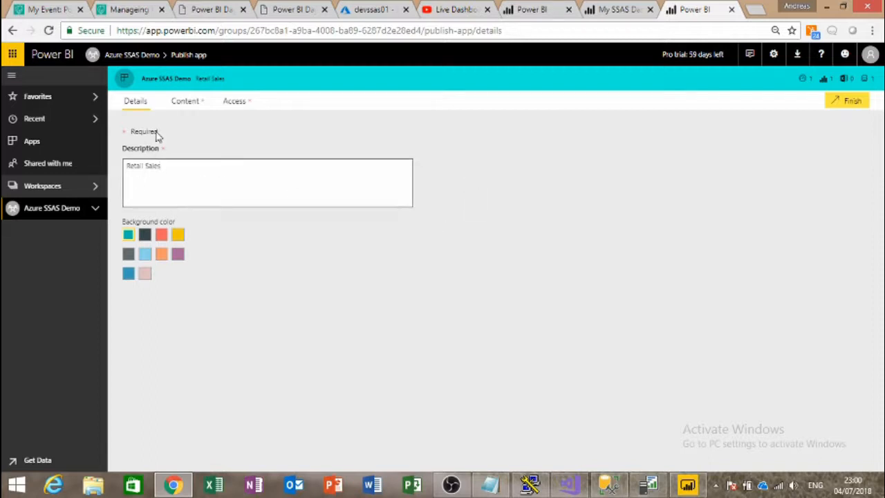
Step: Choose Sales Dashboard as the app's landing page on the Content settings
left_click(185, 102)
left_click(180, 183)
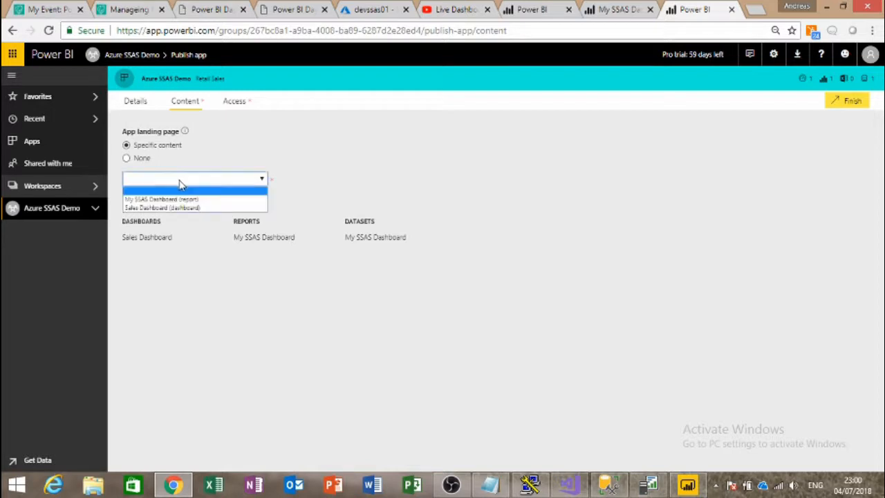
left_click(229, 210)
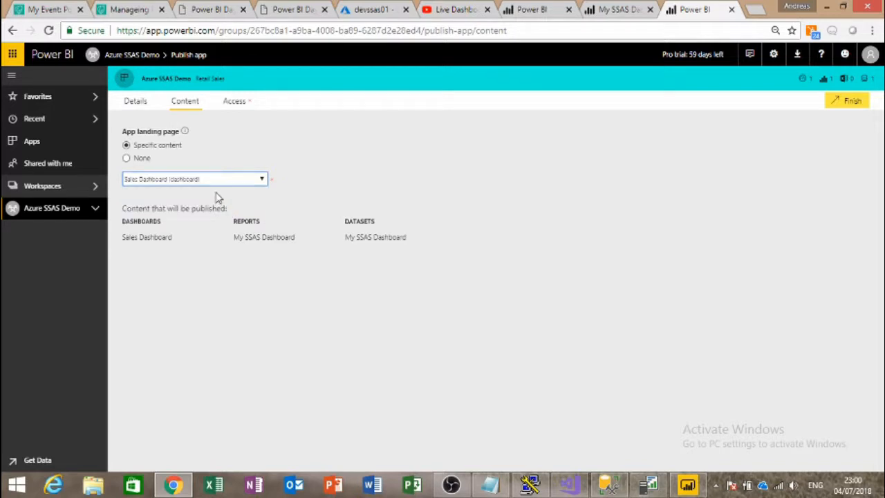
left_click(143, 159)
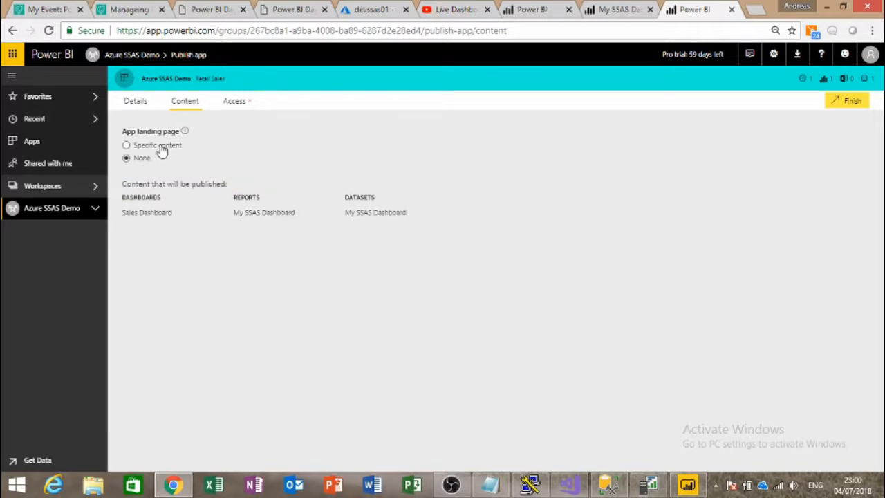
left_click(160, 146)
left_click(169, 180)
left_click(178, 200)
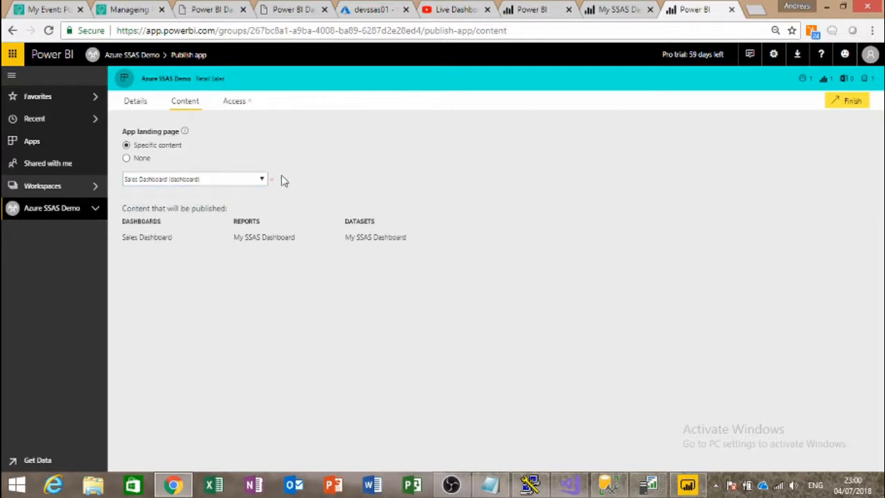
left_click(228, 103)
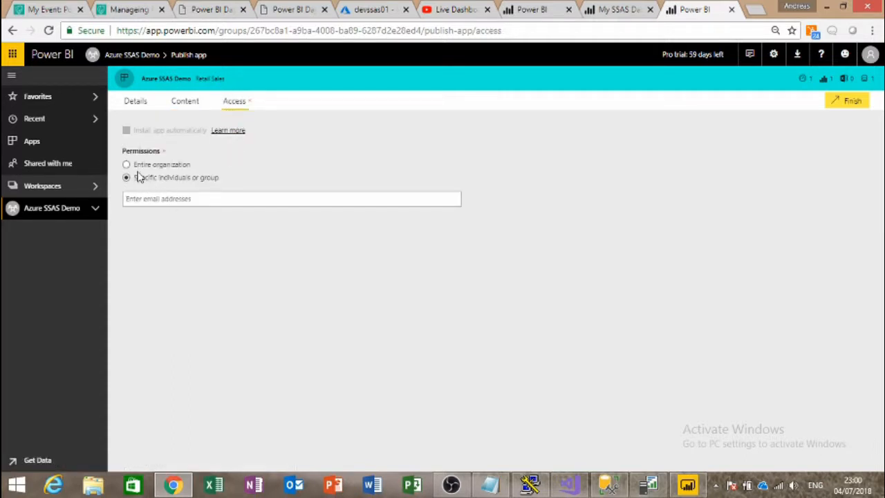
Step: Grant app access to two people by entering their e-mail addresses
left_click(216, 199)
type("an")
key("Return")
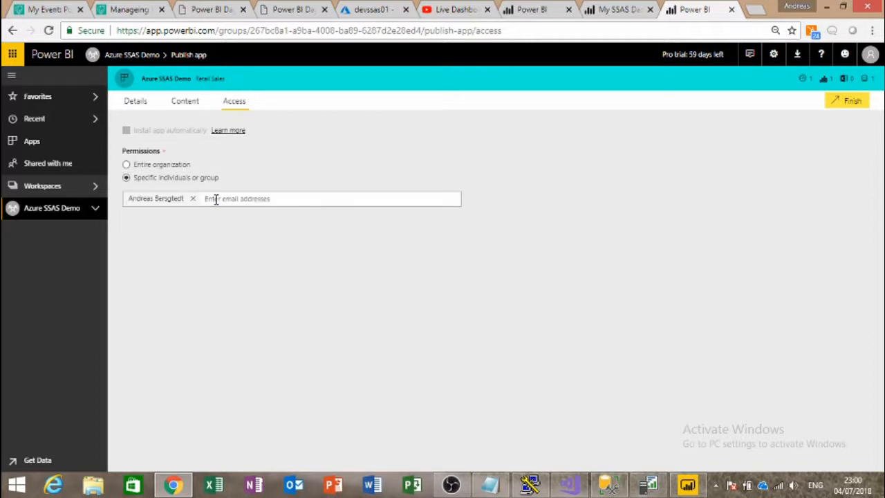
type("and")
key("Return")
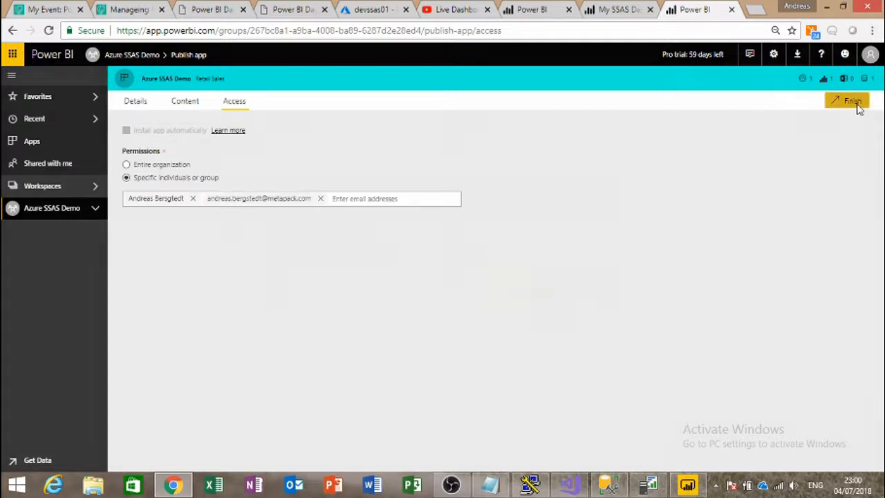
Step: Publish the app, copy its share link, and go to the app
left_click(846, 101)
left_click(536, 291)
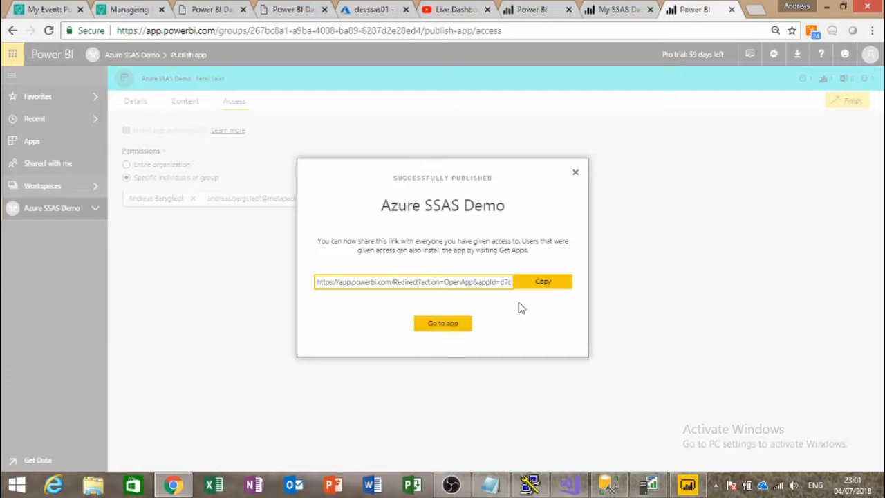
left_click(548, 284)
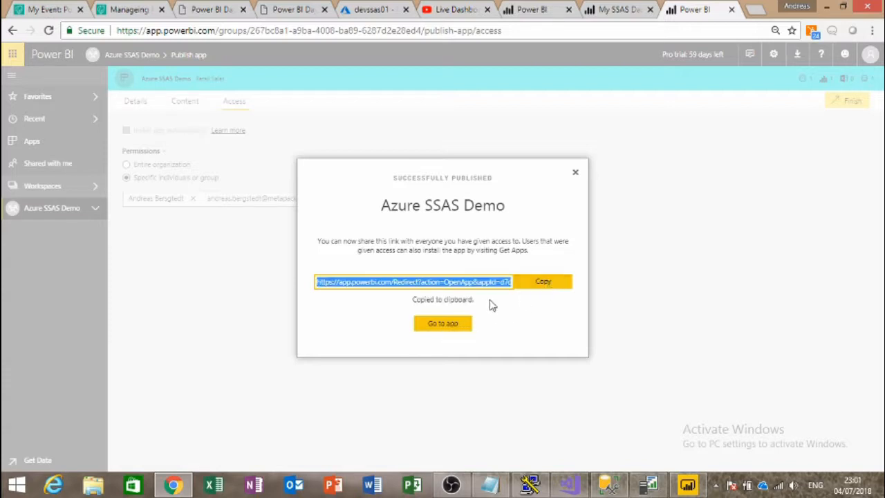
left_click(443, 325)
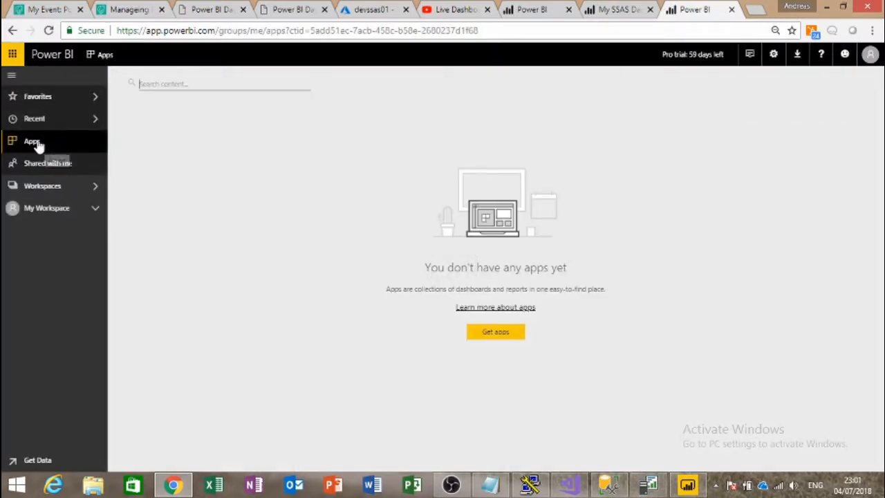
Step: Open My SSAS Dashboard inside the Azure SSAS Demo app, reset its date range, then return to Apps
left_click(31, 164)
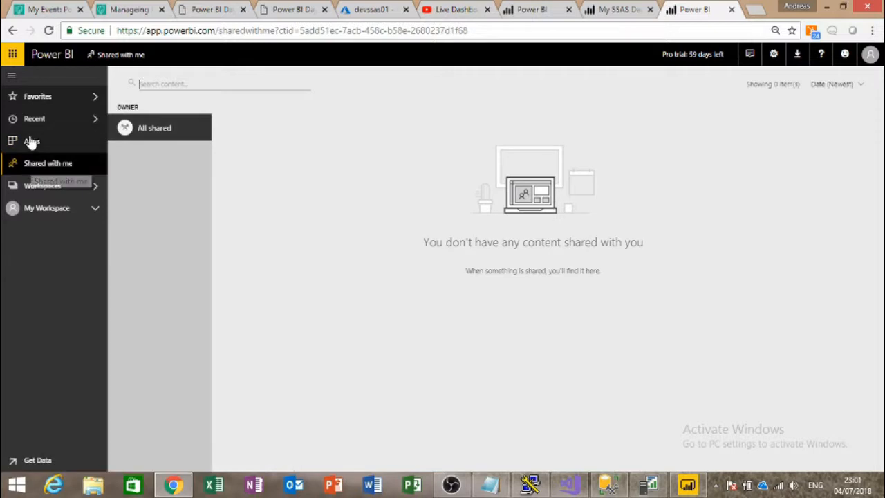
left_click(31, 142)
left_click(188, 155)
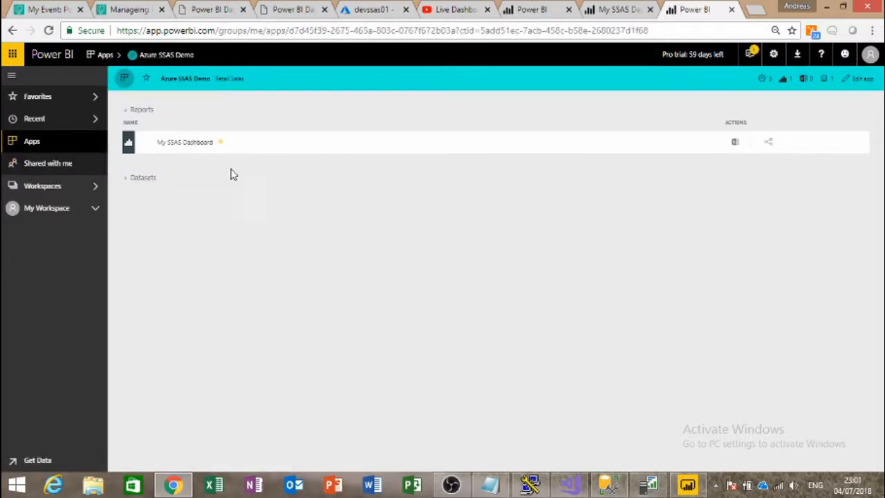
left_click(188, 146)
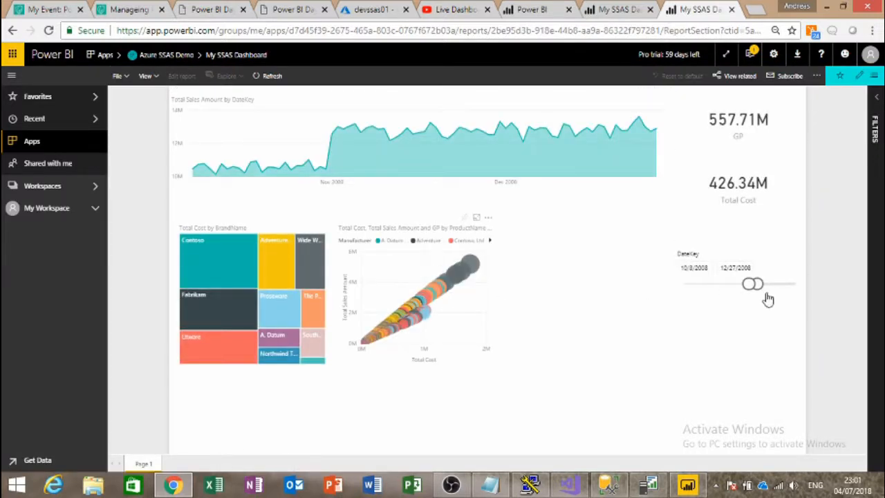
left_click(797, 254)
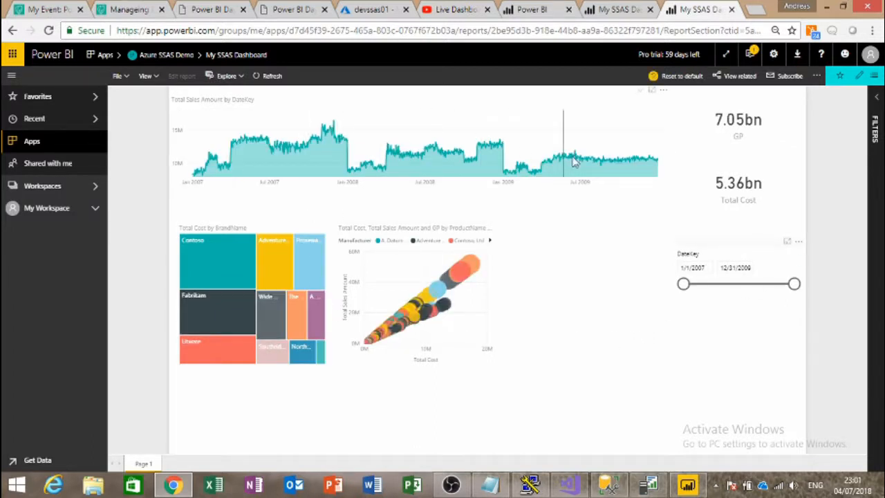
left_click(55, 167)
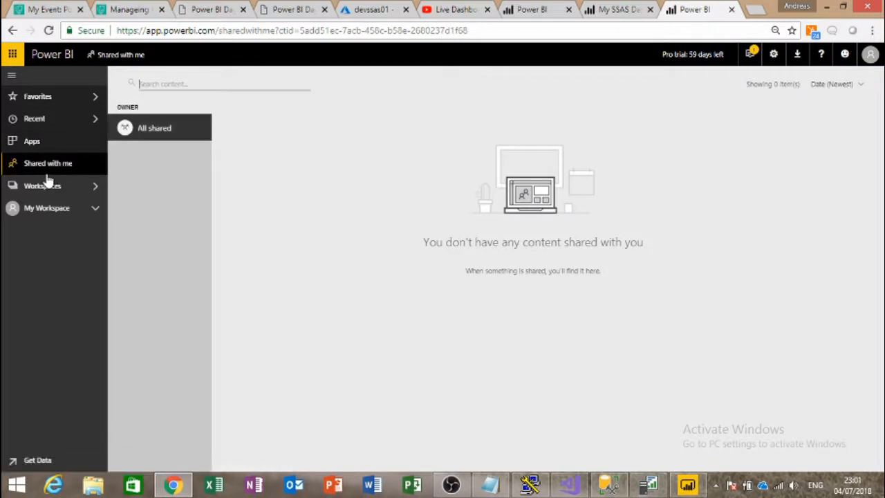
left_click(22, 142)
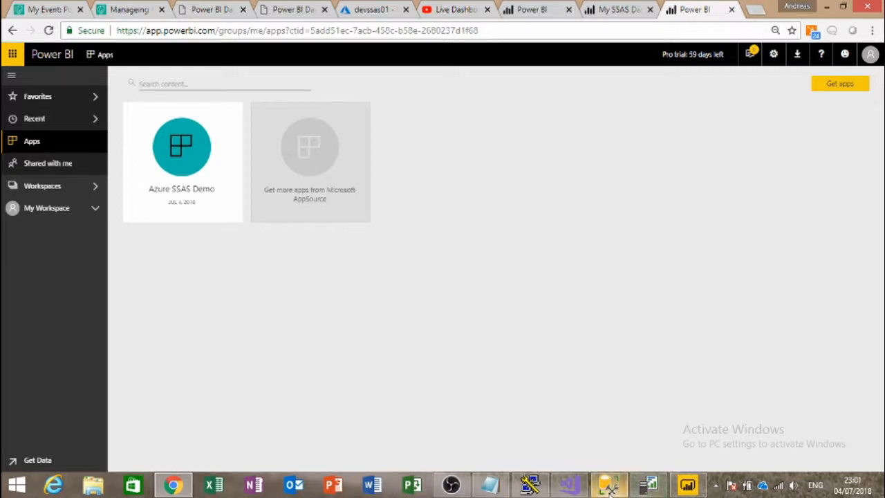
Step: Add a second external user's e-mail as a member of the limited role
mouse_move(580, 492)
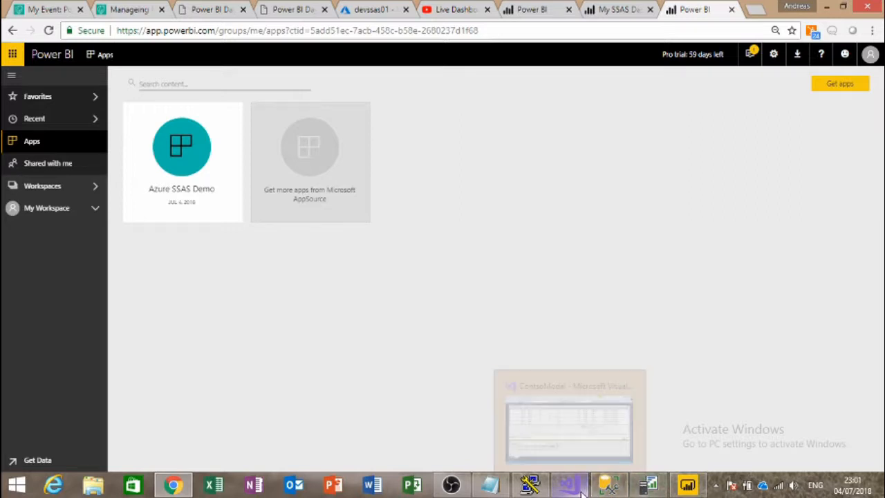
left_click(580, 491)
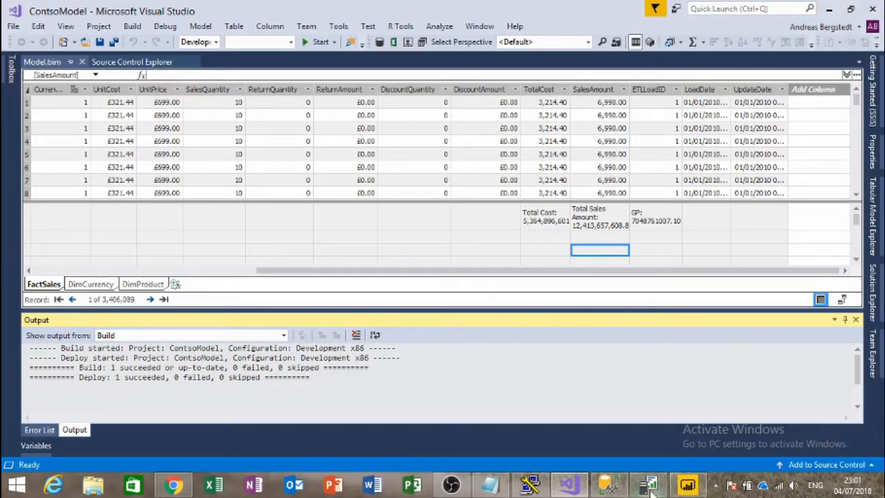
mouse_move(608, 489)
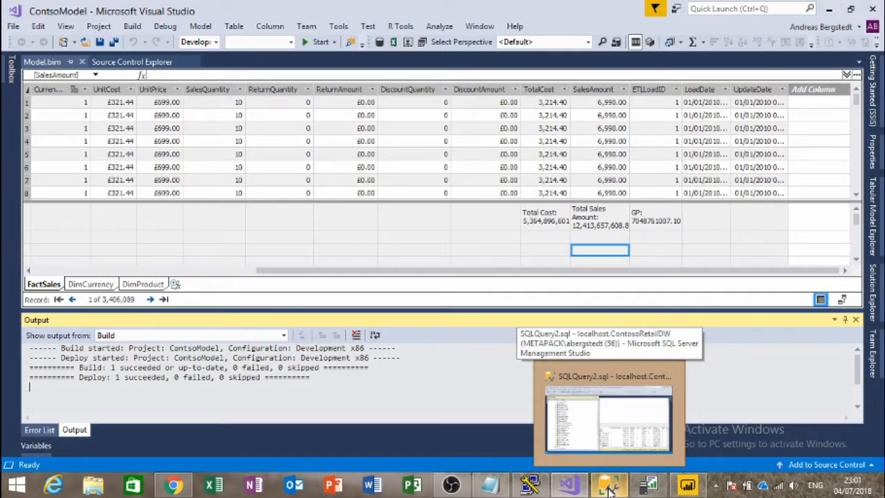
left_click(616, 42)
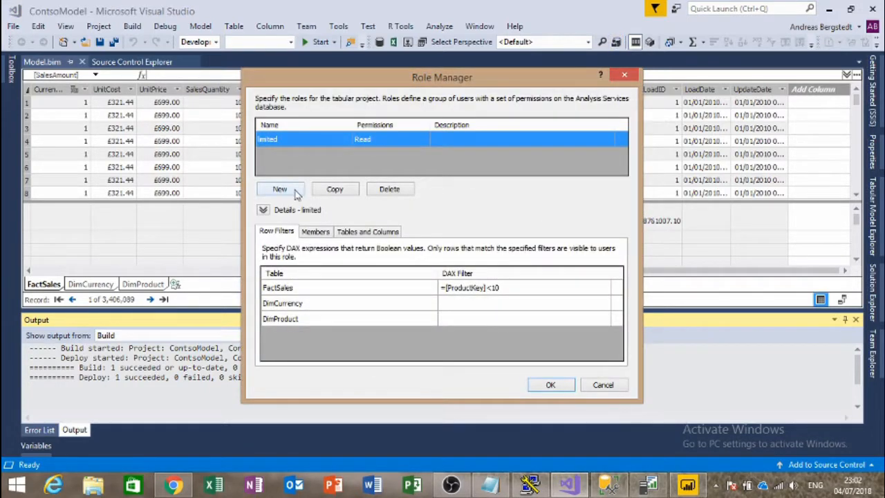
left_click(314, 232)
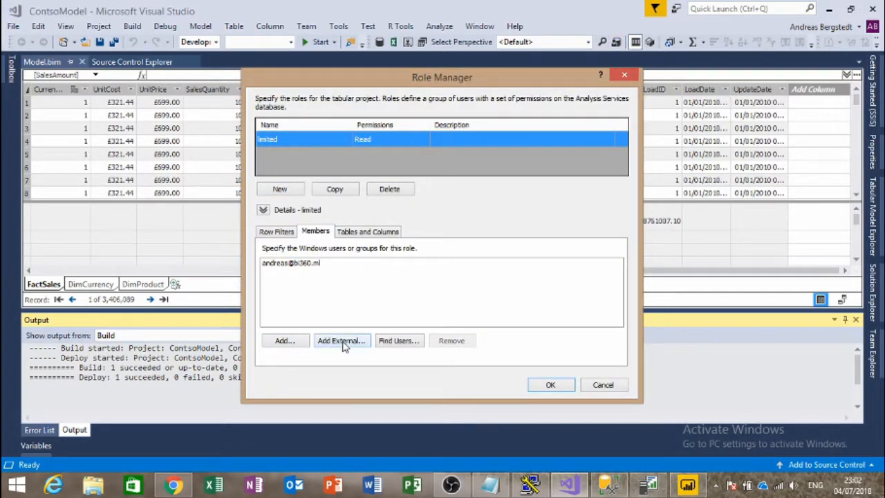
left_click(341, 340)
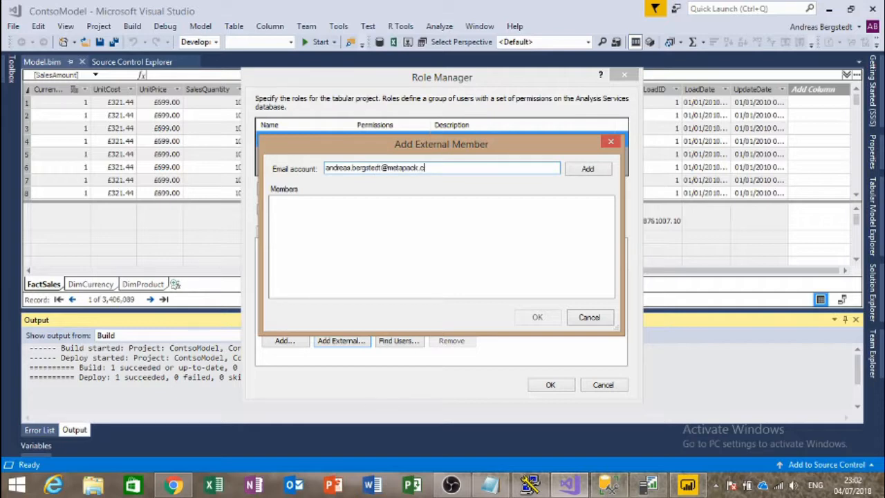
left_click(586, 171)
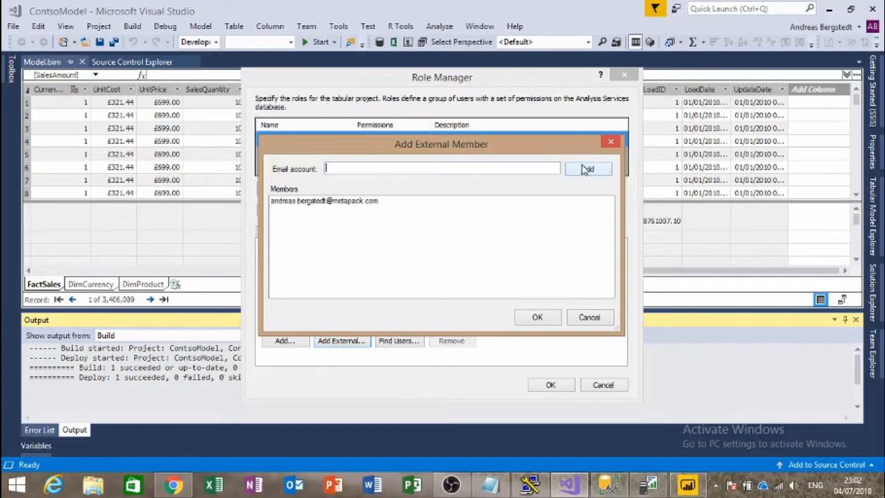
left_click(534, 319)
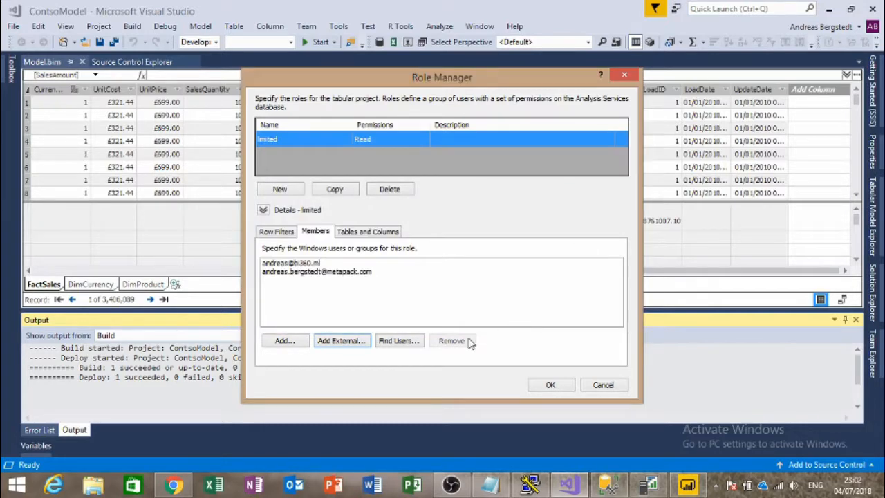
left_click(549, 384)
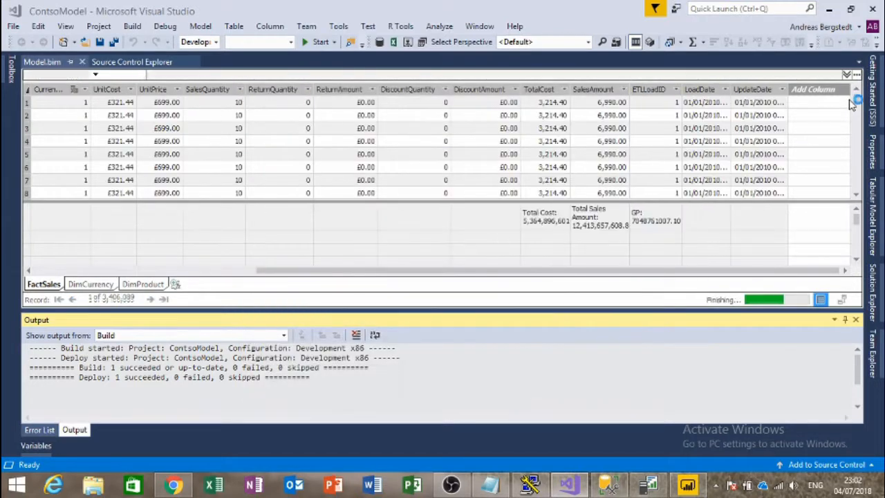
Step: Deploy the ContsoModel project from Solution Explorer and close the successful deployment summary
left_click(875, 282)
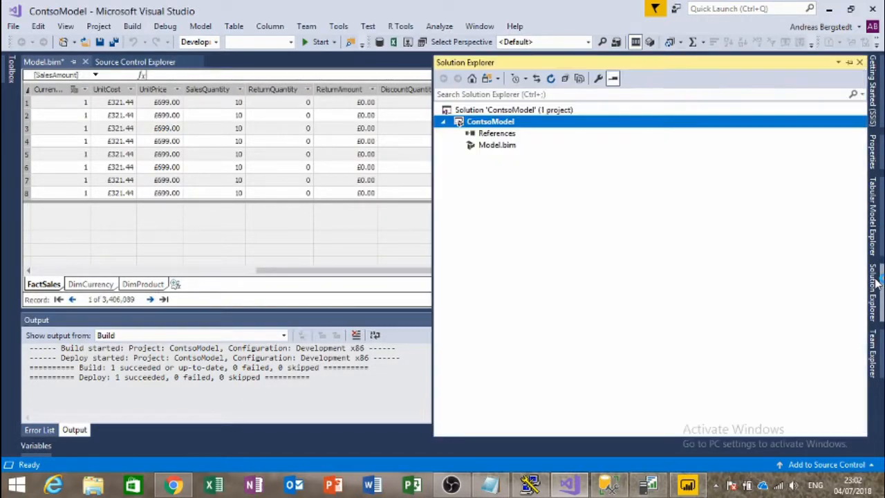
right_click(488, 123)
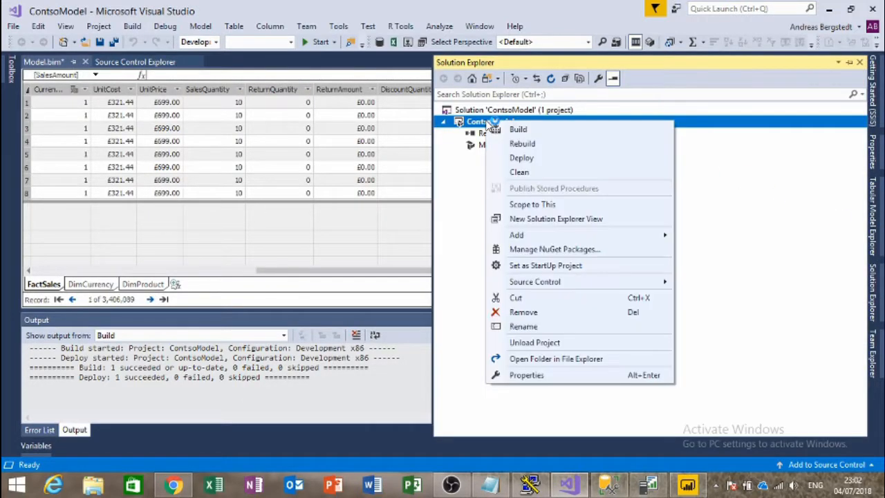
left_click(546, 158)
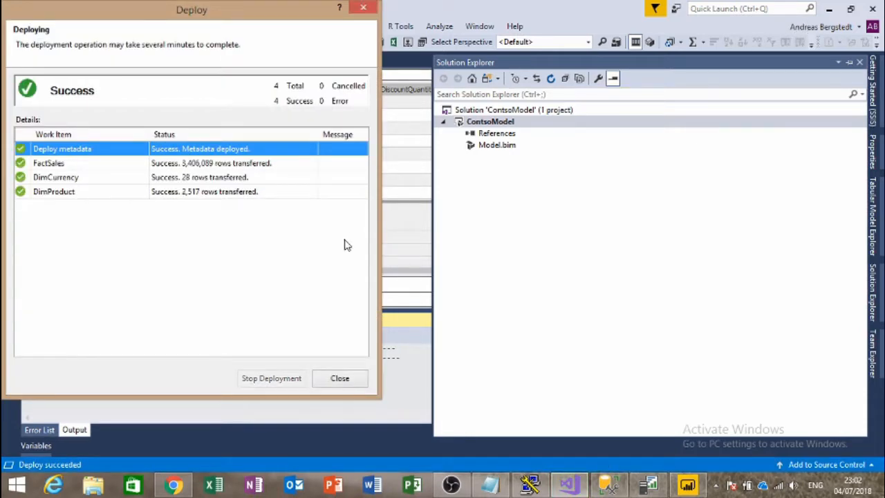
left_click(344, 380)
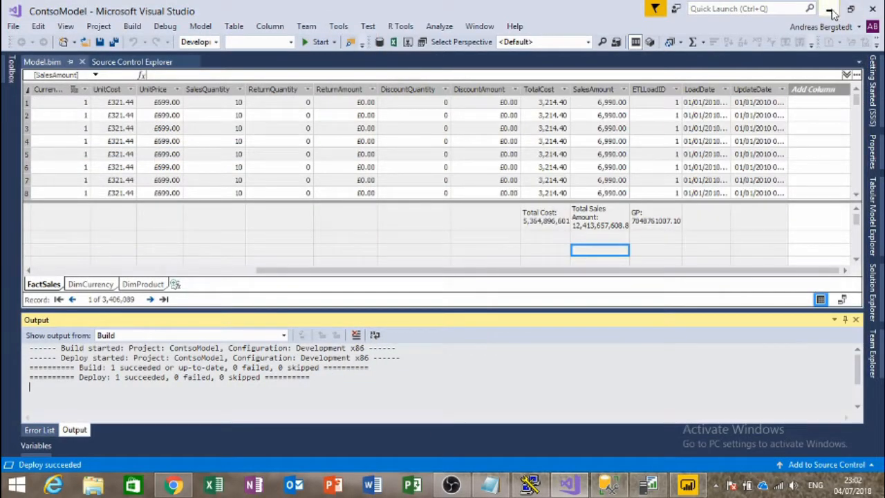
Step: Open My SSAS Dashboard in the Azure SSAS Demo app, refresh it, and test a brand cross-filter
left_click(829, 10)
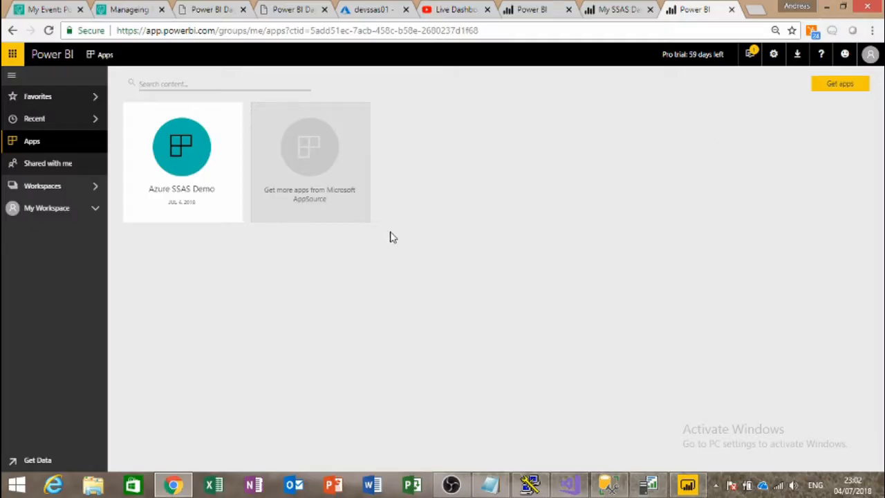
left_click(158, 167)
left_click(196, 143)
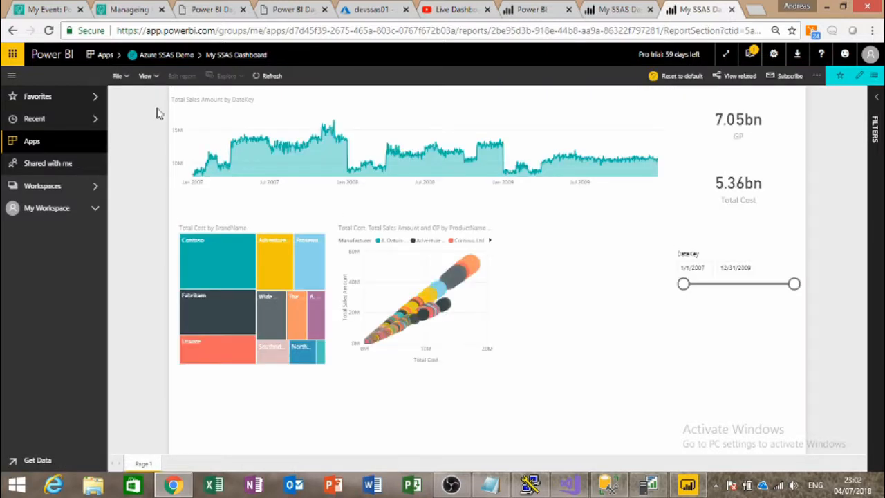
left_click(262, 79)
left_click(283, 266)
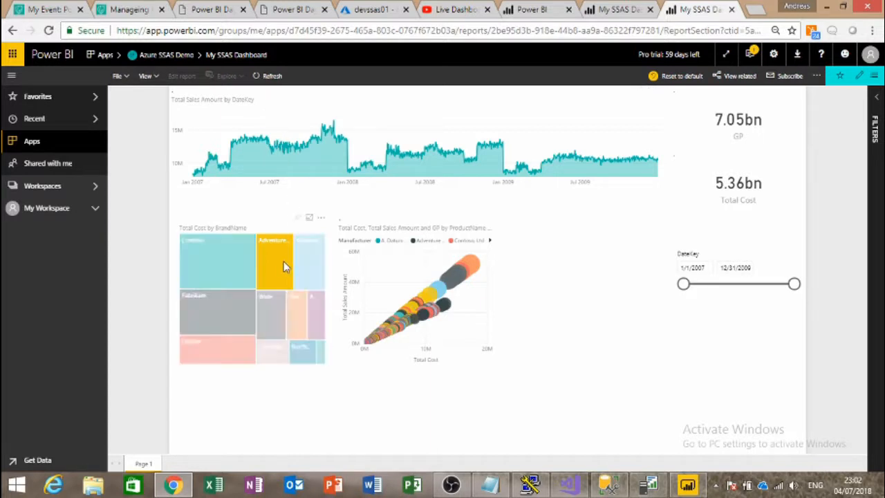
left_click(286, 266)
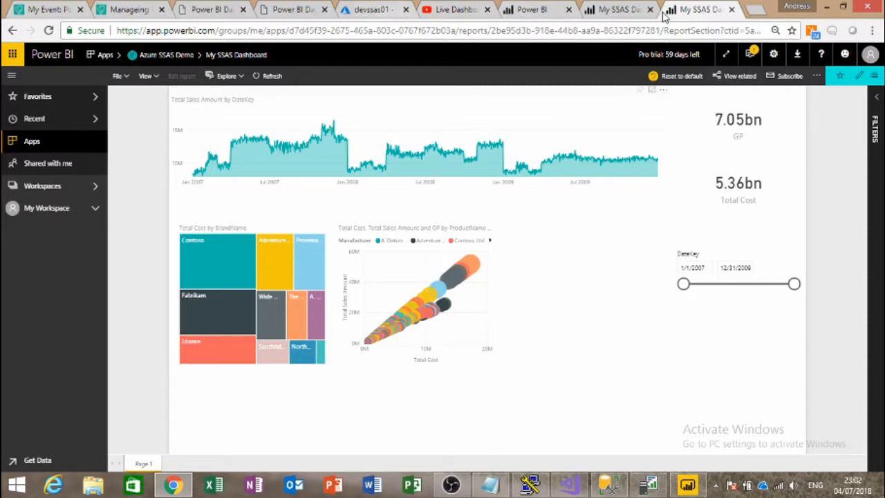
Step: Cancel the Power BI Pro upgrade prompt, check the account menu, and open a Chrome incognito window
left_click(528, 19)
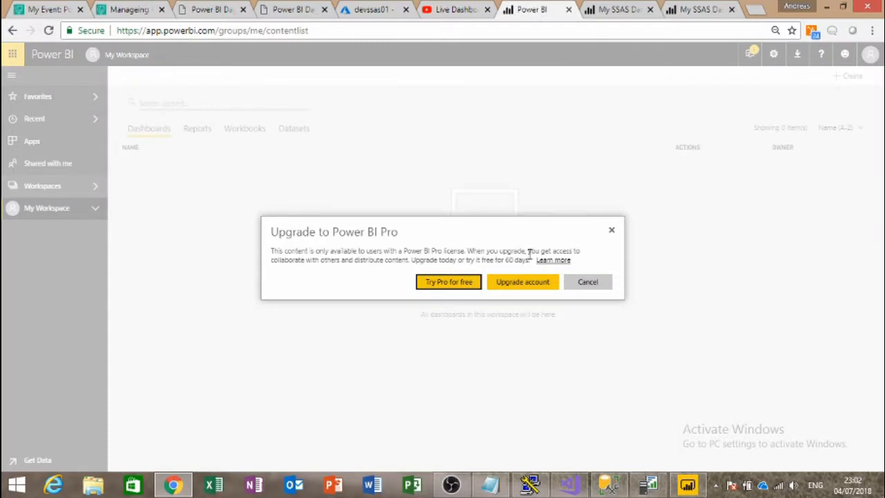
left_click(589, 283)
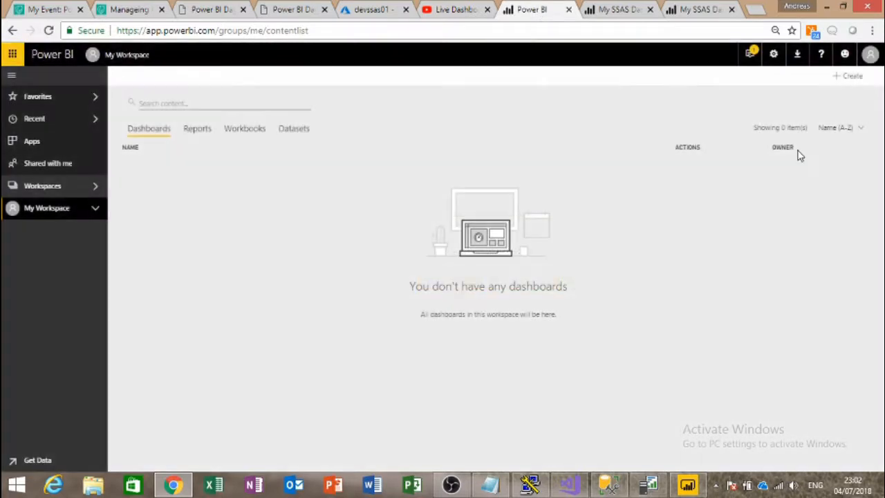
left_click(868, 56)
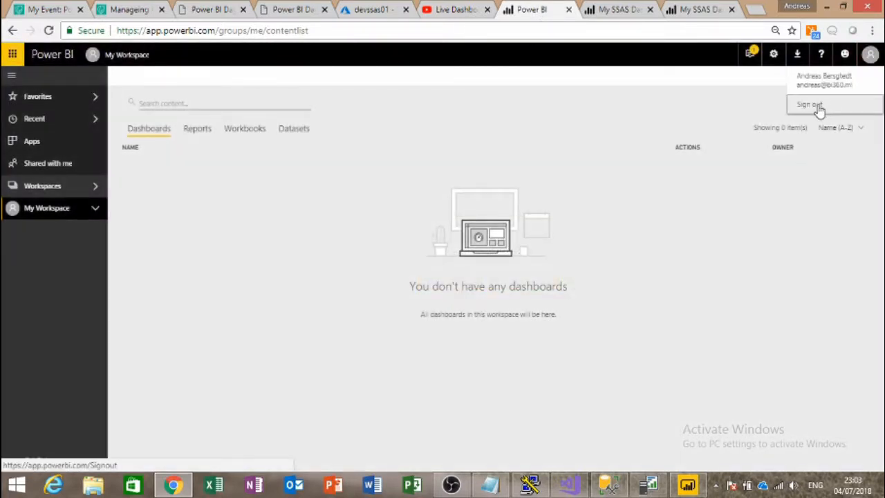
right_click(173, 484)
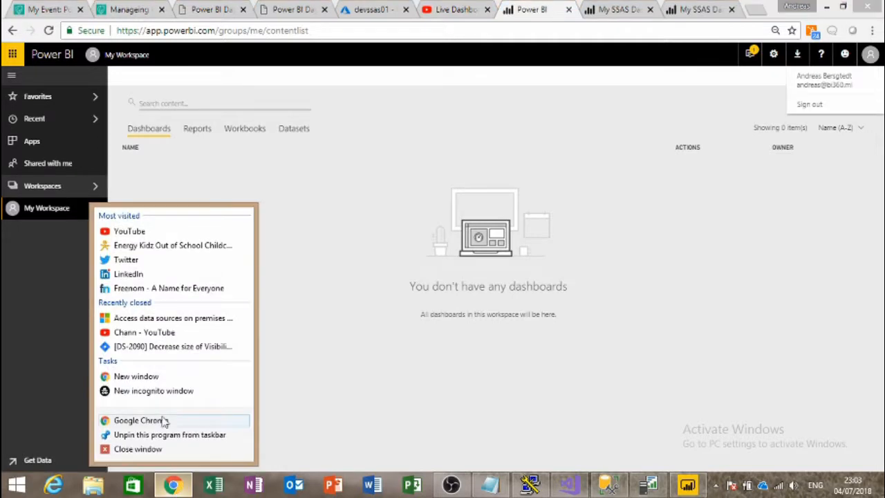
left_click(153, 390)
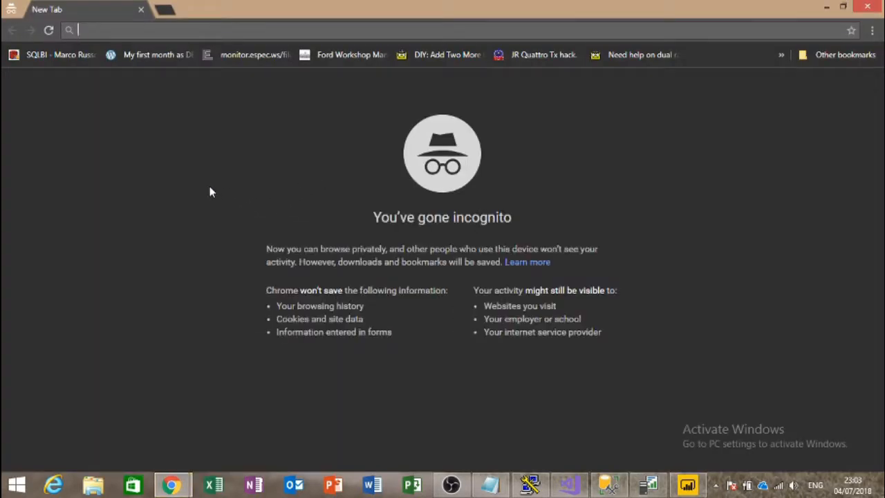
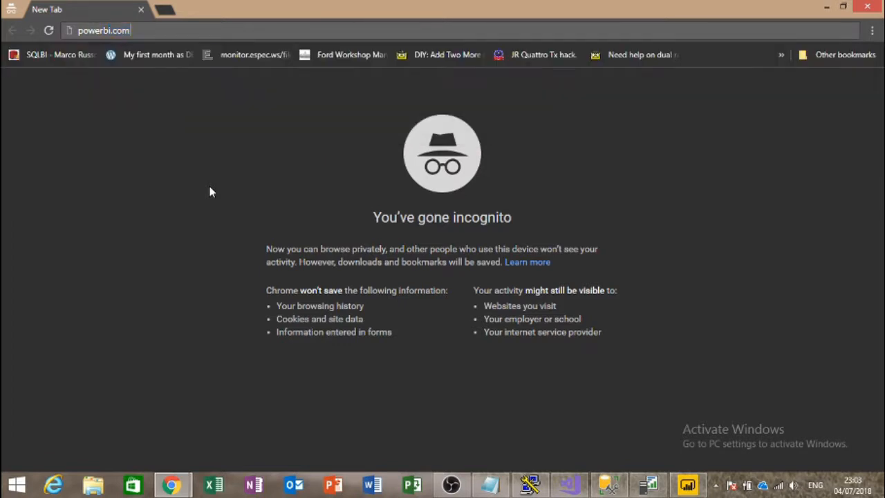
Step: Go to powerbi.microsoft.com and enter the second user's saved work e-mail address
key("Return")
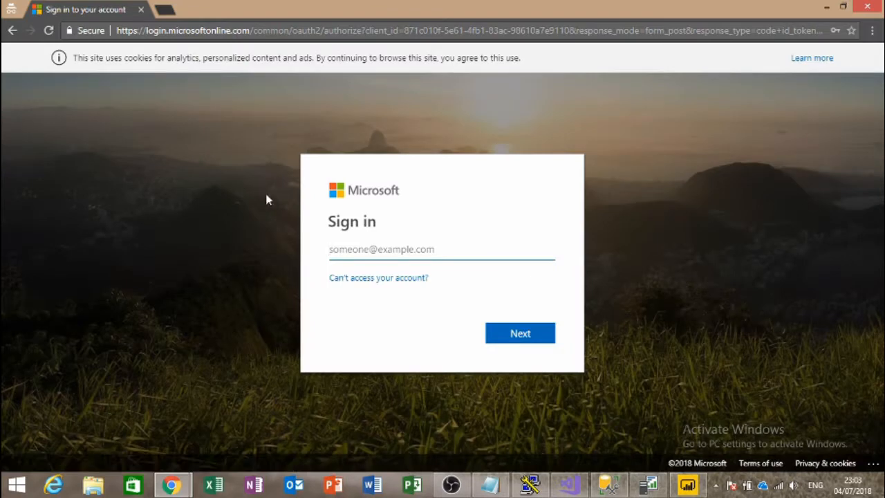
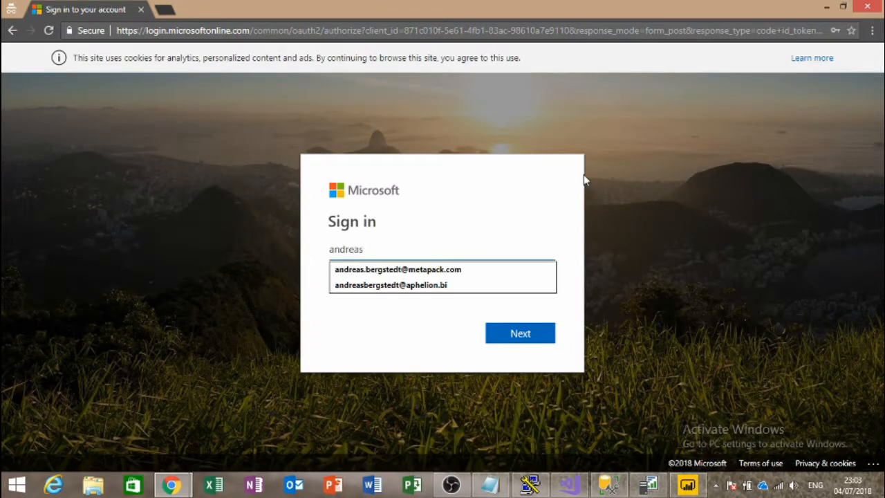
key("Down")
key("Tab")
key("Return")
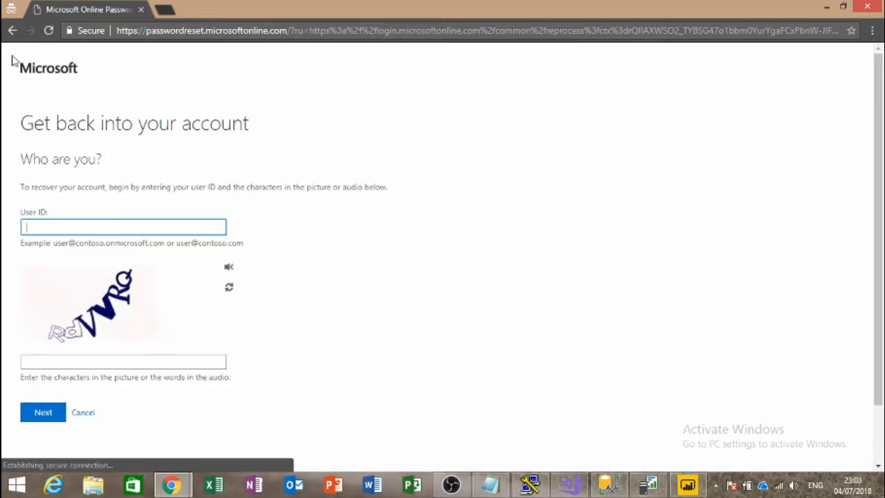
left_click(11, 32)
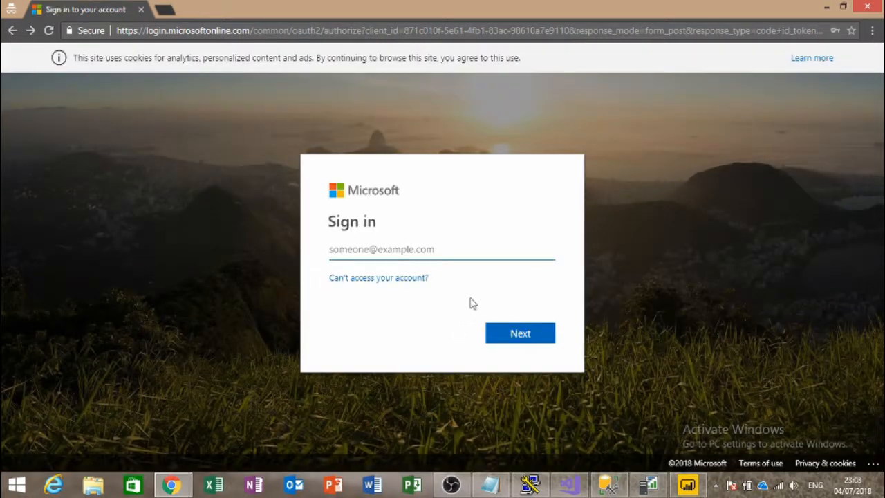
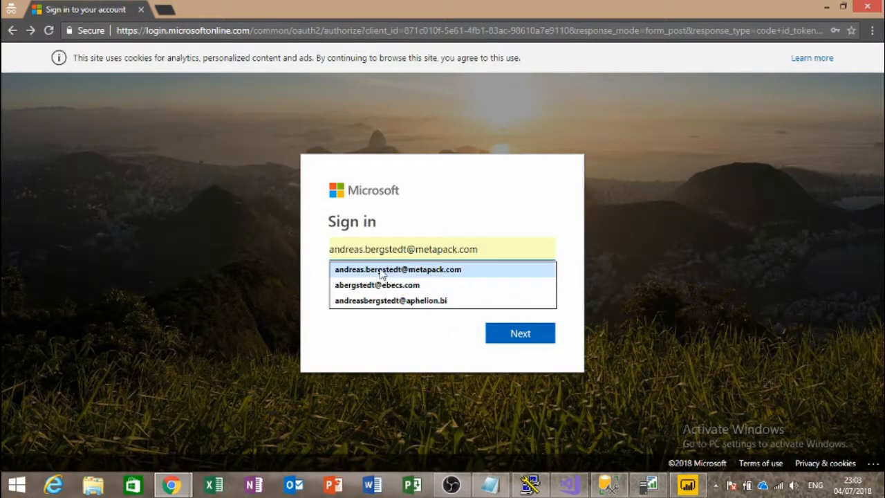
left_click(375, 270)
left_click(519, 337)
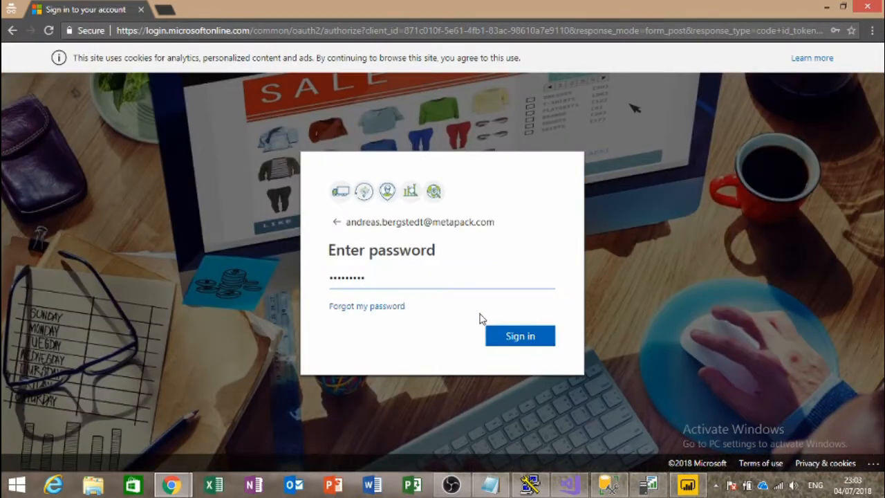
Step: Sign in with the second user's password and decline staying signed in
double_click(387, 275)
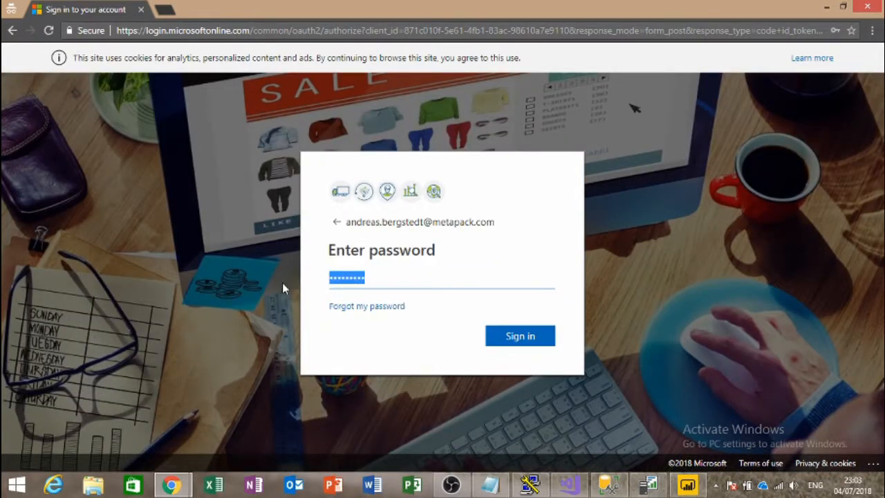
type("•••••••••")
key("Return")
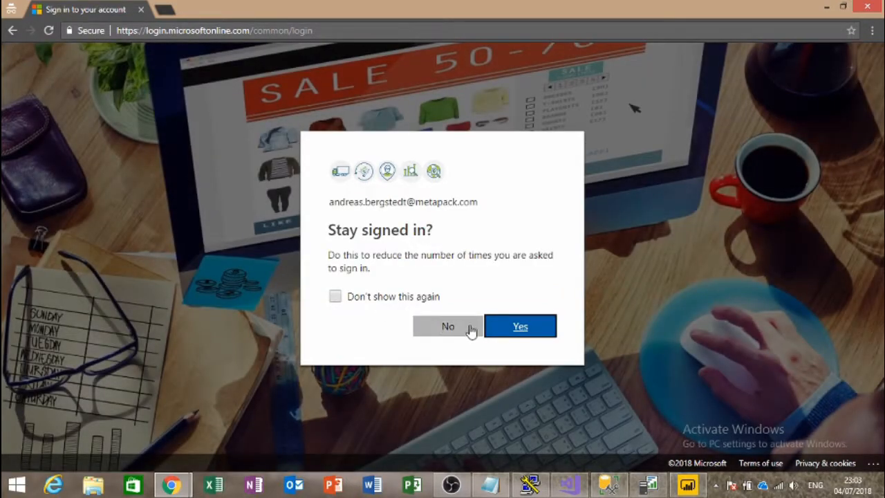
left_click(447, 326)
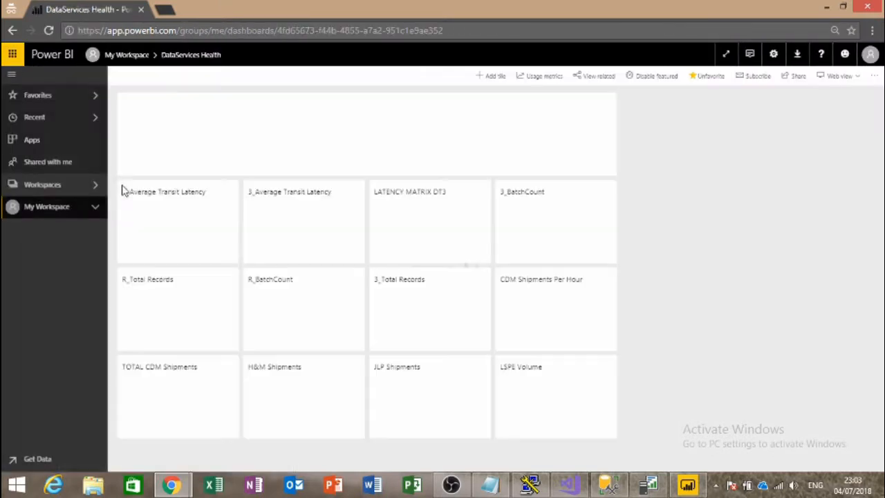
Step: Check the second user's Apps and Shared with me pages, twice over
left_click(32, 141)
left_click(38, 164)
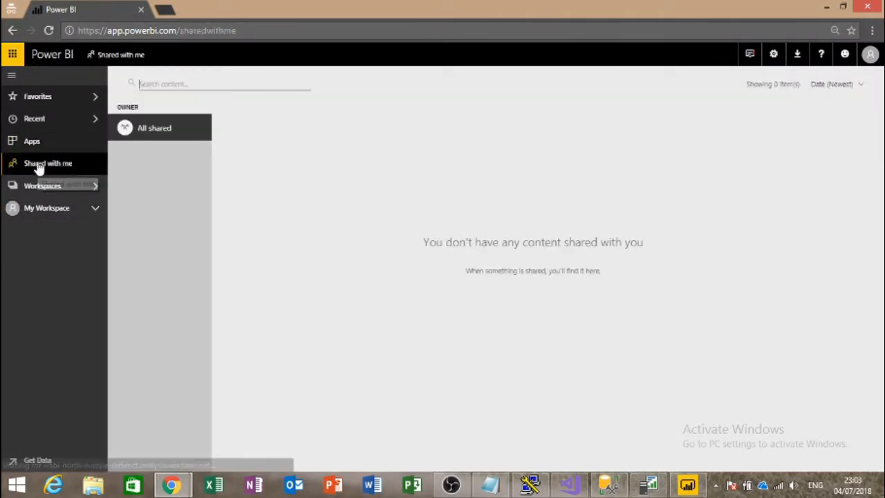
left_click(35, 141)
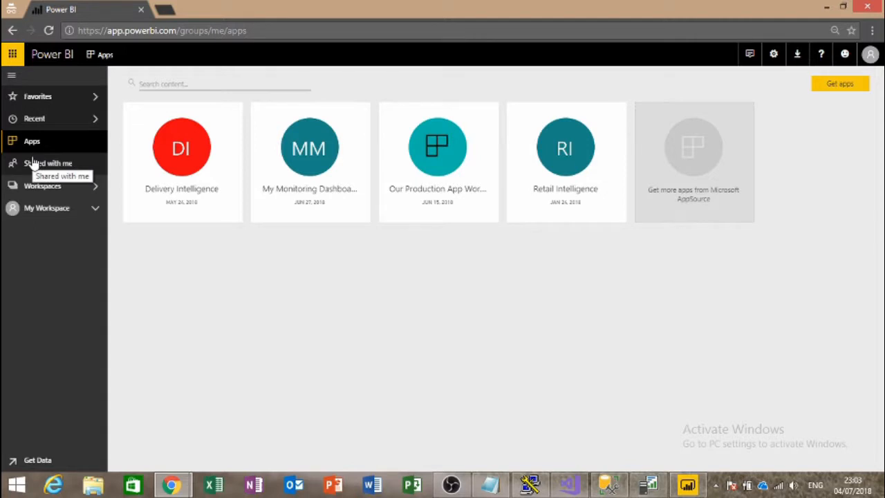
left_click(33, 165)
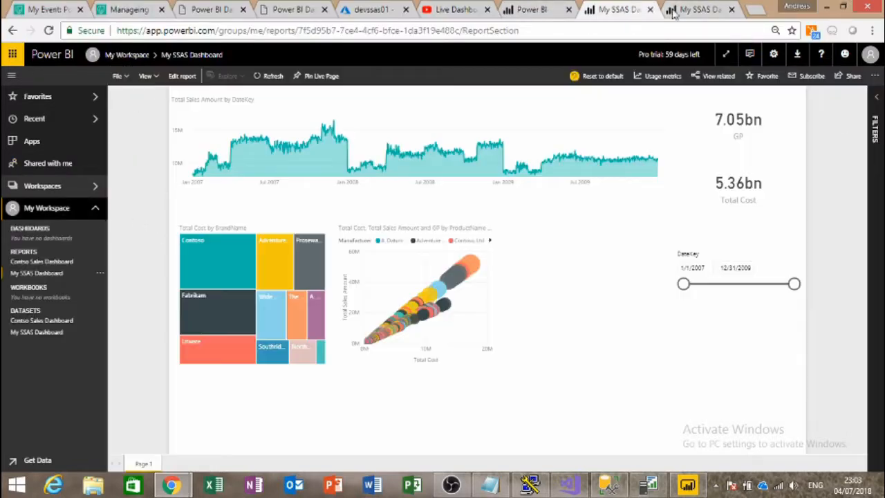
Step: In the main account, open Sales Dashboard from the Azure SSAS Demo workspace
left_click(684, 11)
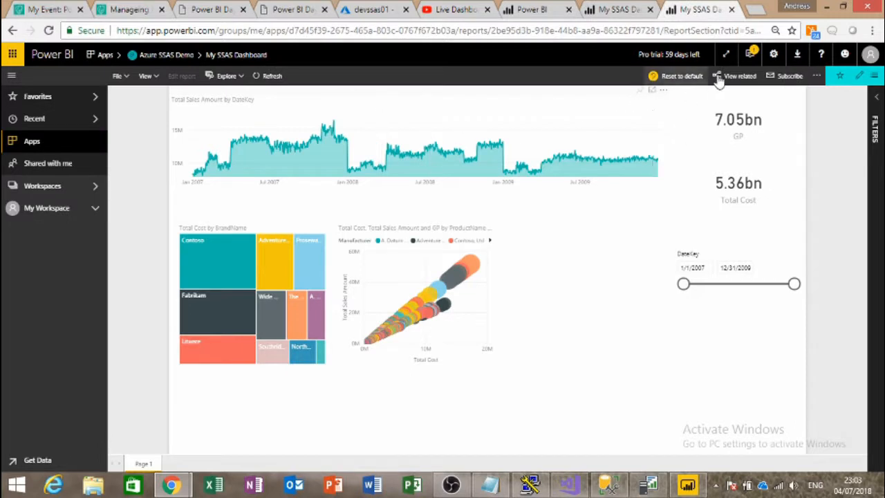
left_click(60, 188)
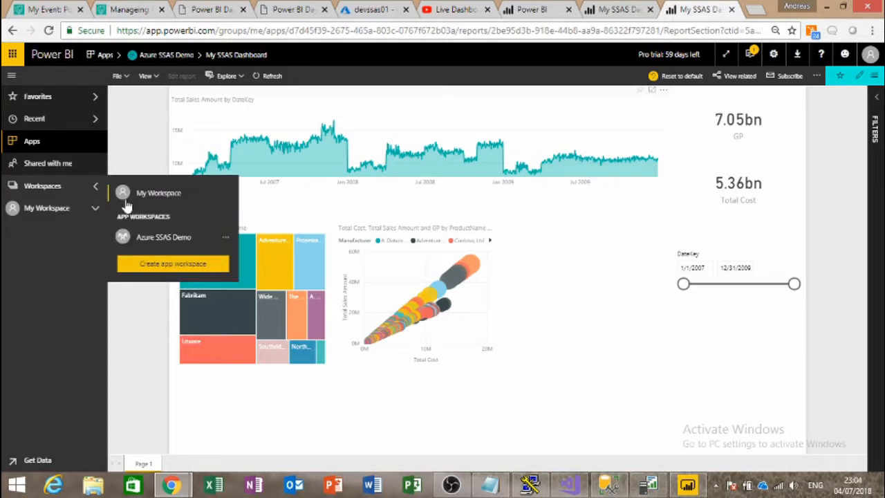
left_click(160, 238)
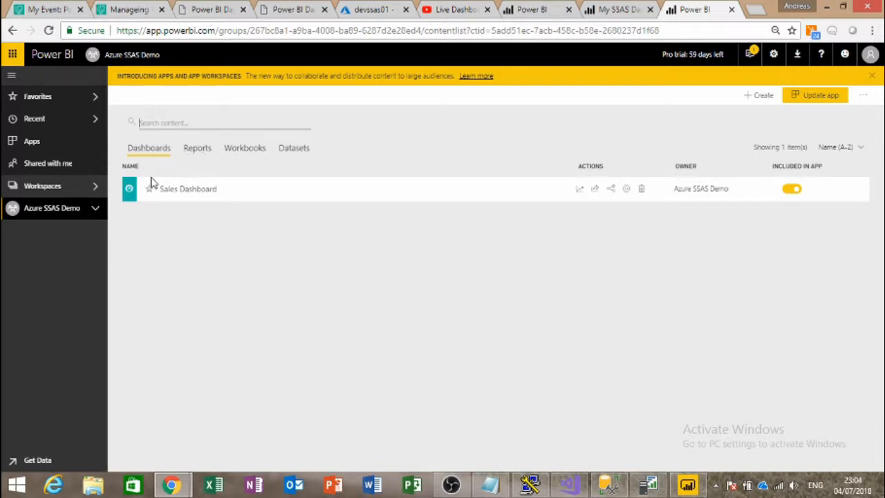
left_click(167, 193)
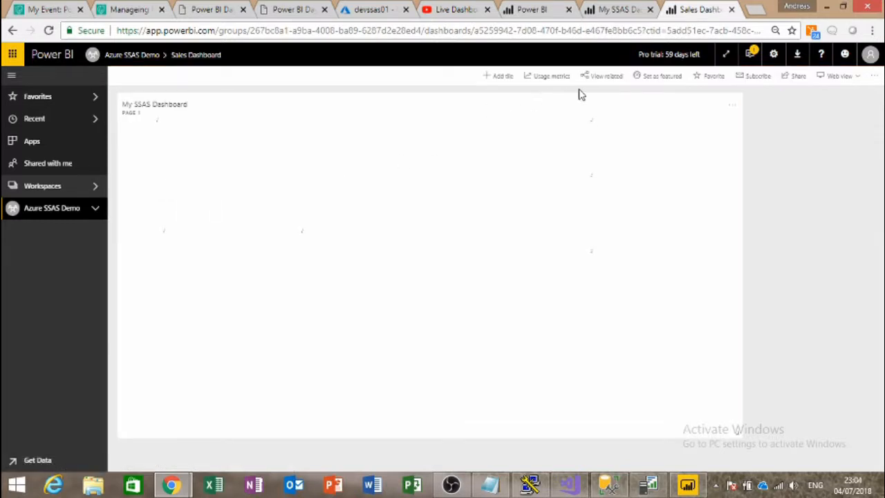
Step: Share Sales Dashboard with the second user's e-mail, with Allow recipients to share unticked
left_click(795, 75)
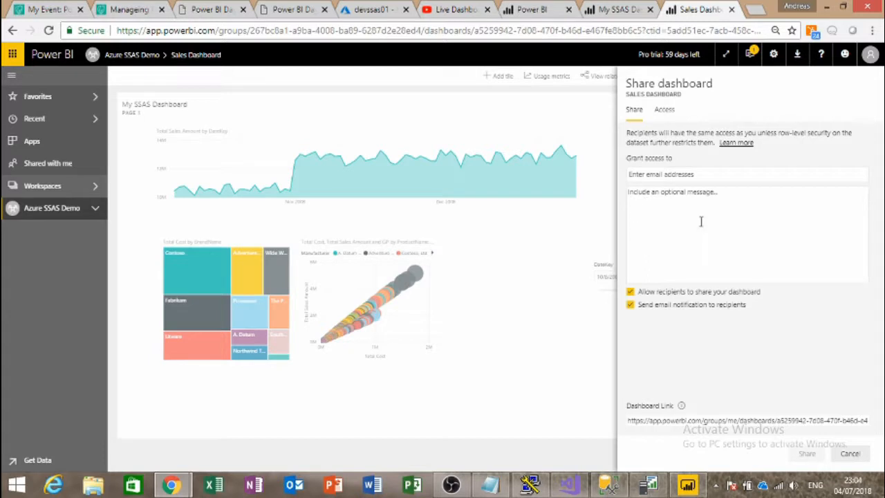
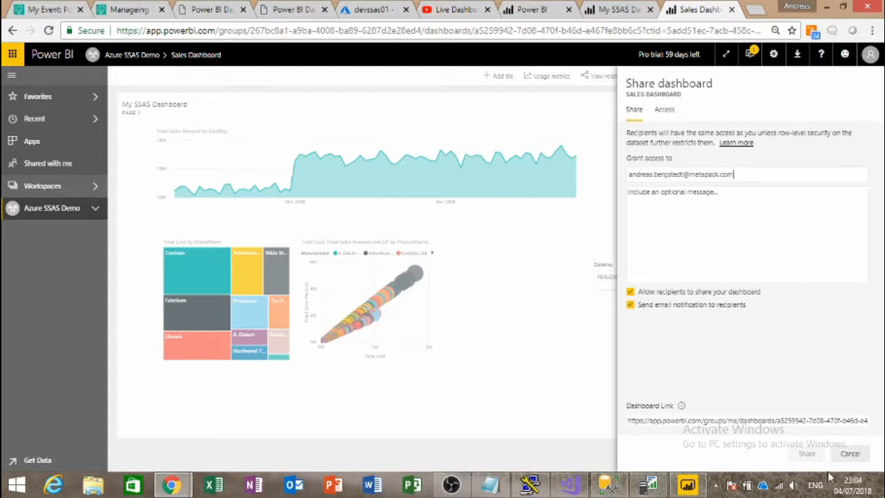
left_click(712, 222)
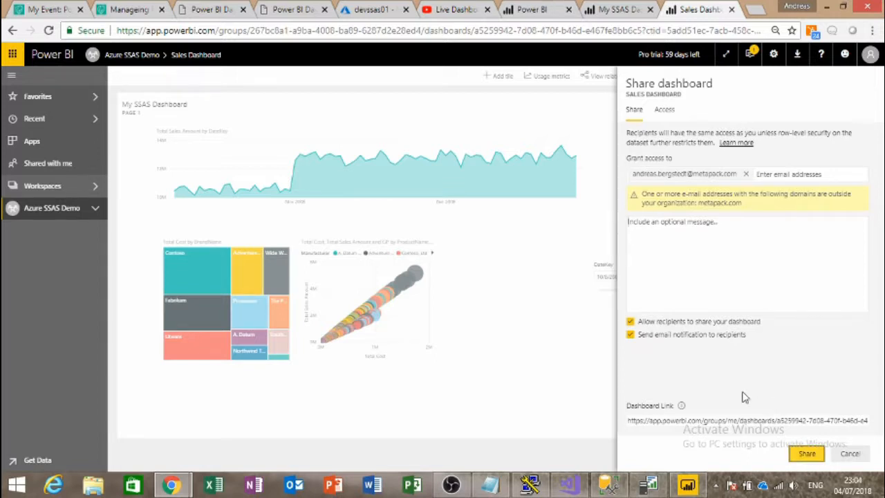
left_click(630, 321)
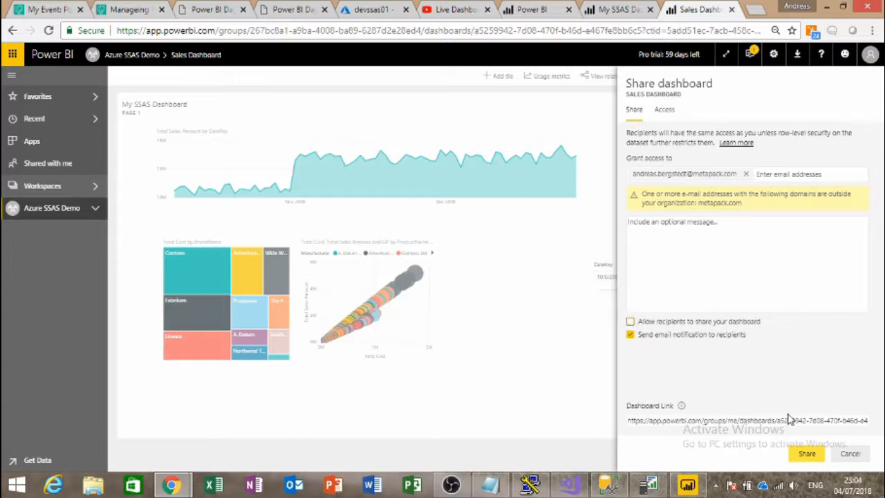
left_click(805, 455)
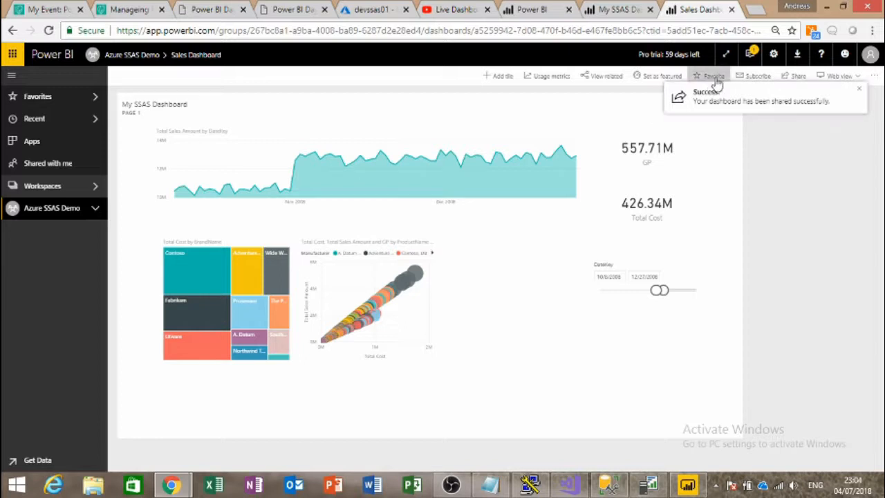
Step: Confirm the second user now appears on the dashboard's Access tab
left_click(798, 76)
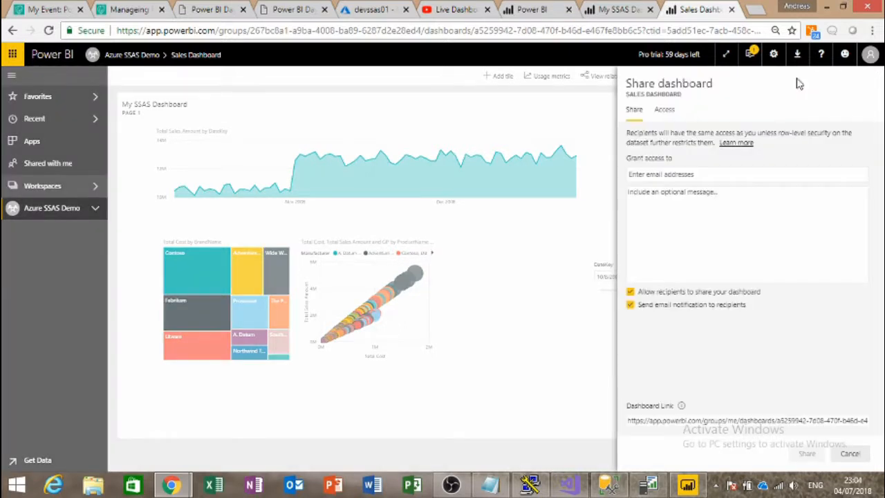
left_click(665, 112)
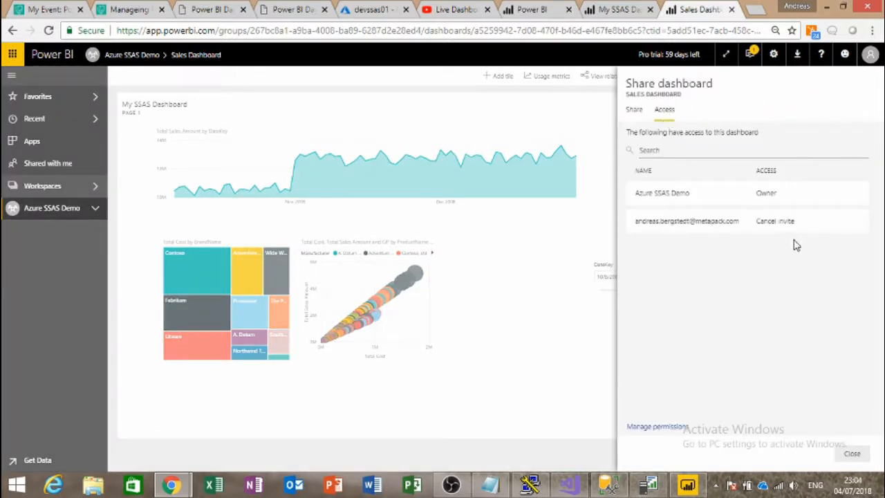
left_click(293, 486)
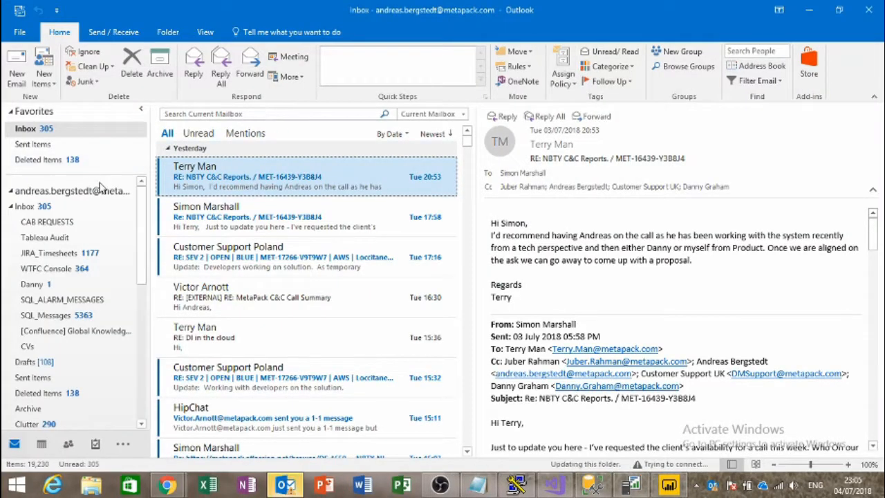
Step: Open the Power BI sharing e-mail in the Outlook Inbox and follow its View Sales Dashboard link
left_click(45, 236)
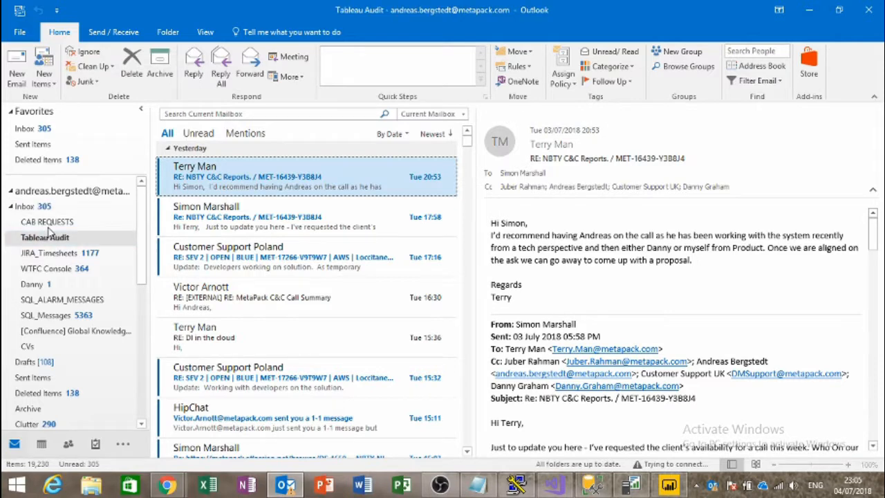
left_click(38, 220)
left_click(31, 207)
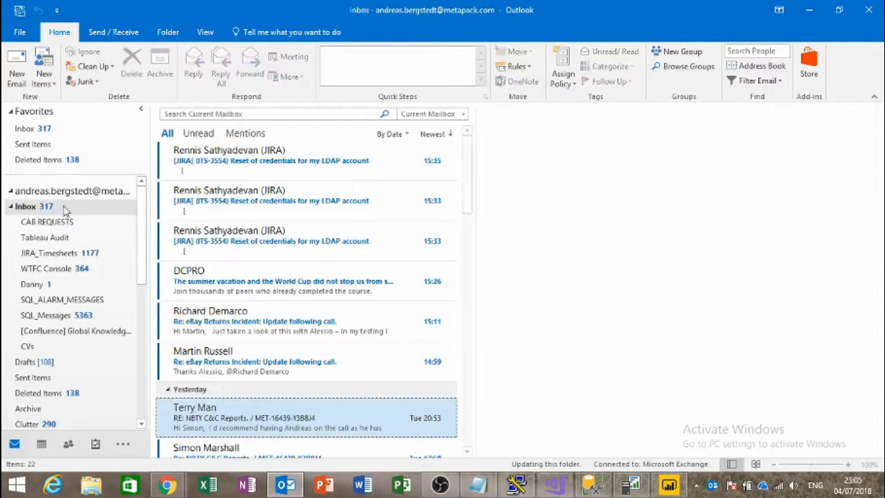
left_click(275, 170)
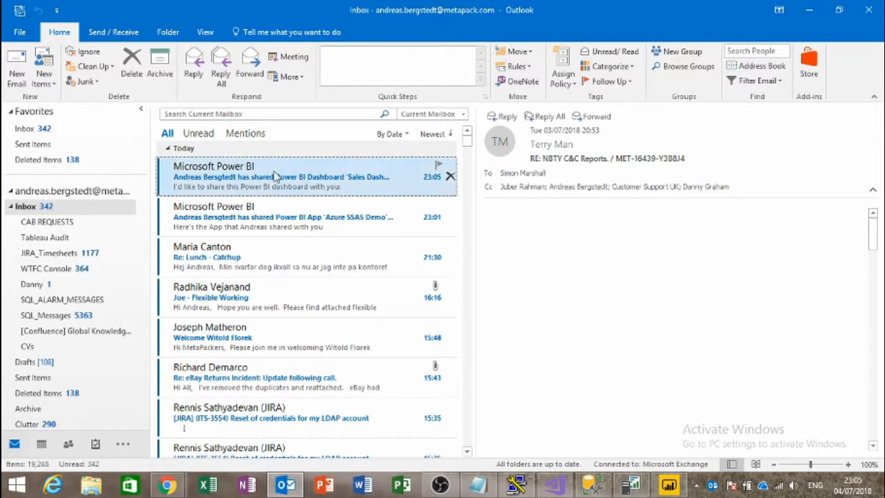
left_click(584, 274)
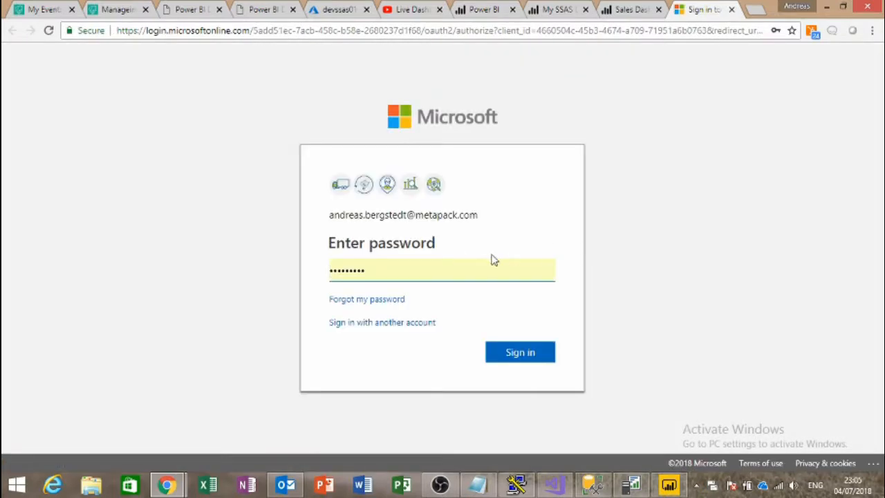
Step: Re-enter the account password and accept the bi360.ml organisation's permission request
double_click(409, 273)
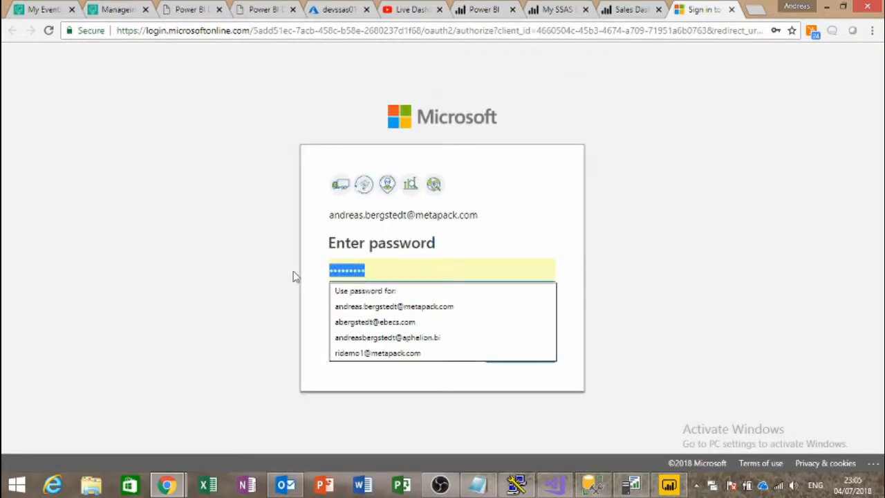
type("p")
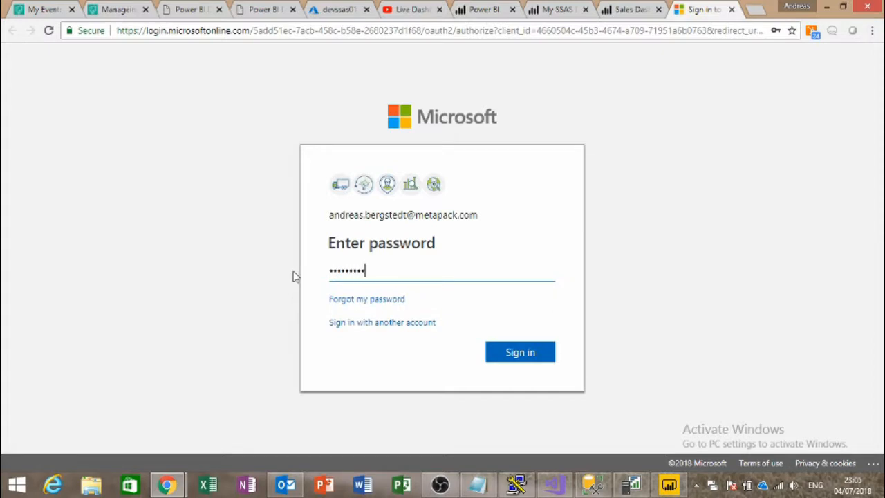
left_click(523, 355)
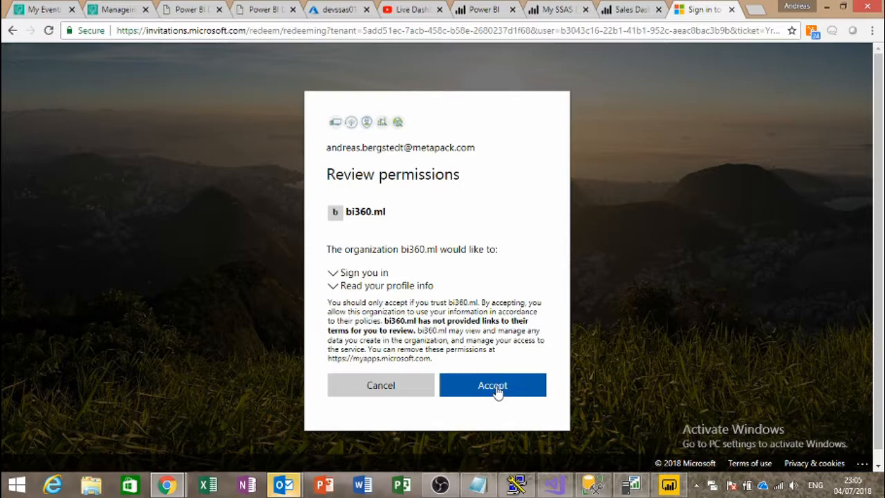
left_click(495, 385)
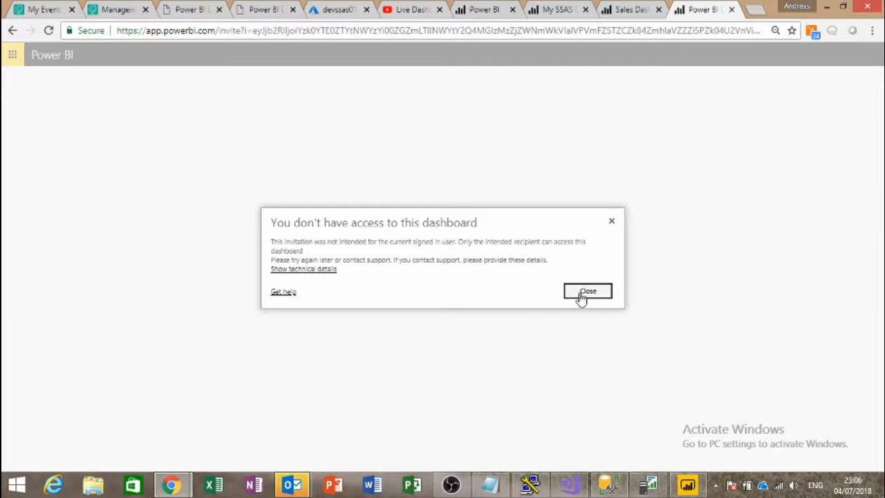
Step: Dismiss the no-access message, reopen Sales Dashboard from Recent, and check the signed-in account
left_click(581, 293)
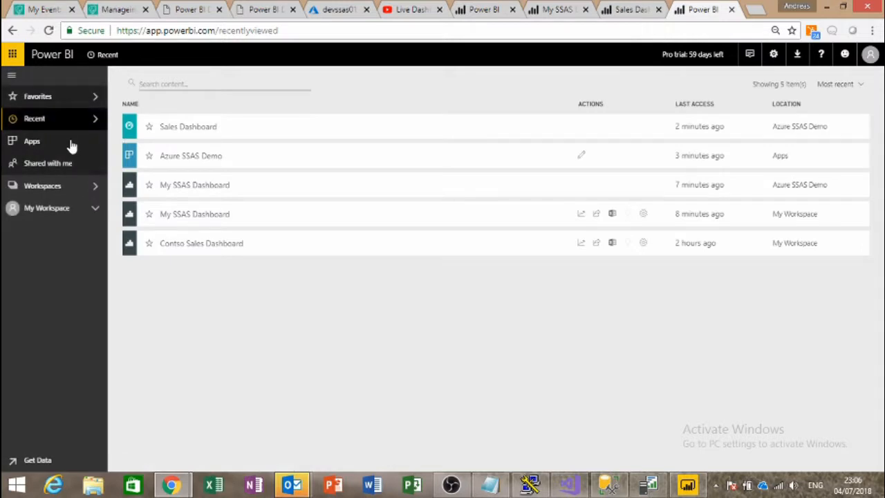
left_click(192, 129)
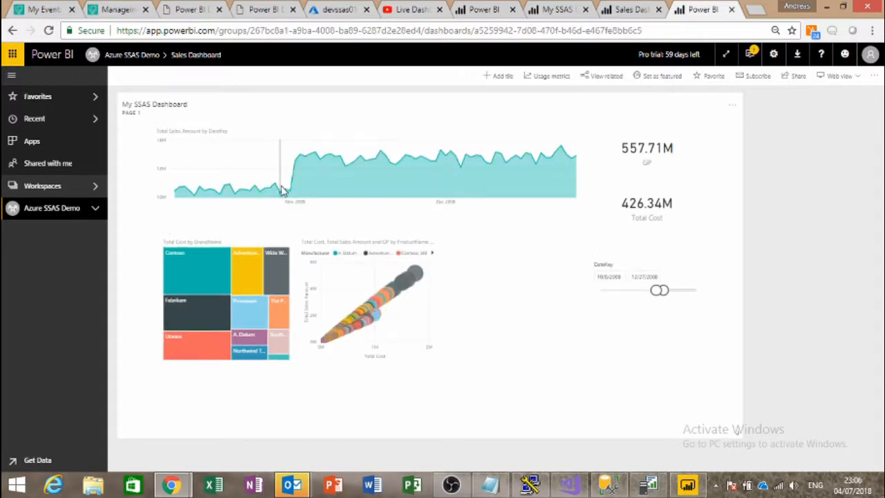
left_click(27, 145)
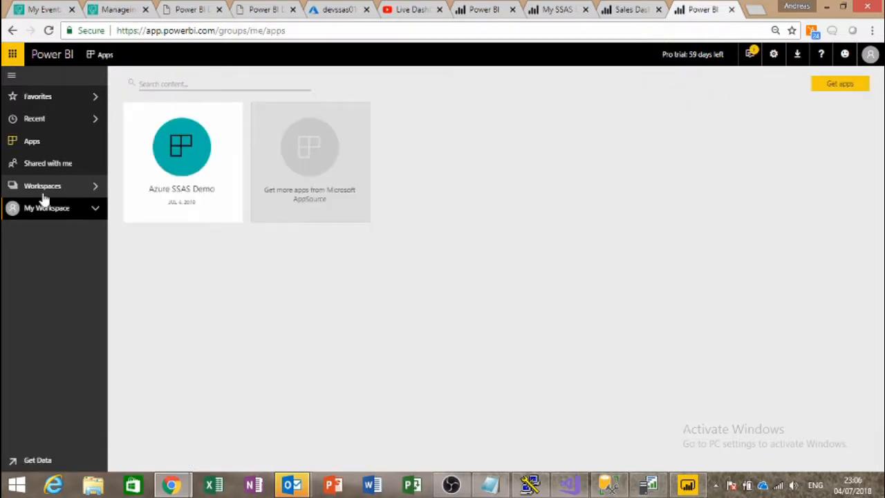
left_click(870, 55)
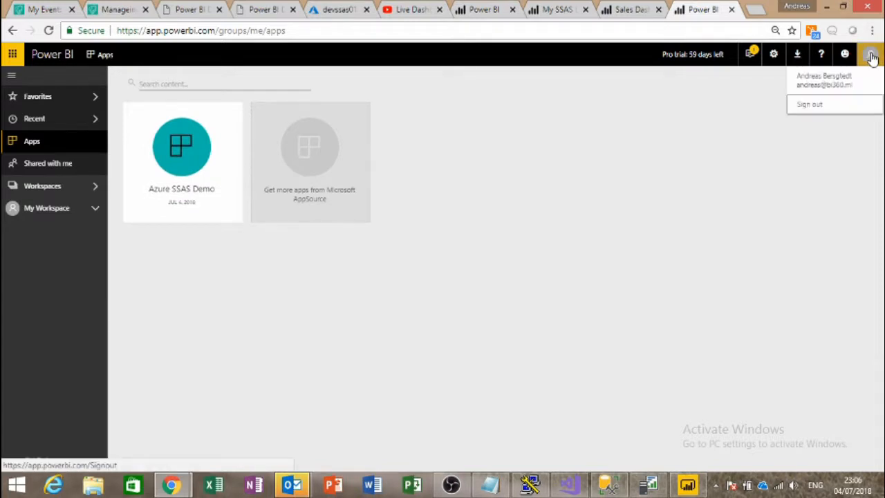
left_click(477, 208)
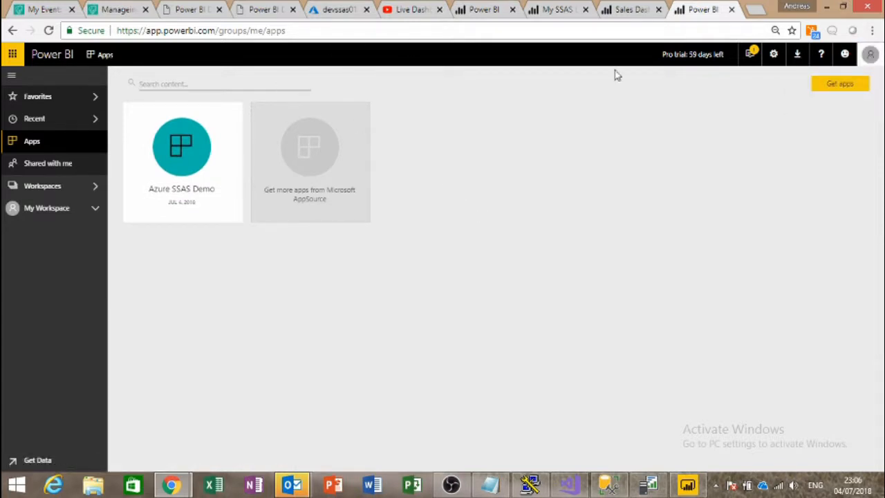
Step: In the private window, recheck the second user's Apps and Shared with me pages
key("alt+Tab")
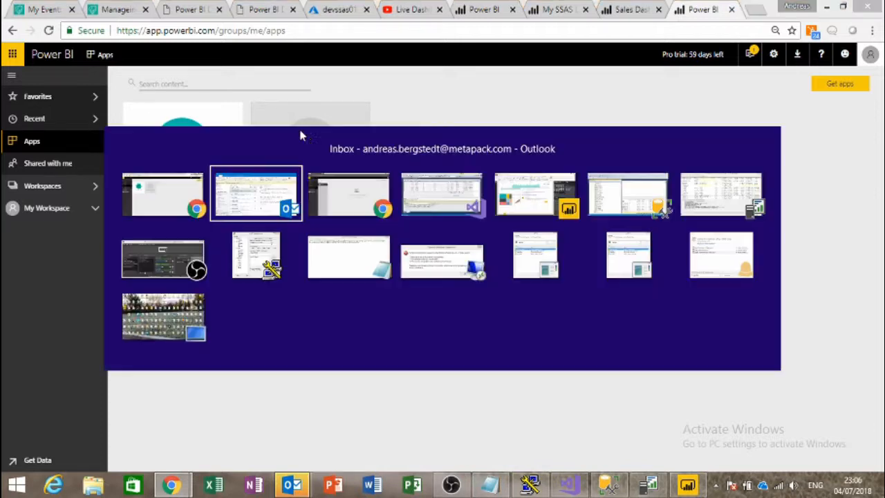
key("alt+Tab")
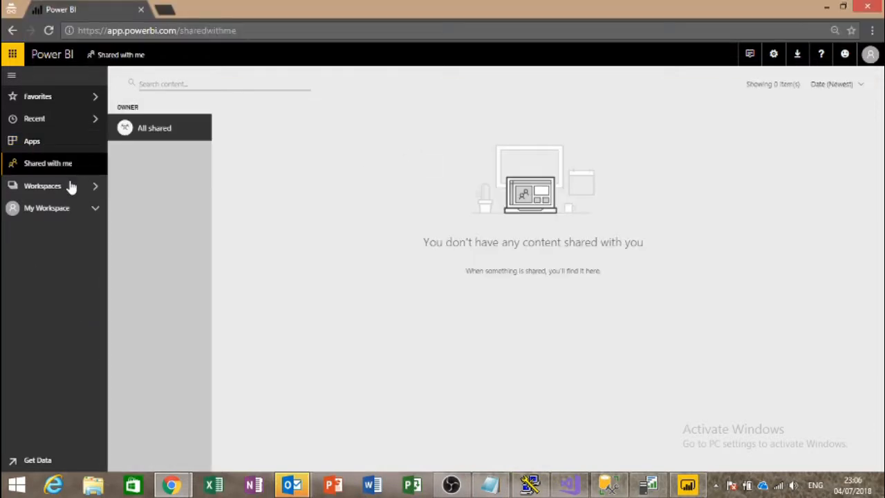
left_click(48, 142)
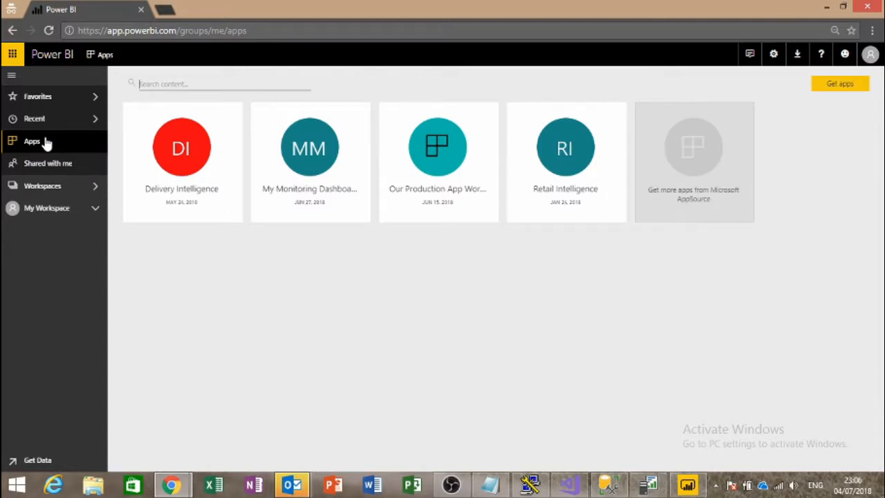
left_click(42, 163)
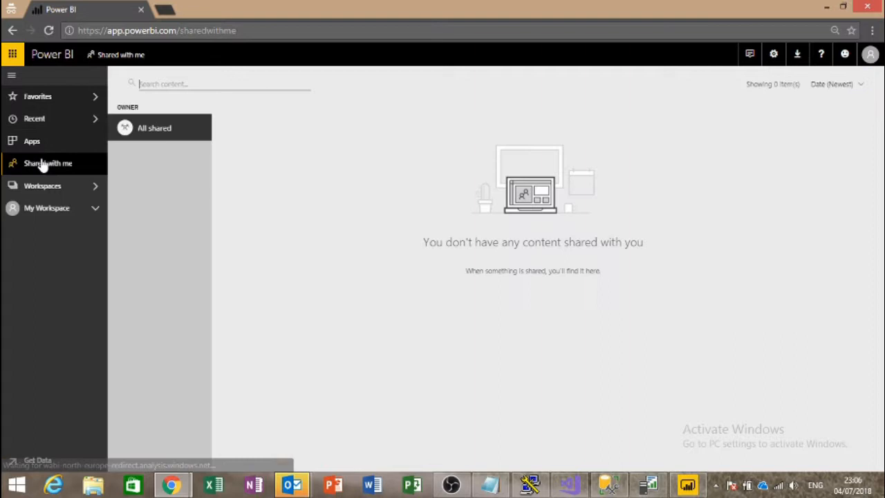
left_click(40, 145)
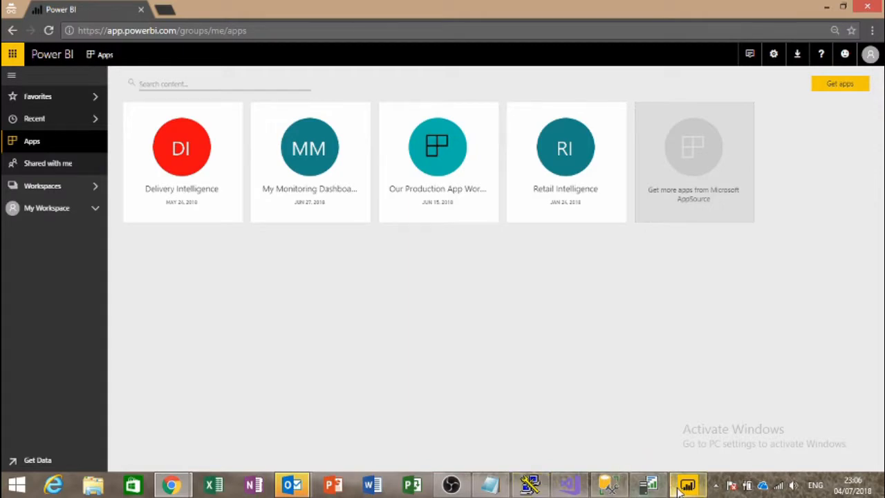
left_click(296, 486)
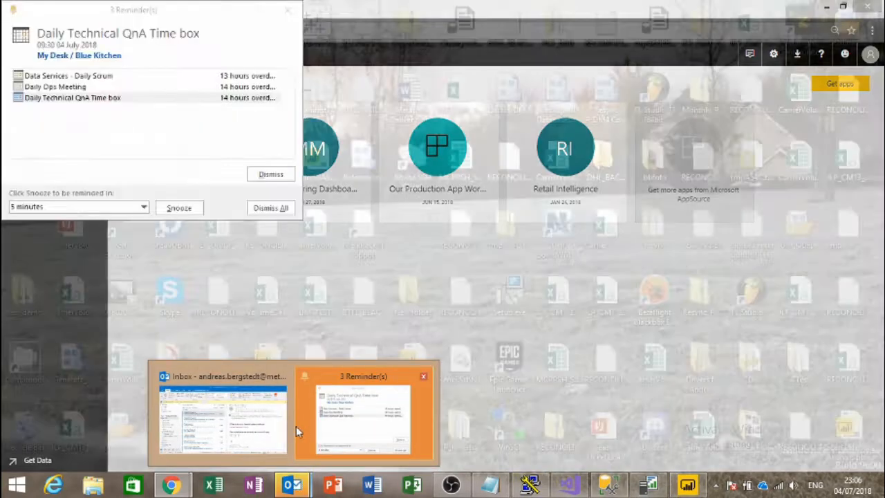
Step: Copy the 'View Sales Dashboard in Power BI' hyperlink from the Outlook e-mail
left_click(276, 414)
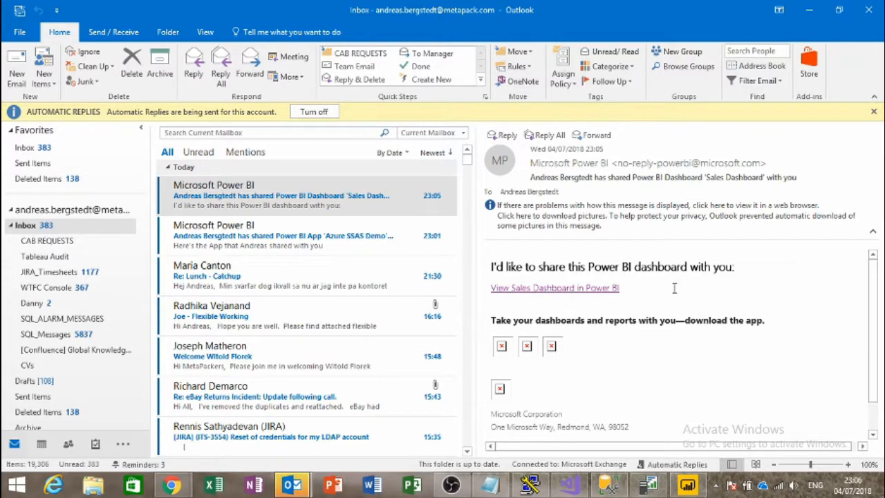
right_click(591, 286)
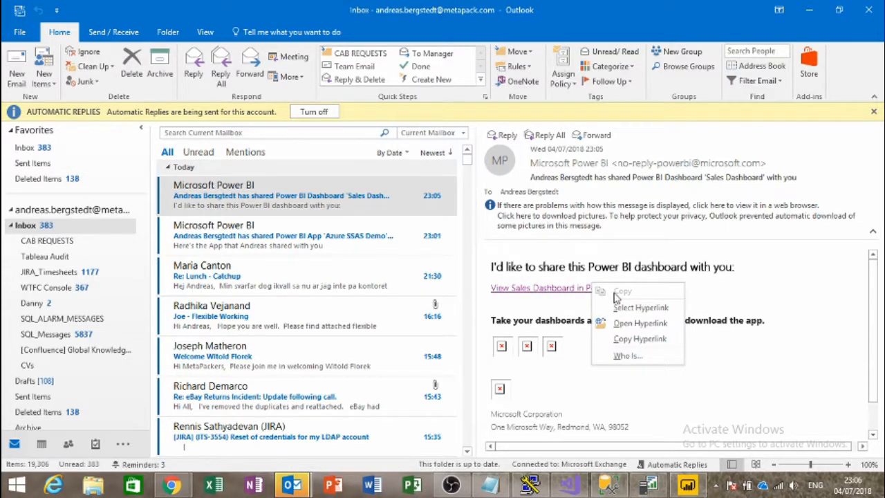
left_click(655, 336)
key("alt+Tab")
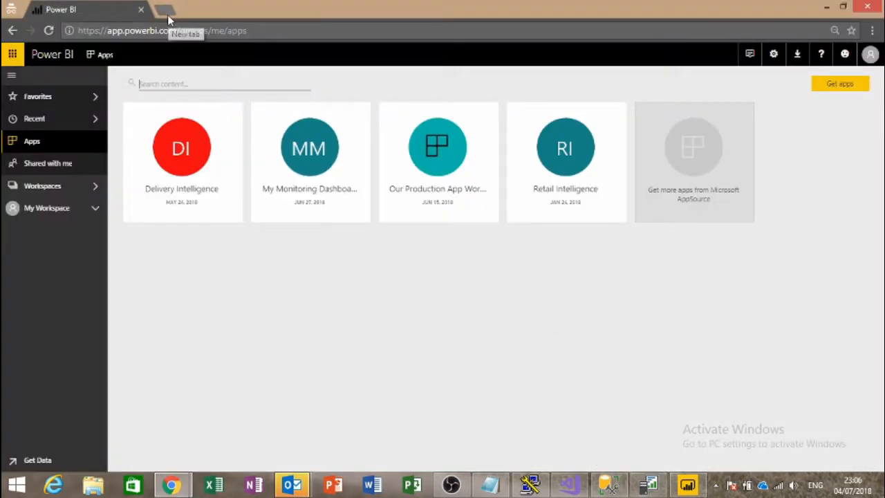
Step: Open the invitation link in a private window and reset DateKey to 1/1/2007–12/31/2009
key("ctrl+shift+n")
key("ctrl+v")
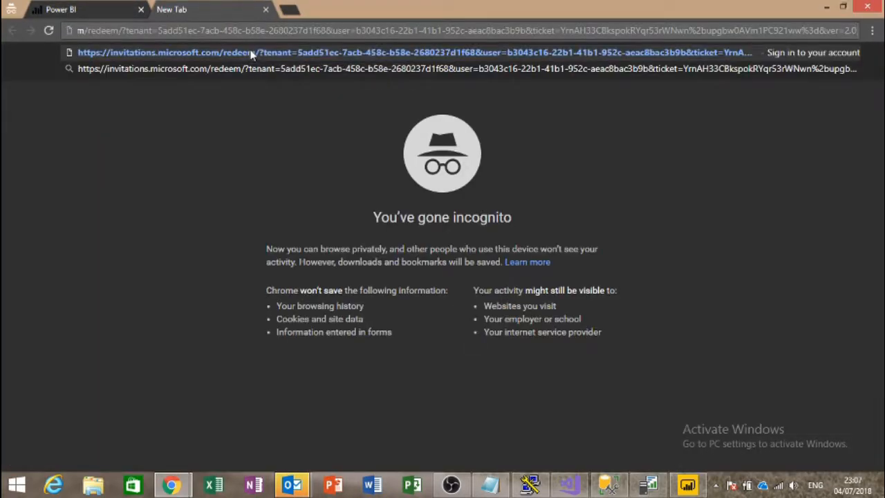
key("Return")
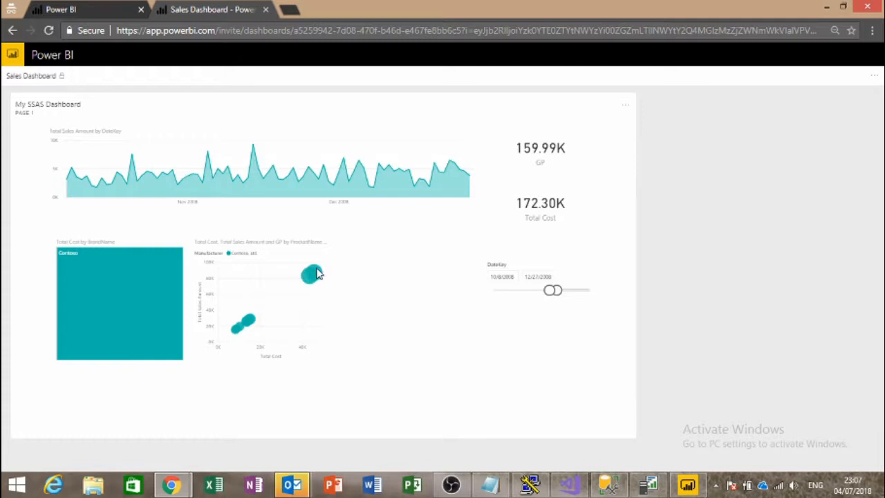
mouse_move(248, 327)
left_click(590, 265)
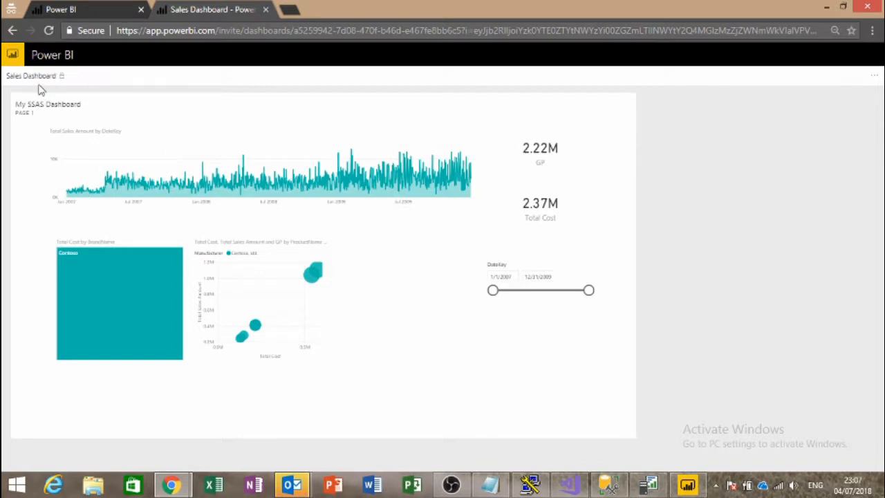
Step: From the Power BI home, check Shared with me, Apps, Recent and Favorites for the second user
left_click(15, 59)
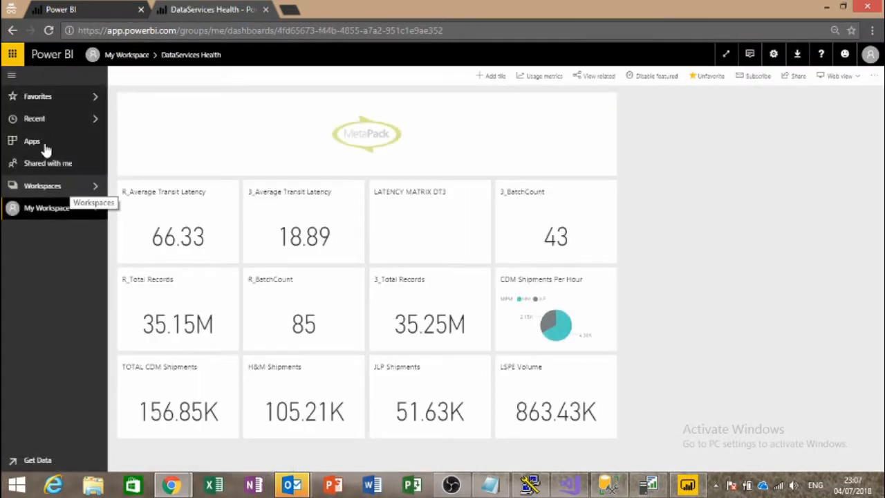
left_click(43, 166)
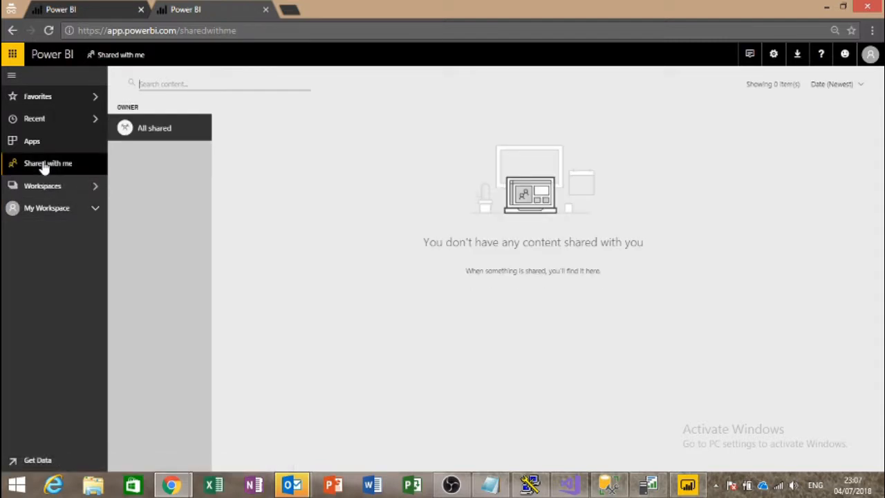
left_click(31, 141)
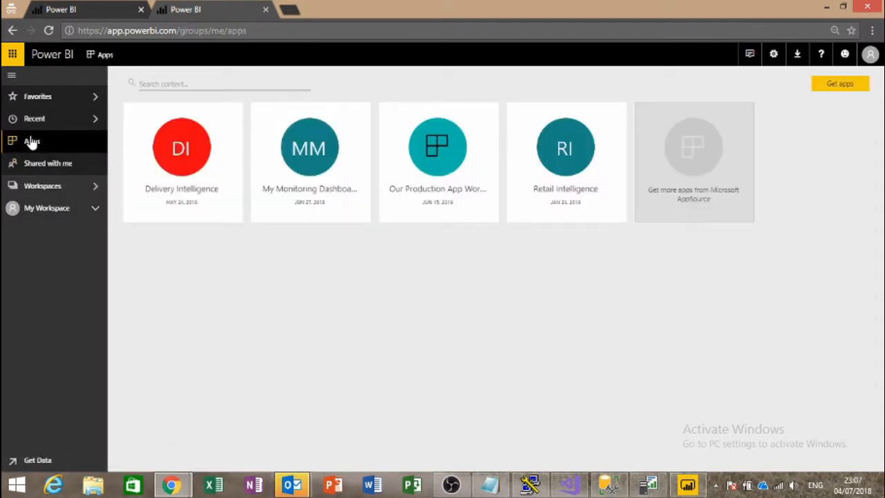
left_click(37, 123)
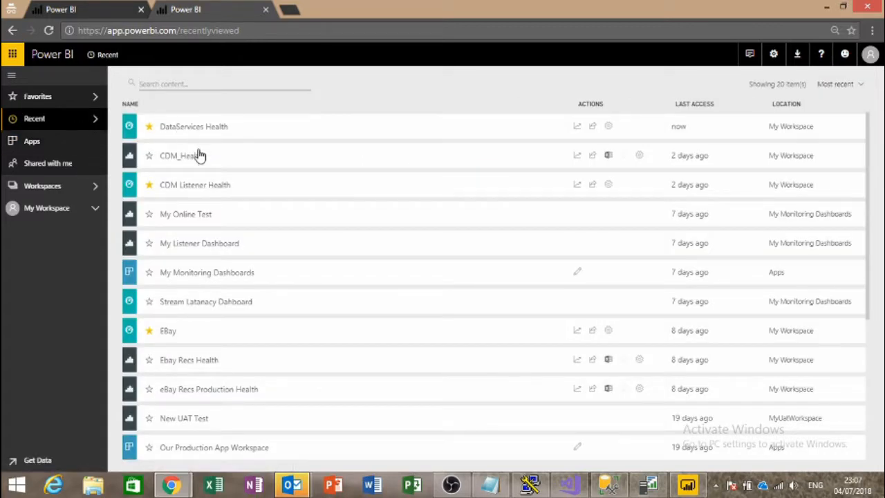
scroll(199, 155, "down", 3)
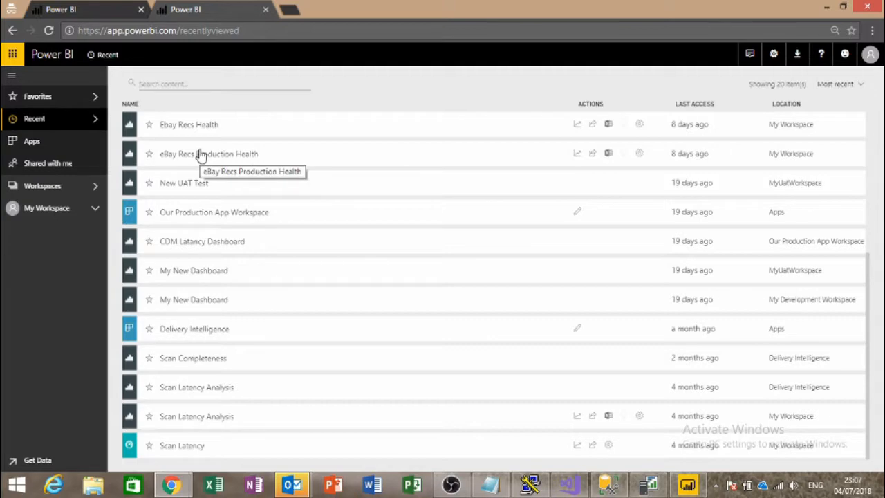
scroll(198, 153, "up", 3)
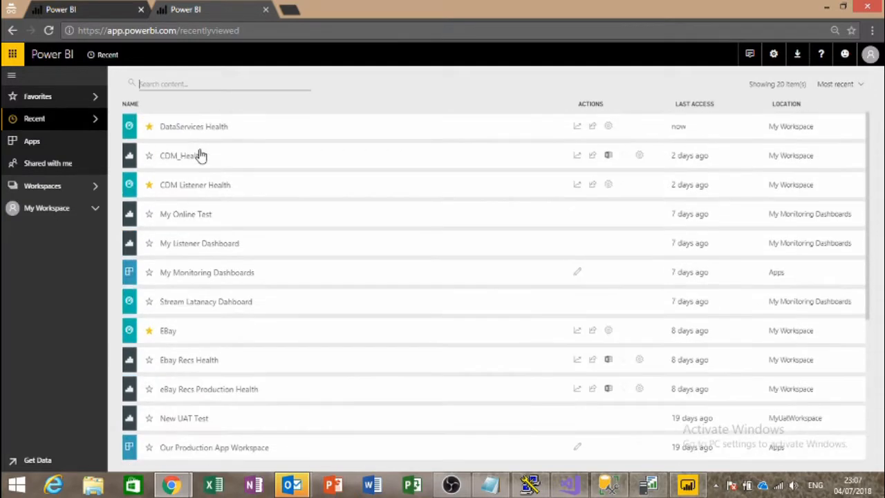
left_click(60, 102)
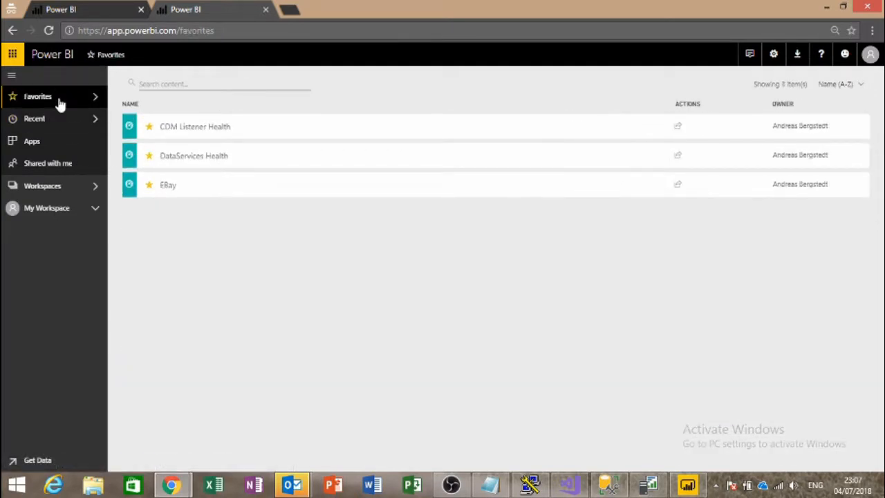
left_click(60, 120)
left_click(59, 141)
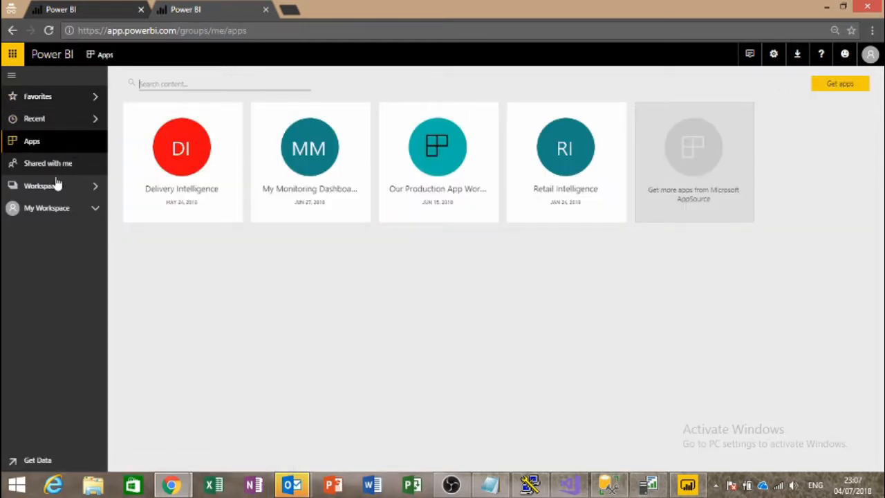
left_click(65, 167)
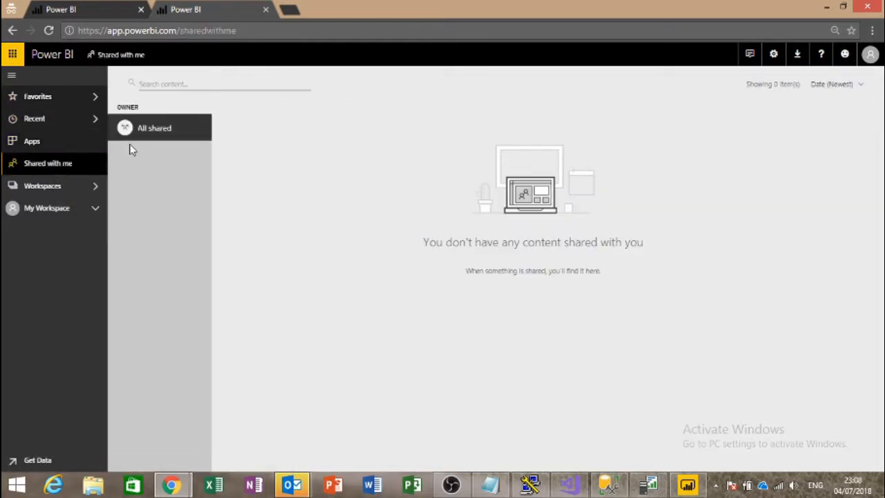
Step: Load the invitation link again in the address bar
left_click(275, 29)
key("ctrl+v")
key("Return")
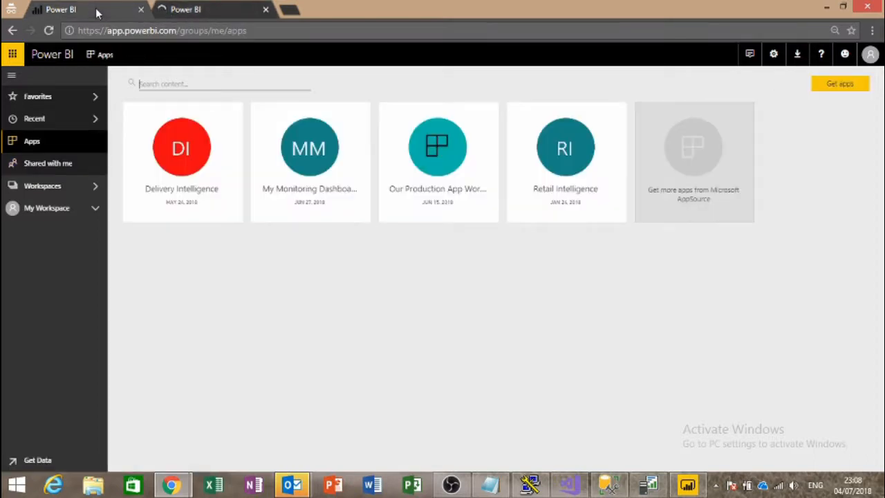
left_click(171, 11)
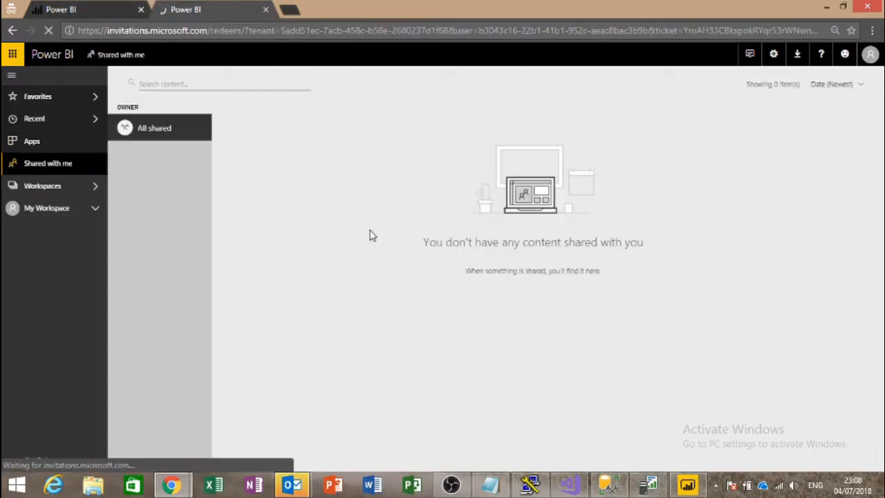
key("alt+space")
key("alt+Tab")
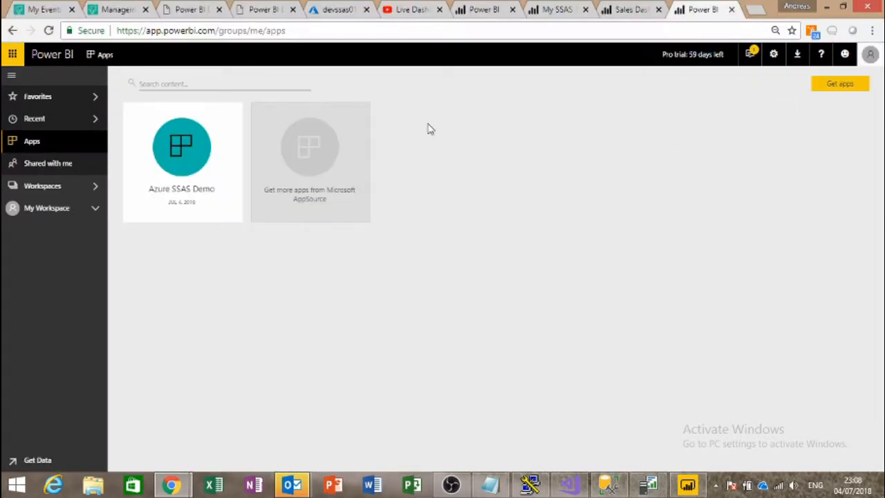
mouse_move(191, 204)
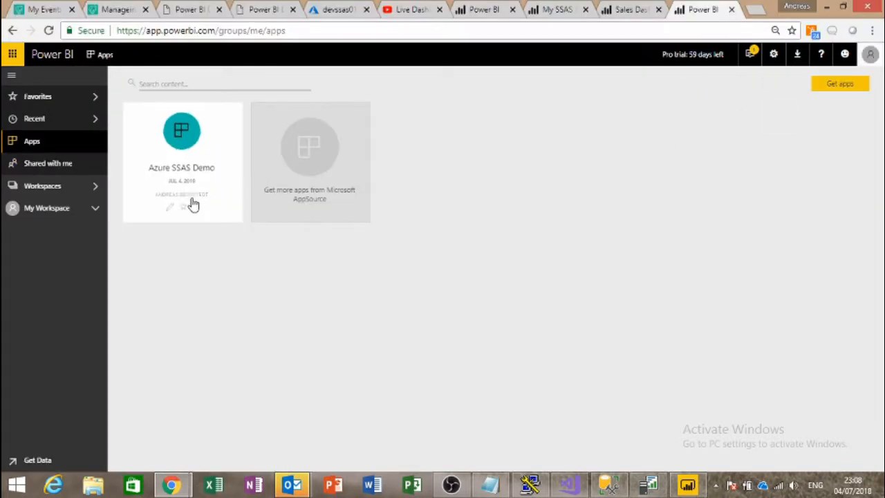
left_click(173, 140)
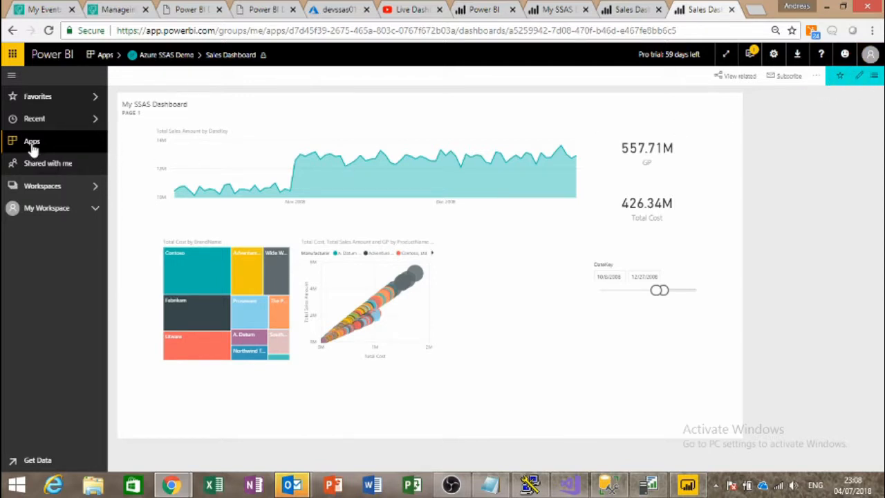
Step: Show the shareable links in the Azure SSAS Demo workspace's Update app Access settings
left_click(48, 209)
left_click(46, 187)
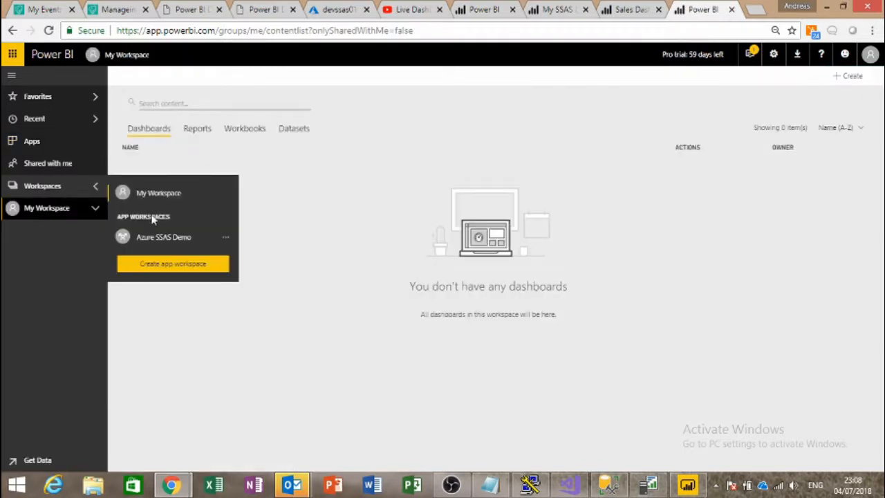
left_click(166, 239)
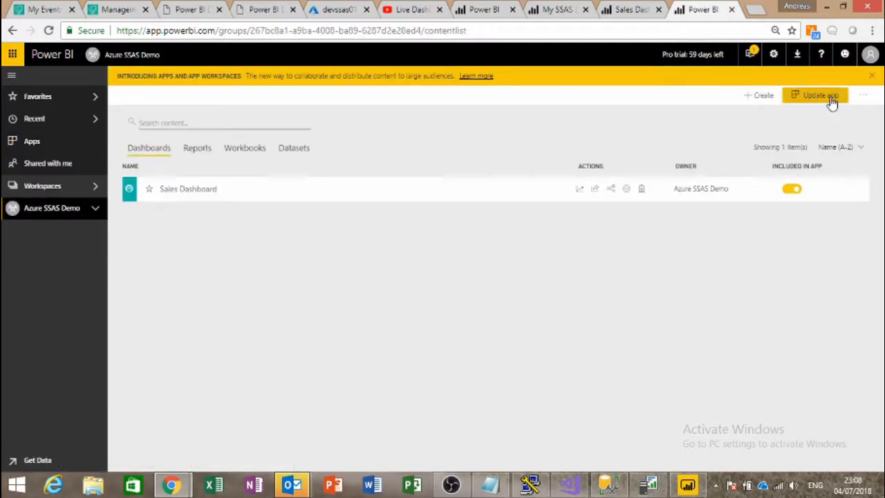
left_click(828, 102)
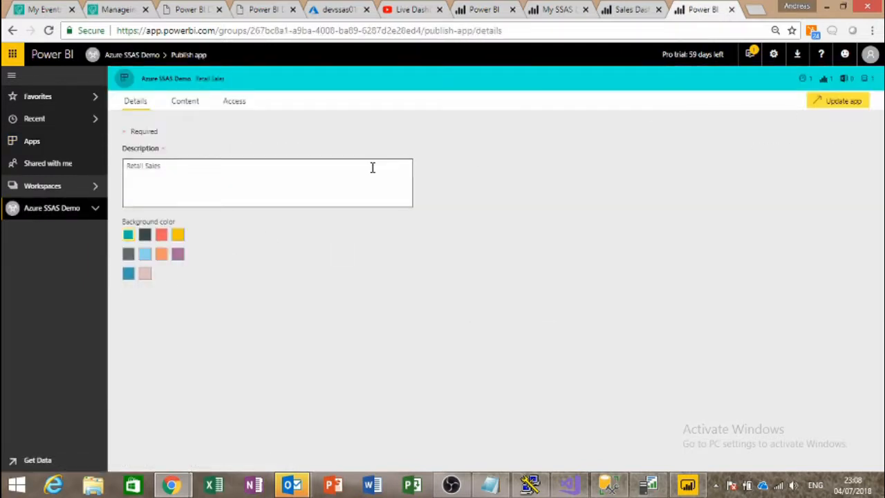
left_click(240, 102)
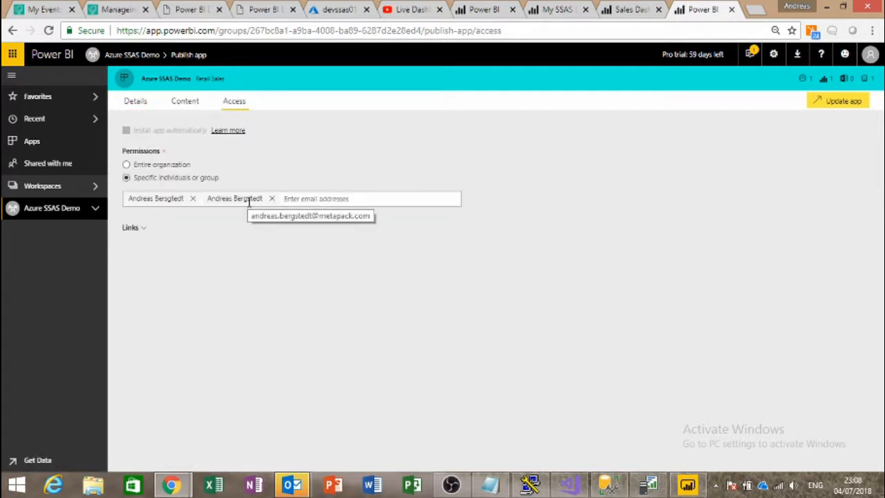
left_click(141, 229)
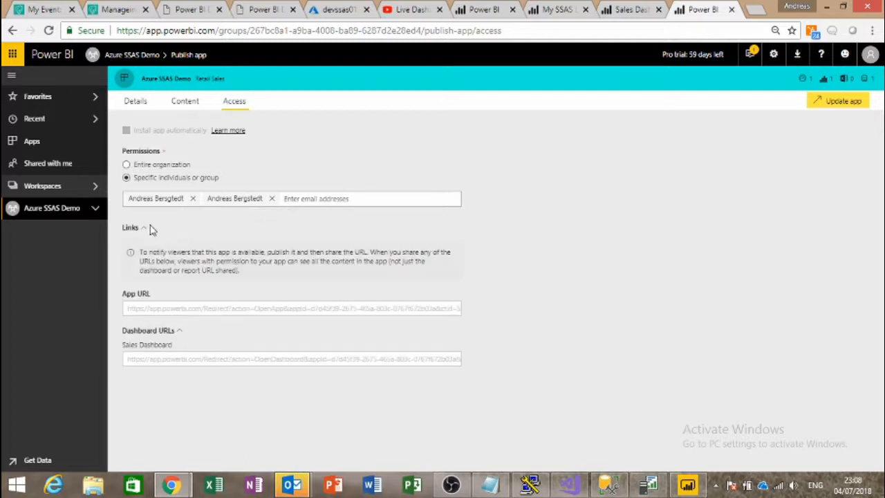
Step: Copy the App URL and switch to the second user's browser window
left_click(191, 309)
right_click(192, 310)
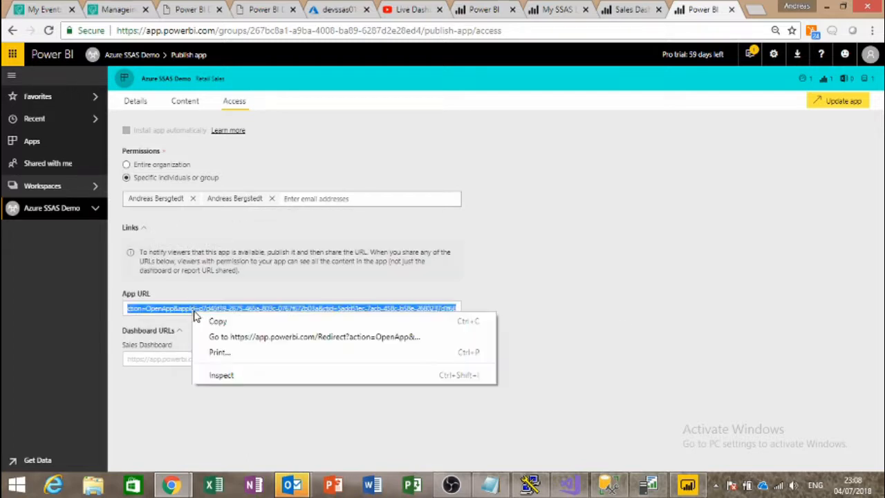
left_click(237, 327)
key("alt+Tab")
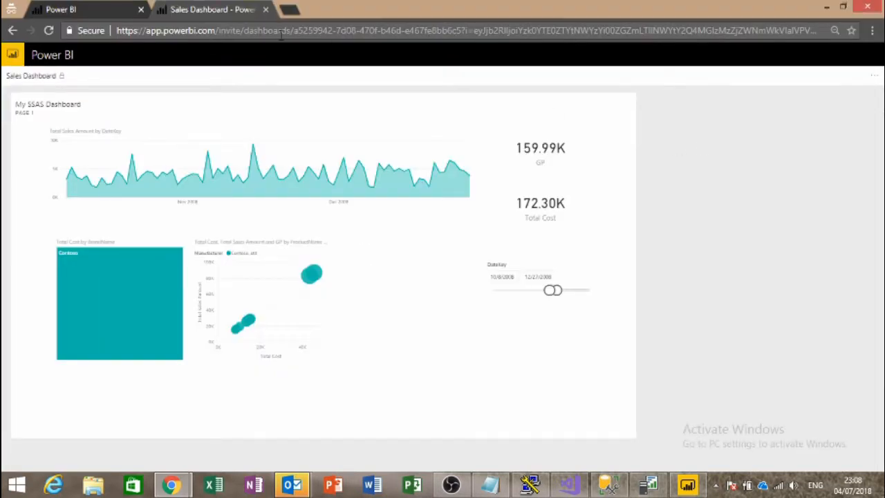
Step: Load the copied Azure SSAS Demo app link and open its My SSAS Dashboard report
left_click(280, 34)
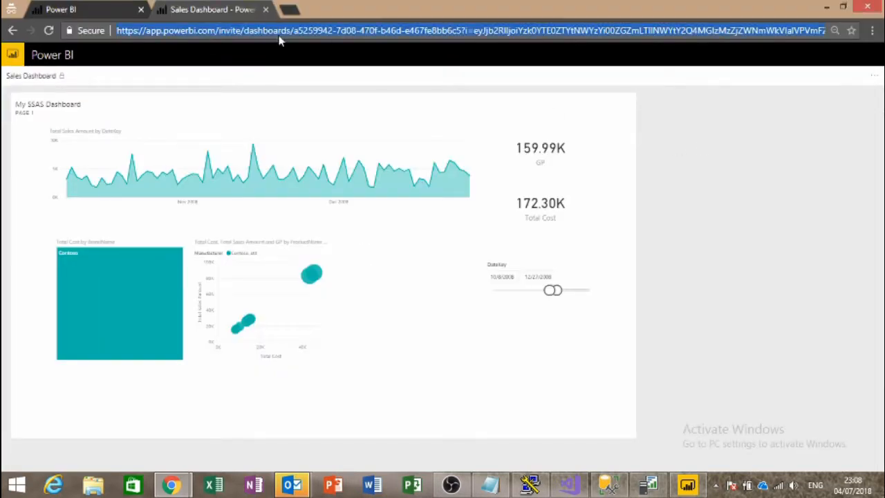
key("ctrl+v")
key("Return")
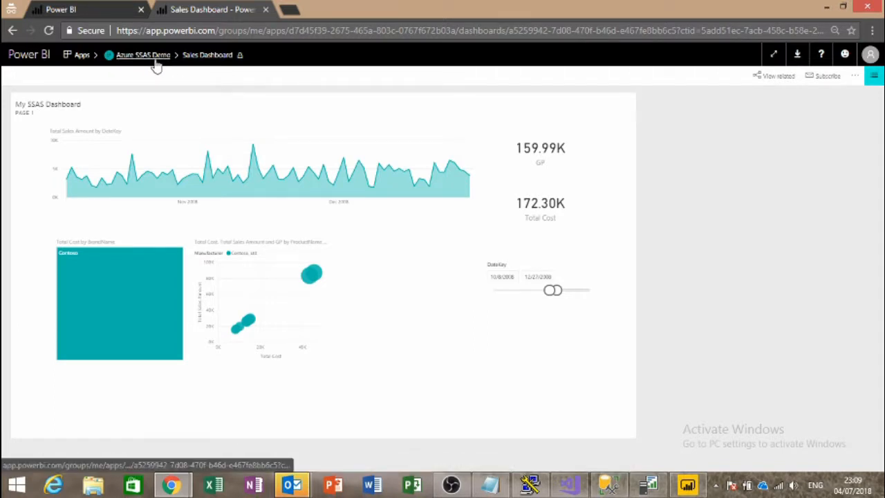
left_click(875, 76)
left_click(69, 215)
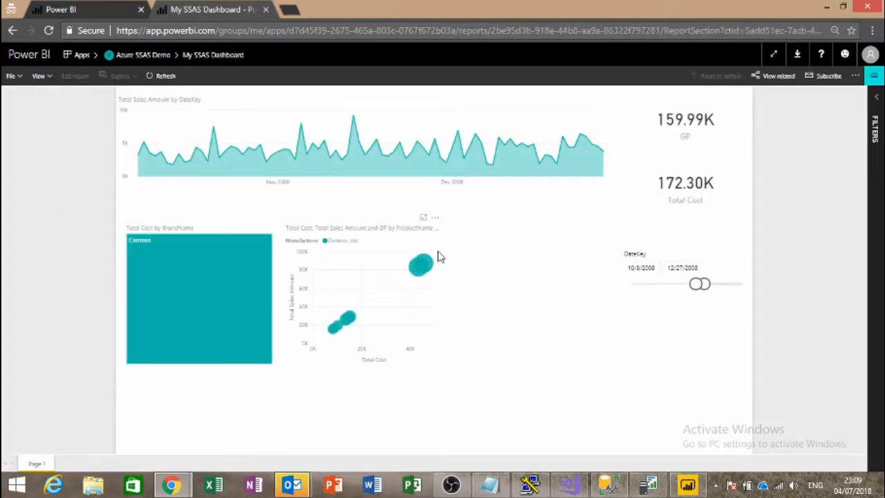
Step: Clear the DateKey slicer and set its range to 9/12/2007–7/24/2009
left_click(743, 255)
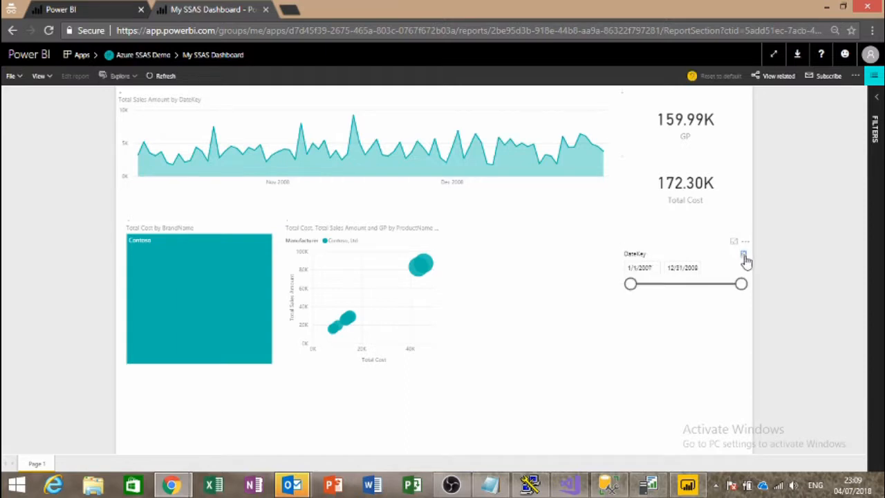
left_click(724, 284)
left_click(654, 287)
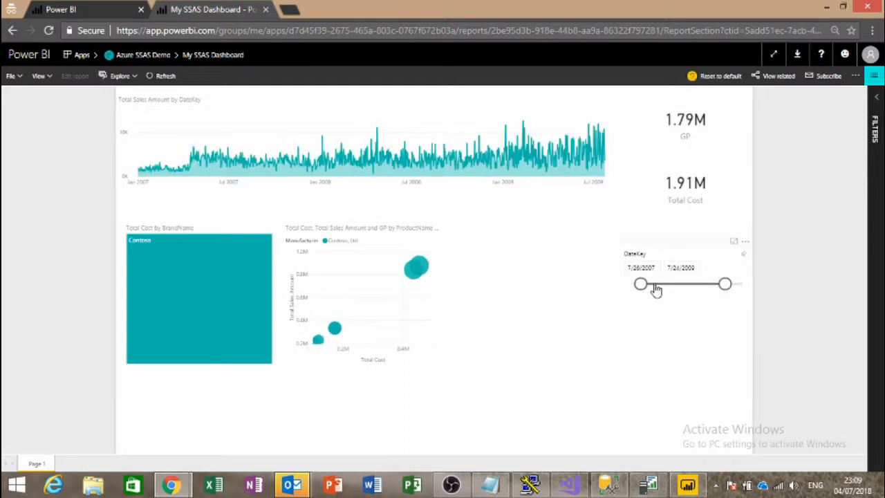
left_click_drag(662, 285, 658, 285)
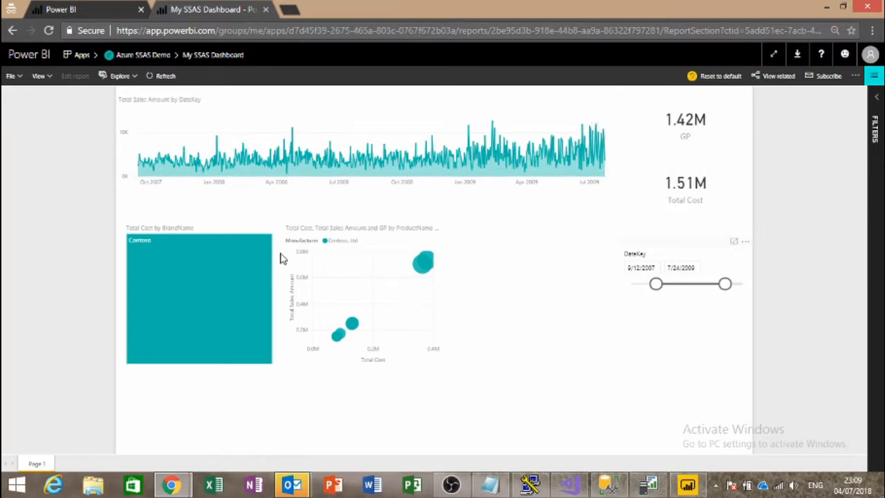
Step: View the sales line chart in Focus mode, then return to the full report
left_click(599, 90)
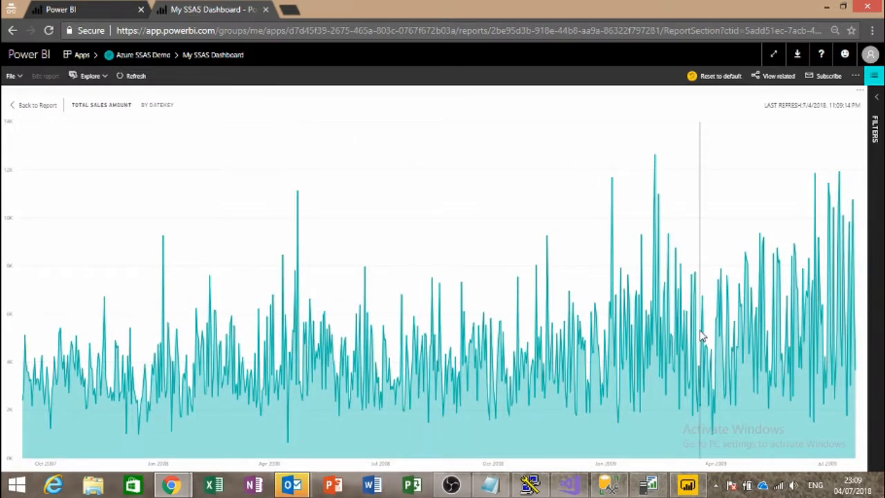
mouse_move(669, 338)
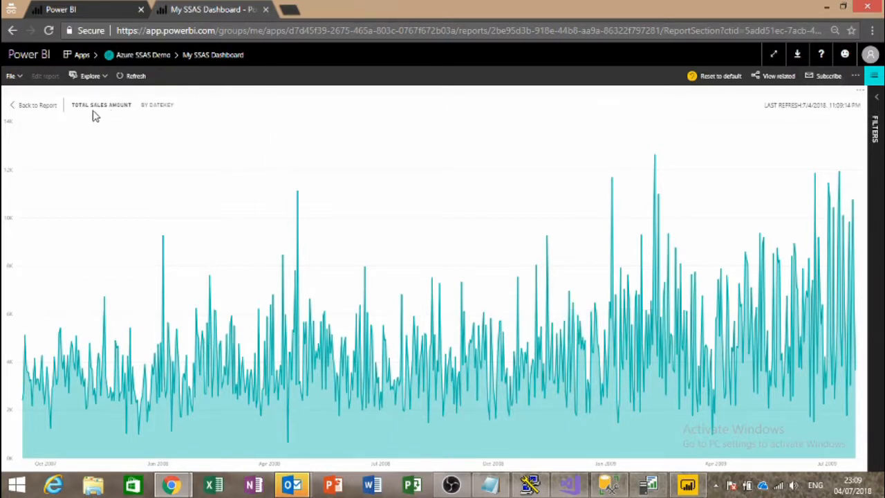
left_click(35, 105)
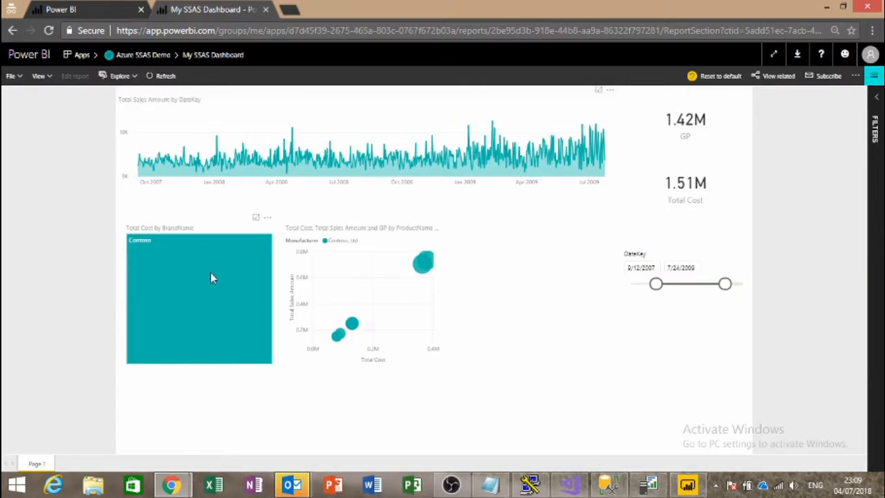
mouse_move(267, 274)
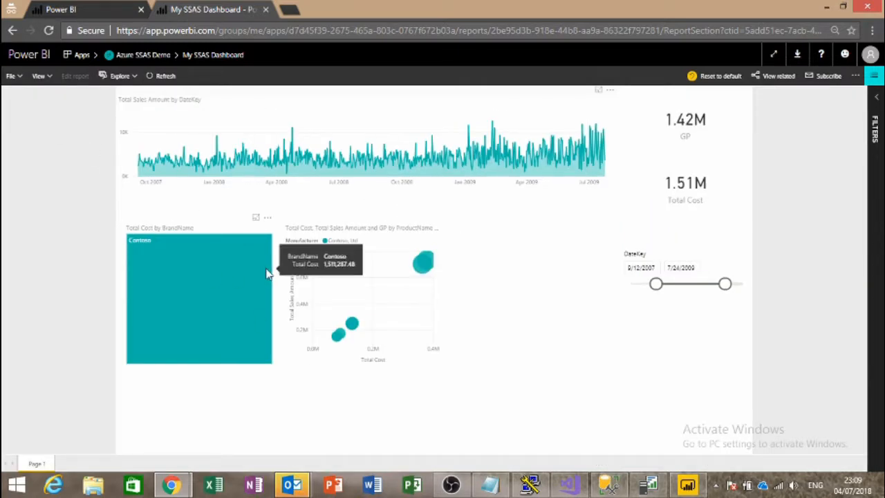
Step: Bring SQL Server Profiler to the front, showing the devssas01 trace
left_click(452, 483)
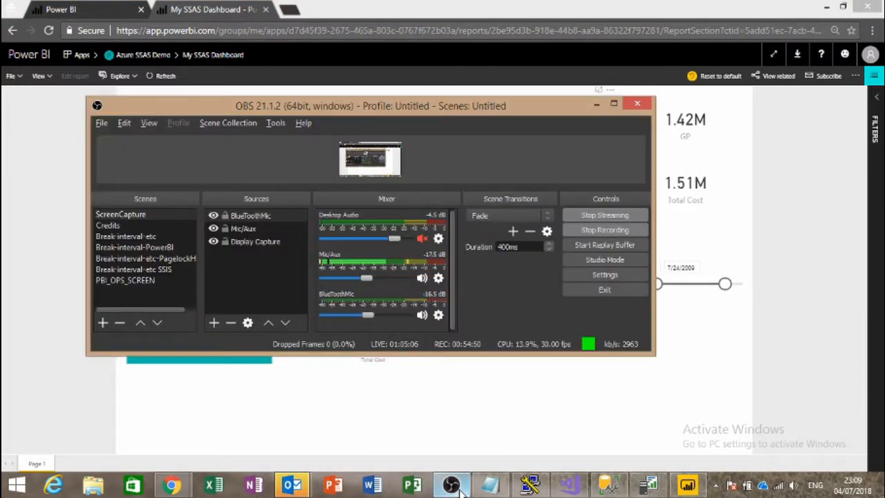
left_click(459, 487)
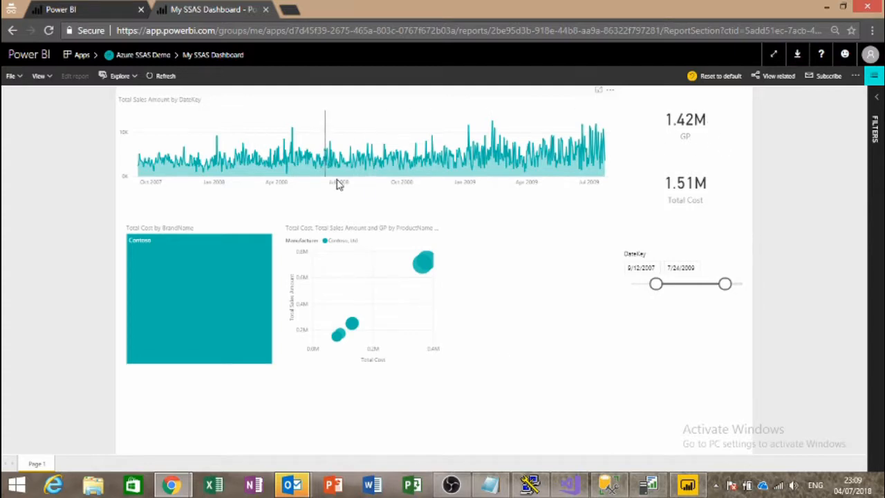
left_click(662, 485)
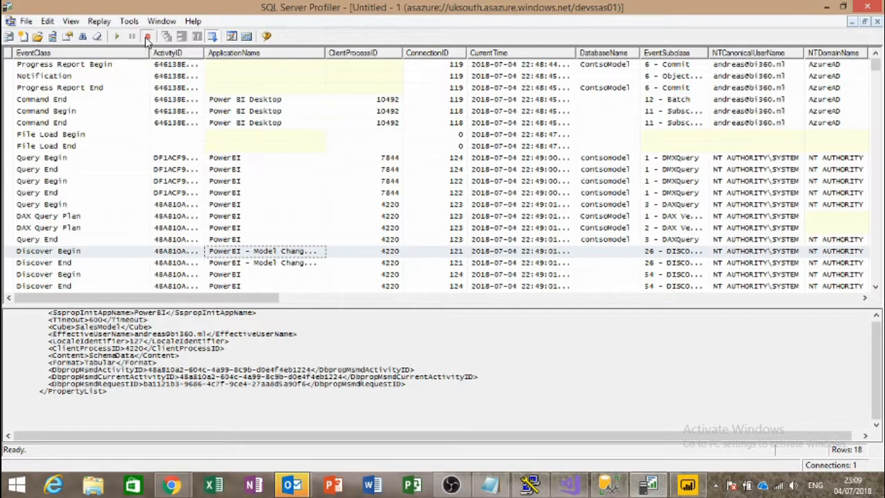
Step: Start a new Profiler trace and return to My SSAS Dashboard in Chrome
left_click(115, 38)
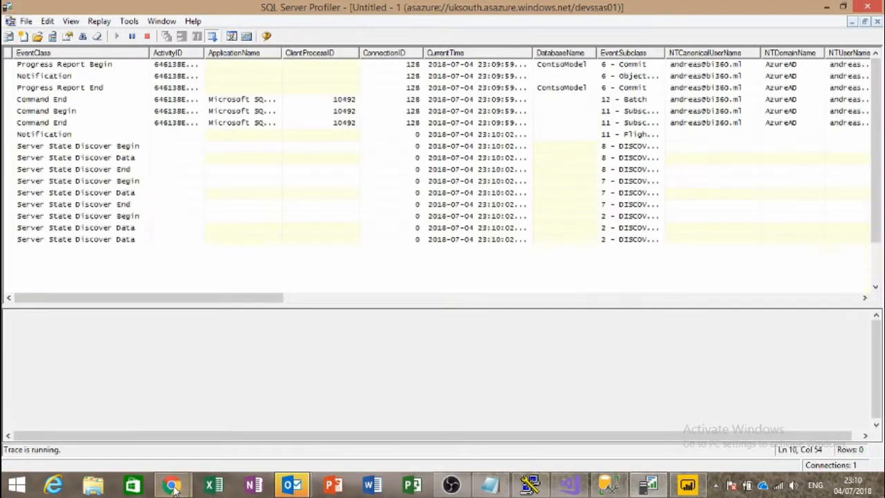
mouse_move(171, 484)
left_click(200, 418)
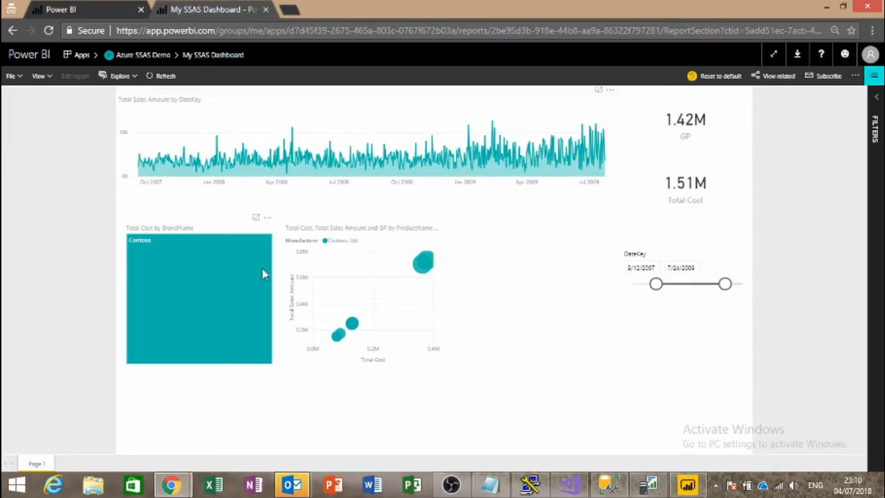
Step: Cross-filter by one product bubble and set DateKey to 1/1/2007–7/24/2009
left_click(420, 269)
left_click_drag(724, 283, 671, 290)
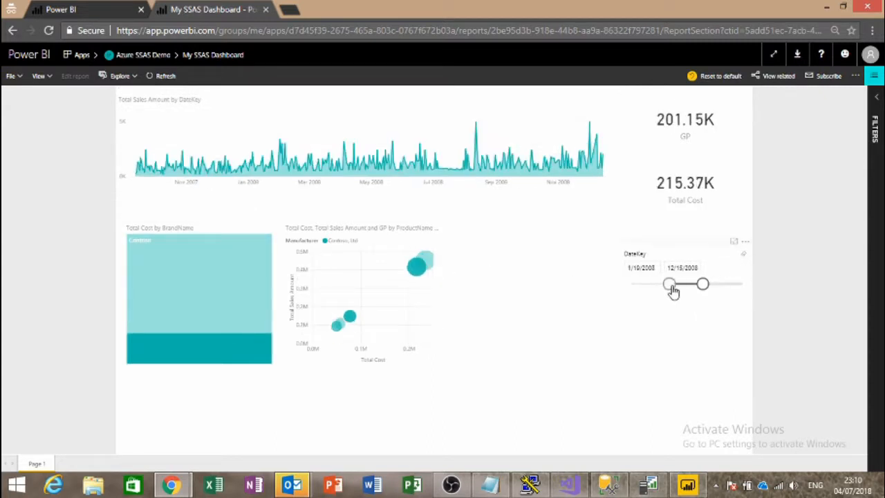
left_click(743, 256)
left_click_drag(739, 284, 725, 283)
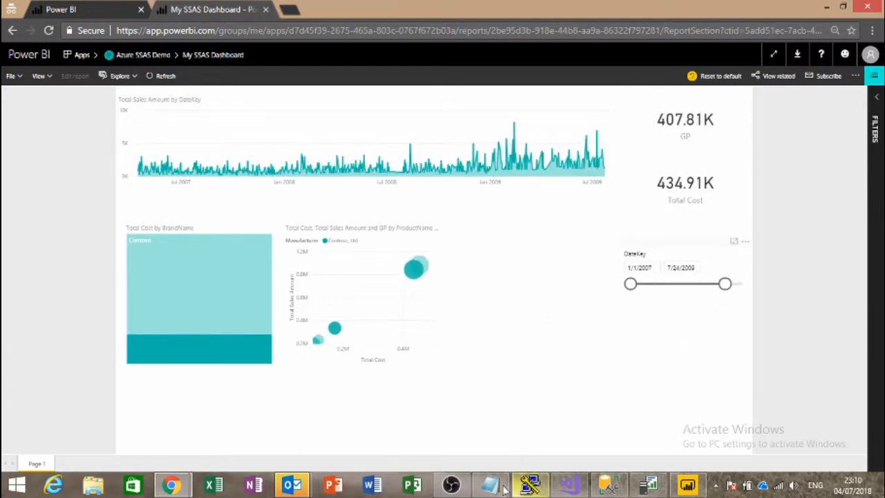
Step: Pause the Profiler trace and read the Command Begin, DAX Query Plan and Query End event texts
left_click(648, 483)
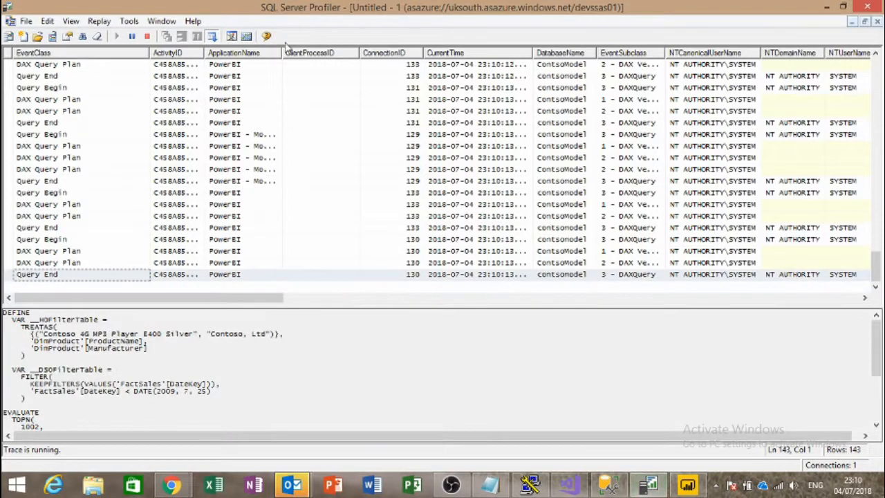
left_click(133, 38)
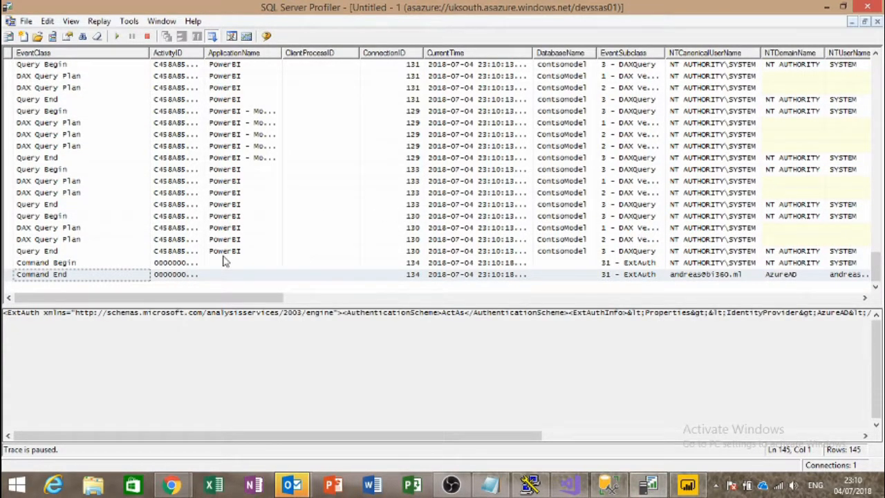
left_click(192, 262)
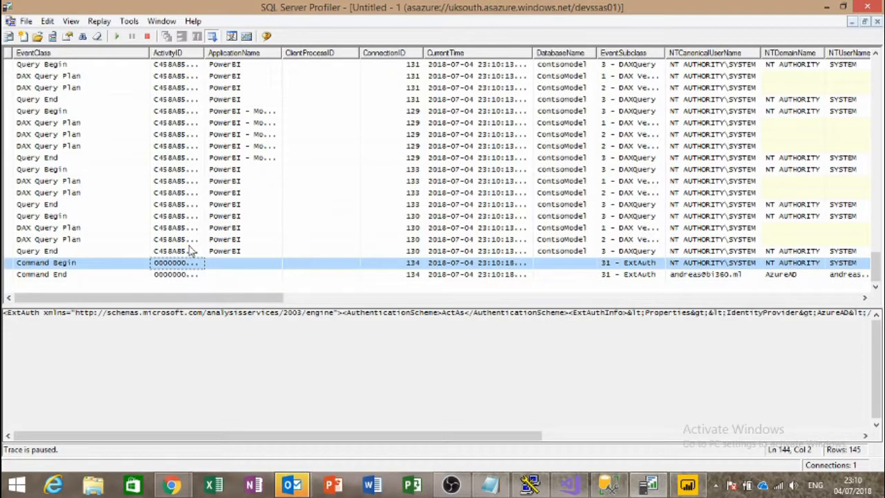
left_click(190, 243)
left_click(192, 251)
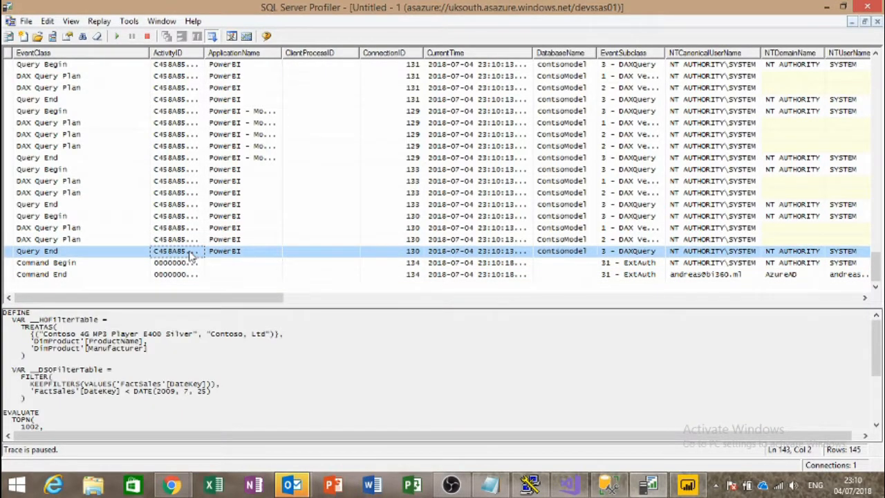
left_click(230, 371)
scroll(230, 372, "down", 4)
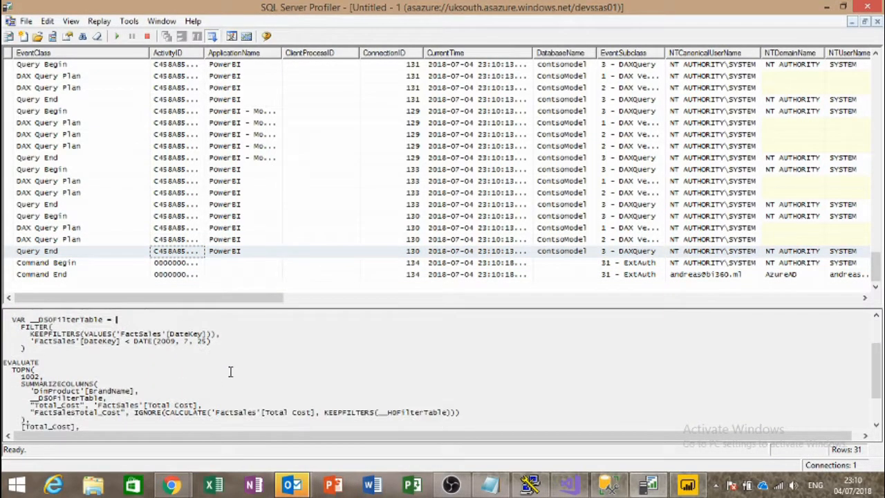
scroll(230, 371, "down", 5)
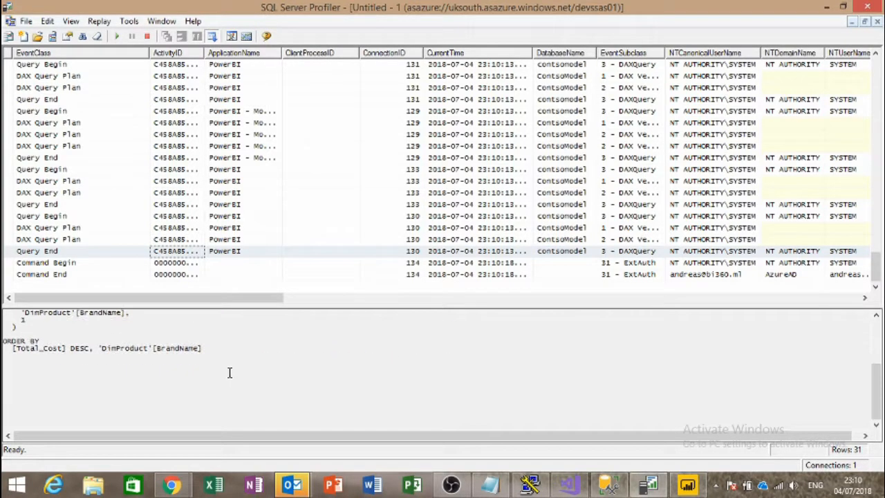
scroll(230, 371, "up", 6)
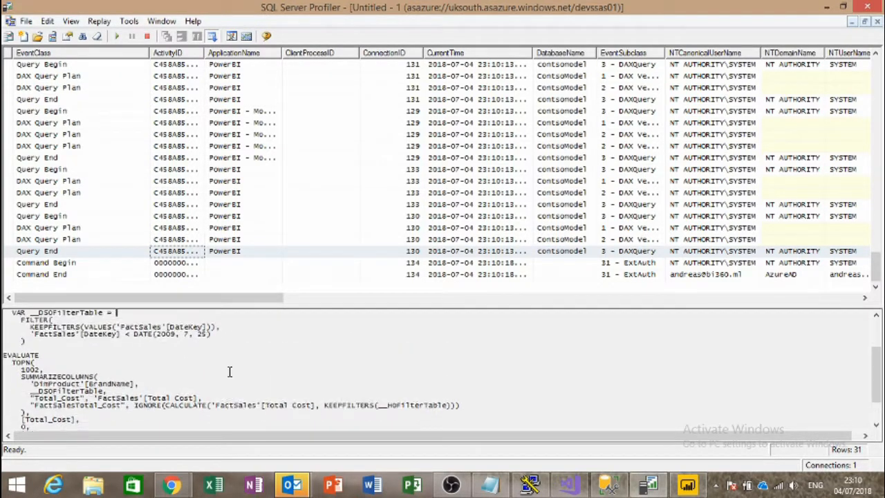
scroll(229, 372, "up", 3)
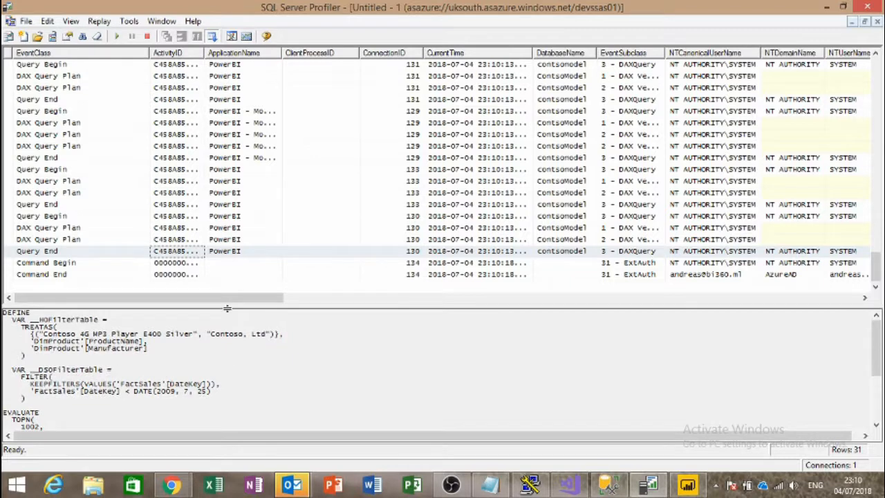
Step: Inspect the query text of connection 130's Query Begin event and the events after it
left_click(193, 217)
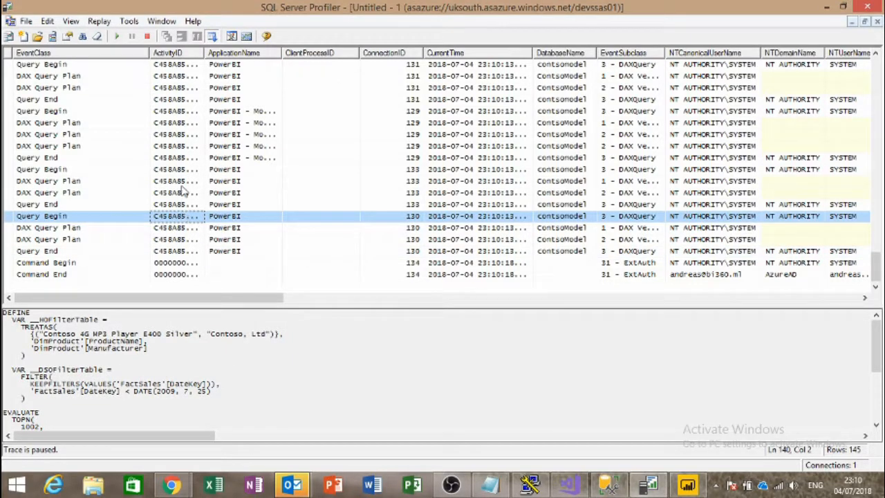
left_click(192, 148)
key("Down")
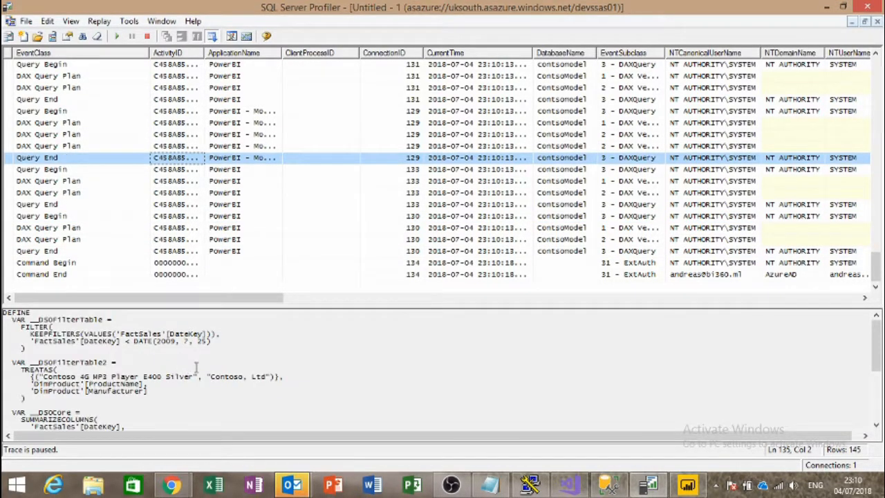
left_click(203, 352)
scroll(203, 352, "down", 1)
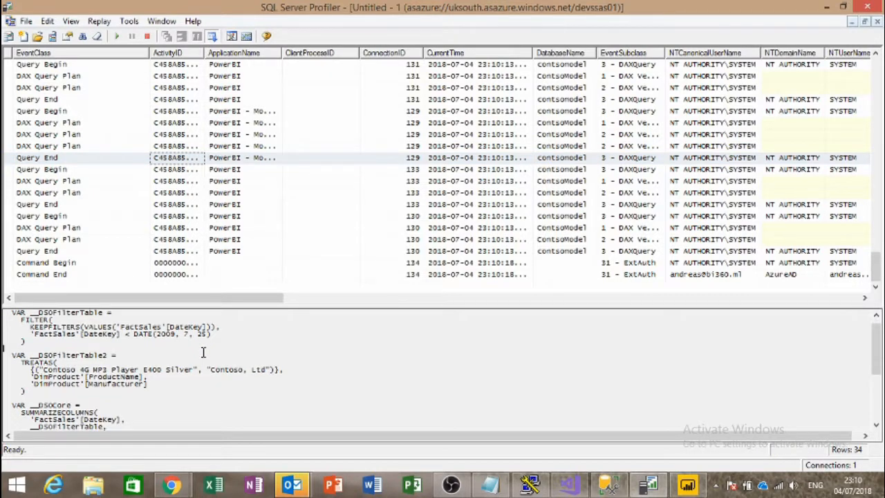
Step: Read connection 129's Query Begin DAX query down to its EVALUATE section
left_click(107, 146)
left_click(102, 111)
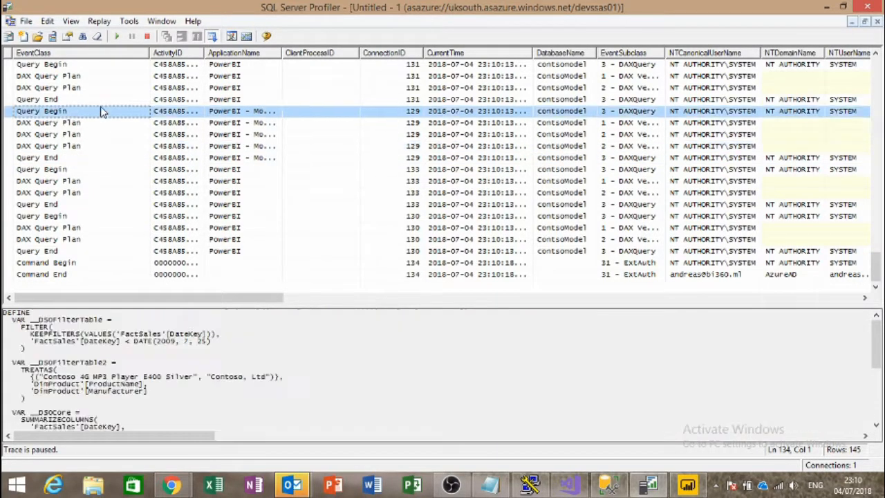
left_click(180, 364)
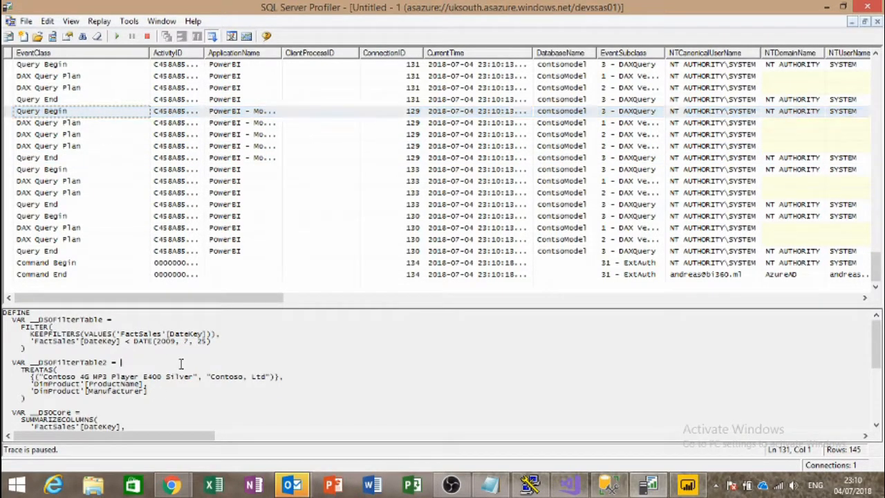
scroll(181, 363, "down", 2)
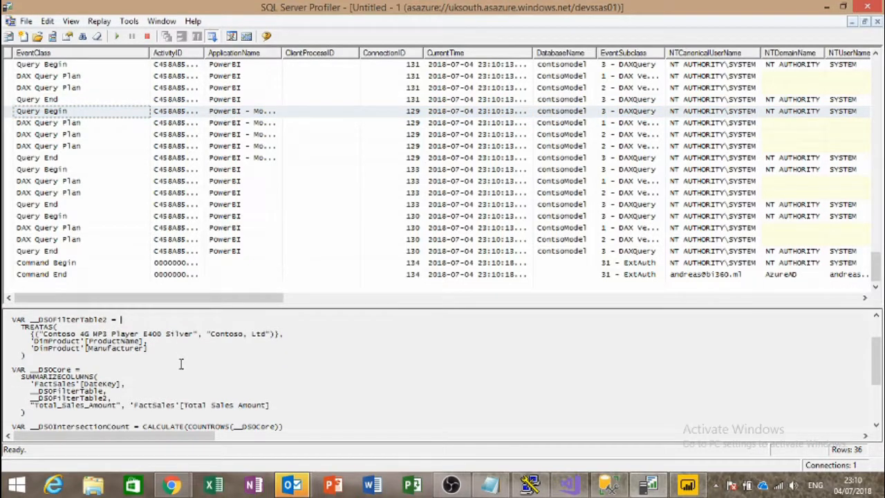
scroll(180, 364, "down", 1)
scroll(181, 364, "down", 5)
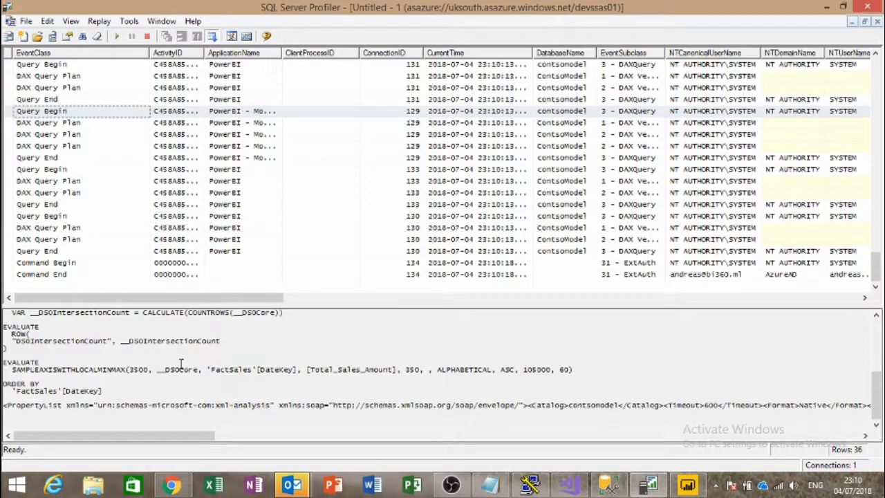
Step: Scroll the event details right to find EffectiveUserName in the PropertyList, then scroll back
left_click_drag(162, 437, 735, 440)
left_click_drag(646, 405, 434, 405)
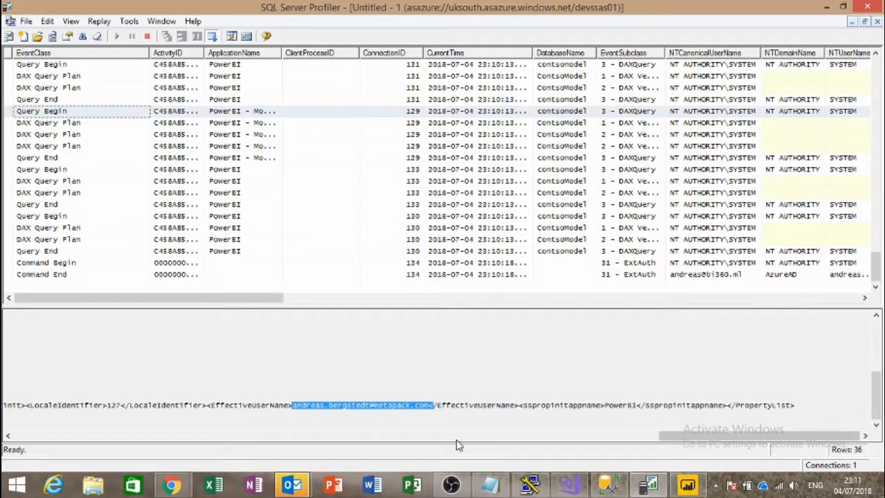
left_click(443, 392)
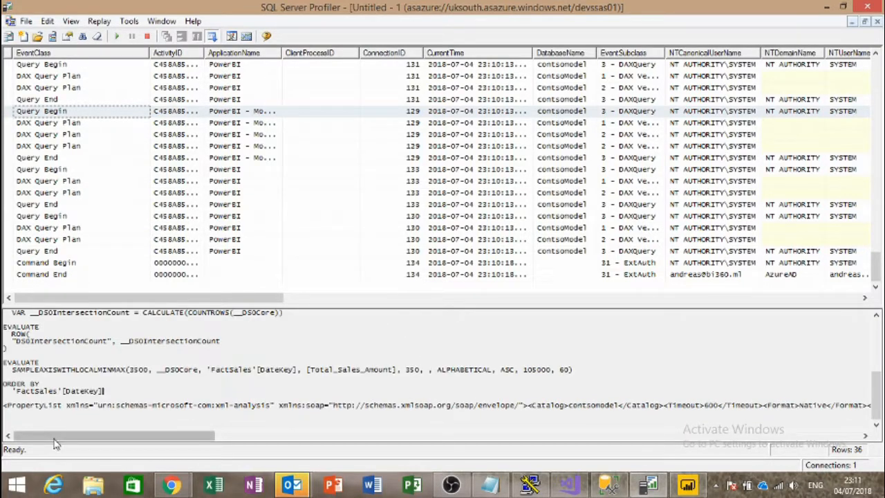
left_click_drag(69, 436, 4, 423)
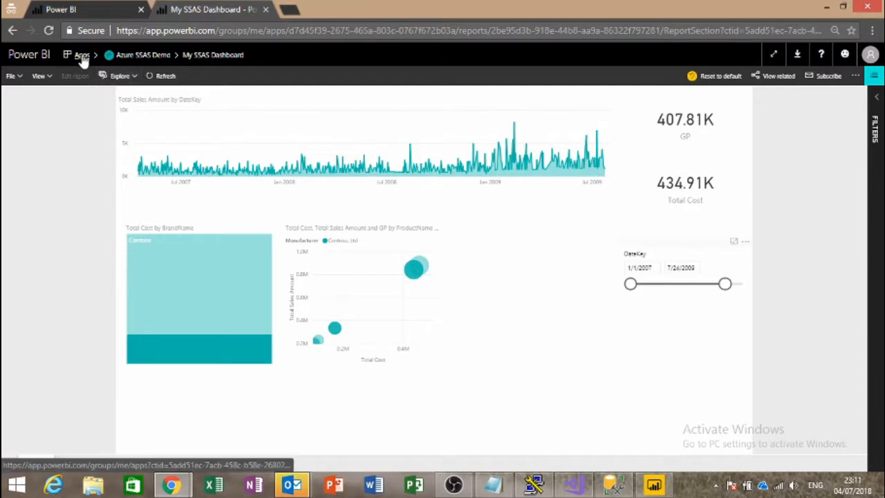
Step: Reopen Azure SSAS Demo from Apps, return to the Apps list, and check the signed-in account
left_click(78, 57)
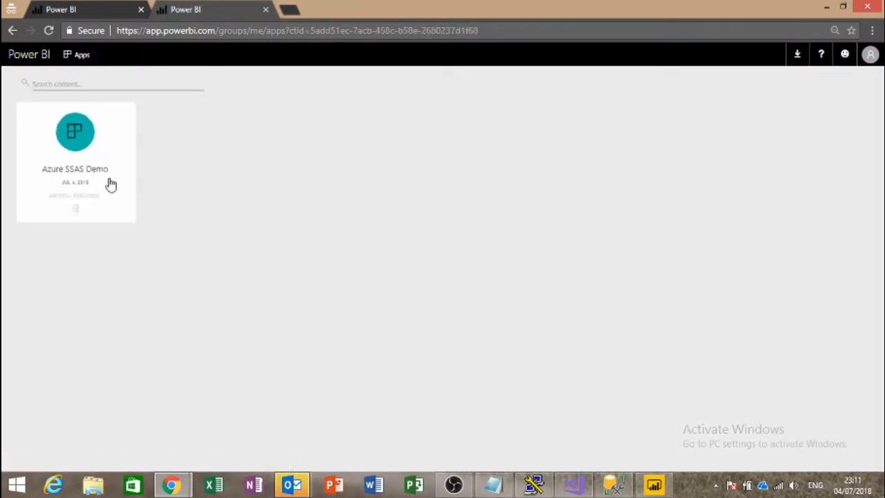
left_click(74, 148)
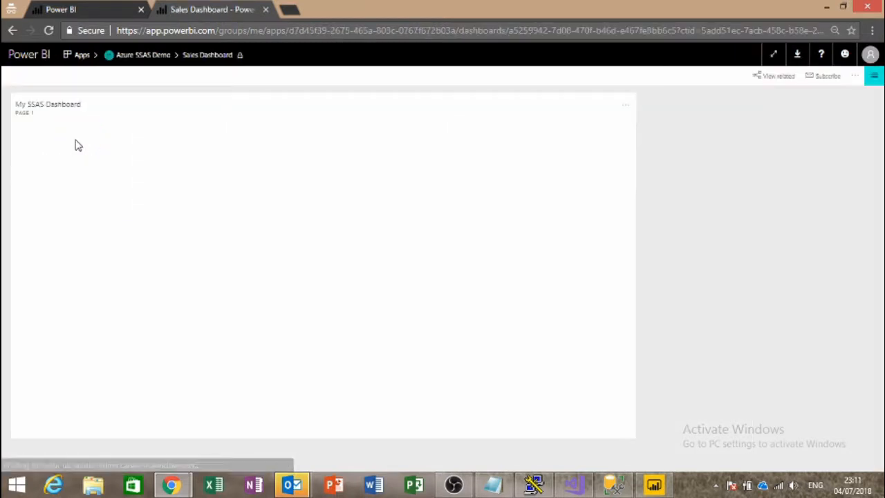
left_click(78, 56)
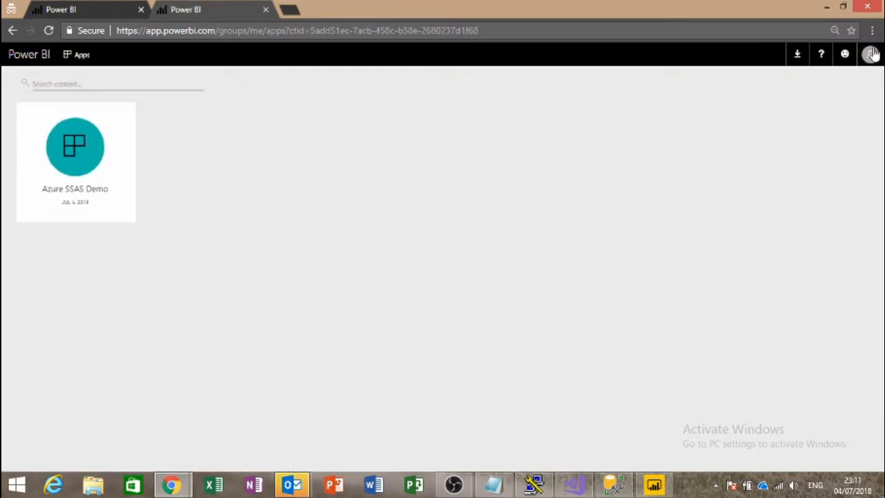
left_click(872, 57)
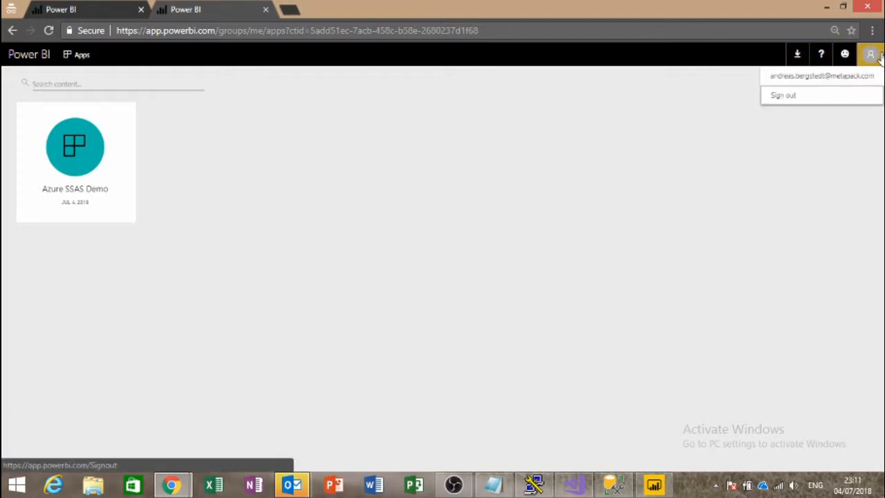
left_click(878, 58)
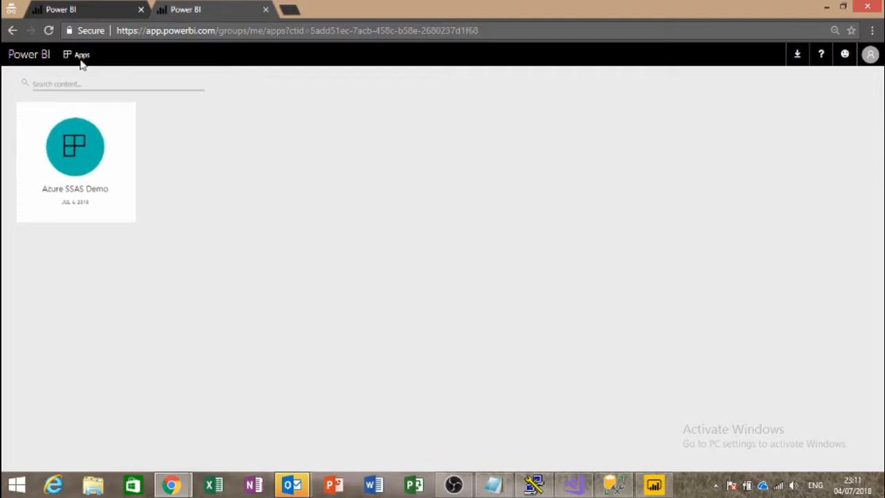
Step: In the other Power BI session, reload the Apps page and the Shared with me page
left_click(71, 9)
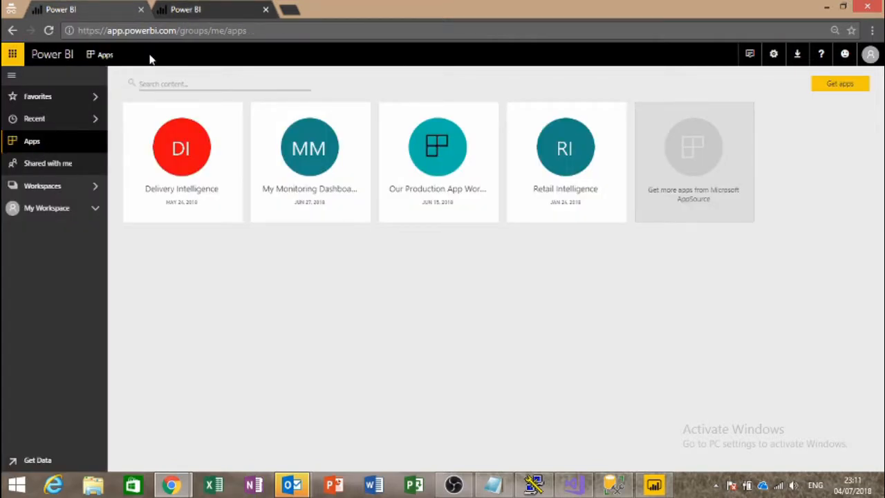
left_click(304, 34)
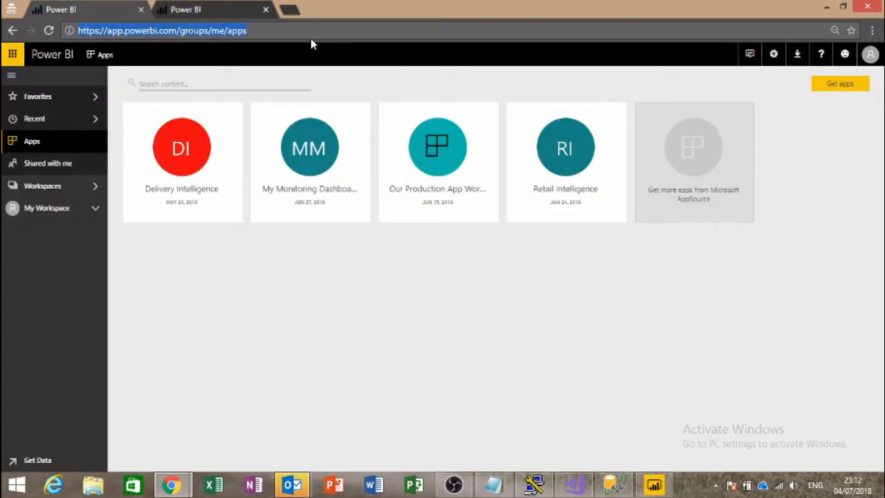
key("Return")
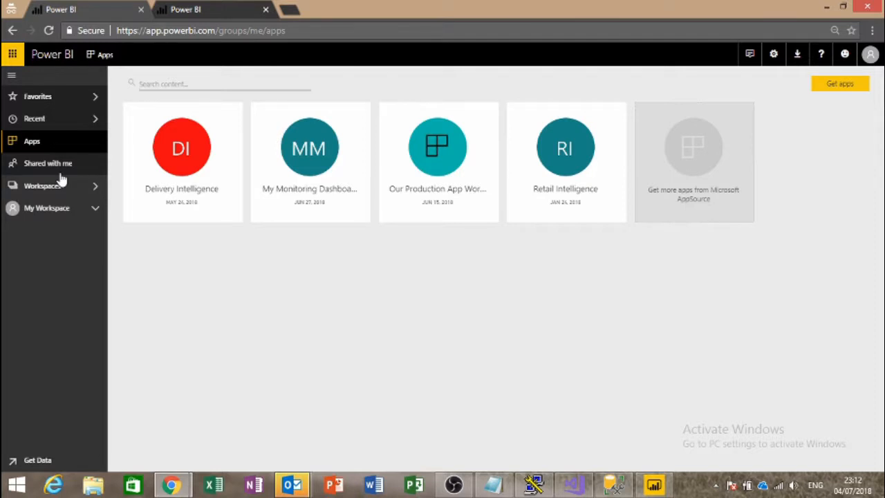
left_click(39, 163)
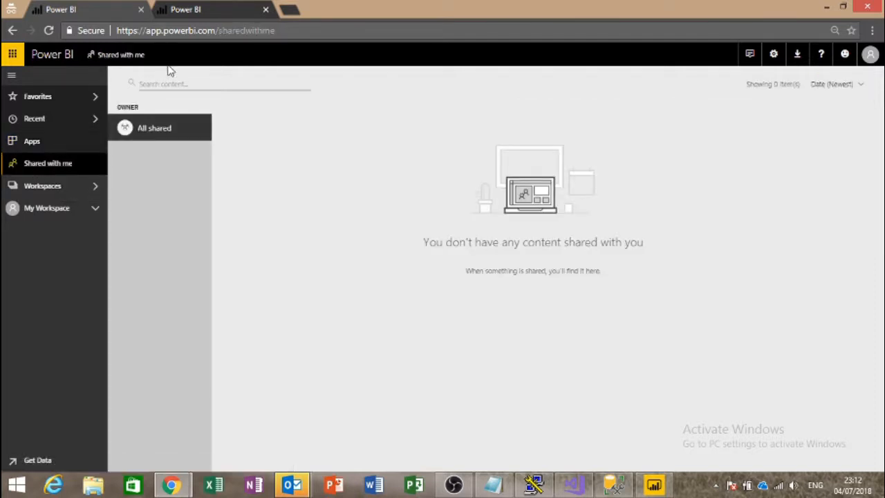
left_click(298, 35)
key("Return")
key("F5")
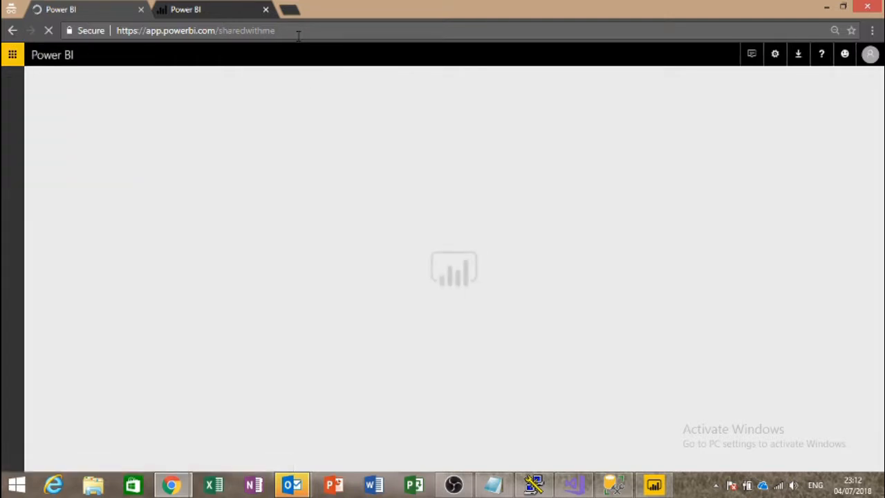
Step: Refresh the installed apps list, browse Get apps and AppSource, then return to the Azure SSAS Demo session
left_click(37, 150)
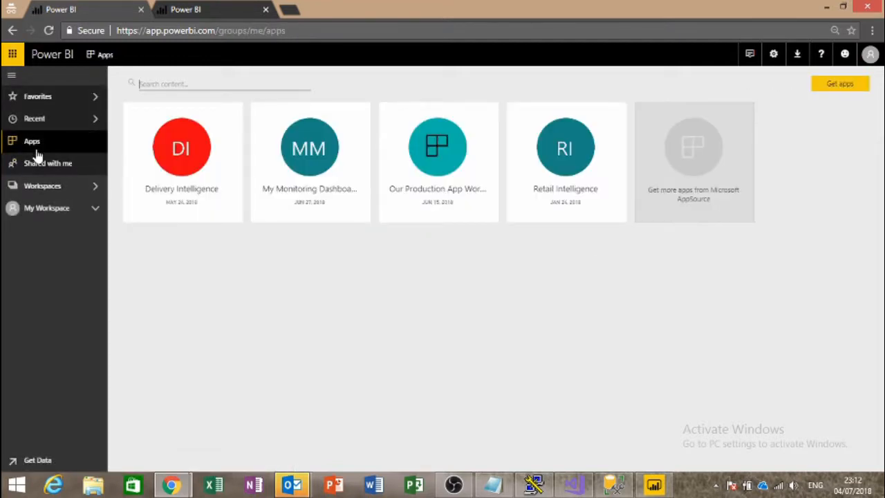
key("F5")
left_click(836, 84)
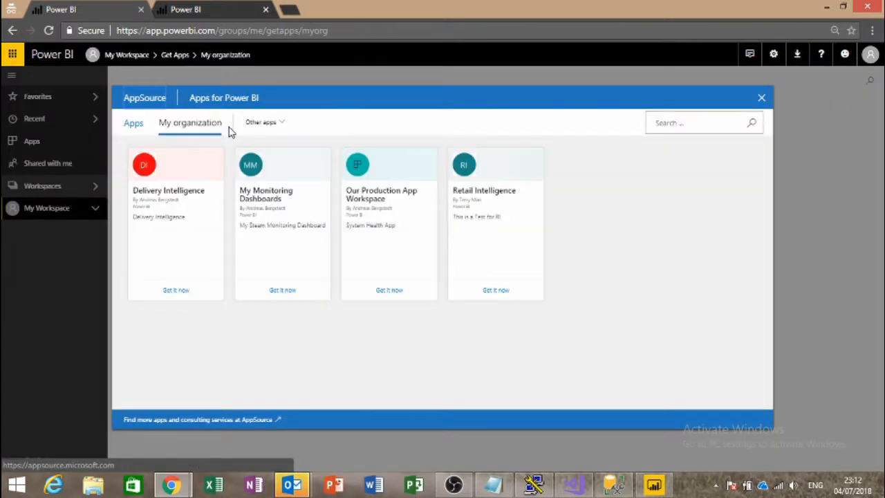
left_click(133, 124)
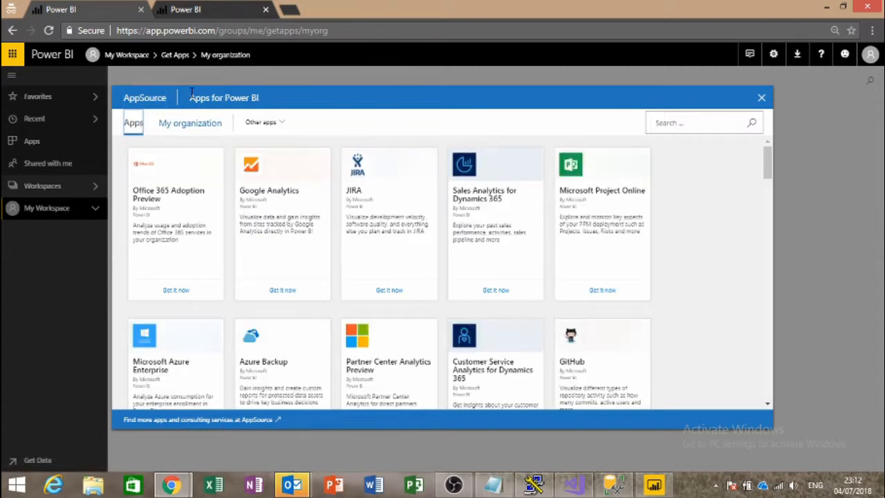
left_click(227, 16)
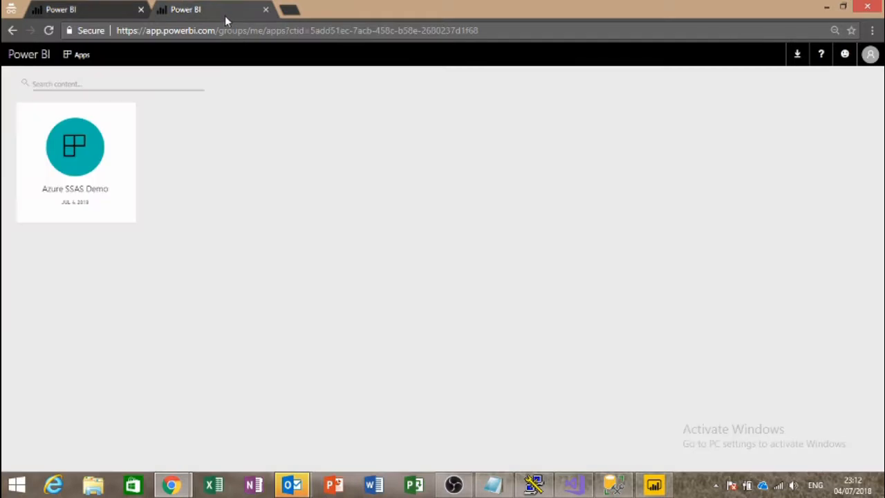
Step: Open the Sales Dashboard and drag the DateKey slicer to 1/1/2007–12/31/2009, showing GP 2.22M
left_click(365, 34)
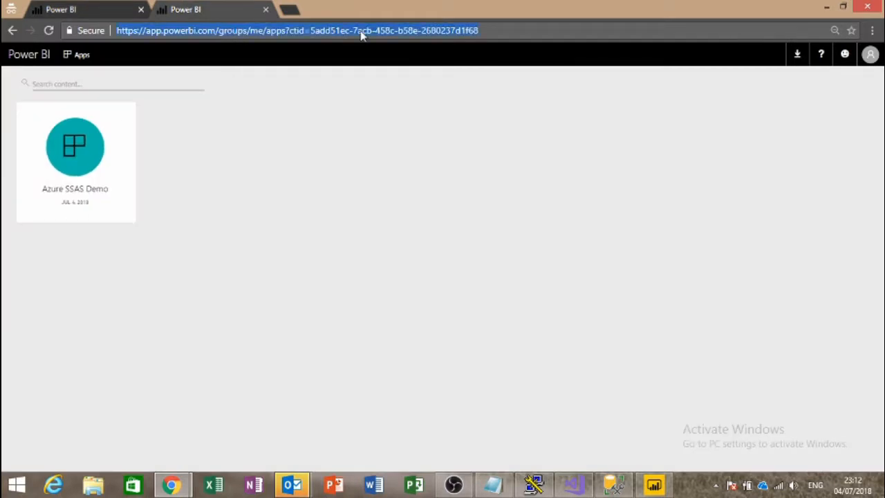
left_click(82, 172)
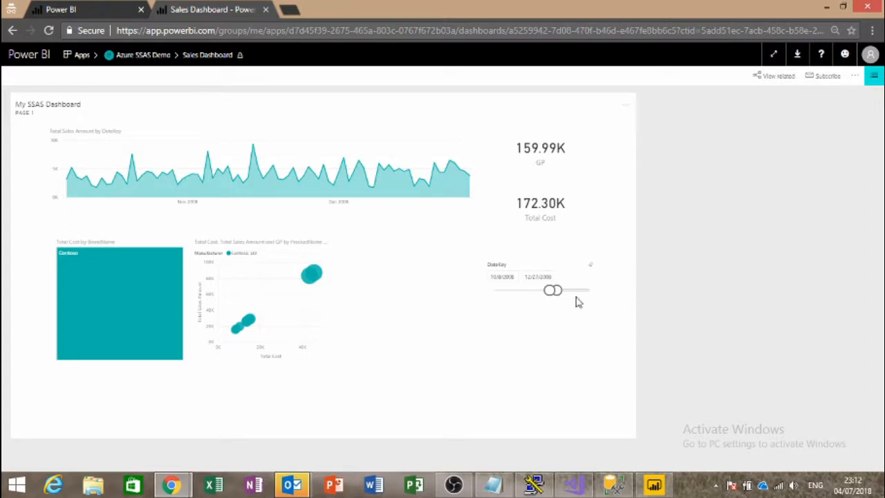
left_click_drag(557, 289, 642, 277)
left_click_drag(555, 290, 442, 297)
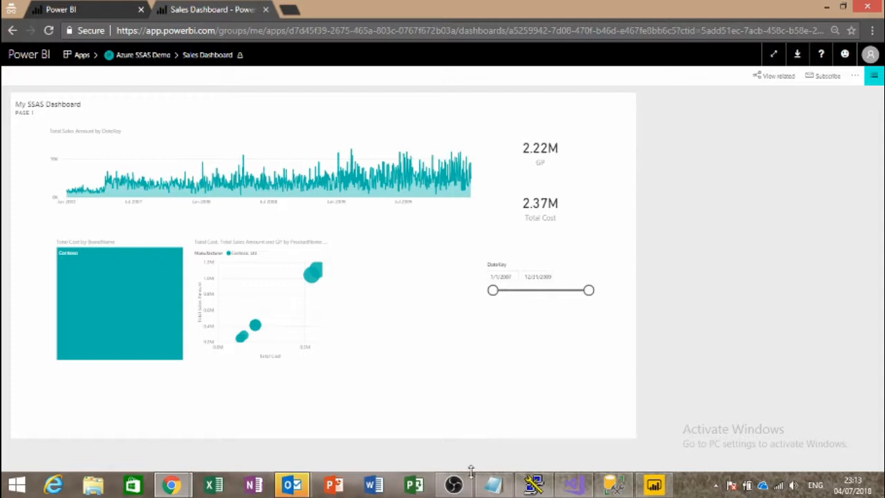
mouse_move(467, 473)
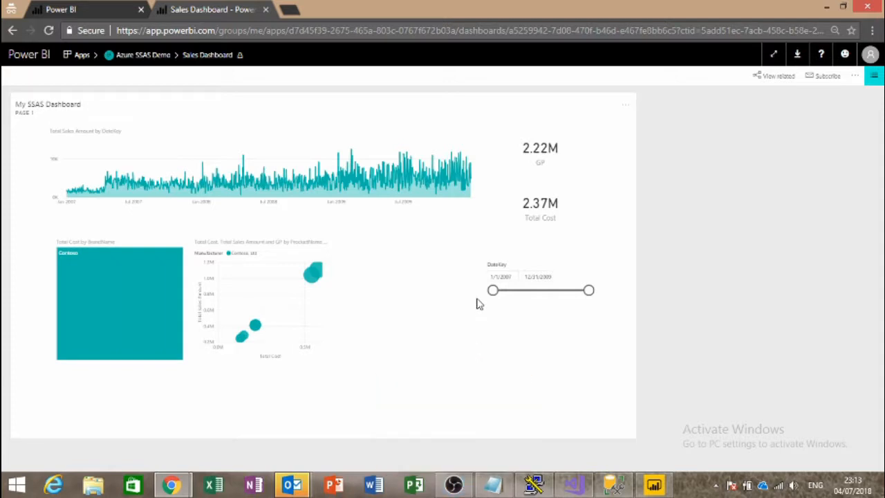